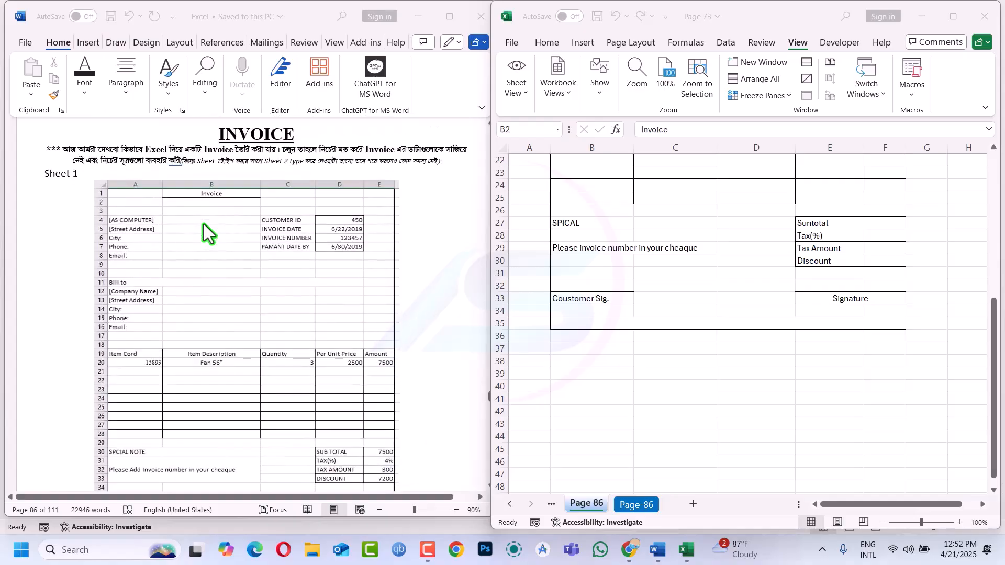
scroll(203, 224, "up", 2)
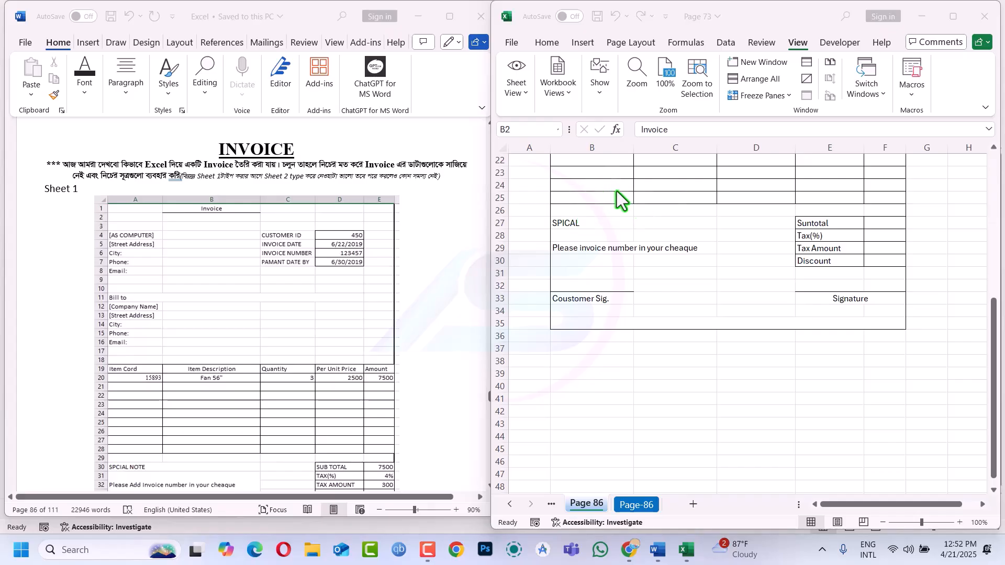
Scroll the Word reference and the Excel sheet to the top, then activate the Excel window
scroll(617, 191, "up", 7)
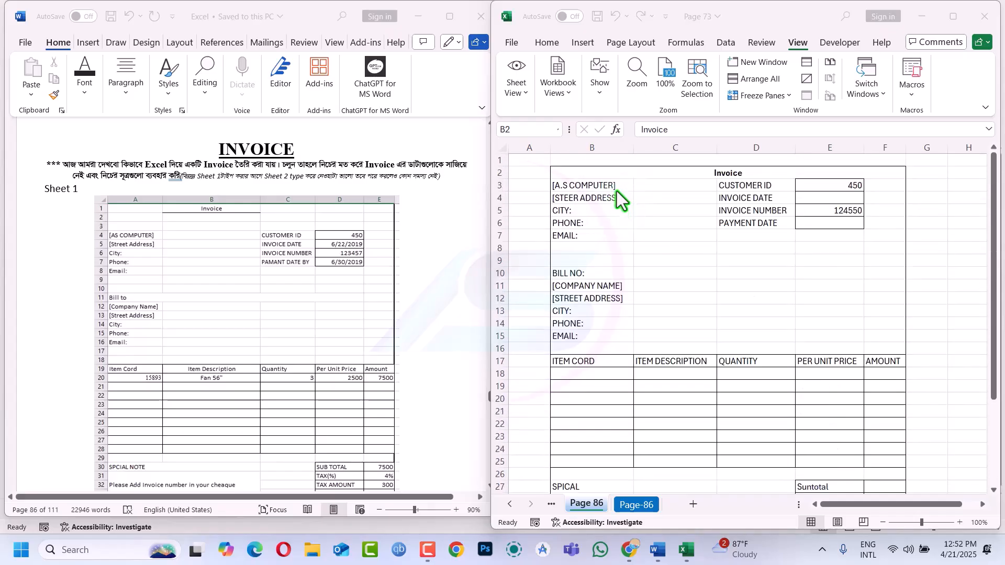
left_click(651, 170)
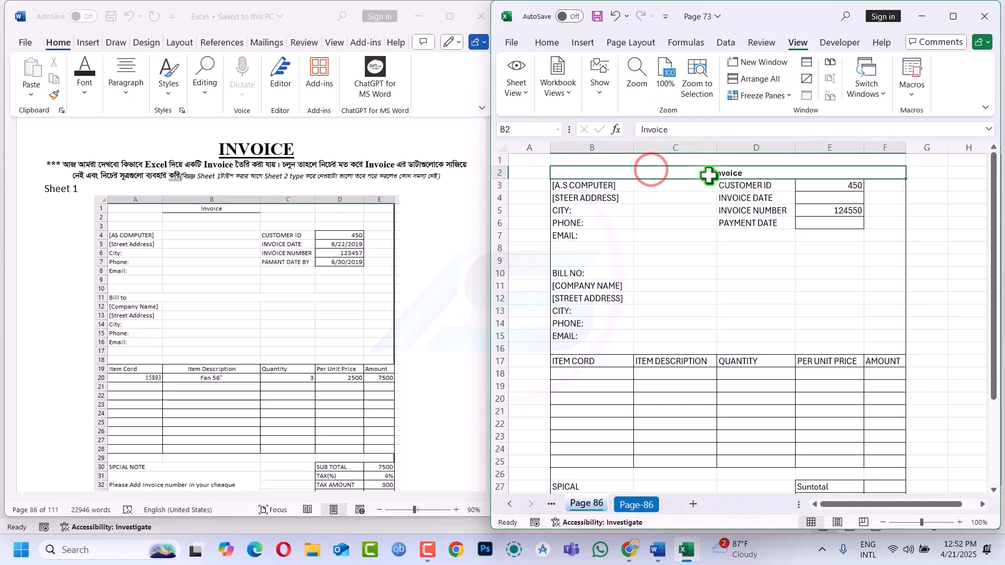
Maximize the Excel window and unmerge the Invoice title cell B2
double_click(787, 11)
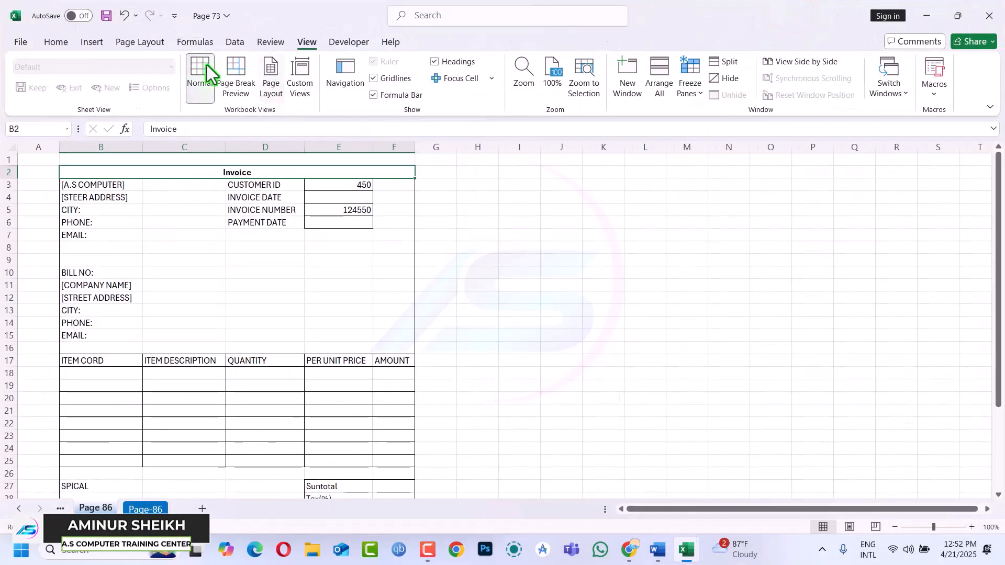
left_click(56, 42)
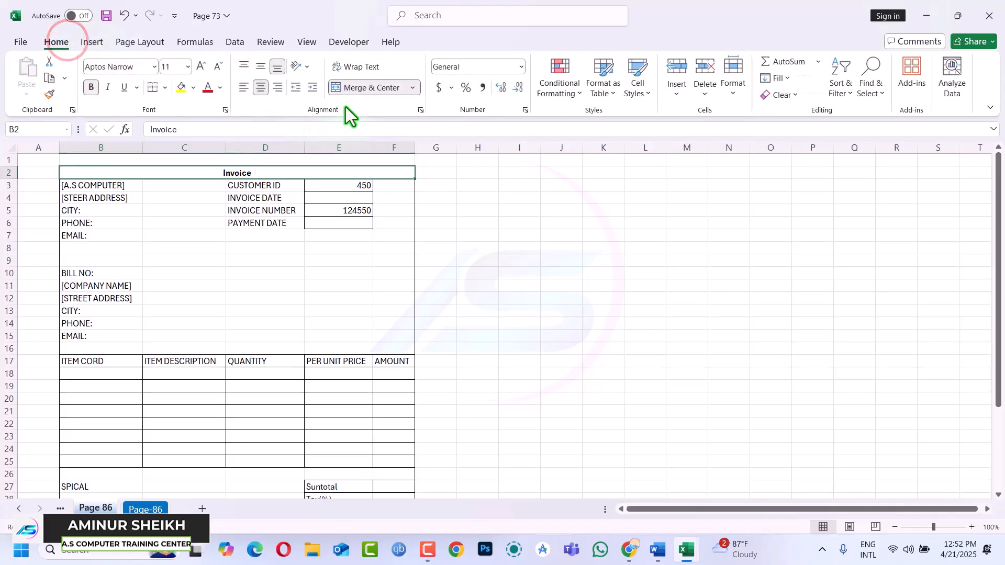
left_click(362, 88)
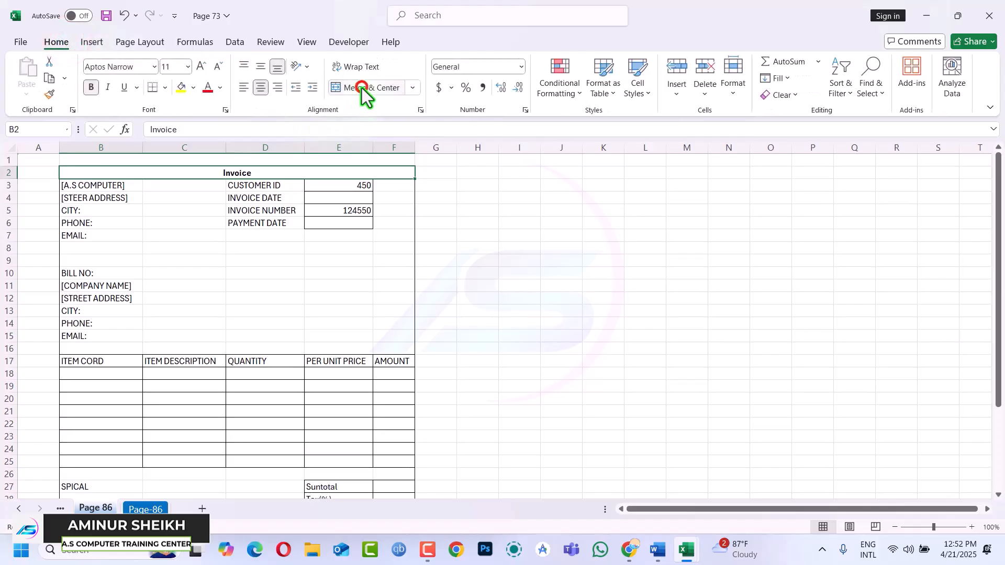
left_click(190, 186)
Merge and centre the Invoice title across B2:F2 and enlarge it to 16 pt
left_click_drag(100, 176, 382, 172)
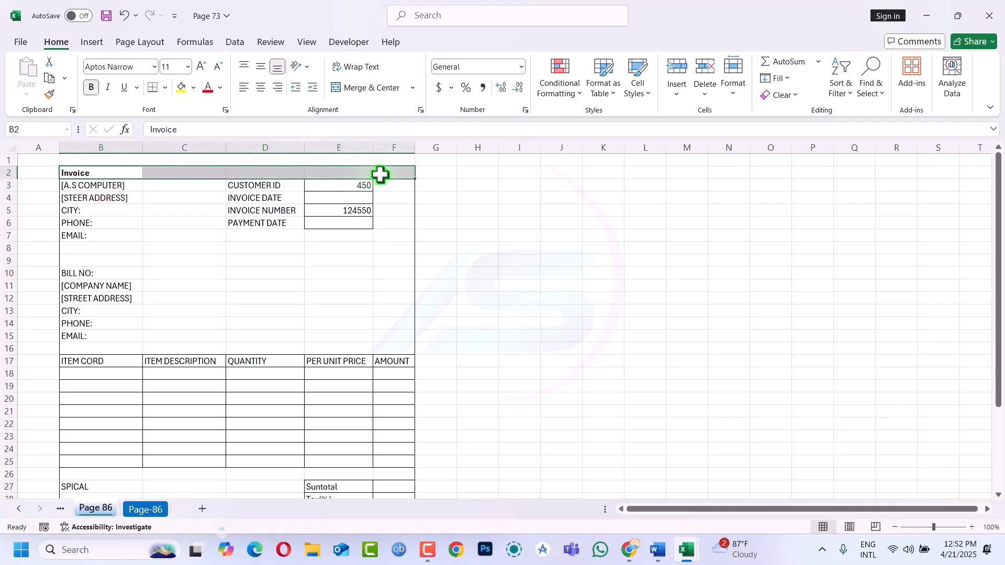
left_click(364, 90)
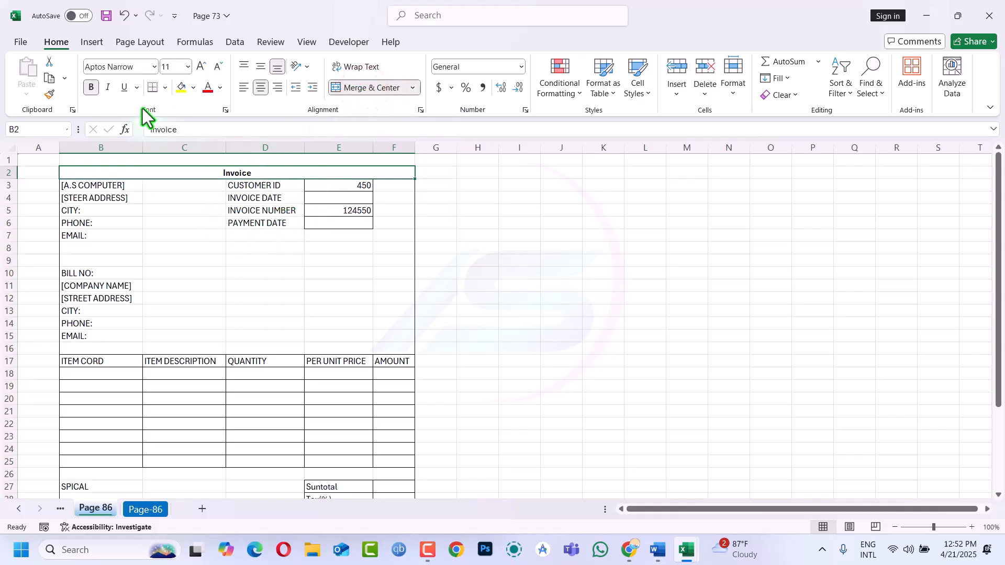
left_click(201, 67)
left_click(201, 67)
left_click(202, 67)
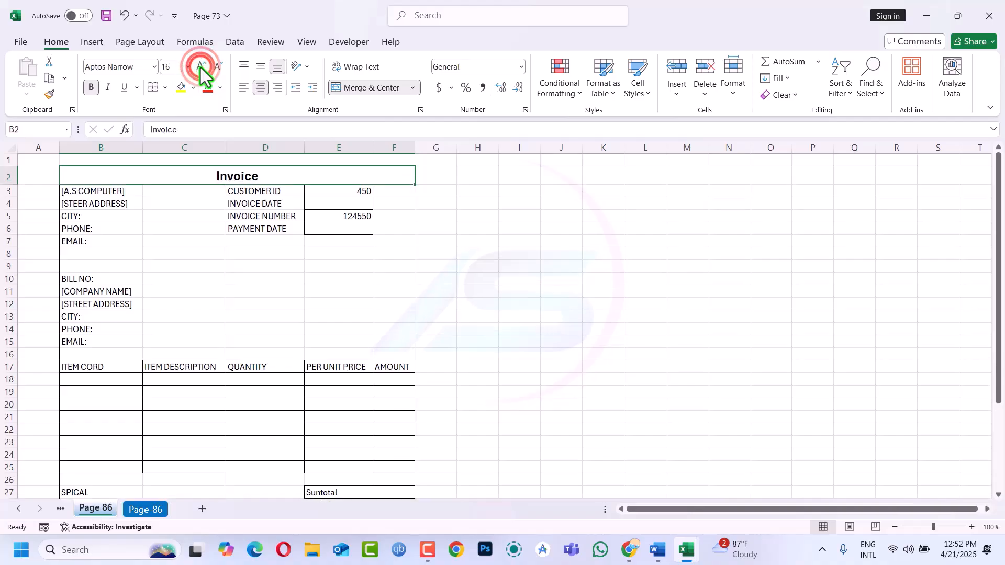
left_click(335, 282)
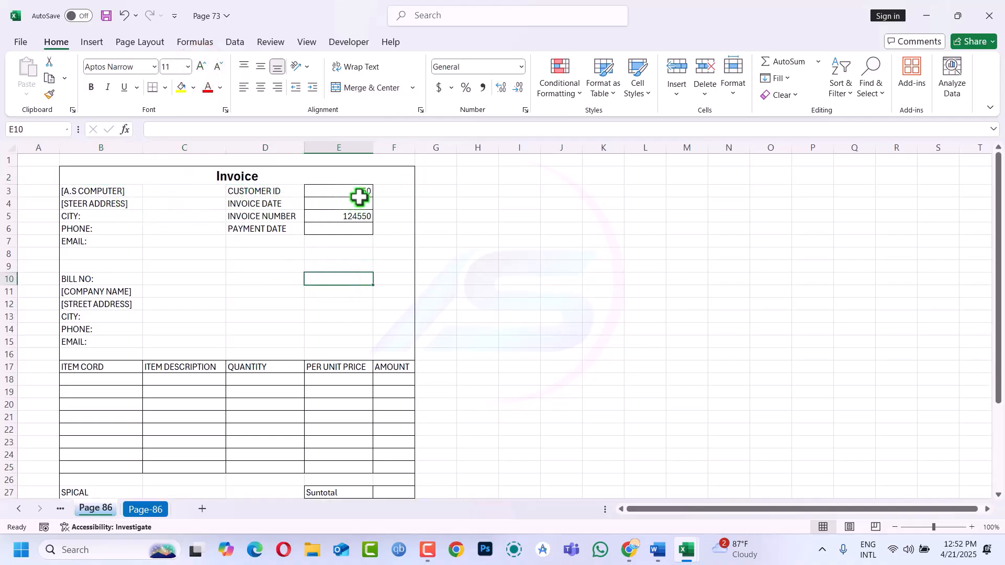
Enter 21/4/2025 as the invoice date in E4, removing the extra zero from the year
left_click(343, 219)
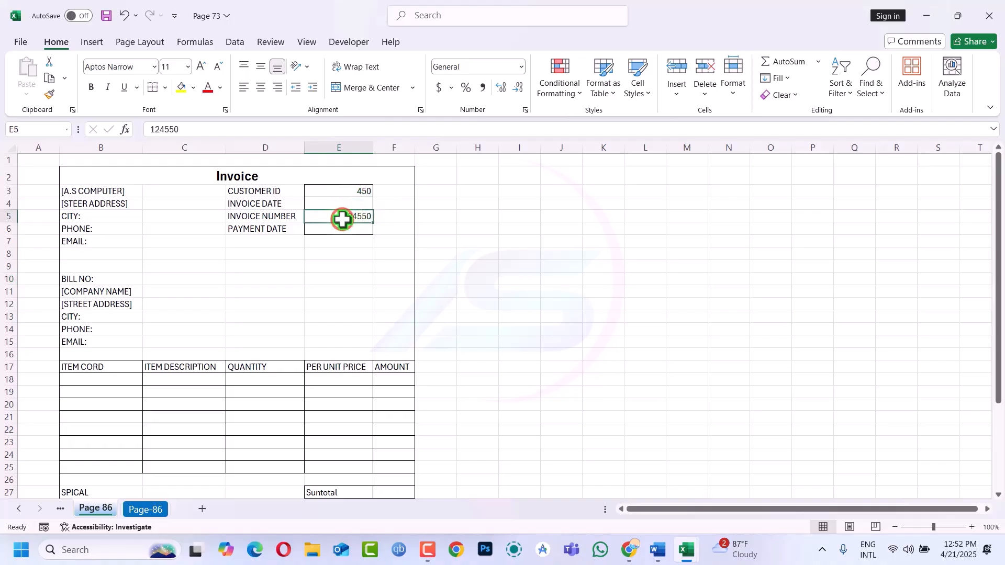
left_click(342, 205)
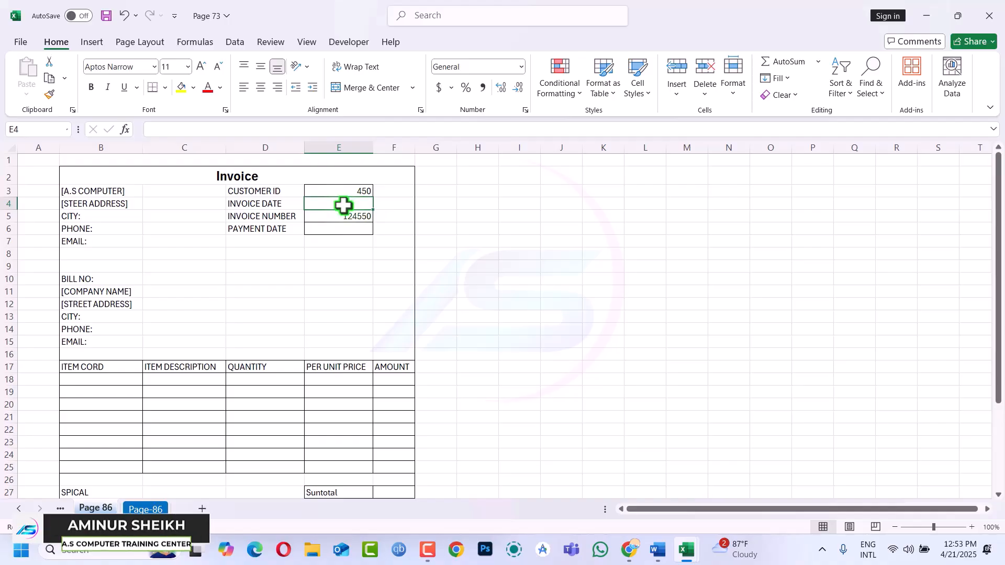
type("21/4/20025")
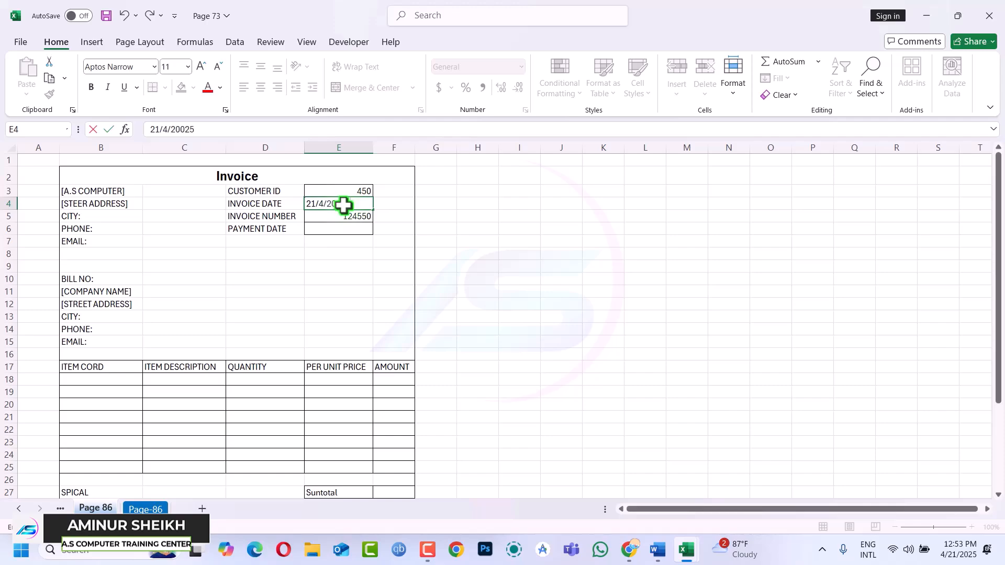
key("Left")
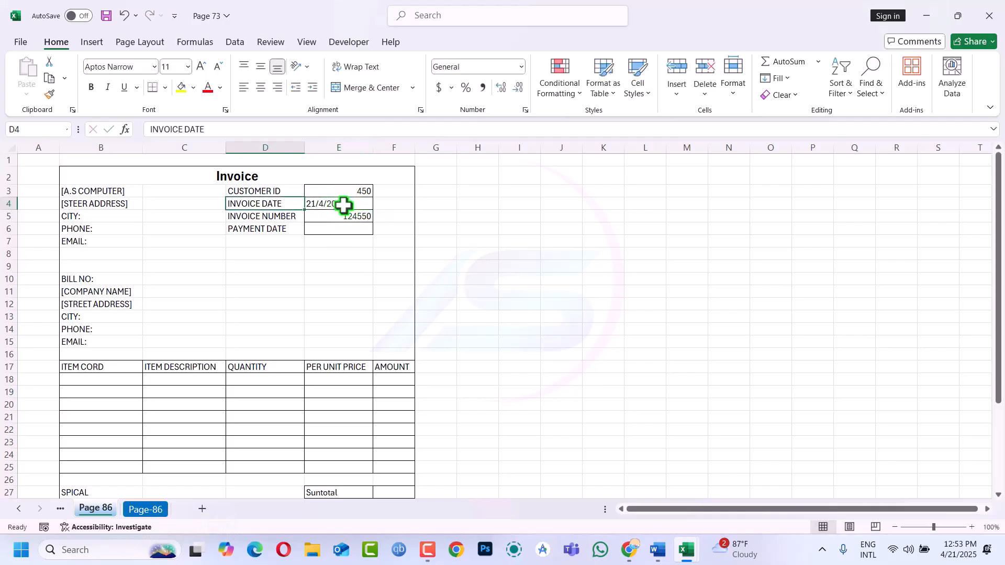
double_click(333, 204)
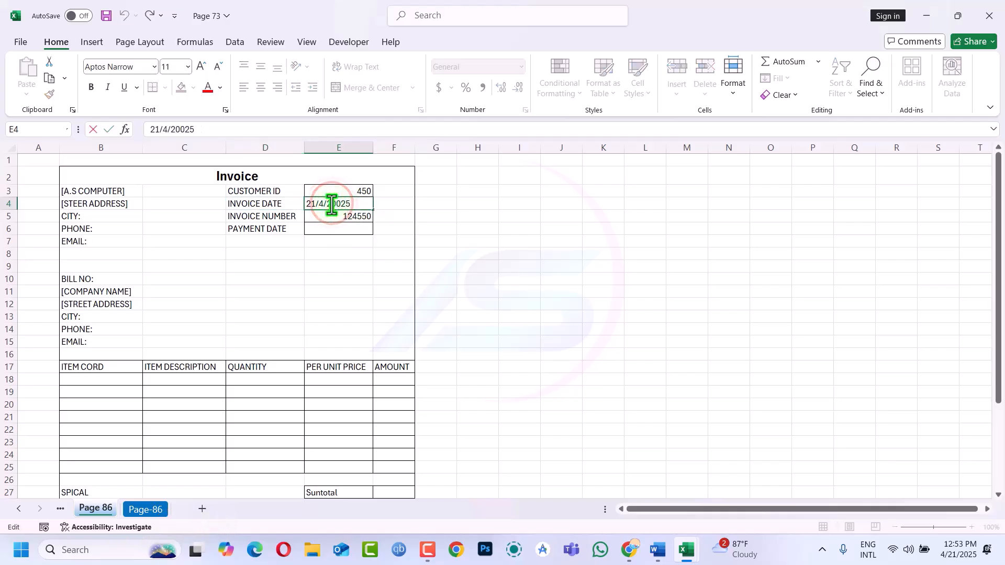
key("Delete")
key("Return")
left_click(321, 204)
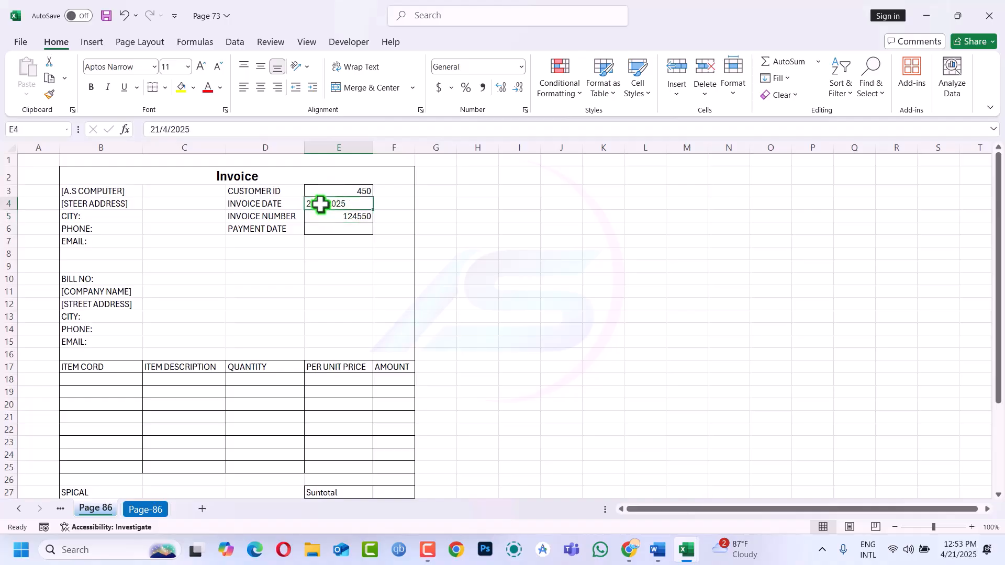
Apply the Short Date number format to cell E4
left_click(521, 72)
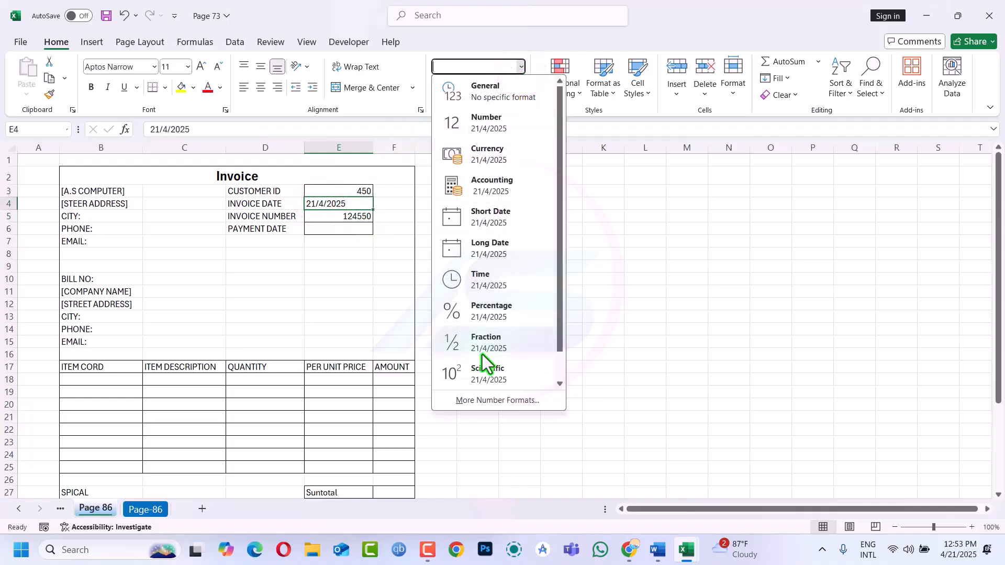
scroll(482, 353, "down", 1)
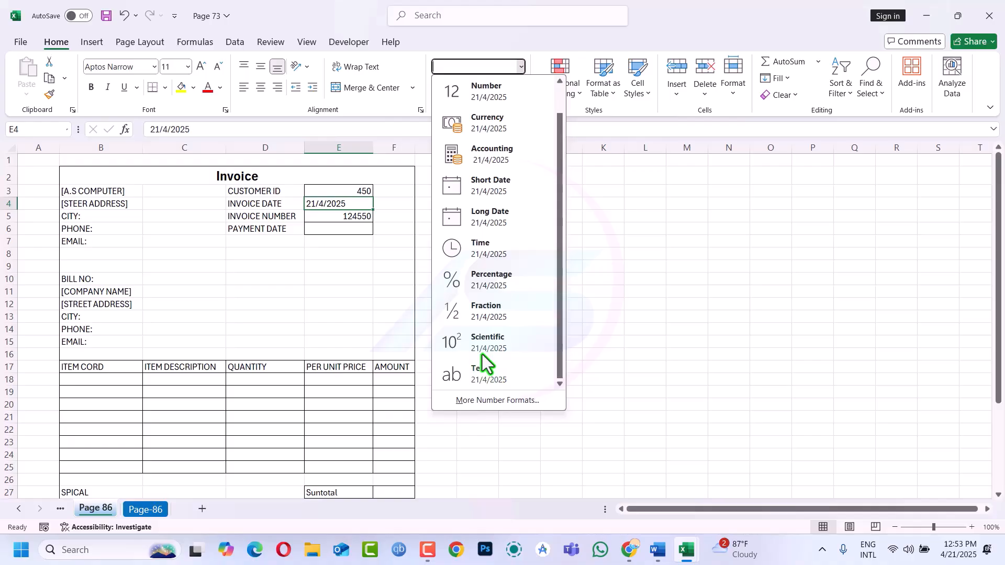
left_click(504, 181)
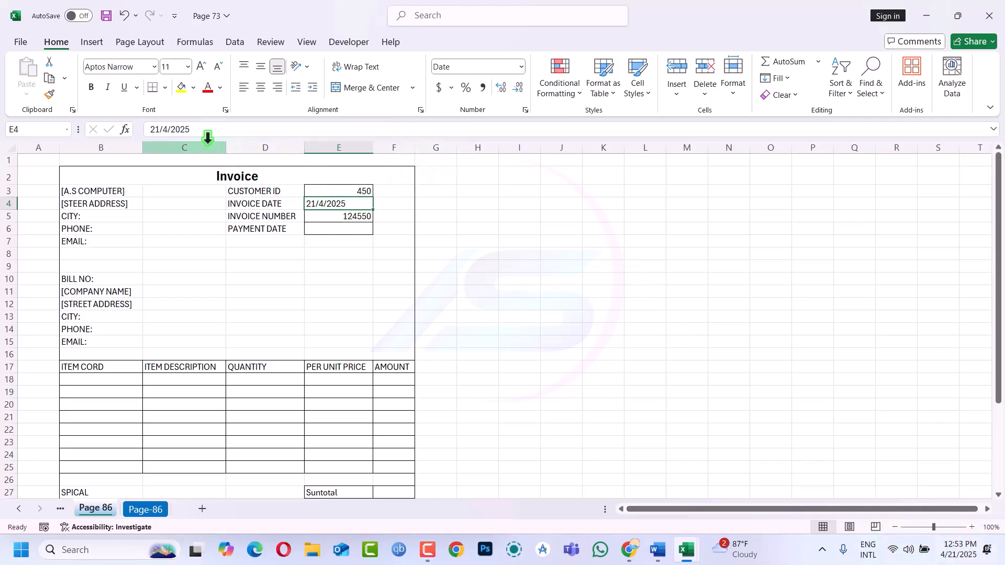
Re-enter the invoice date in E4 as 4/21/2025 in month/day/year order
left_click(163, 129)
key("BackSpace")
type("21")
left_click(160, 130)
key("BackSpace")
key("BackSpace")
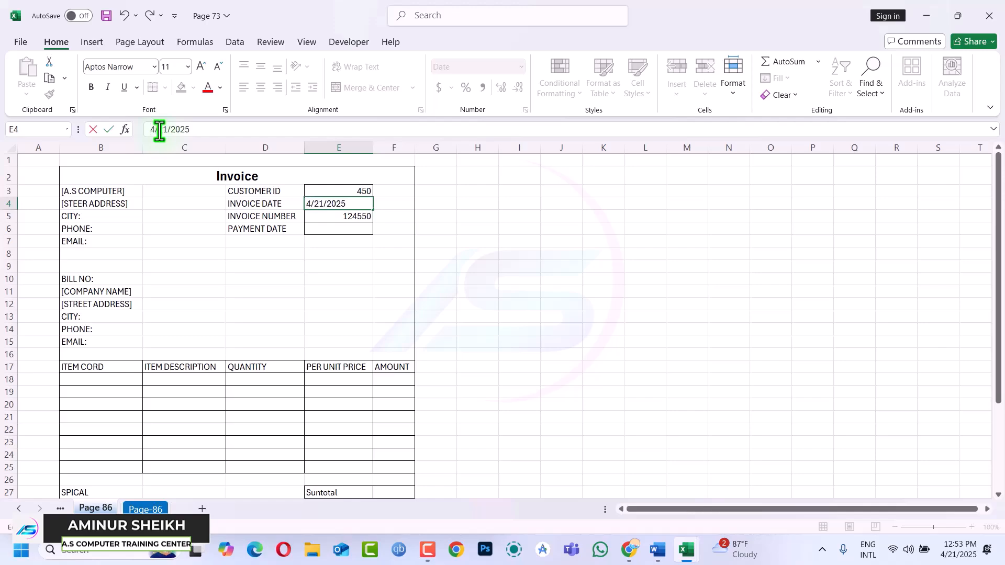
type("4")
key("Return")
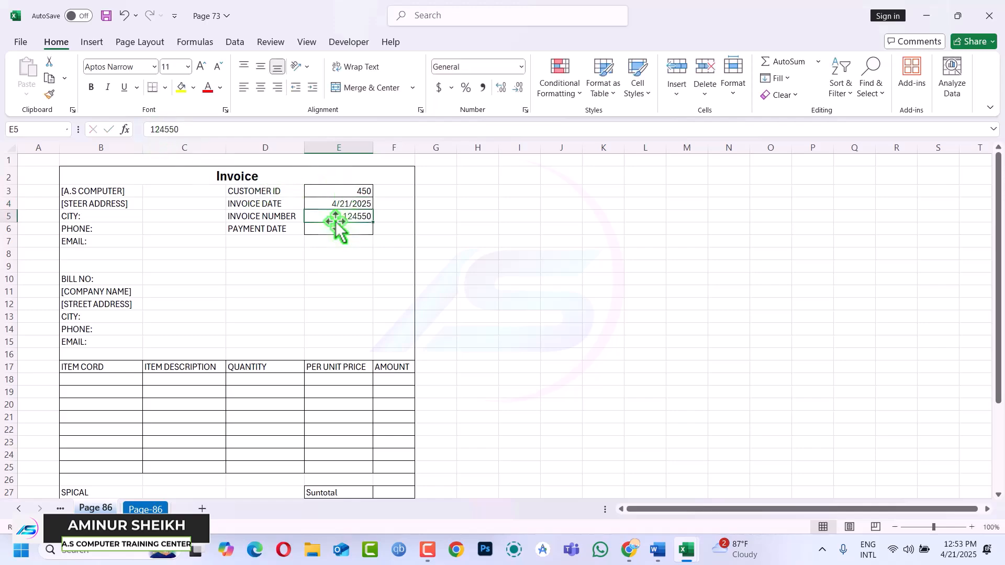
left_click(353, 206)
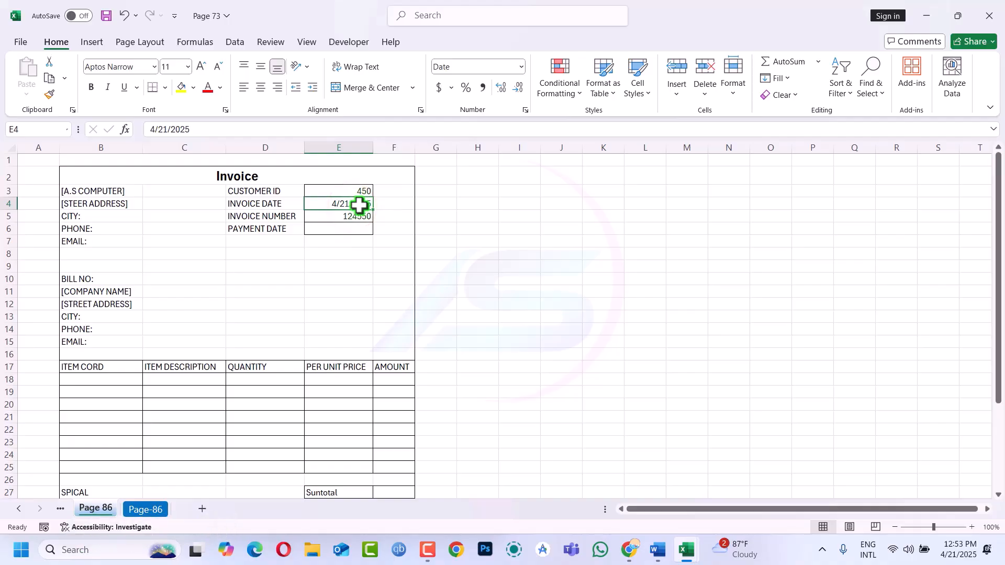
Format E4 with the 14-Mar-12 date type so it displays 21-Apr-25
key("ctrl+1")
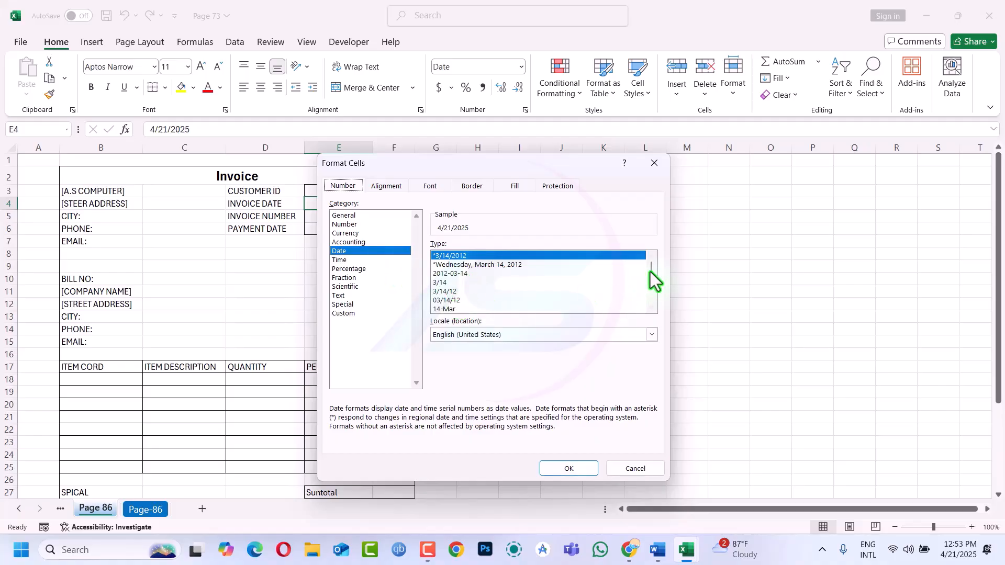
left_click_drag(652, 271, 652, 290)
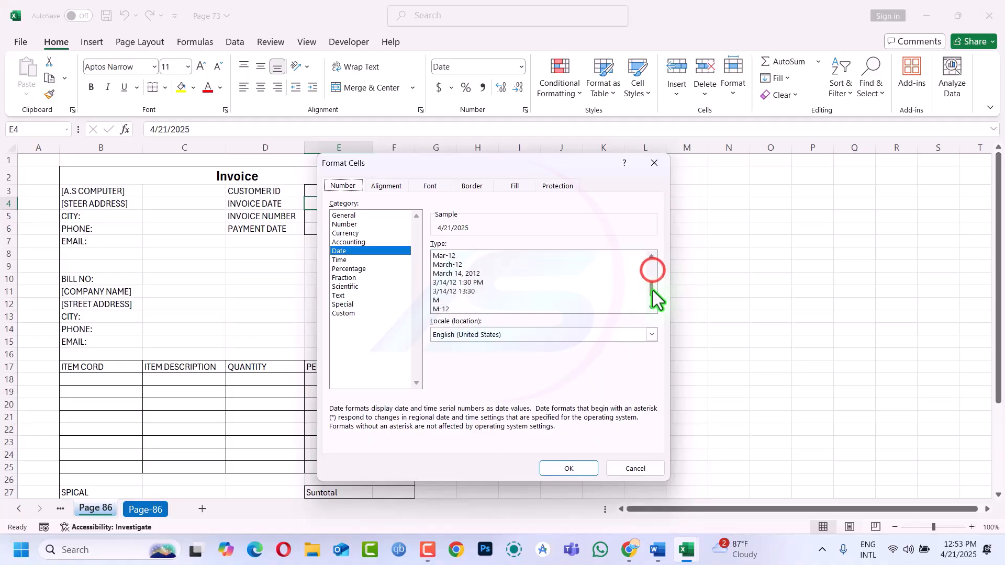
left_click(462, 282)
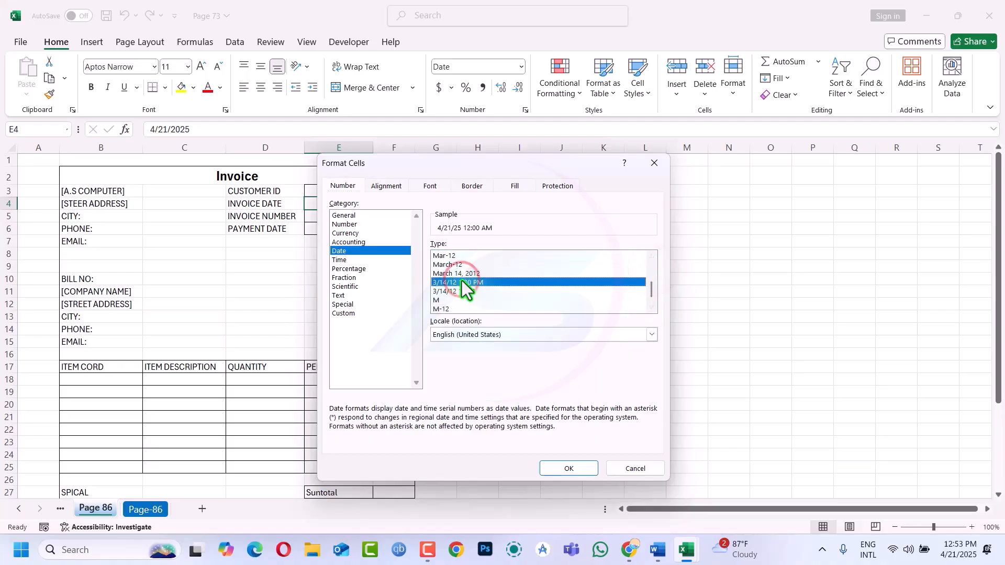
left_click(651, 256)
left_click(652, 257)
left_click(652, 256)
left_click(651, 256)
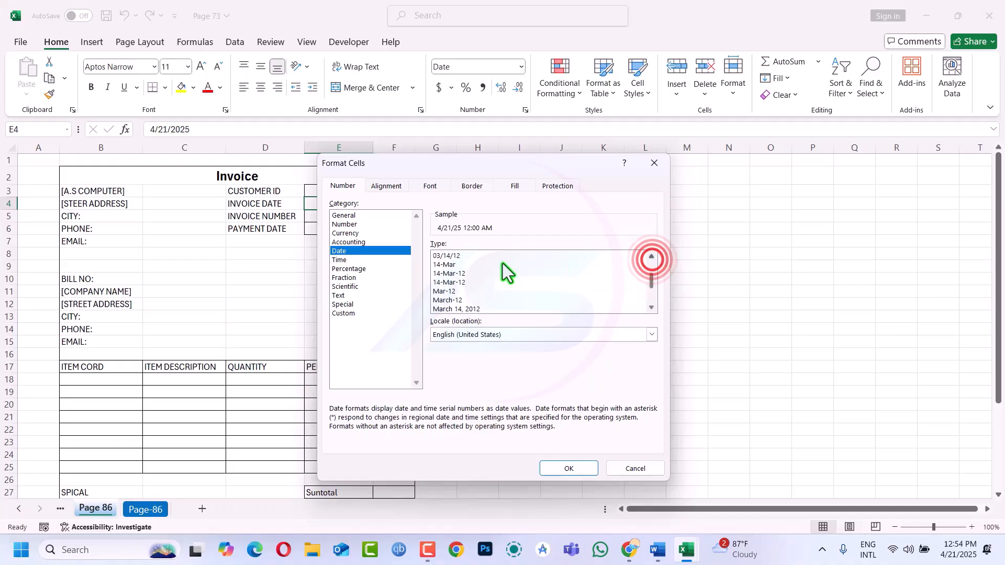
left_click(444, 274)
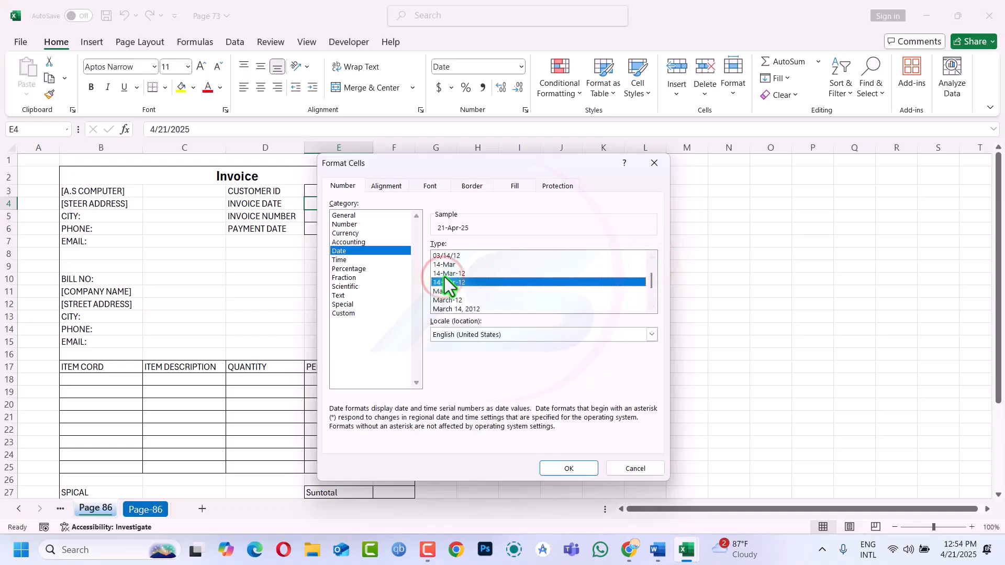
left_click(564, 469)
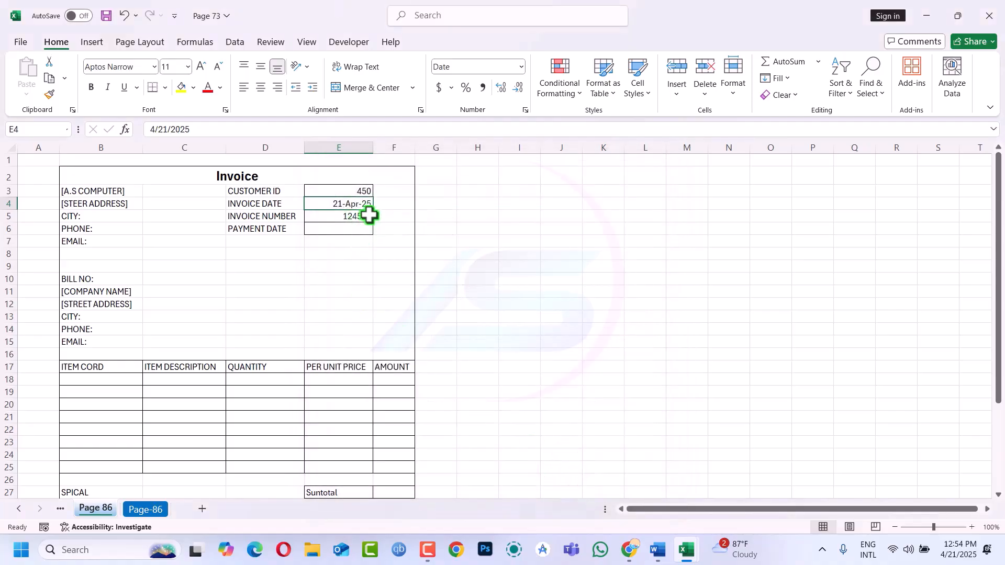
Enter the formula =E4+20 in E6 so the payment date shows 11-May-25
left_click(333, 229)
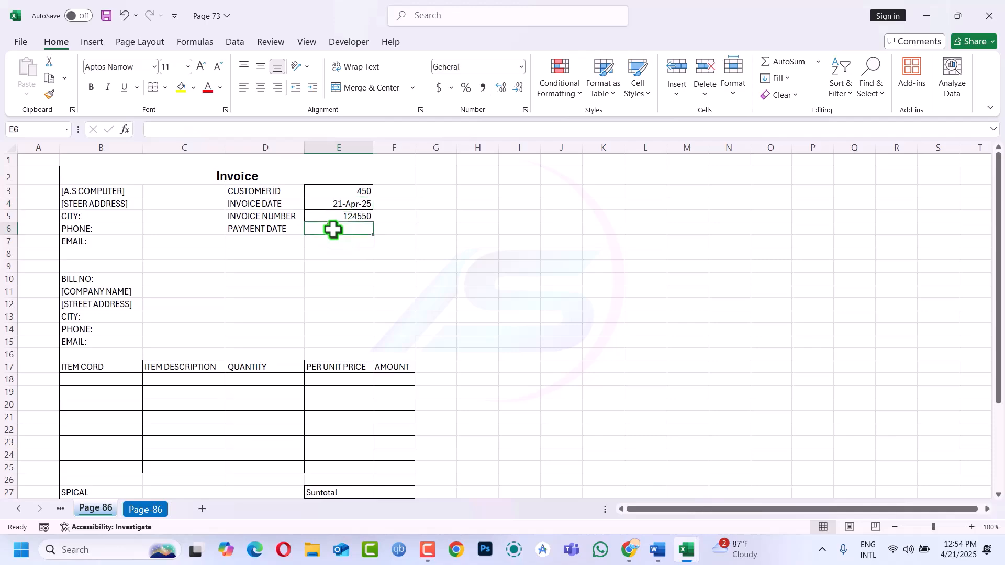
left_click(349, 206)
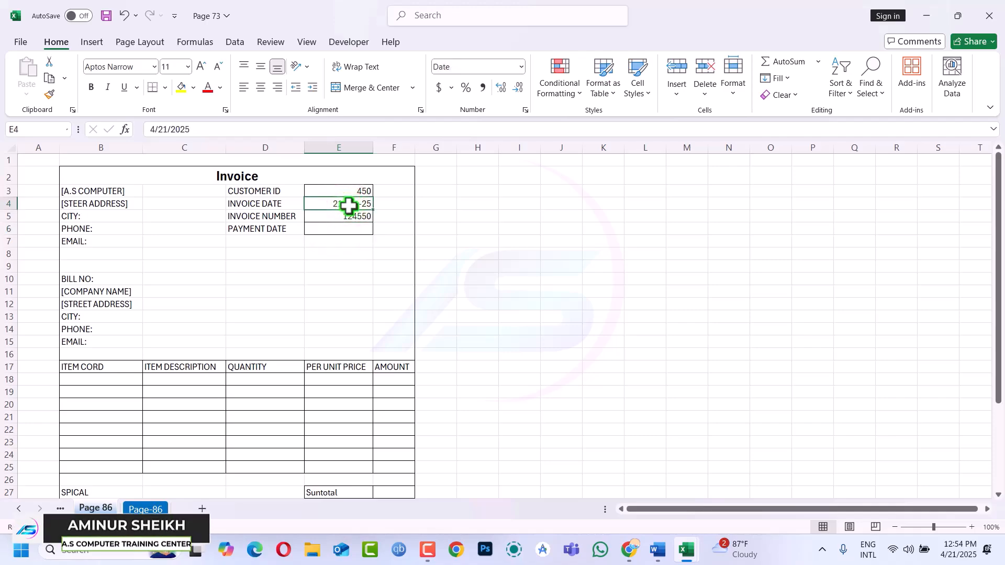
left_click(331, 229)
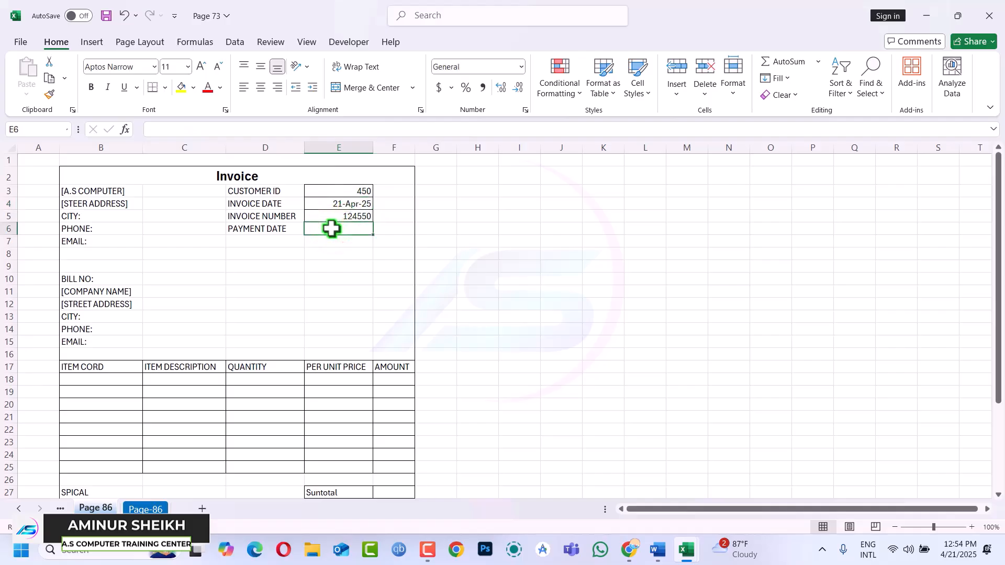
type("=")
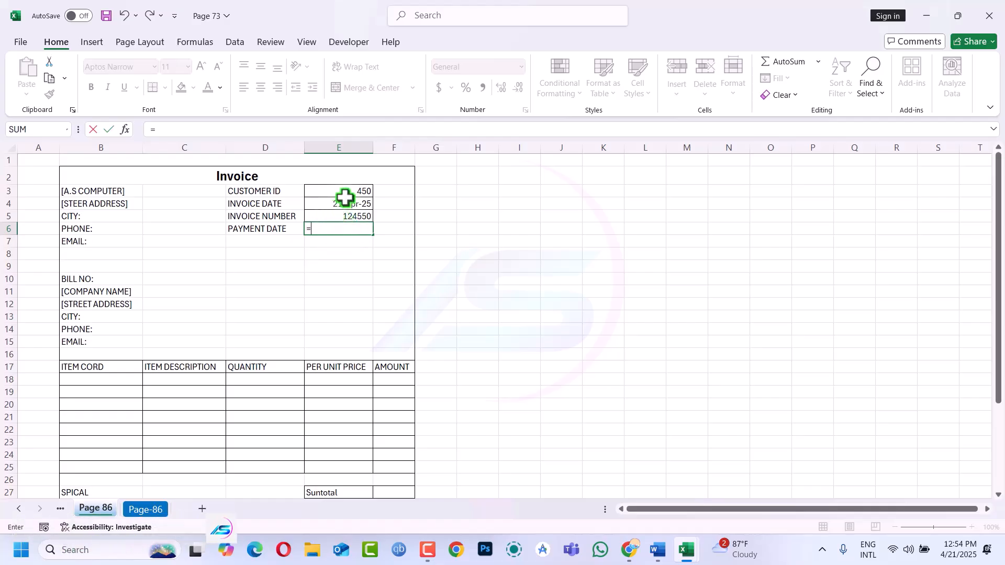
left_click(343, 203)
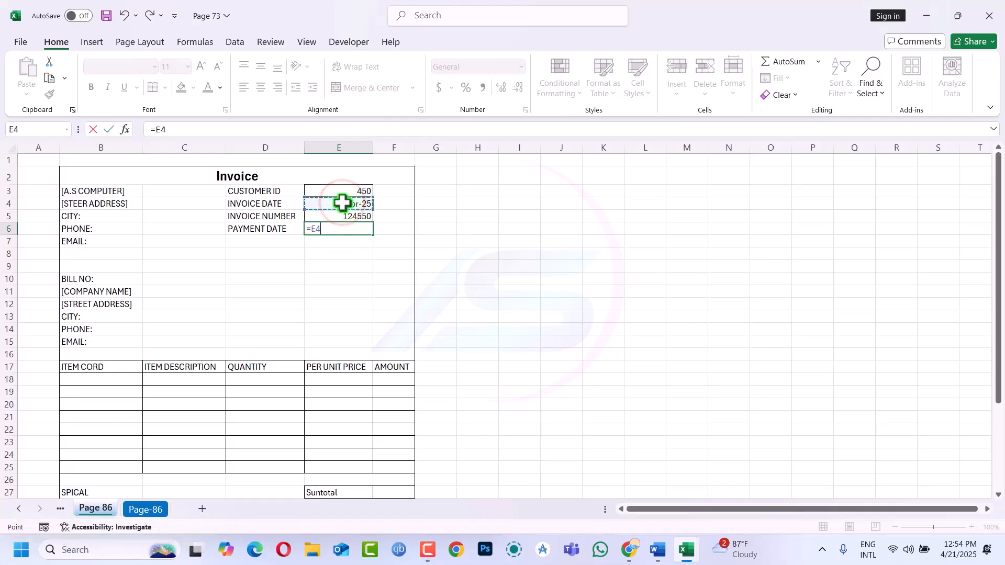
type("+20")
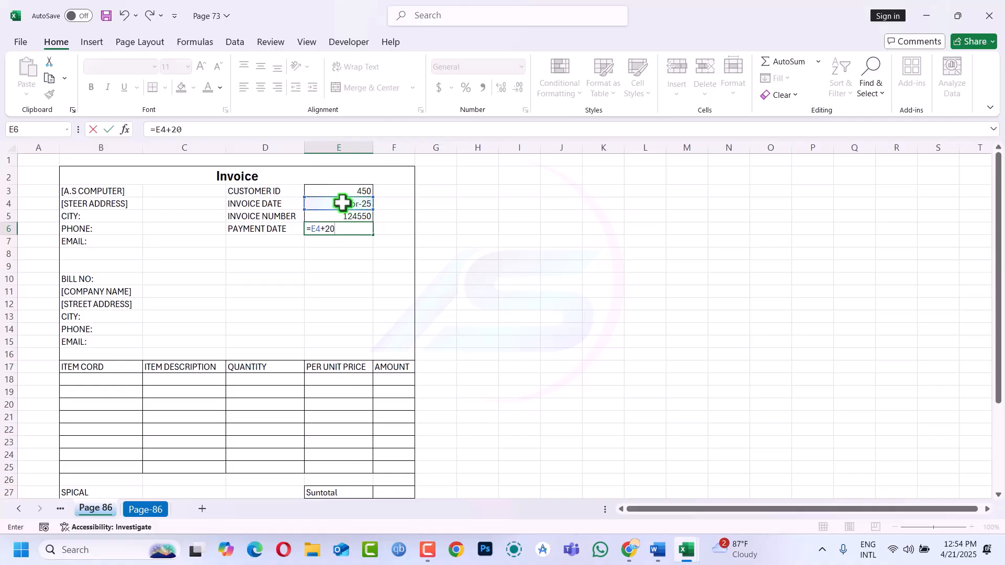
key("Return")
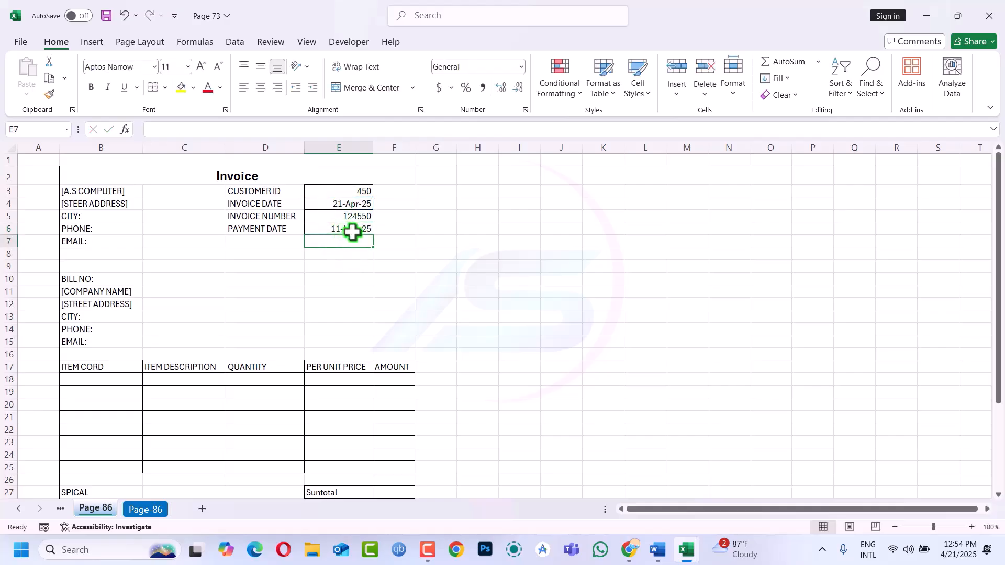
Replace the PAYMENT DATE text in D6 with Next Payment
double_click(262, 229)
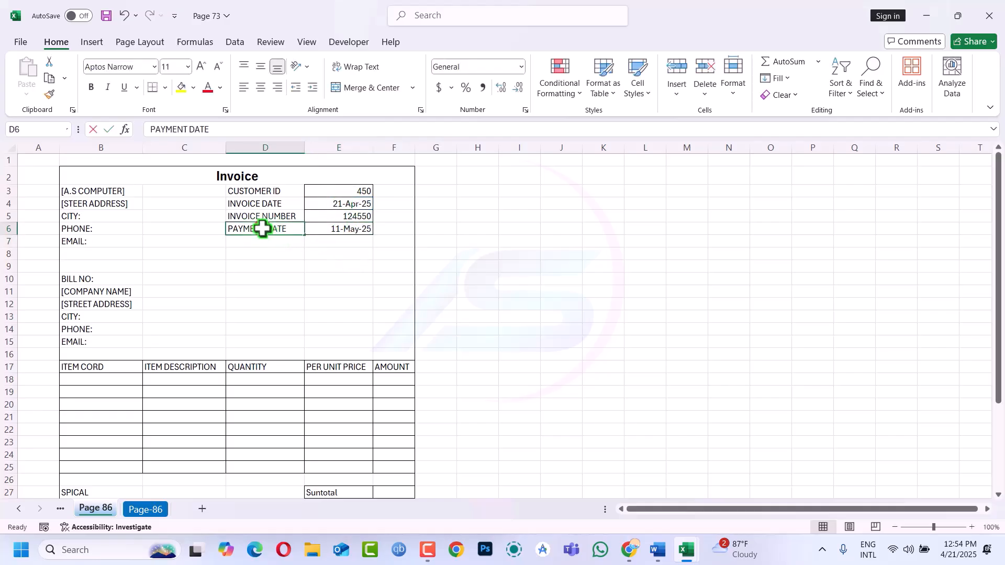
left_click(289, 229)
key("BackSpace")
key("BackSpace")
key("BackSpace")
key("BackSpace")
key("BackSpace")
key("BackSpace")
key("BackSpace")
key("BackSpace")
key("BackSpace")
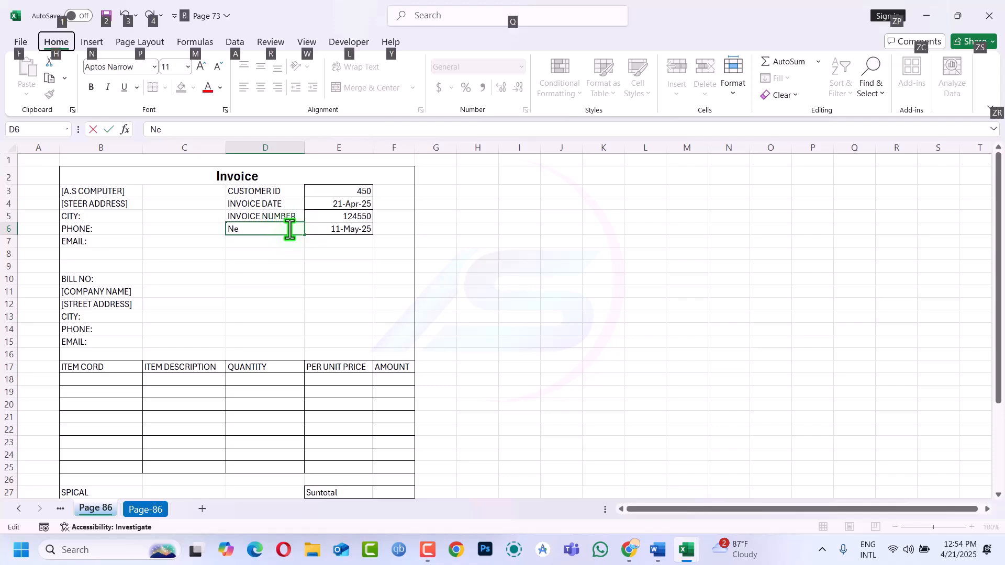
type("Ne")
key("alt+t")
key("Escape")
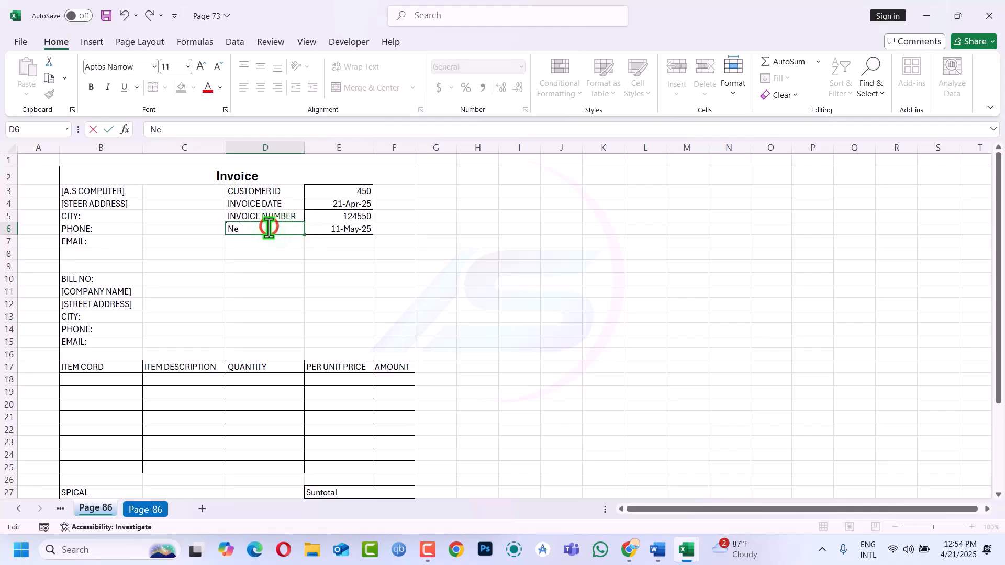
type("xt Payment")
key("Return")
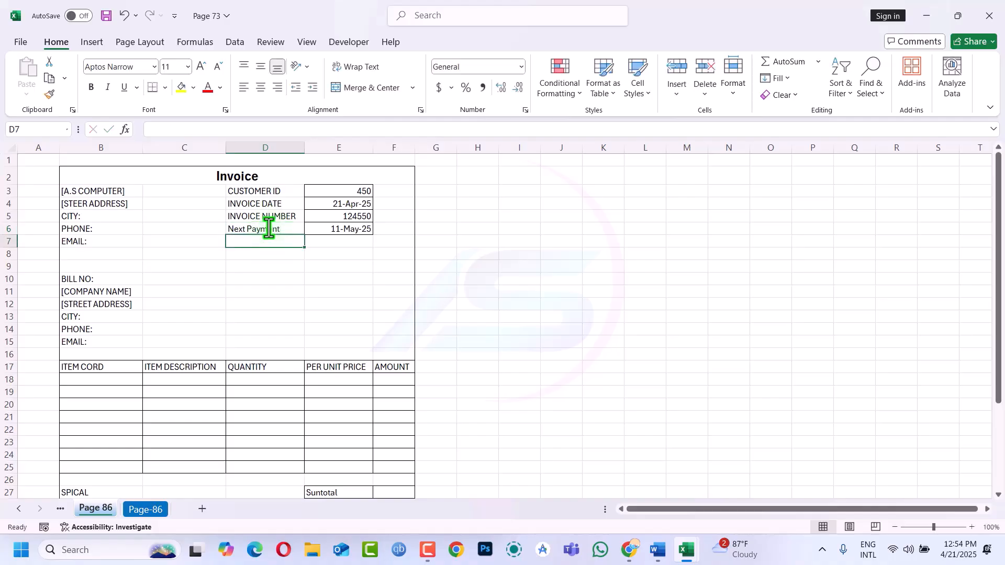
Enter AS Computer as the seller's company name in C3
left_click(160, 193)
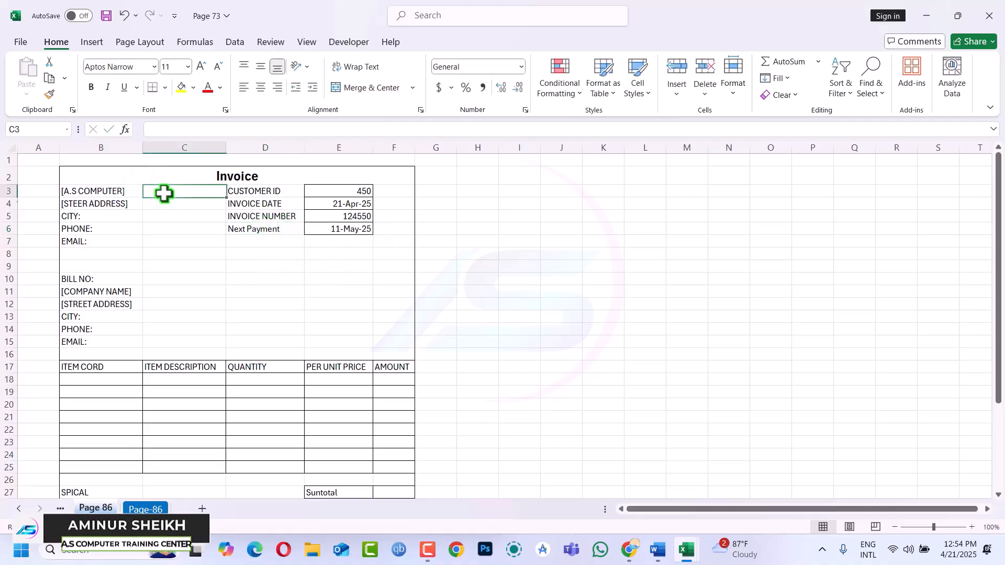
left_click(153, 201)
left_click(161, 189)
left_click(161, 207)
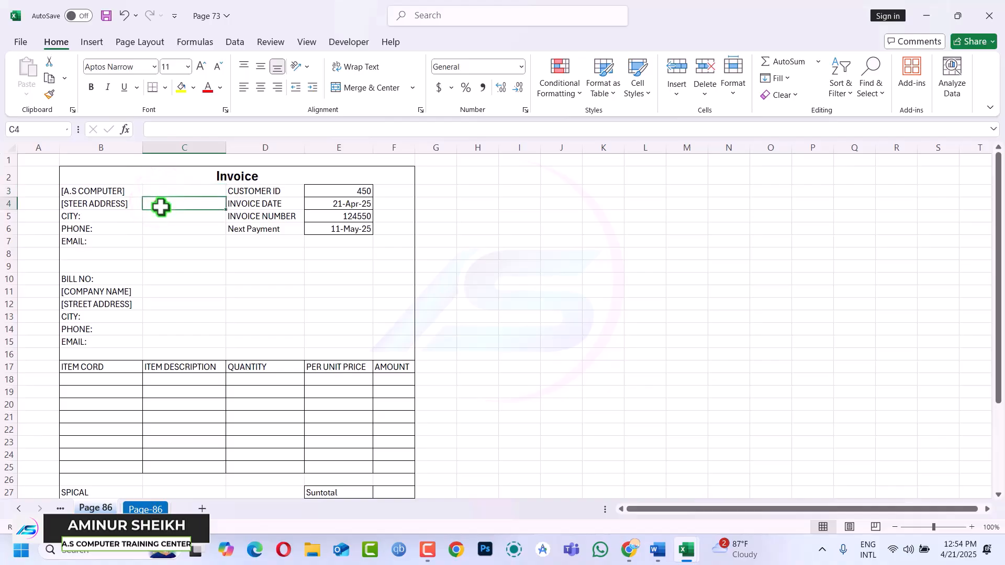
left_click(173, 189)
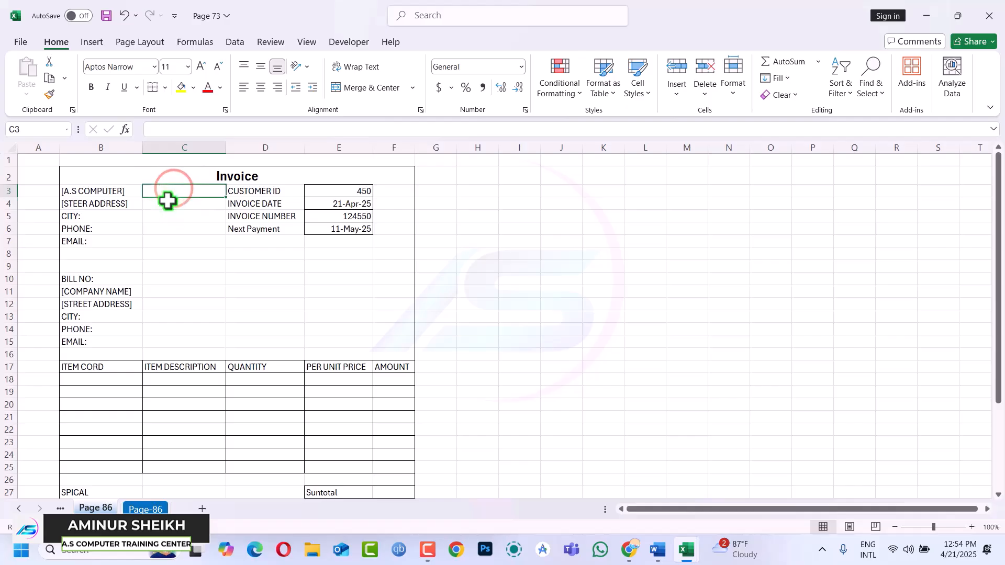
type("AS")
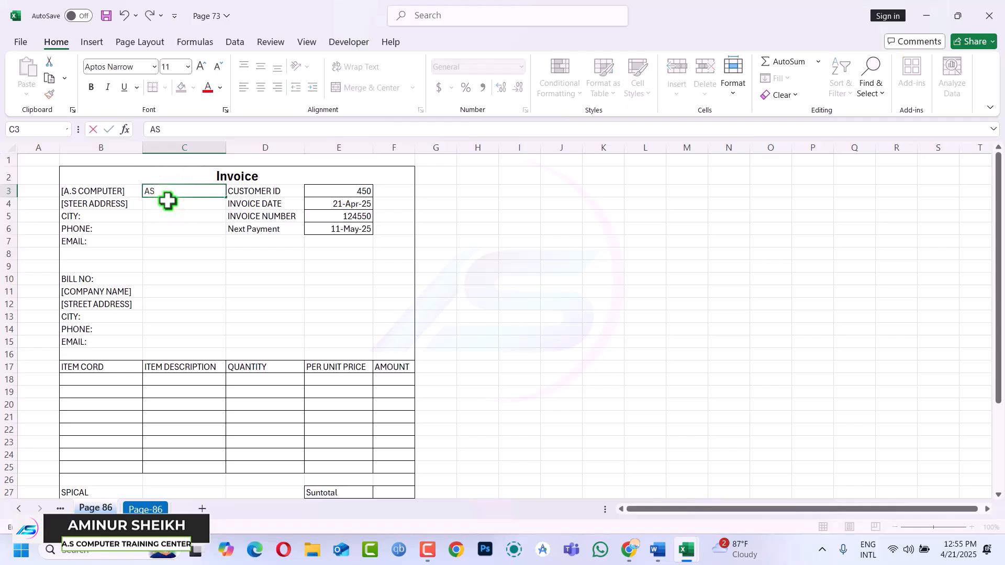
type(" Comput")
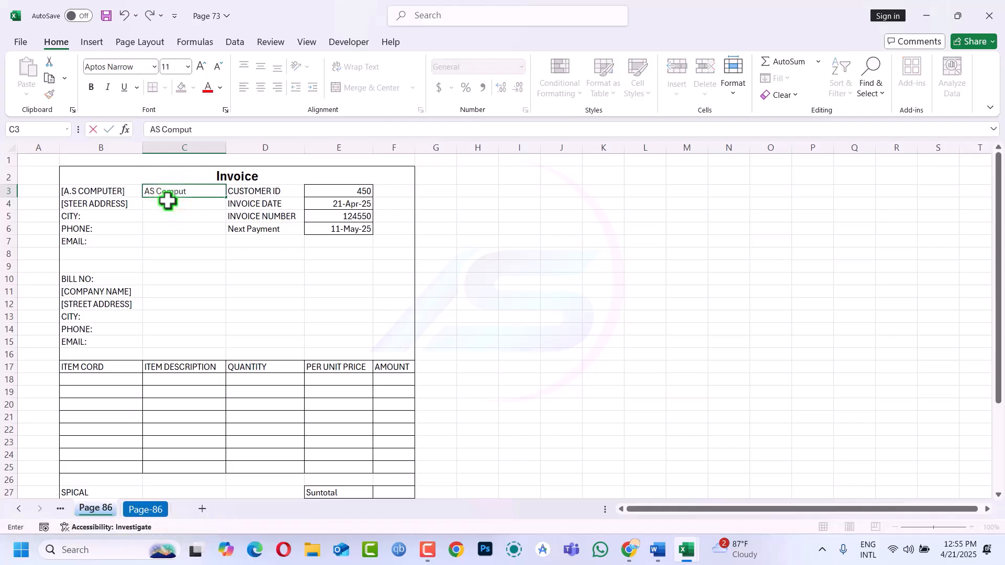
type("er")
key("Return")
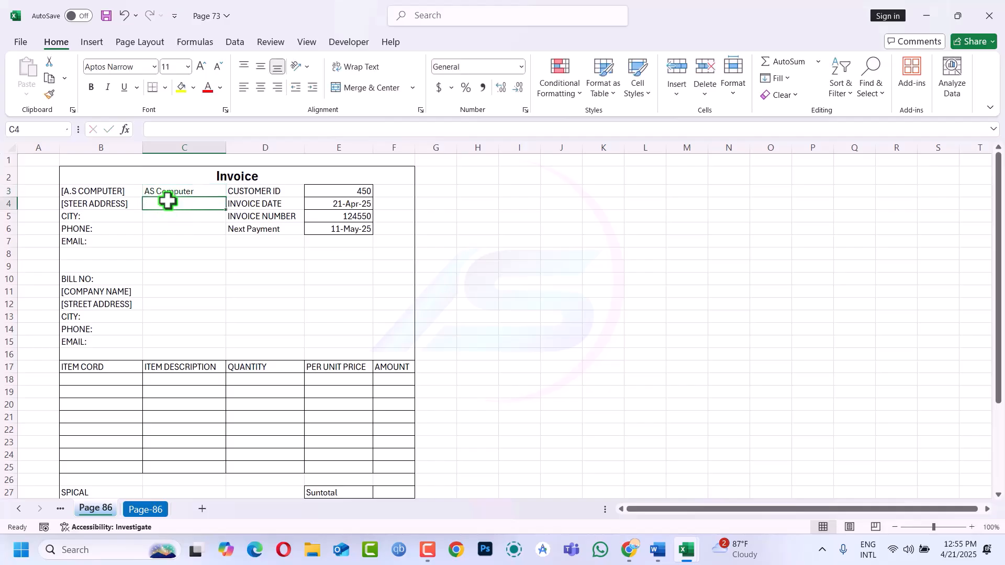
Enter Gopalganj as both the street address in C4 and city in C5
type("Gopaglganj")
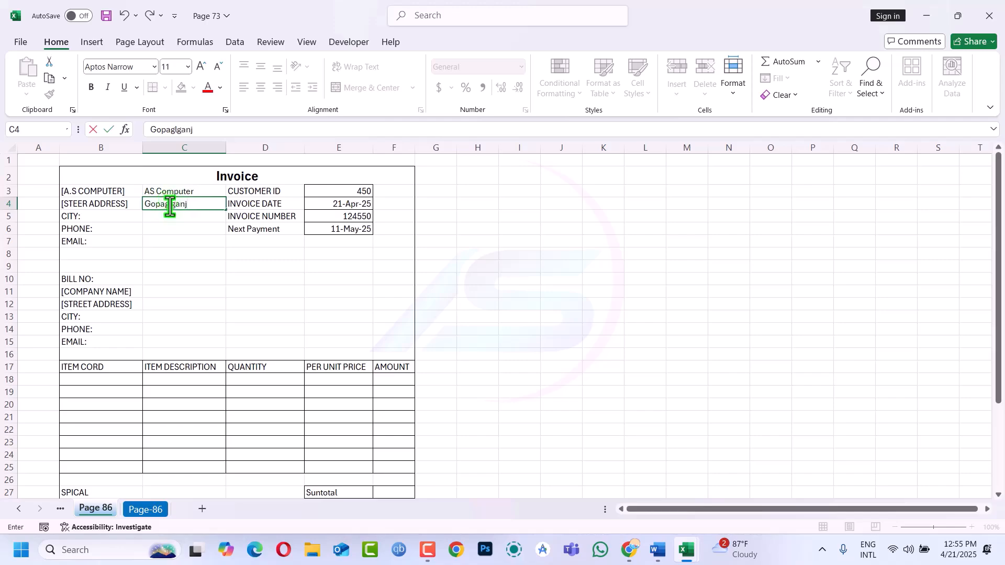
left_click(170, 206)
key("BackSpace")
key("Return")
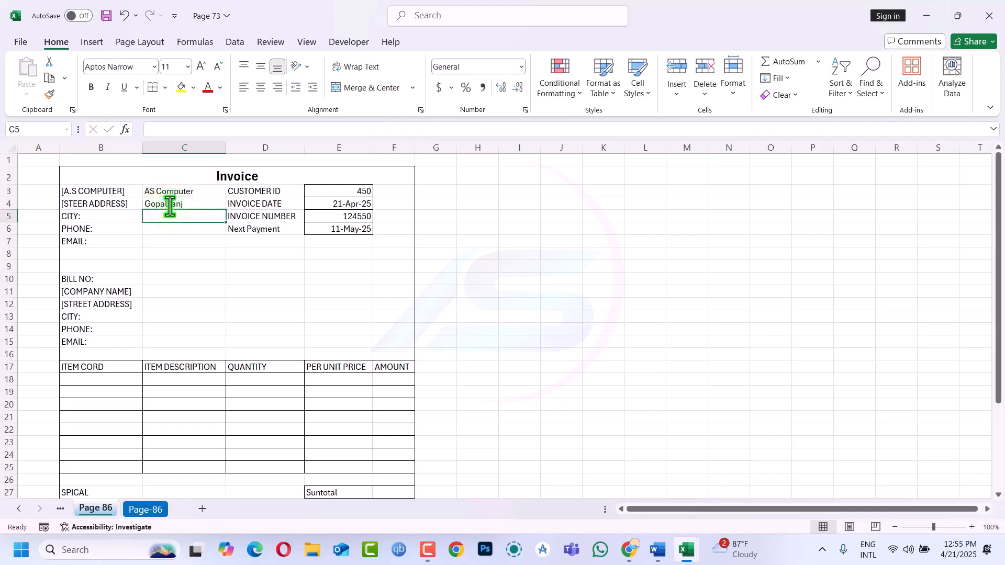
type("Gopalganj")
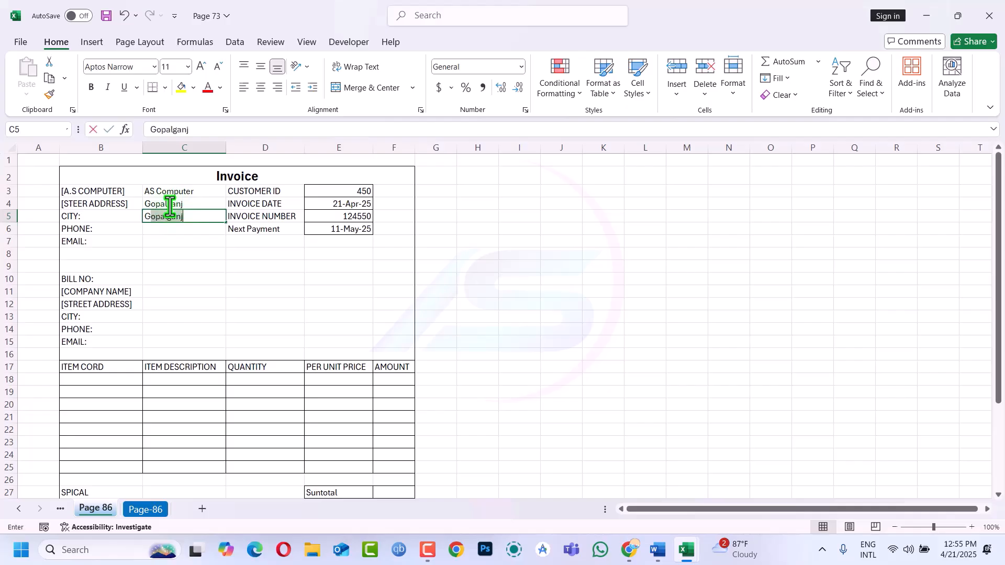
key("Return")
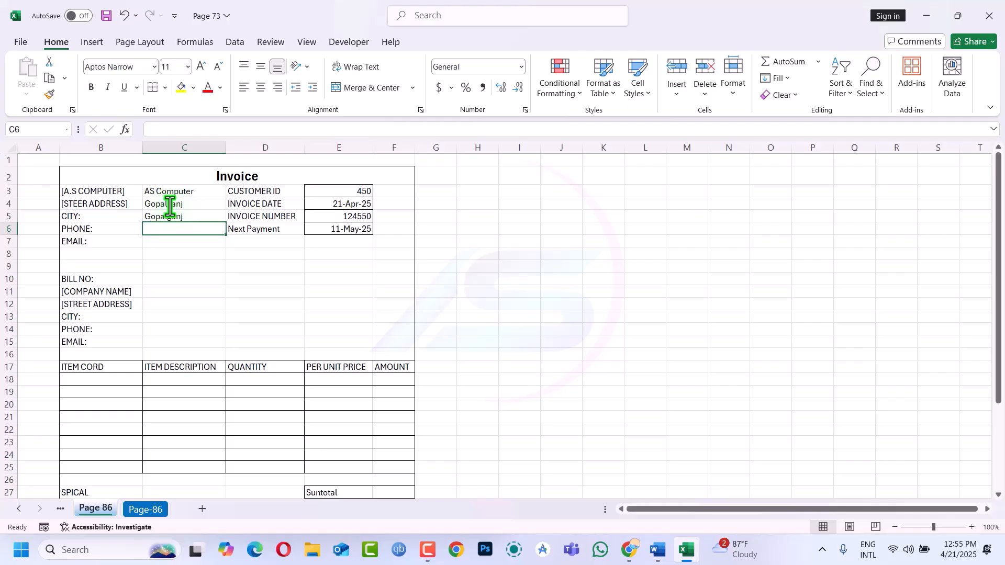
Enter the seller's phone number in C6, accepting Excel's suggested correction
type("+8801")
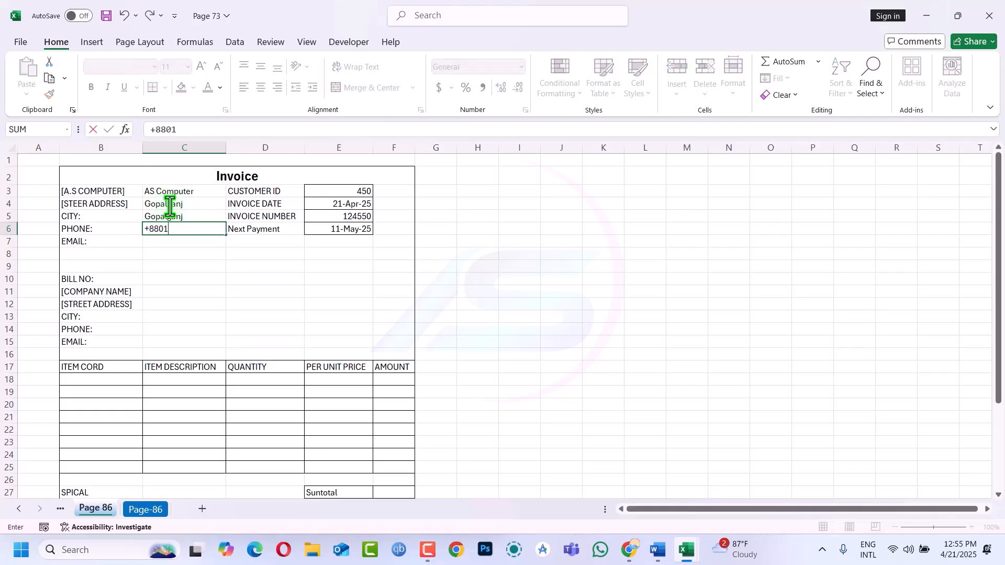
type("7*****")
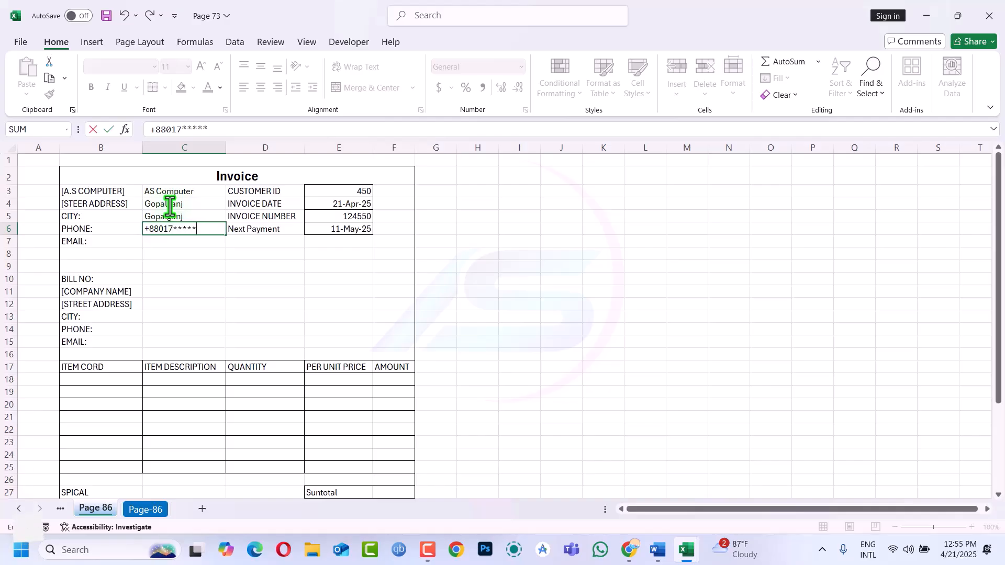
left_click(167, 241)
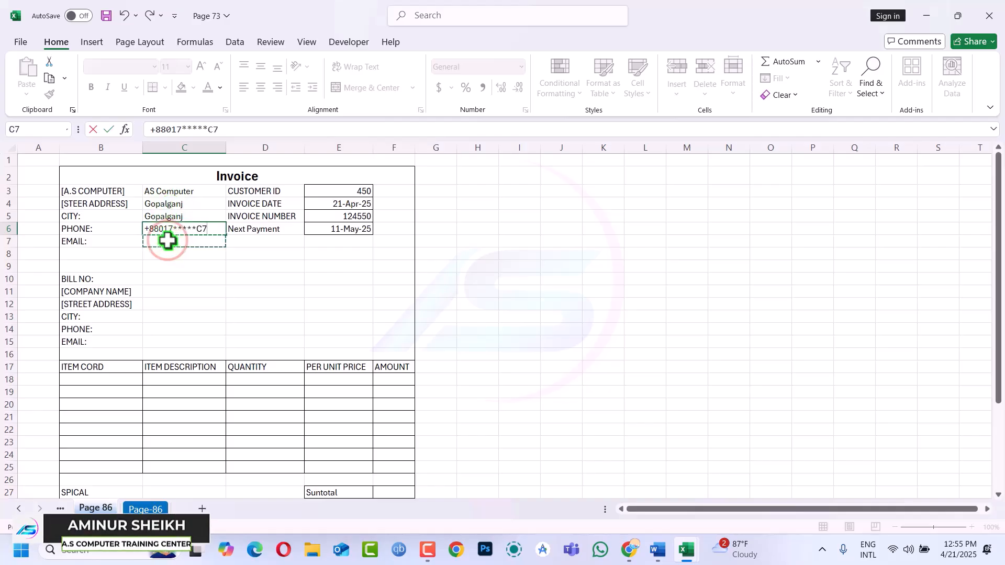
key("Escape")
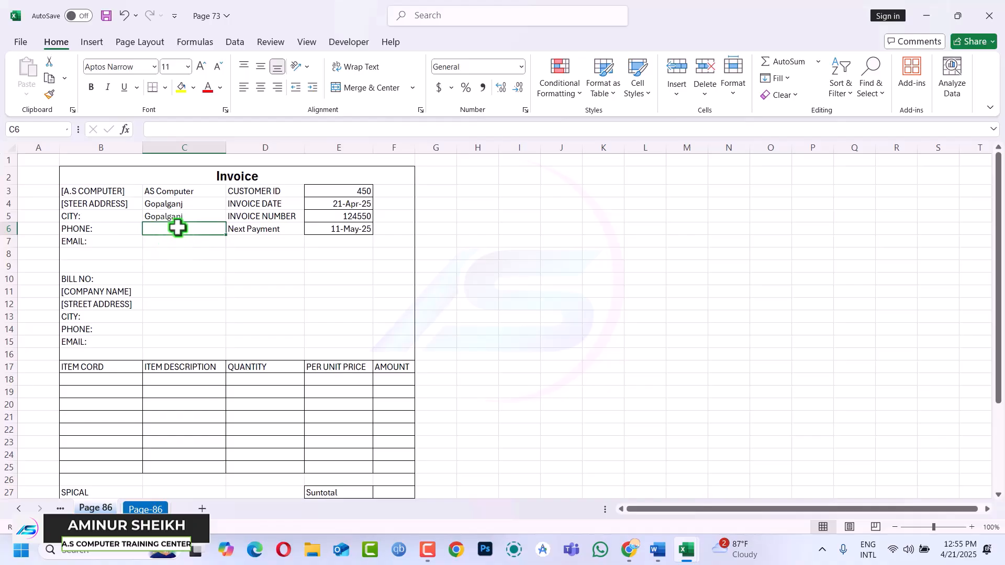
type("+880124")
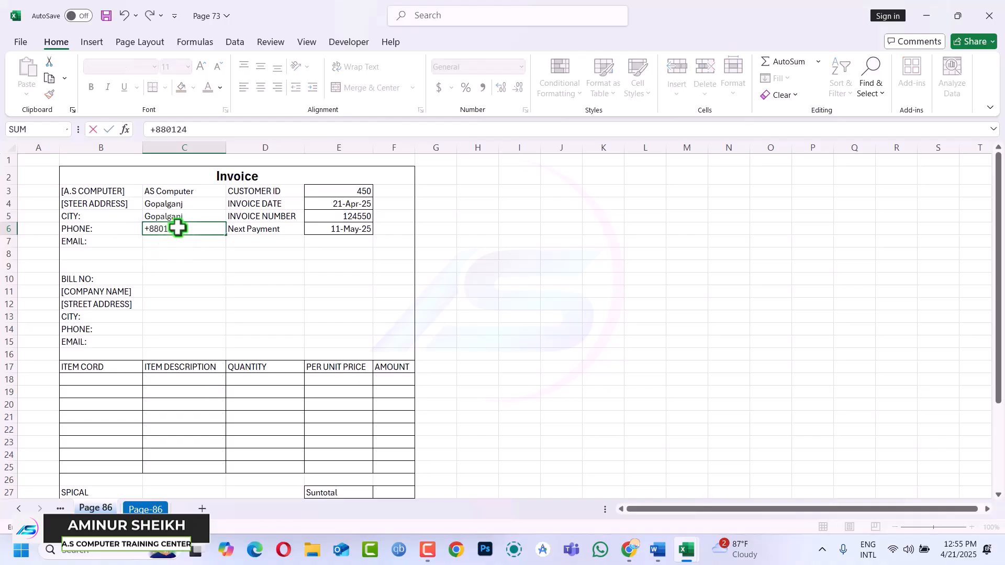
type("****")
key("Return")
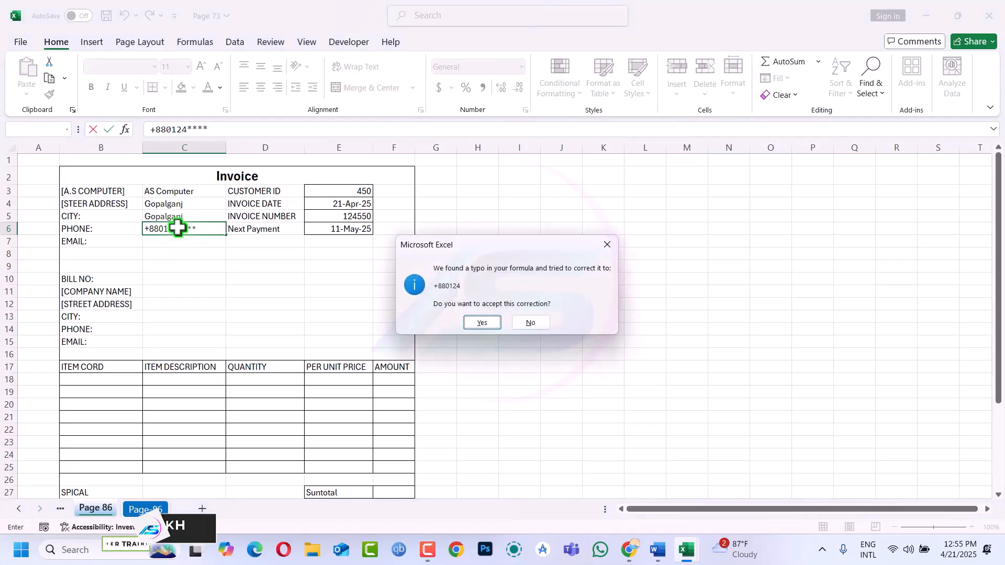
left_click(479, 324)
left_click(202, 220)
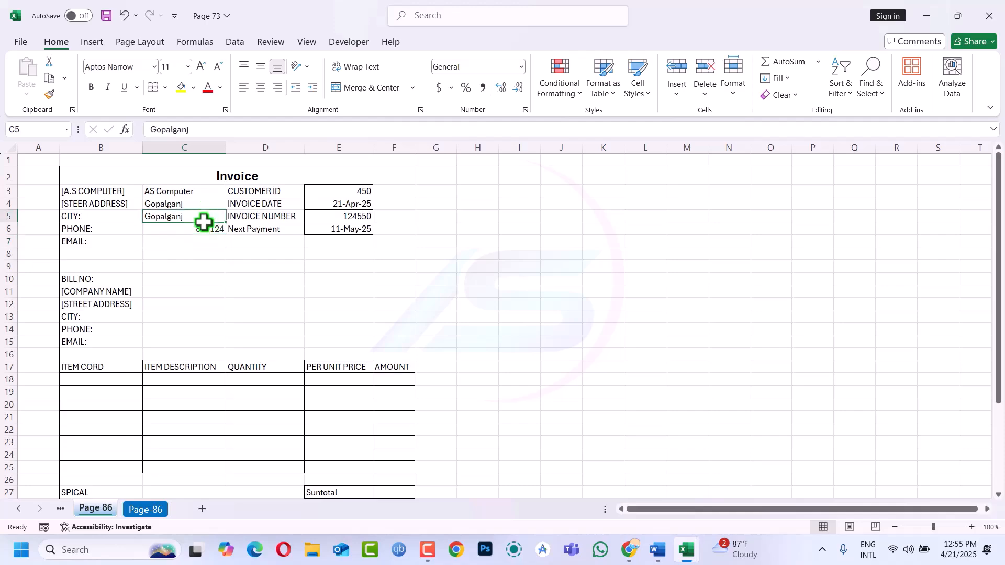
left_click(199, 229)
Clear C6 and change its number format to Text
key("Delete")
left_click(520, 70)
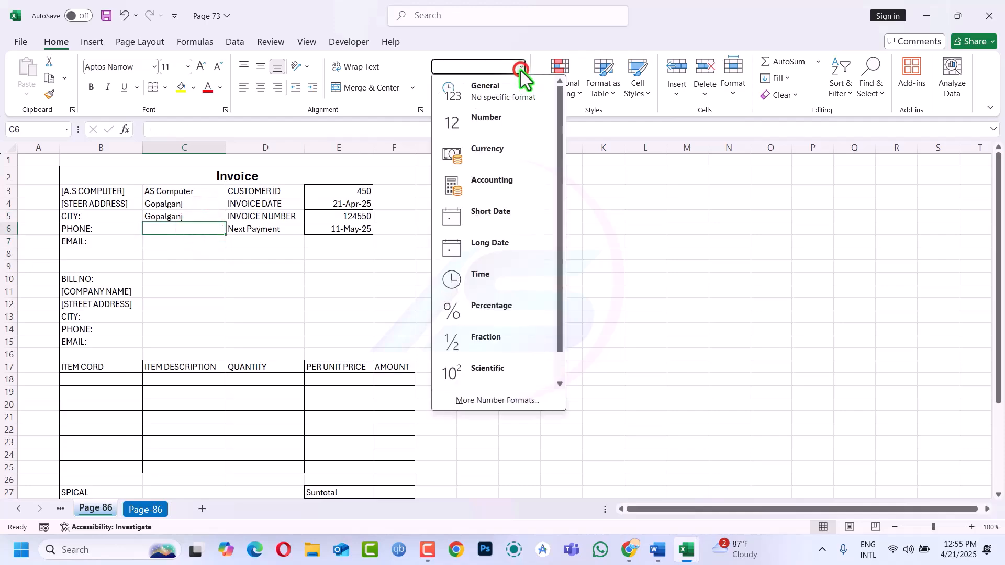
scroll(470, 284, "down", 1)
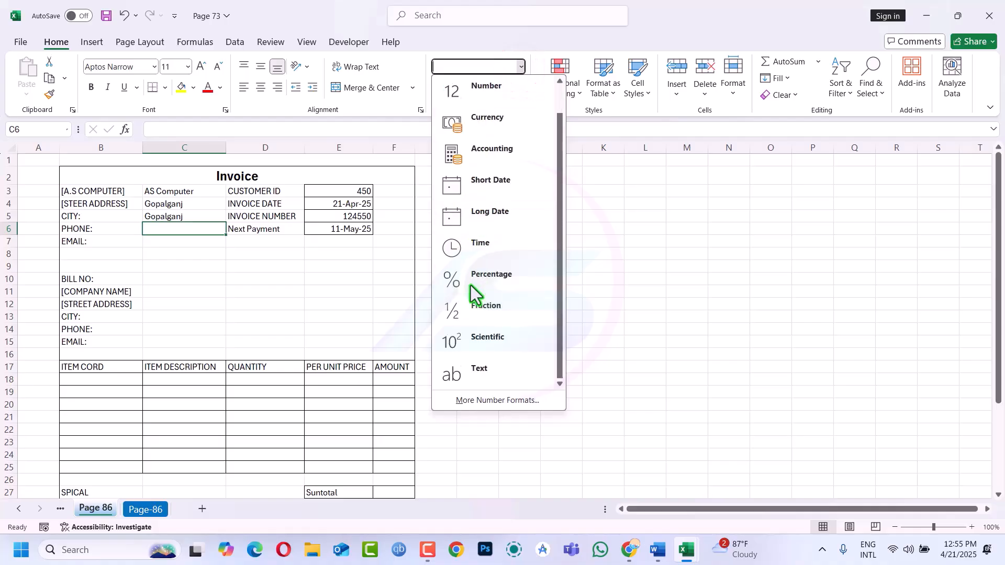
left_click(472, 375)
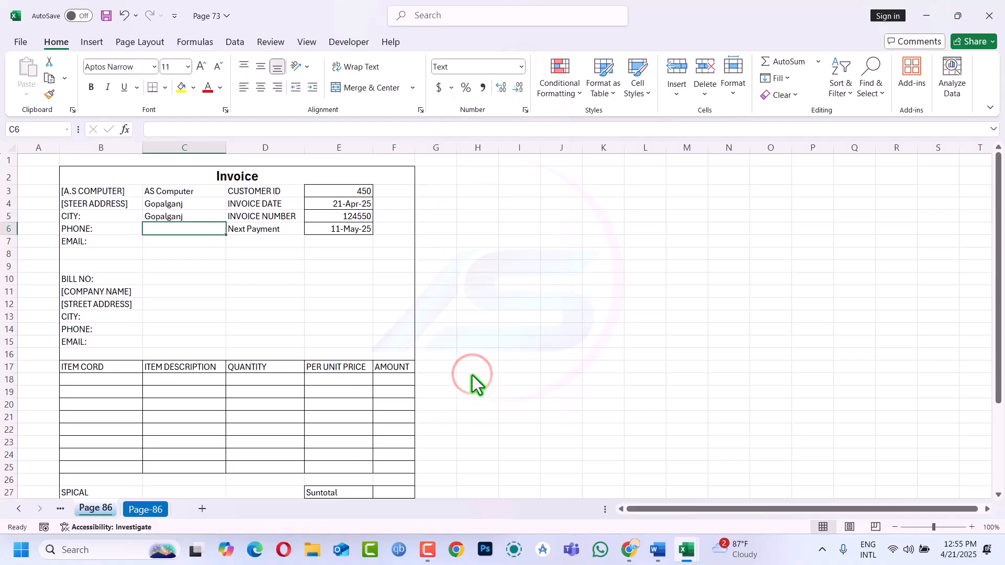
Enter the seller's phone number in C6 and e-mail address in C7
type("+88")
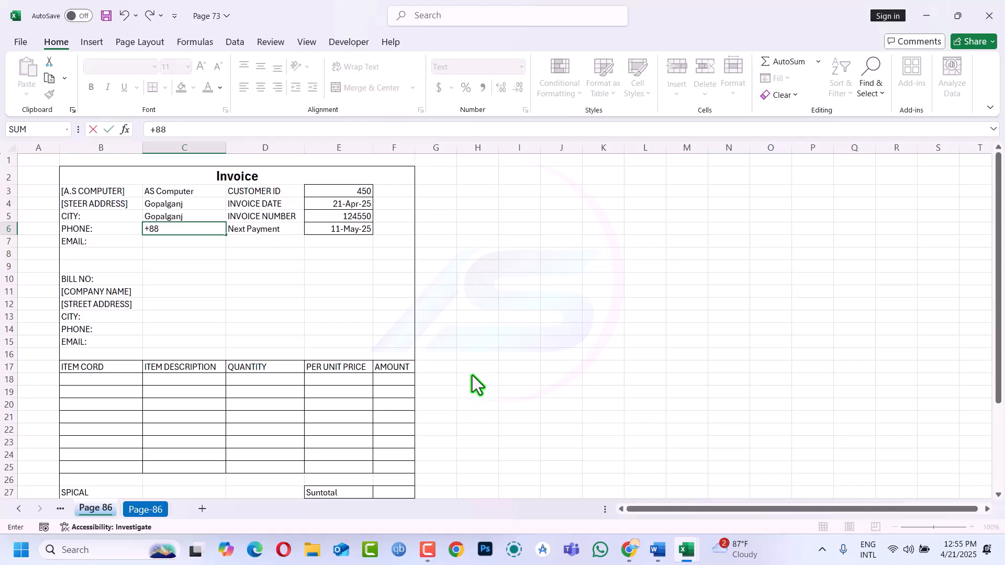
type("01****")
key("Return")
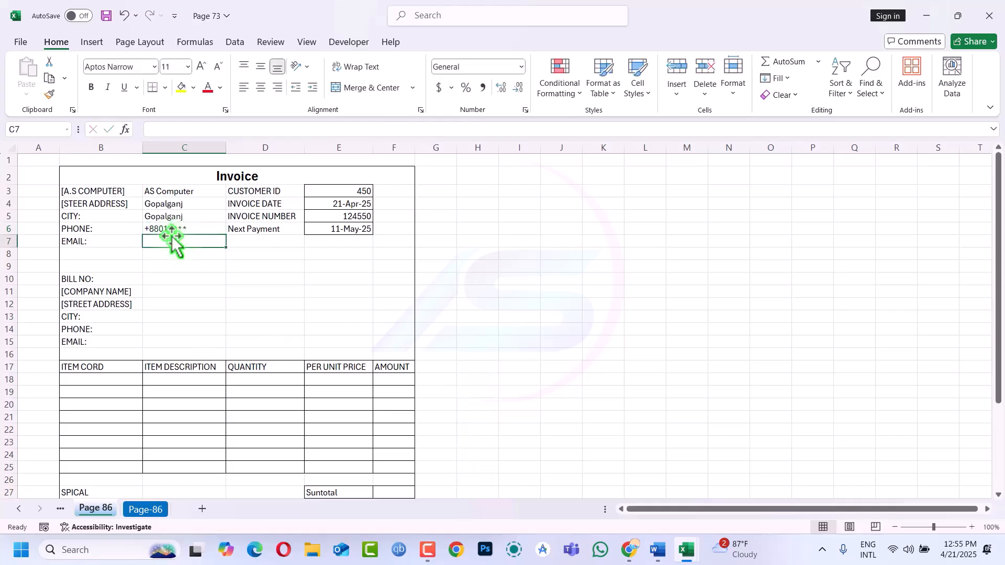
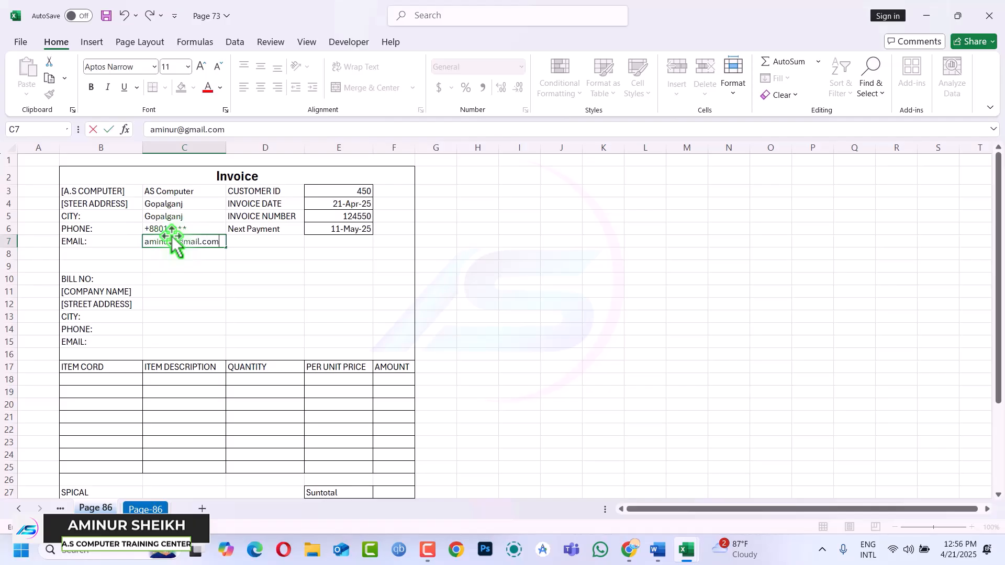
key("Return")
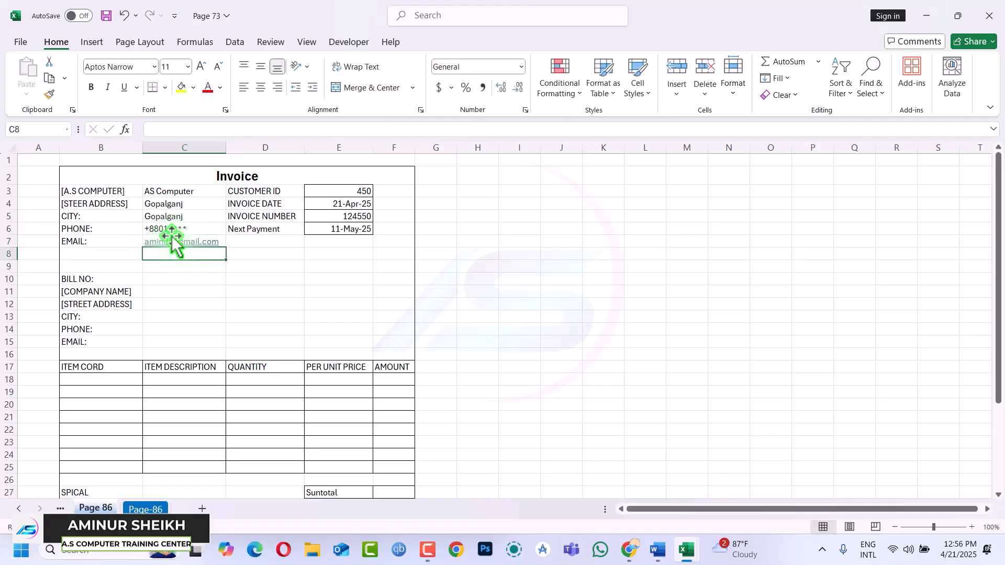
Enter bill number AS14 in C10 and company IT in C11
left_click(171, 281)
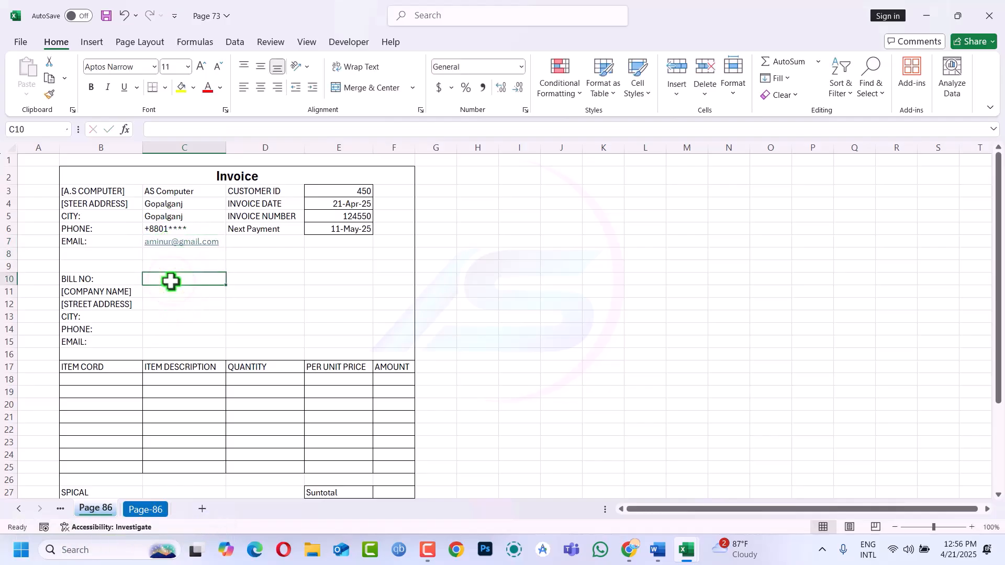
type("AS14")
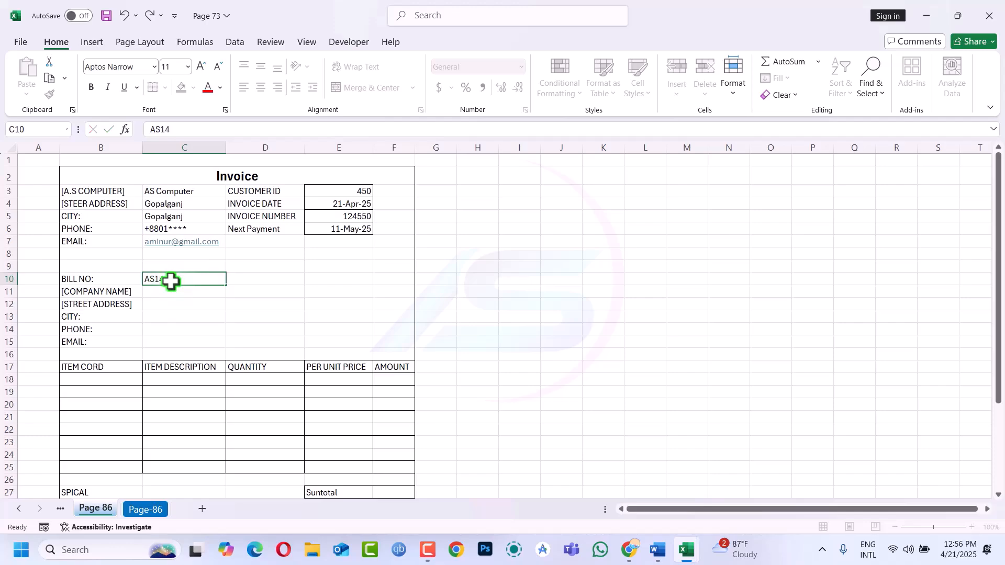
key("Return")
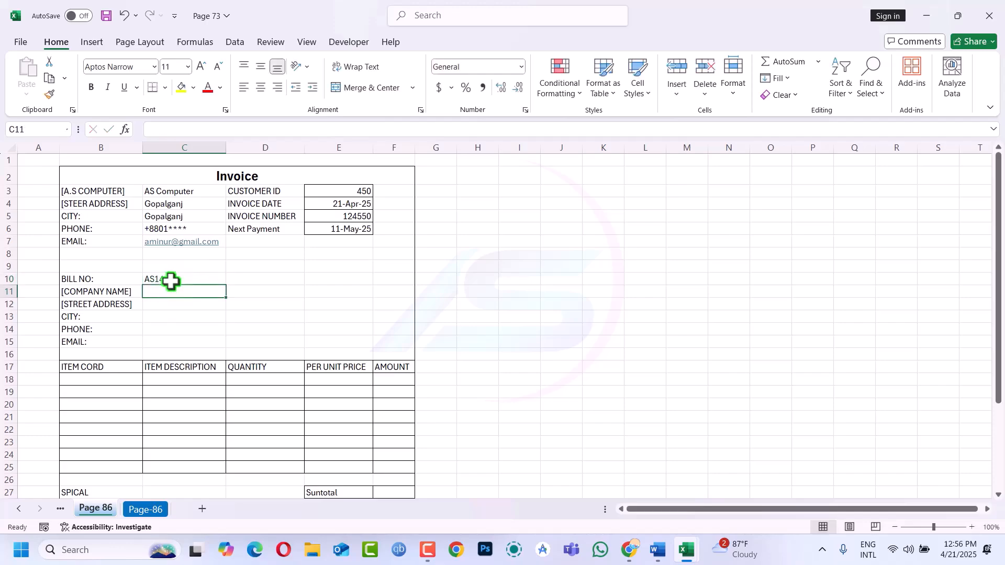
type("fh")
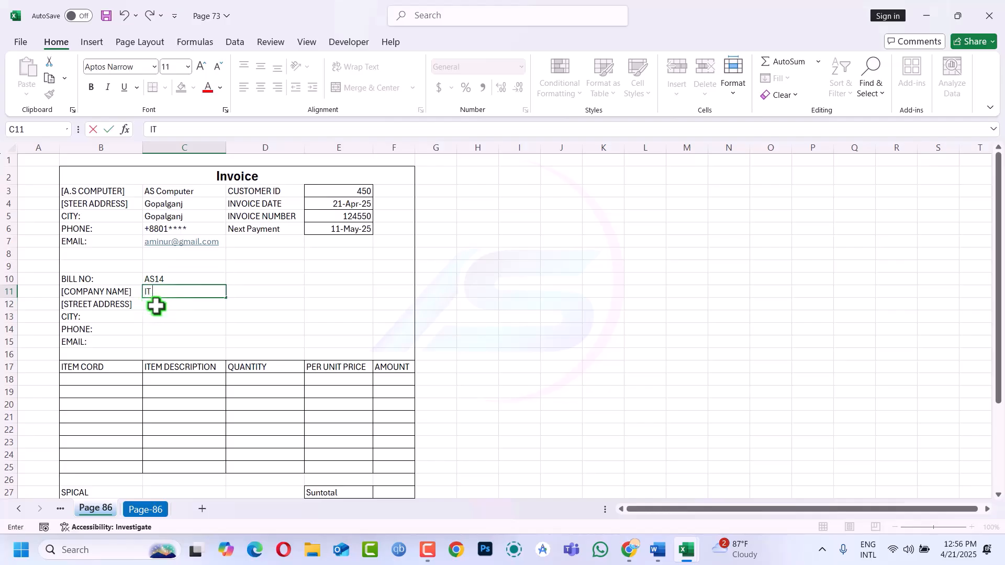
key("Return")
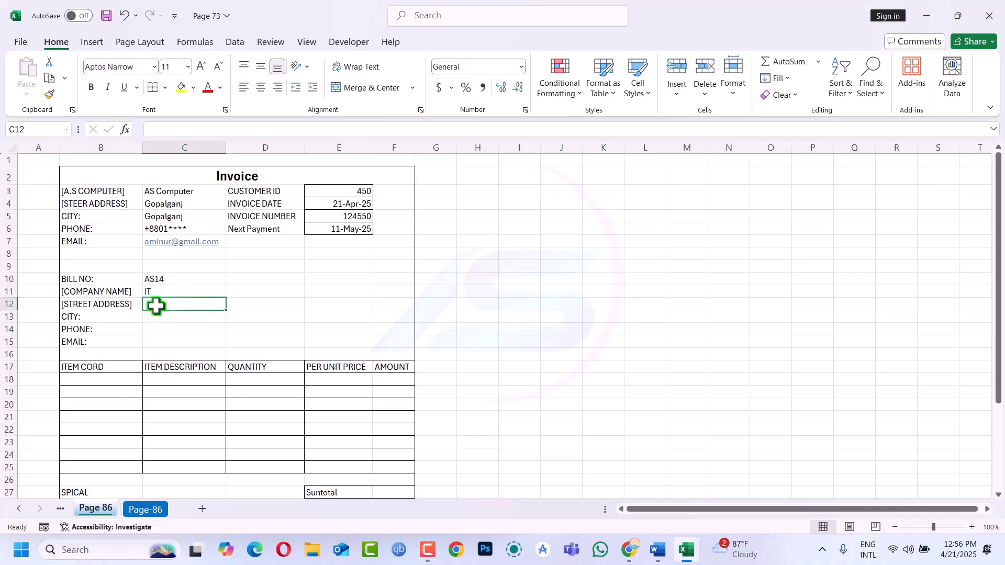
Enter Dhaka as street and city, then the bill-to phone number, accepting Excel's correction
type("Dhaka")
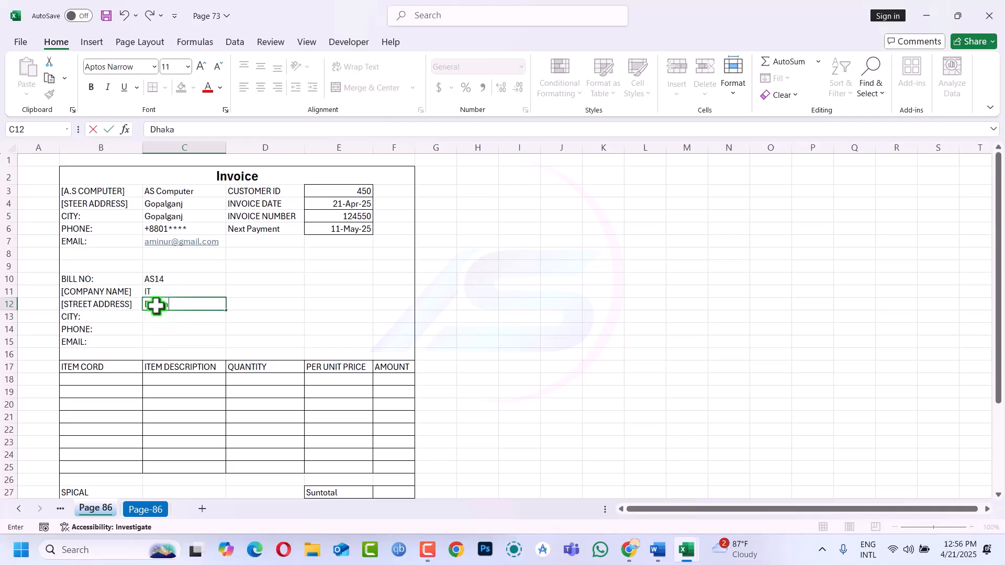
key("Return")
type("Dhaka")
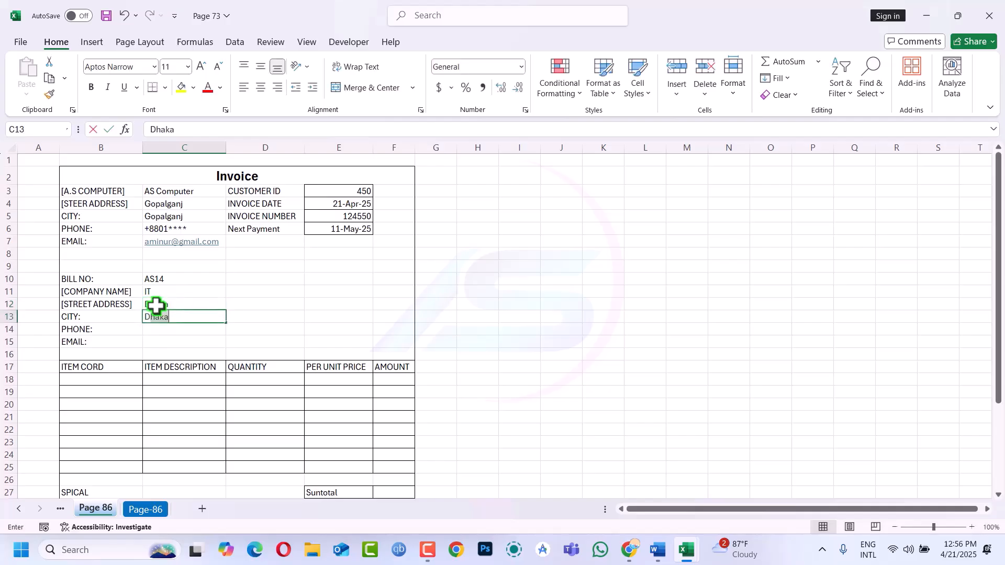
key("Return")
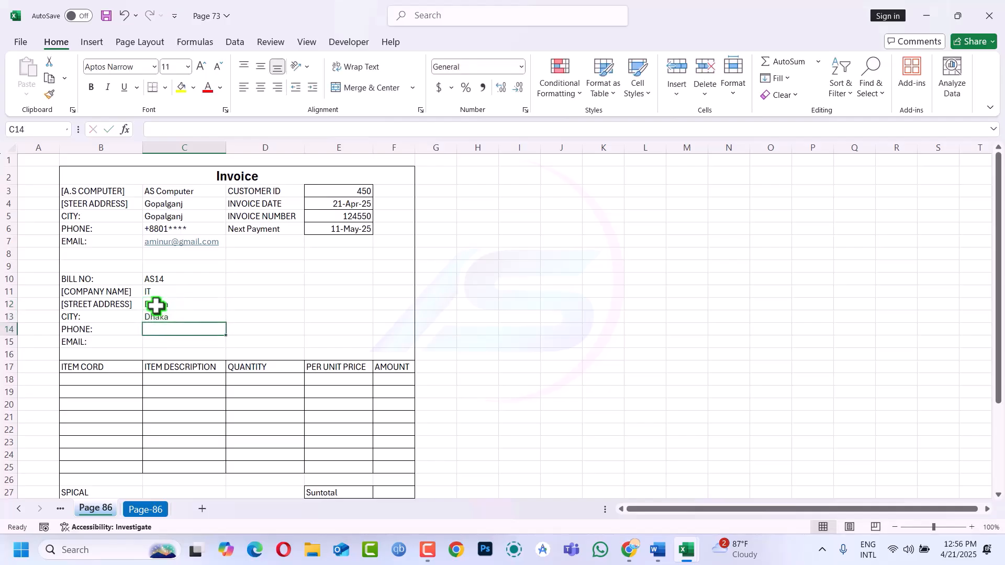
type("+8")
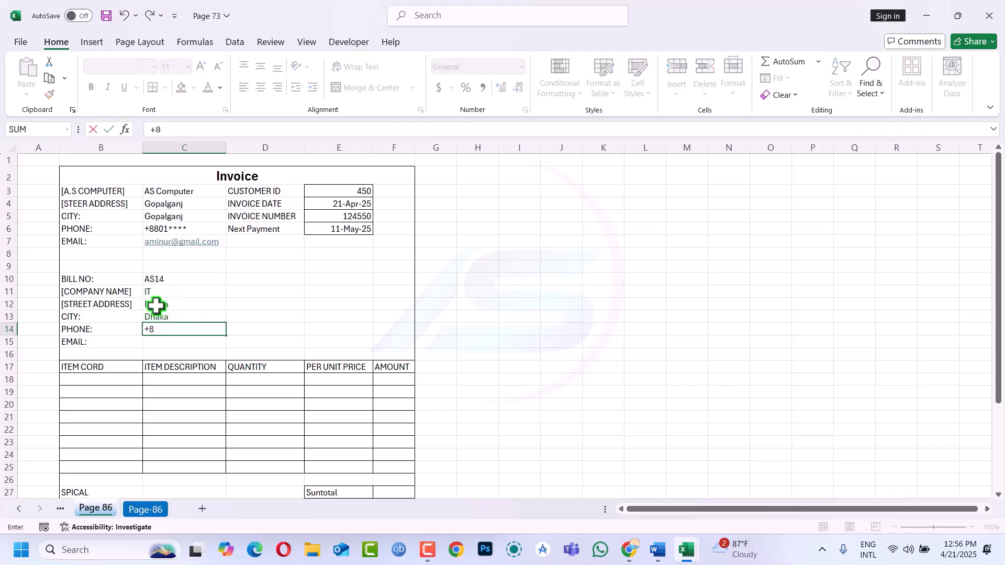
type("801122**")
key("Return")
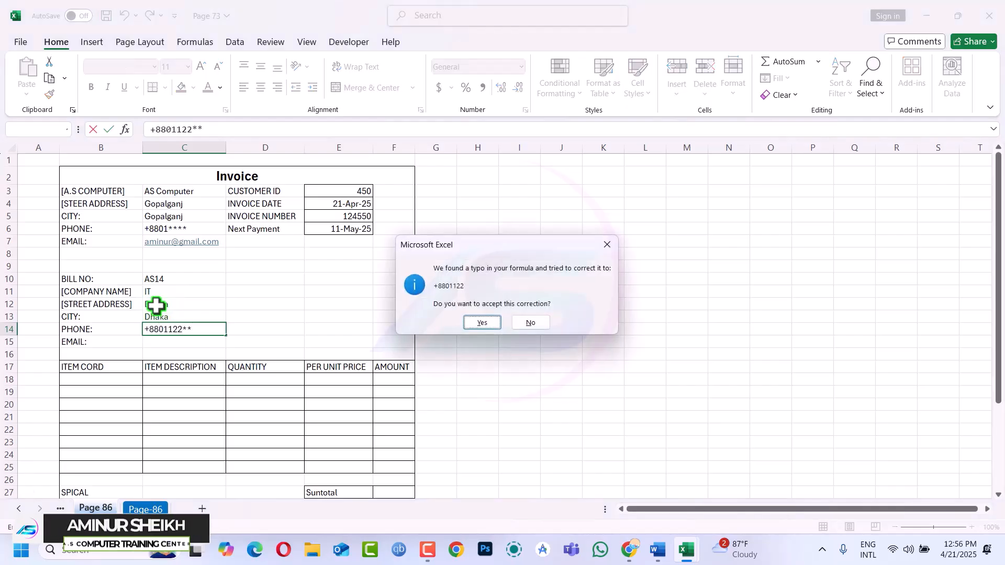
left_click(482, 322)
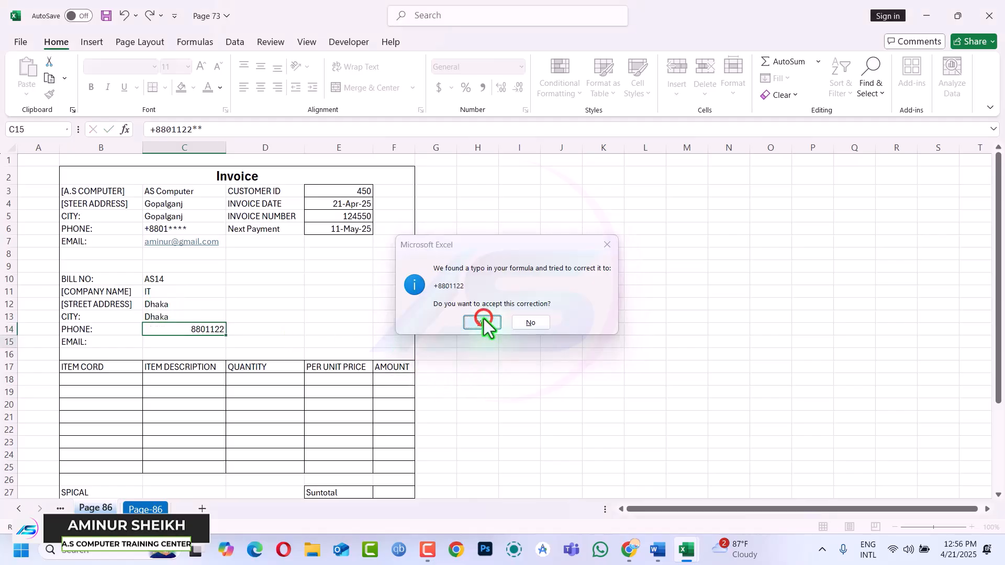
Reformat C14 as Text and re-enter the bill-to phone number so its plus sign stays
left_click(211, 330)
key("Delete")
left_click_drag(162, 228, 162, 243)
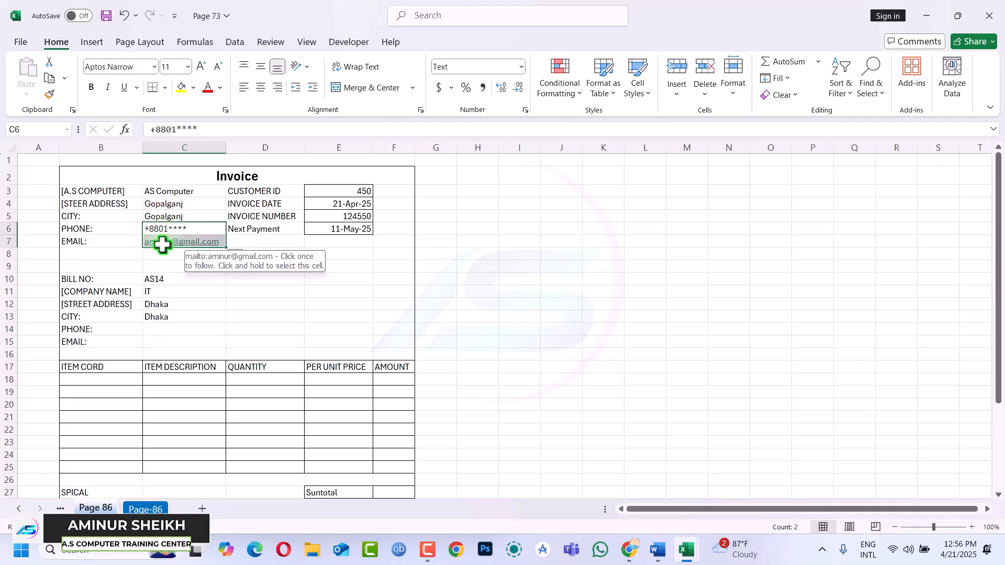
left_click(184, 329)
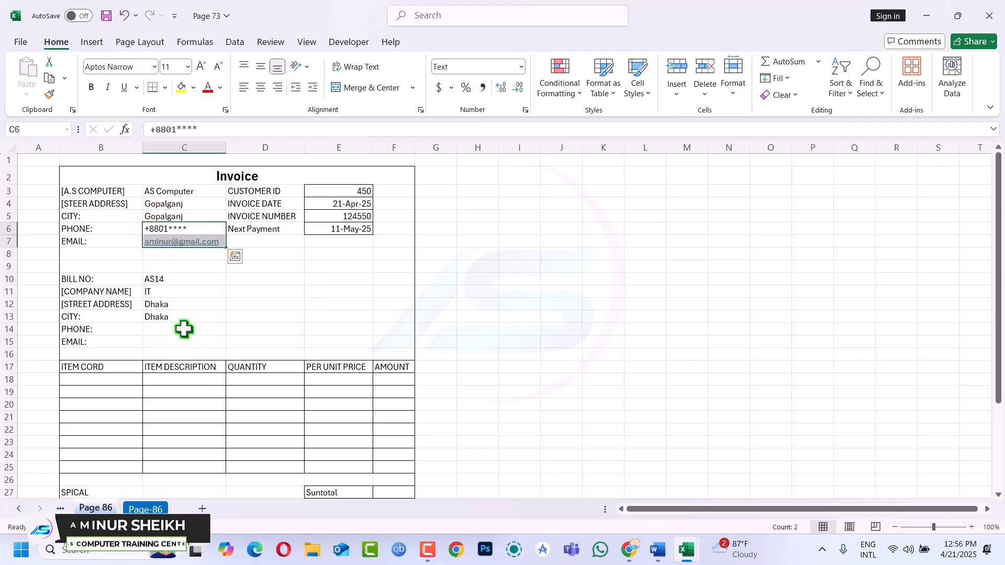
left_click(518, 67)
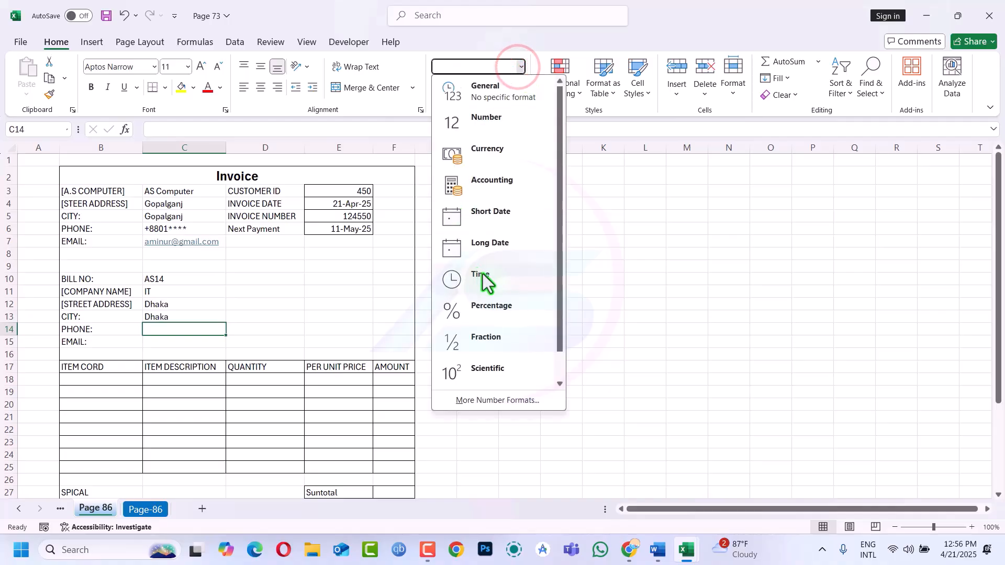
scroll(510, 205, "down", 1)
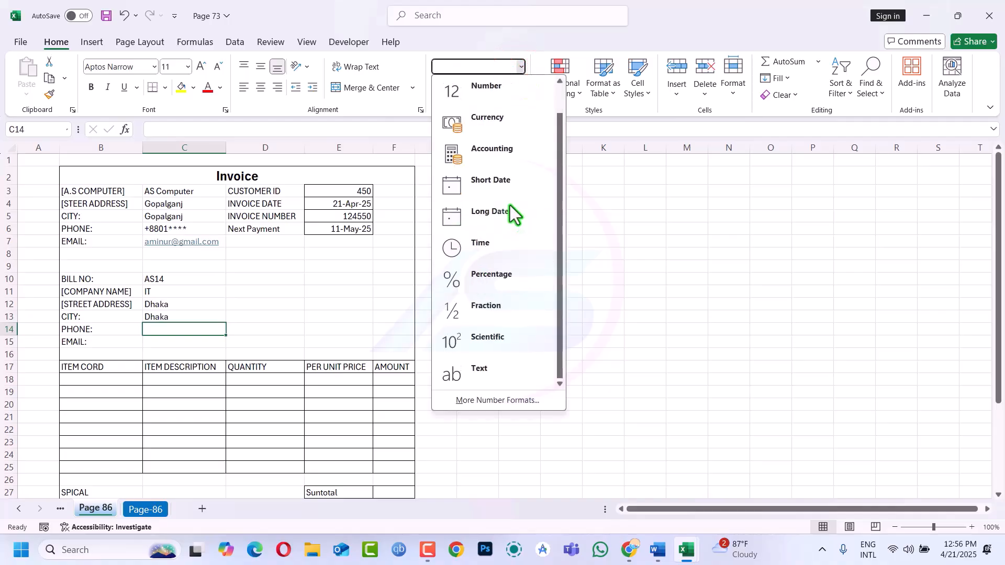
left_click(476, 372)
type("+")
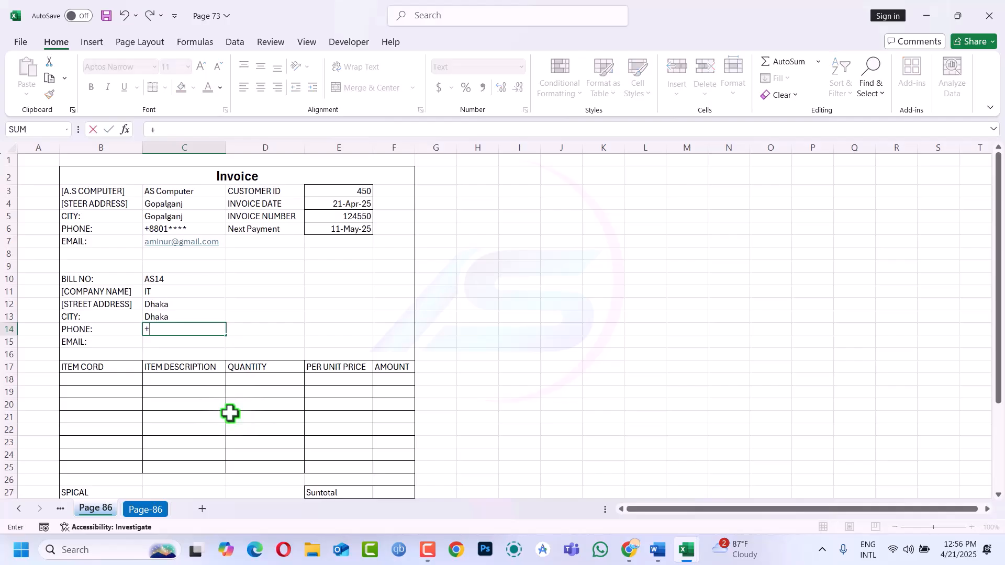
type("880145*")
key("Return")
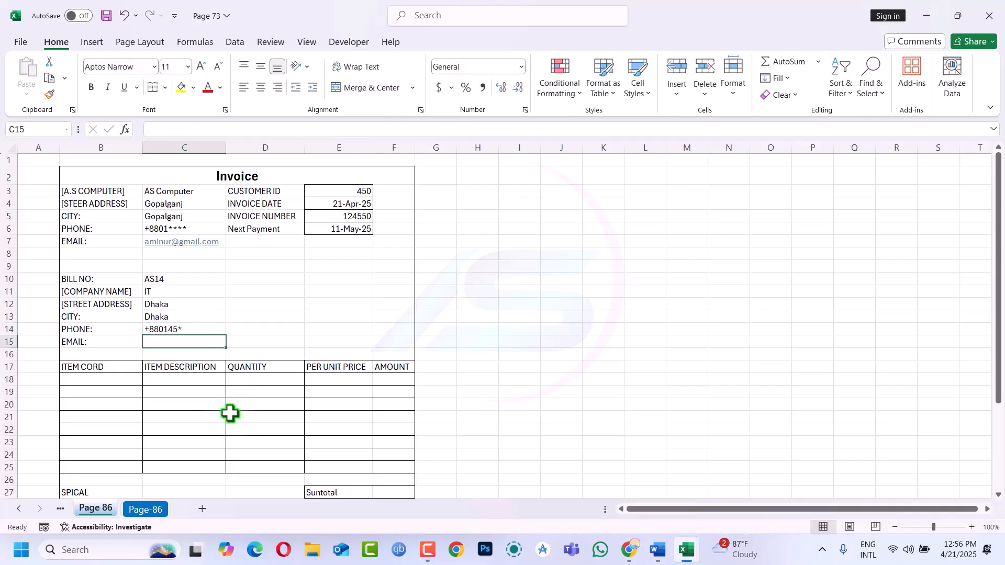
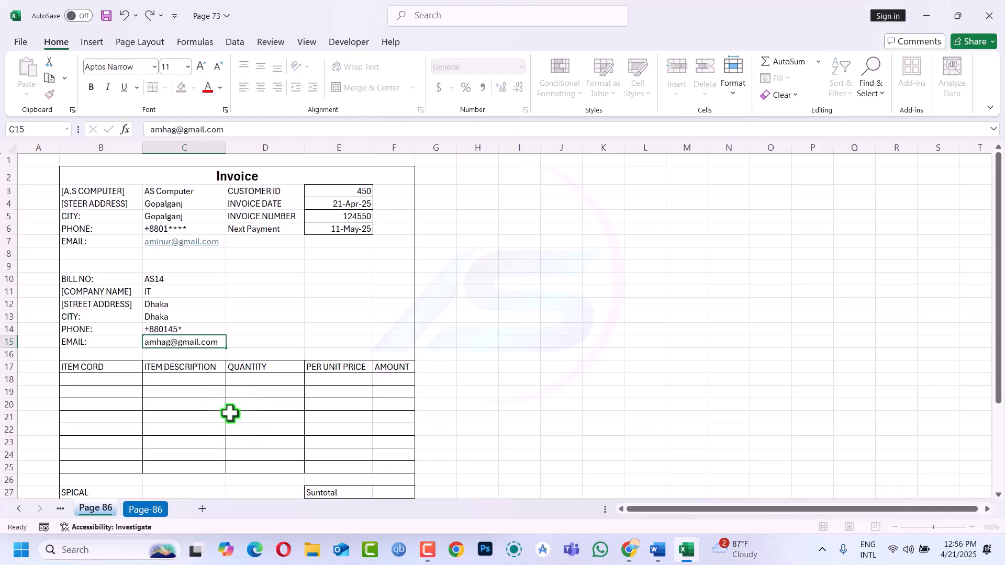
Enter the customer's e-mail address in C15
key("Return")
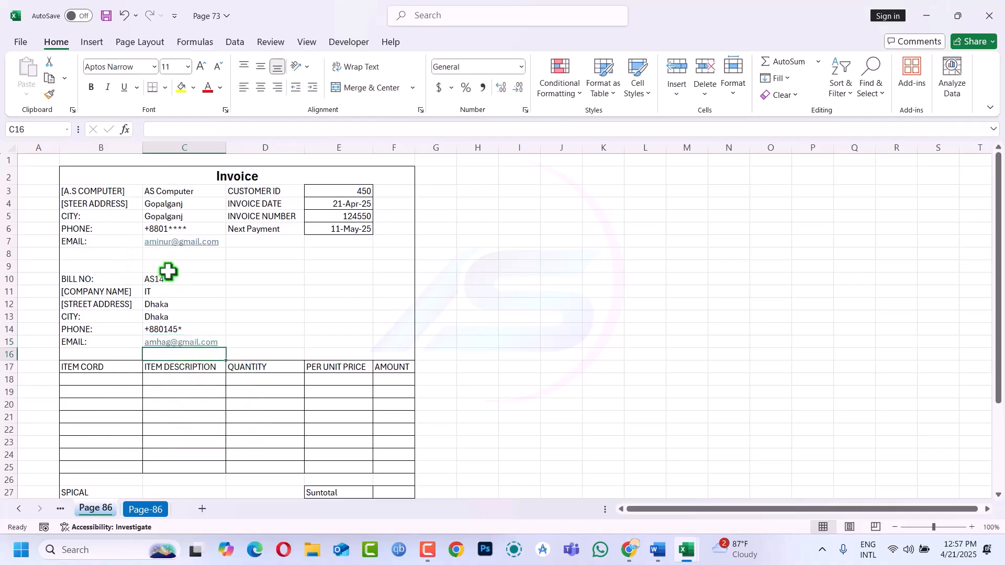
scroll(173, 332, "down", 3)
scroll(173, 332, "down", 1)
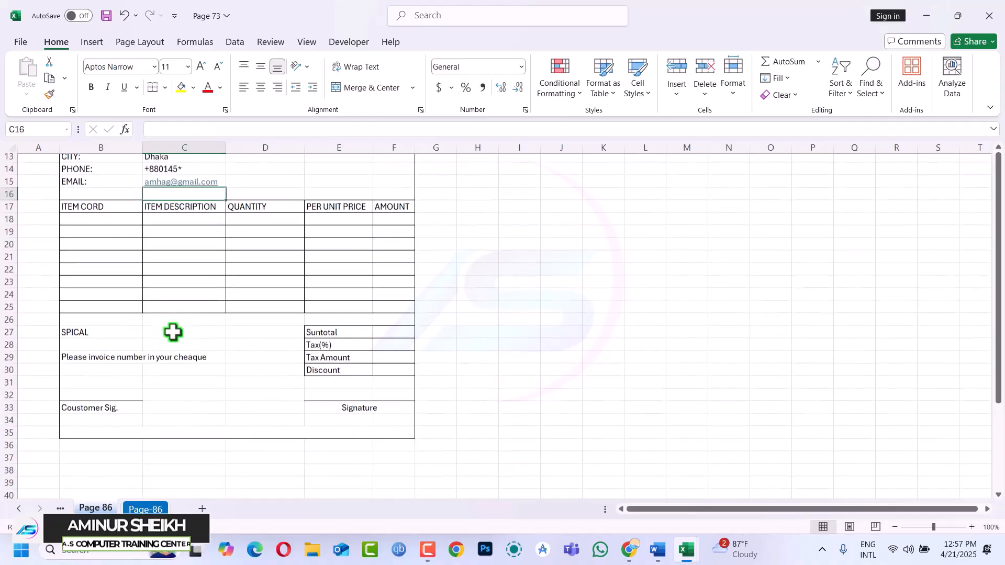
left_click(140, 510)
left_click_drag(102, 183, 234, 441)
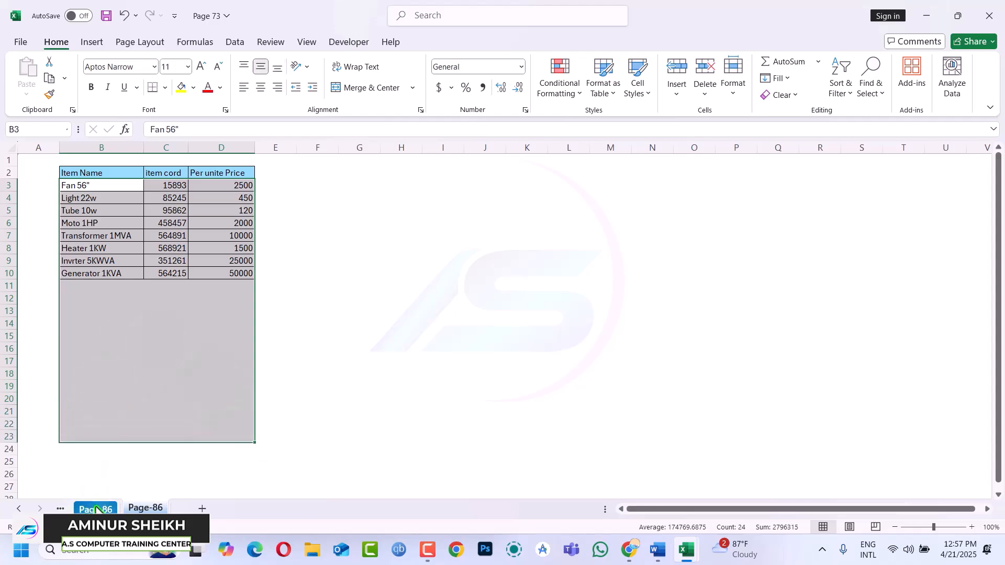
left_click(96, 509)
left_click(143, 507)
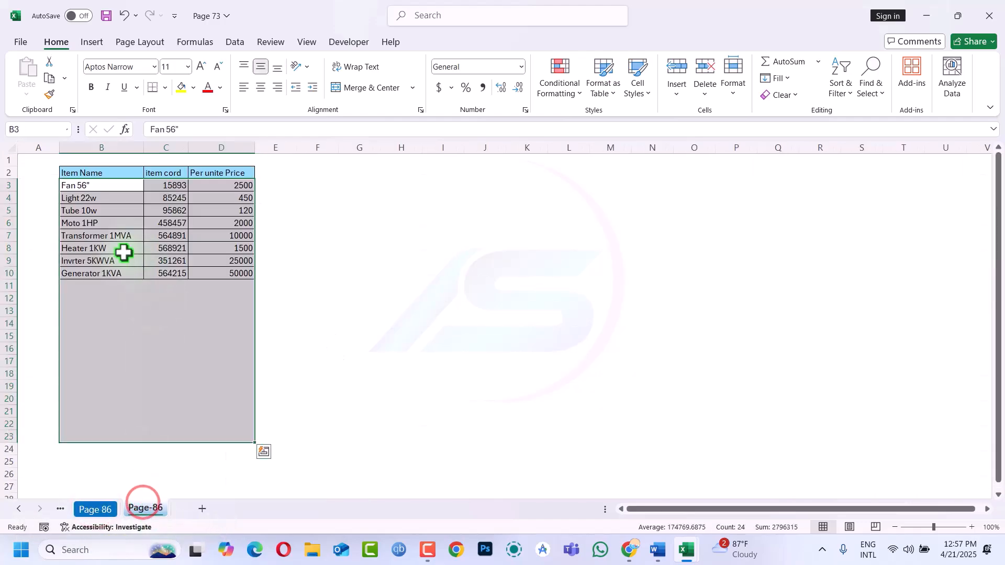
left_click(161, 233)
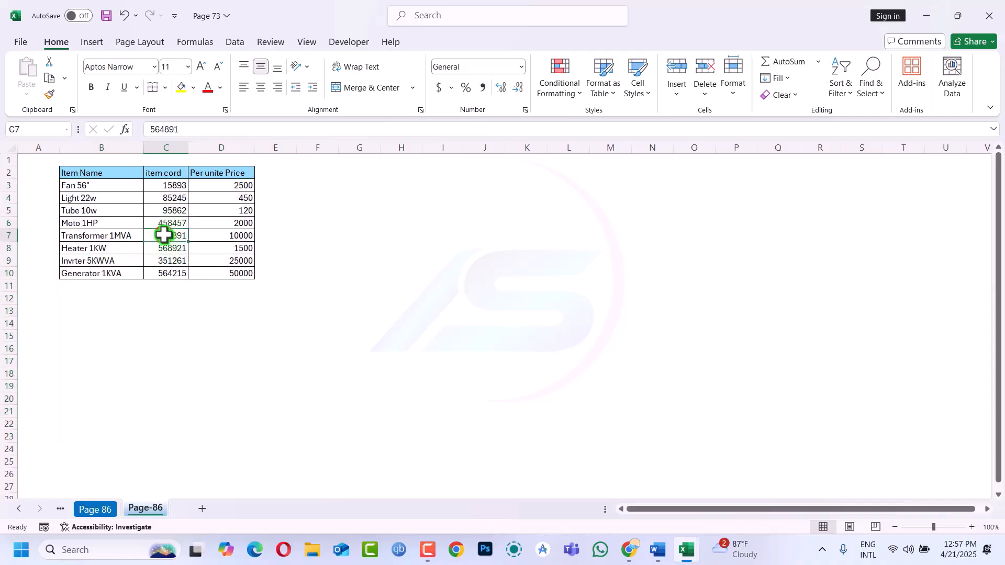
left_click(102, 510)
left_click(178, 218)
left_click_drag(179, 219, 179, 307)
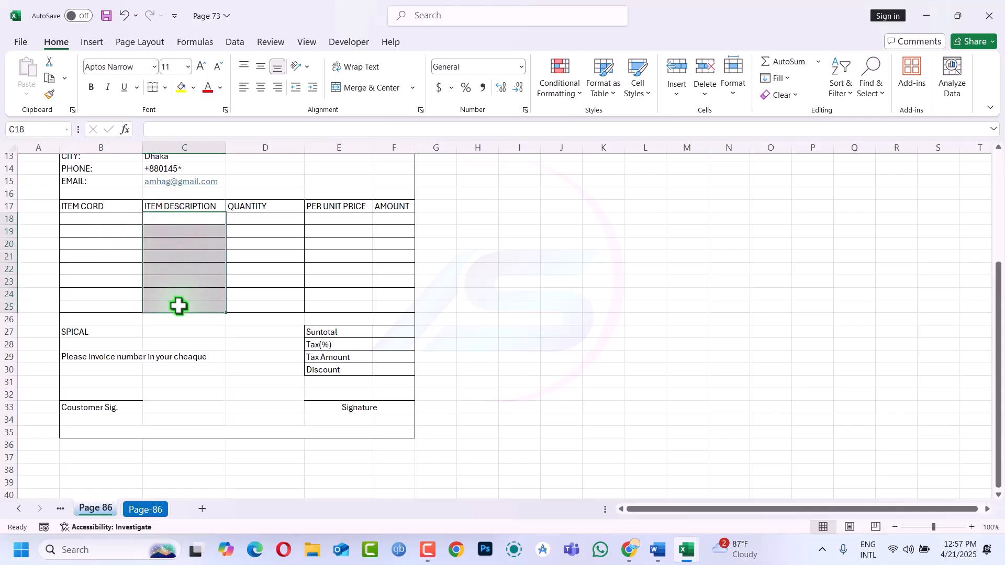
Give C18:C25 List data validation with source ='Page-86'!$B$3:$B$10
left_click(179, 306, "alt")
type("w")
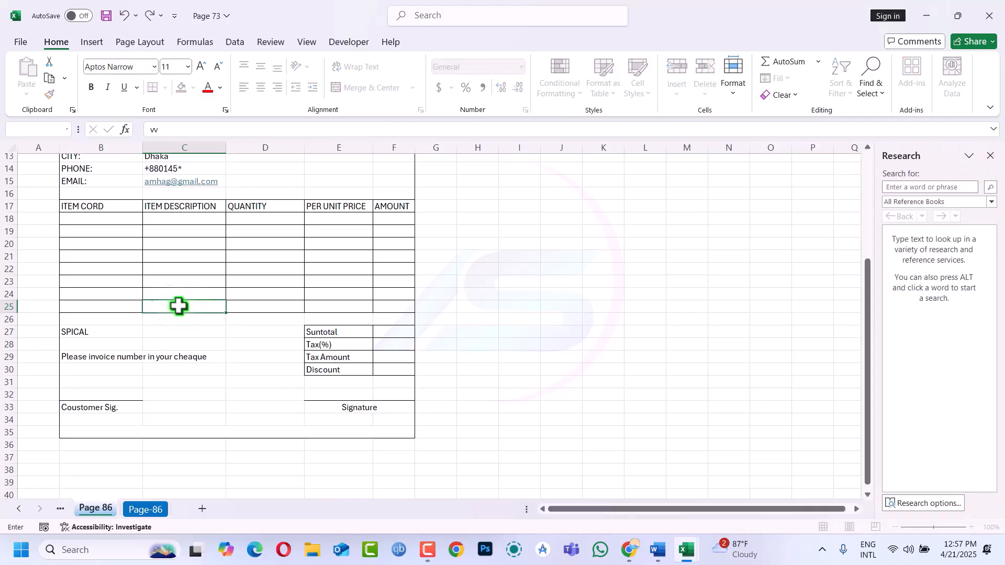
key("Escape")
left_click_drag(183, 220, 178, 311)
key("alt")
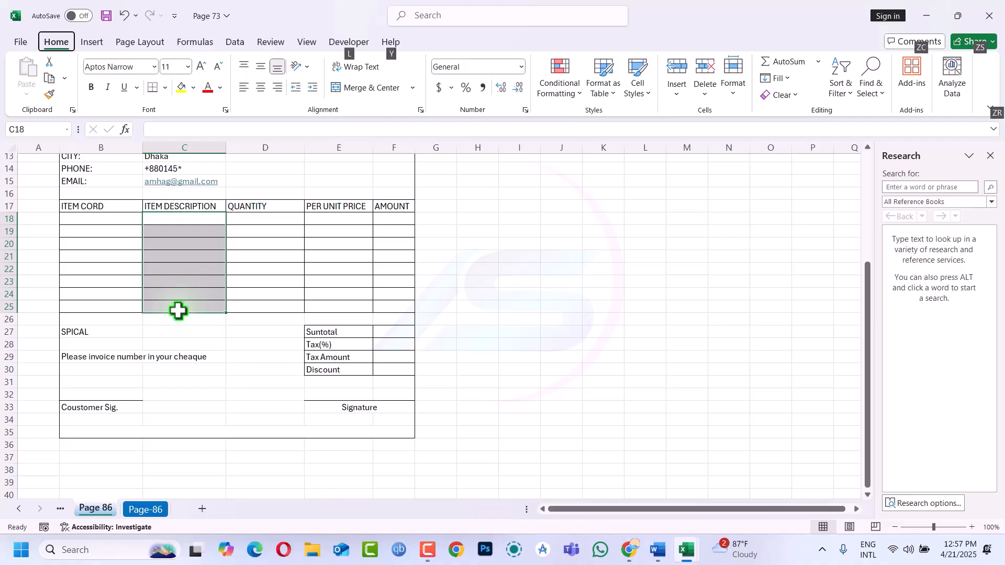
key("a")
key("v")
key("v")
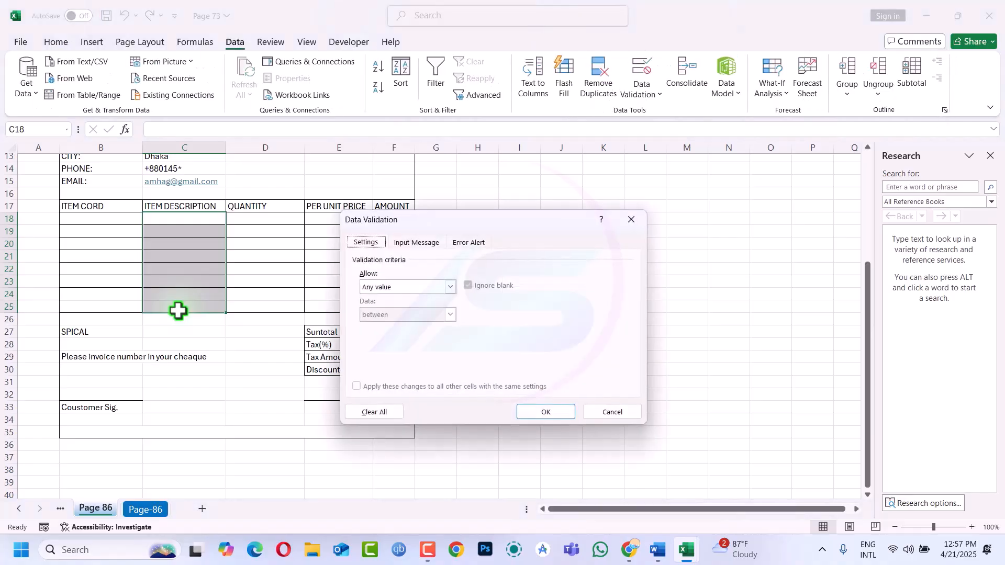
left_click(449, 287)
left_click(379, 325)
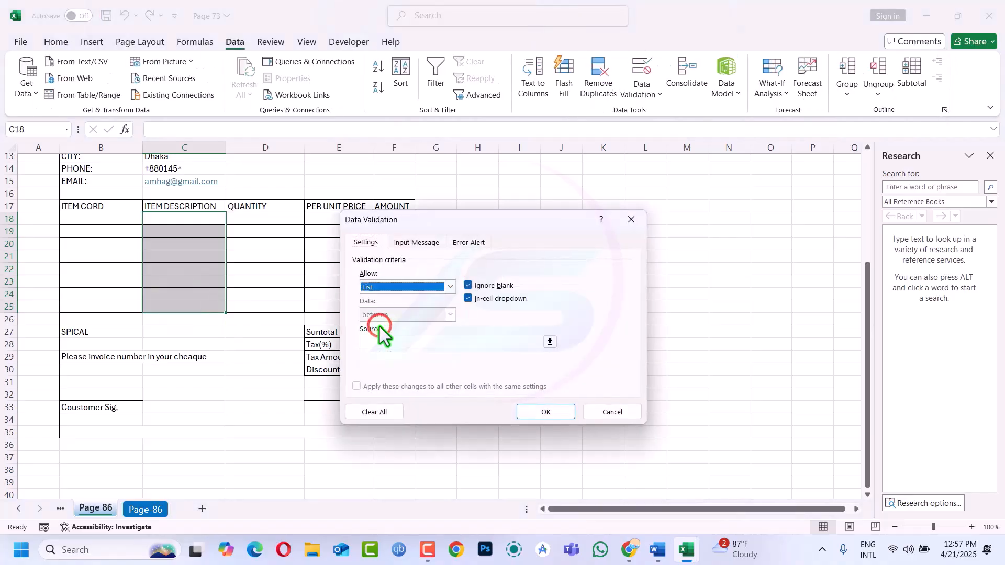
left_click(377, 341)
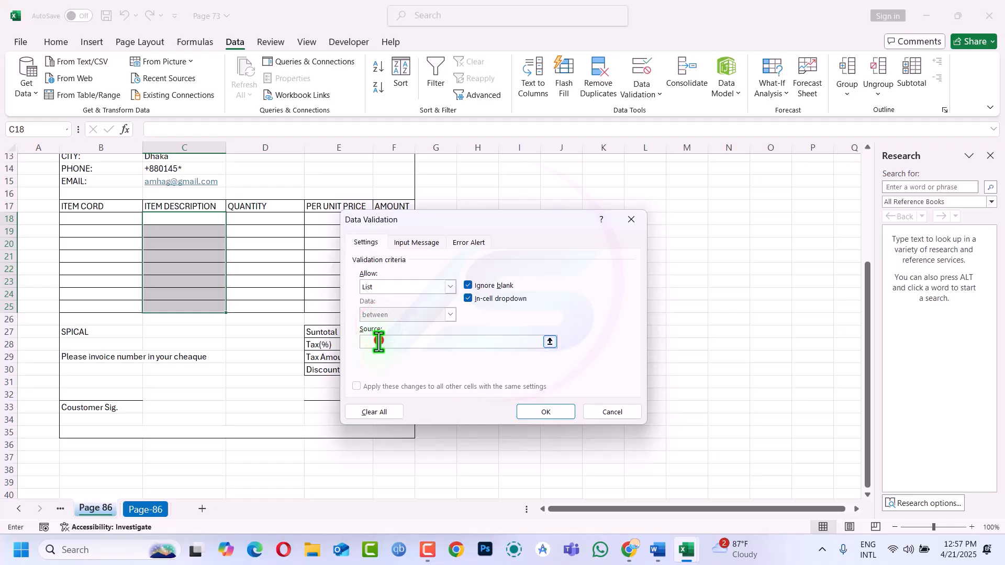
left_click(145, 510)
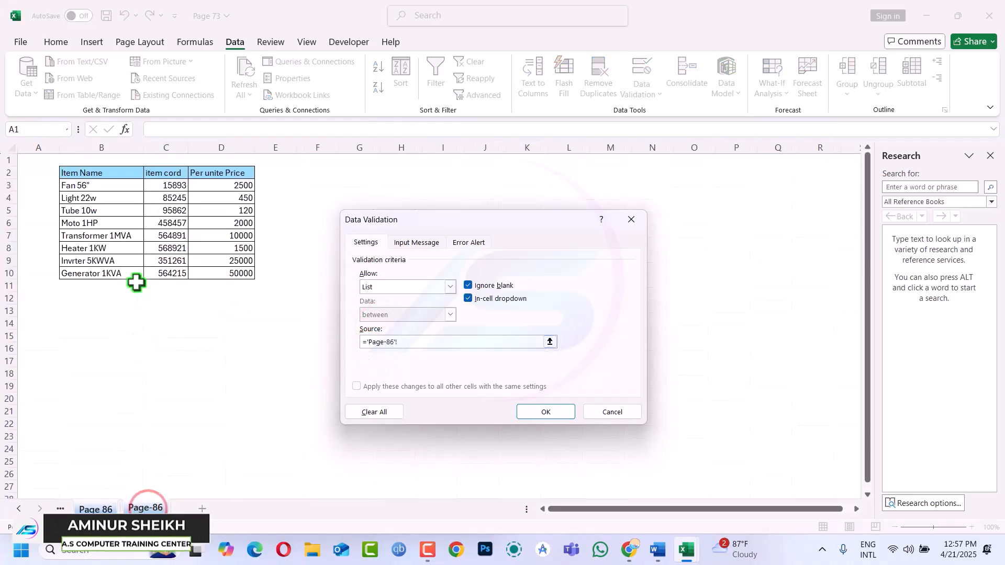
left_click_drag(91, 185, 90, 264)
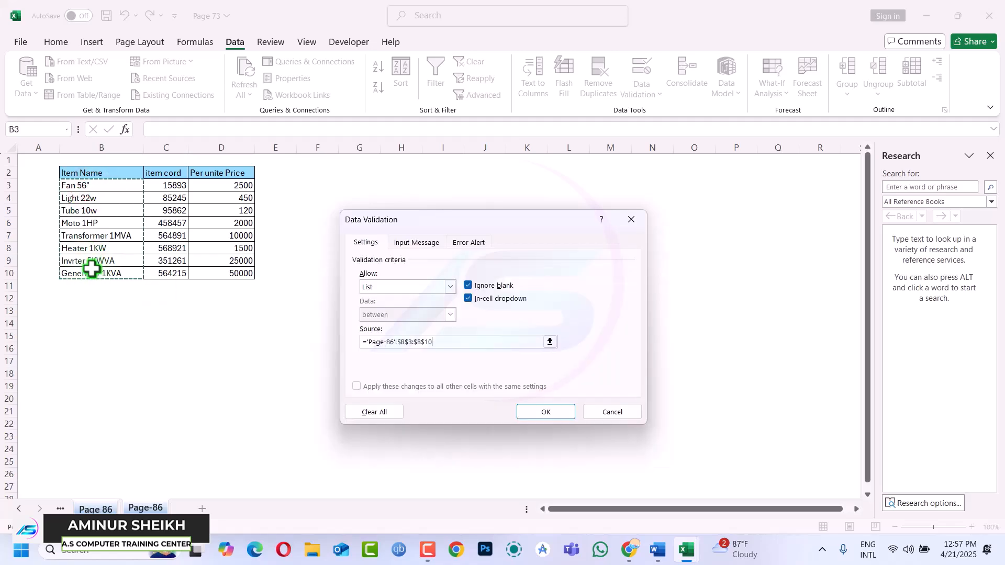
left_click(532, 415)
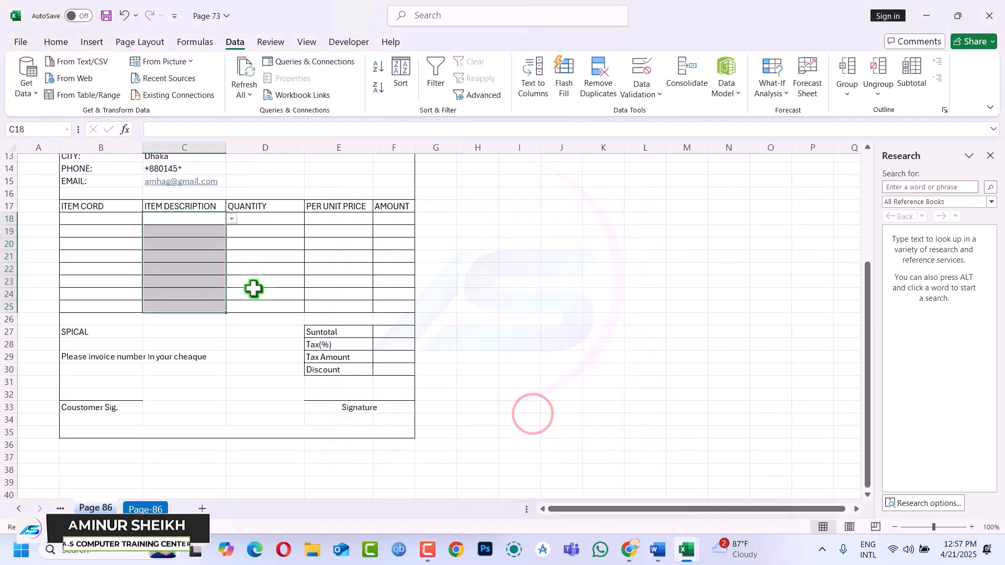
Test the new item-name dropdowns in C19 and C18
left_click(213, 230)
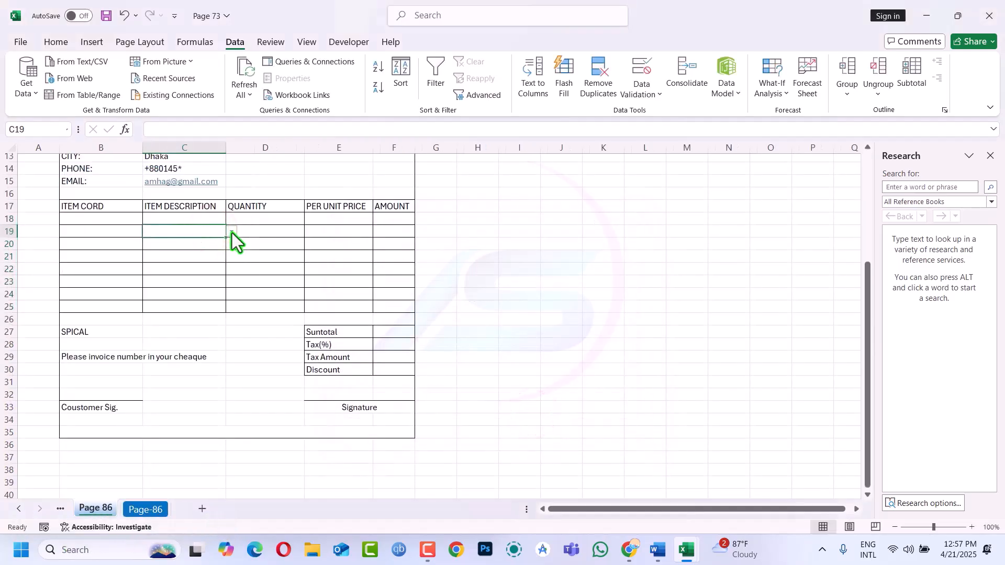
left_click(231, 232)
left_click(247, 239)
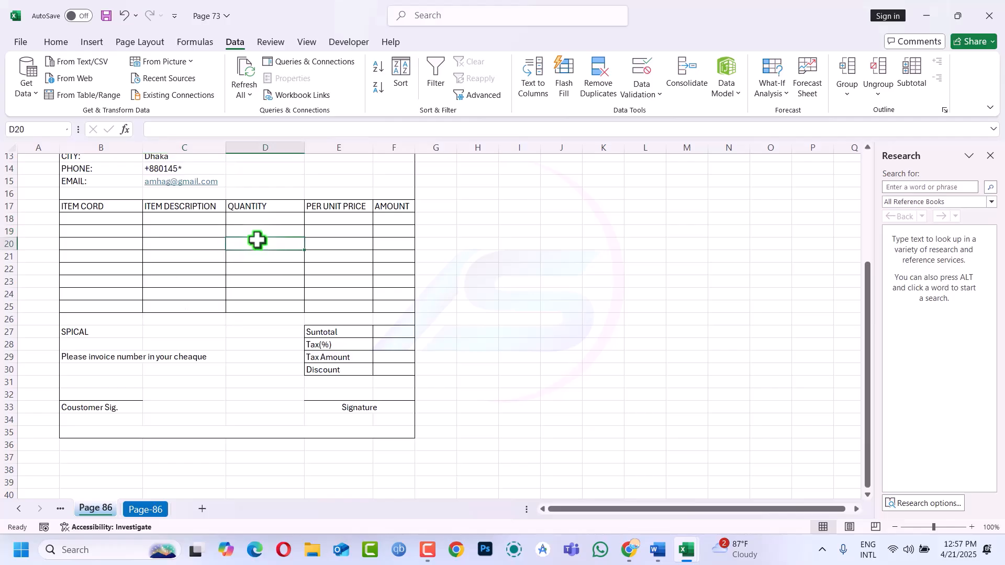
left_click(111, 219)
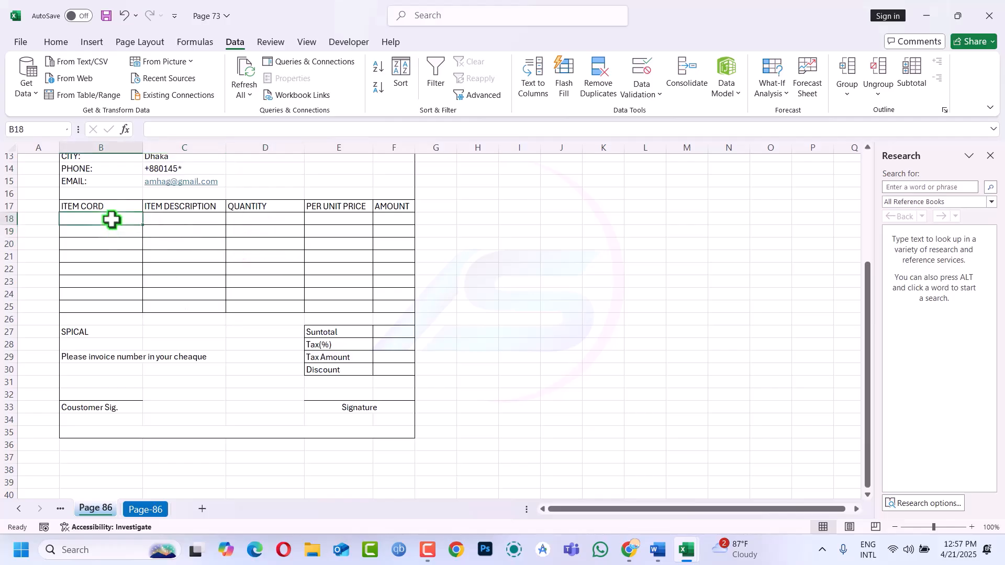
left_click(165, 220)
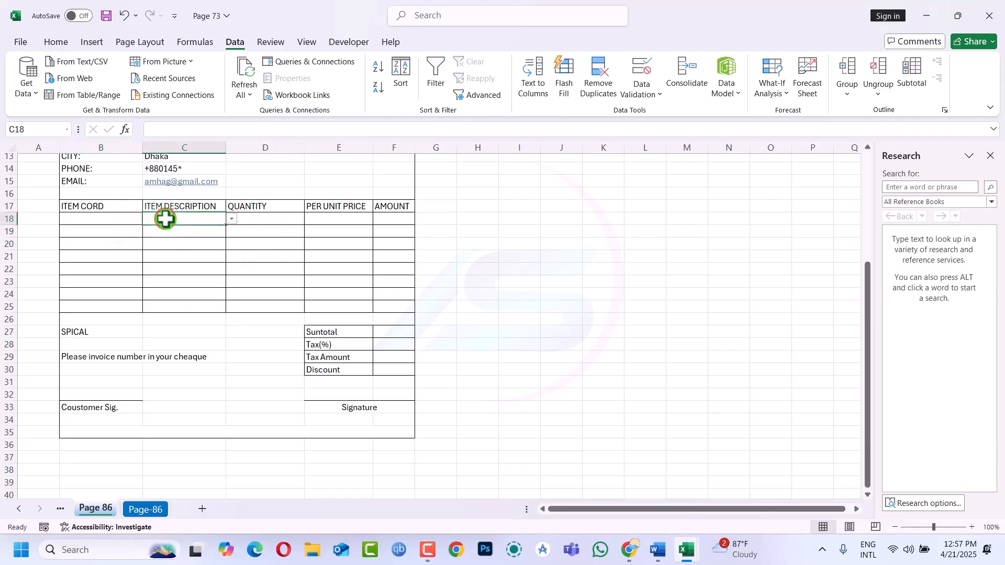
left_click(89, 222)
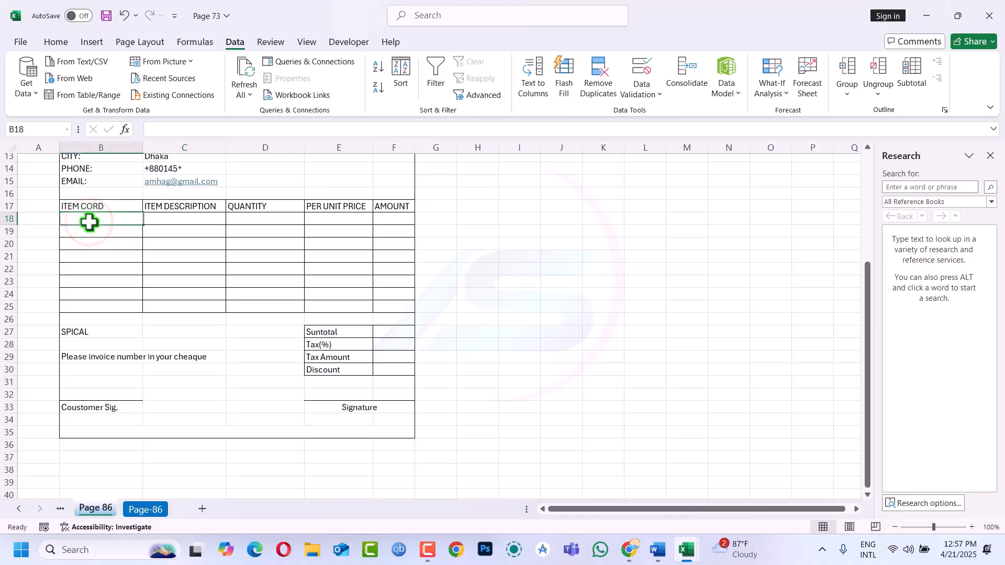
In B18, begin an IFERROR formula testing whether C18 equals ""
type("=")
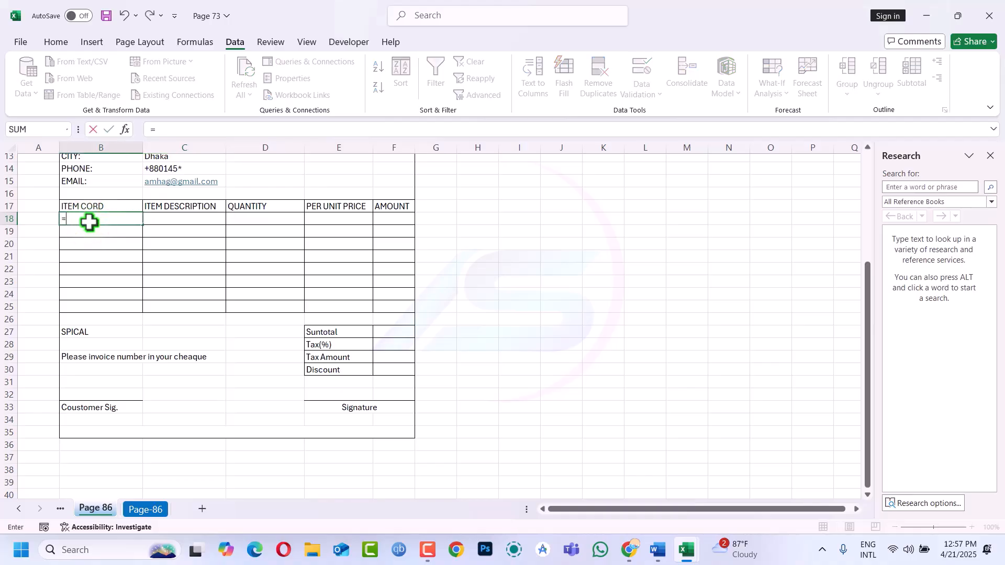
type("if")
key("Down")
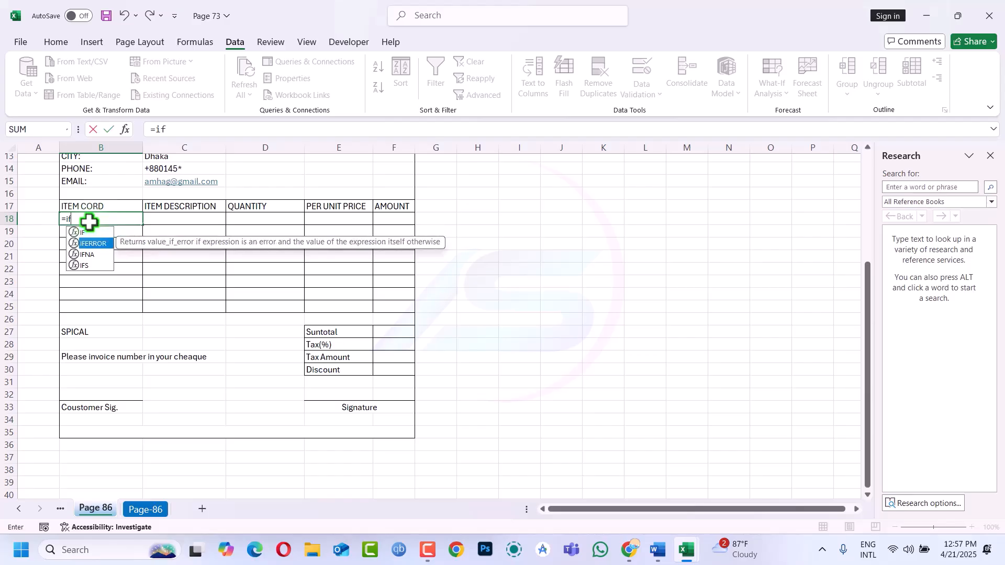
key("Tab")
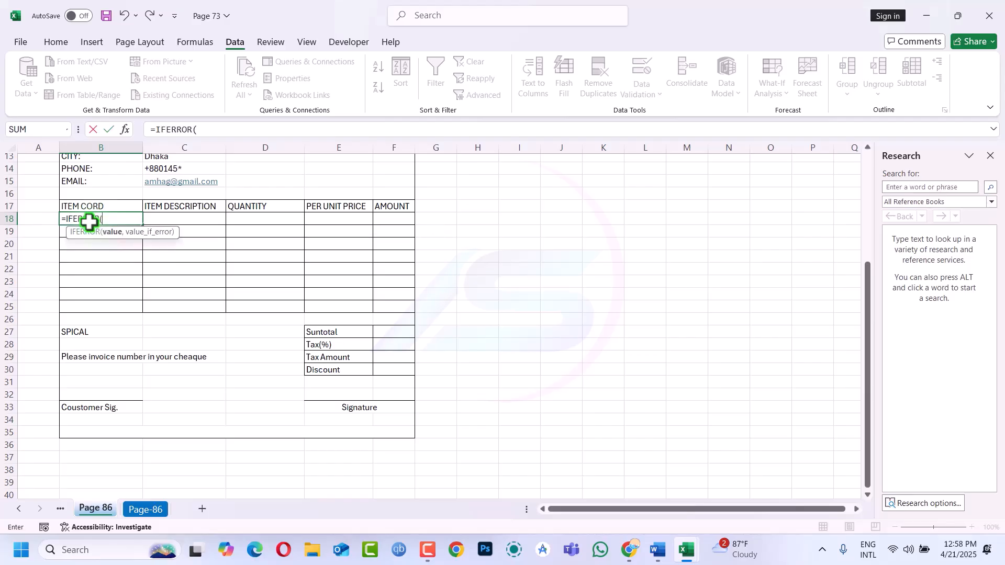
left_click(193, 222)
type("=")
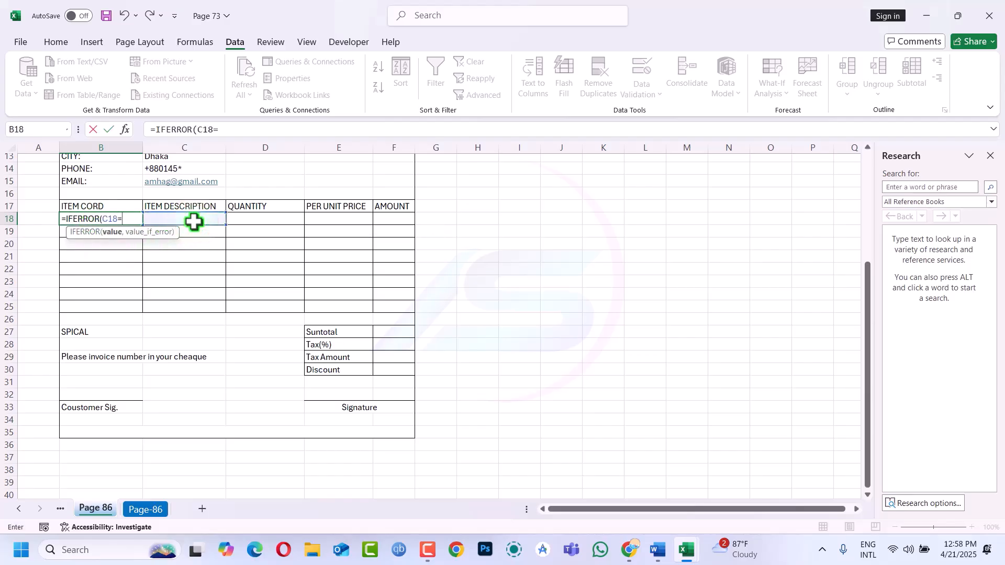
type("\"\",\"\"")
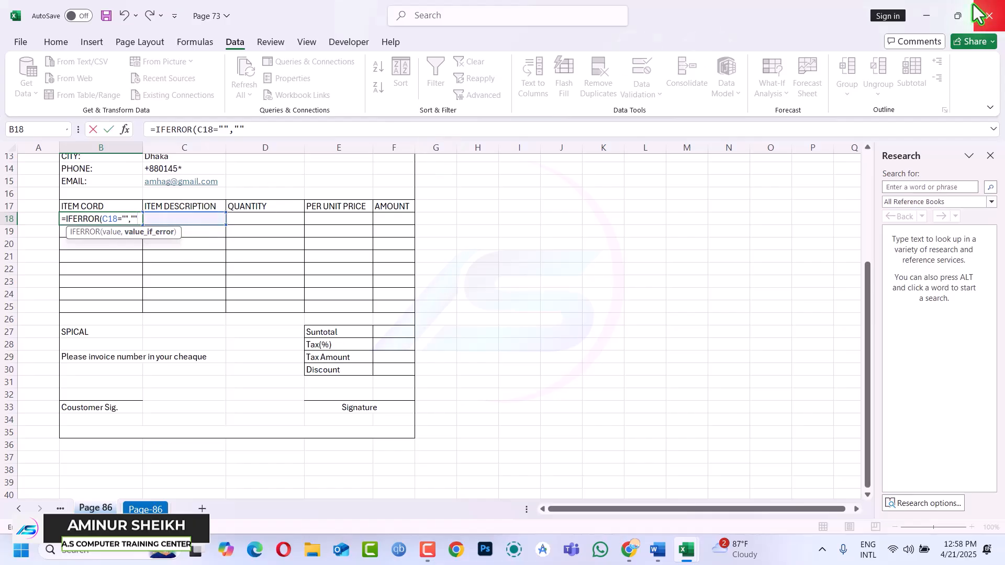
Review the Word IFERROR/VLOOKUP instructions beside Excel, then trim B18's formula to =IFERROR(
left_click(960, 17)
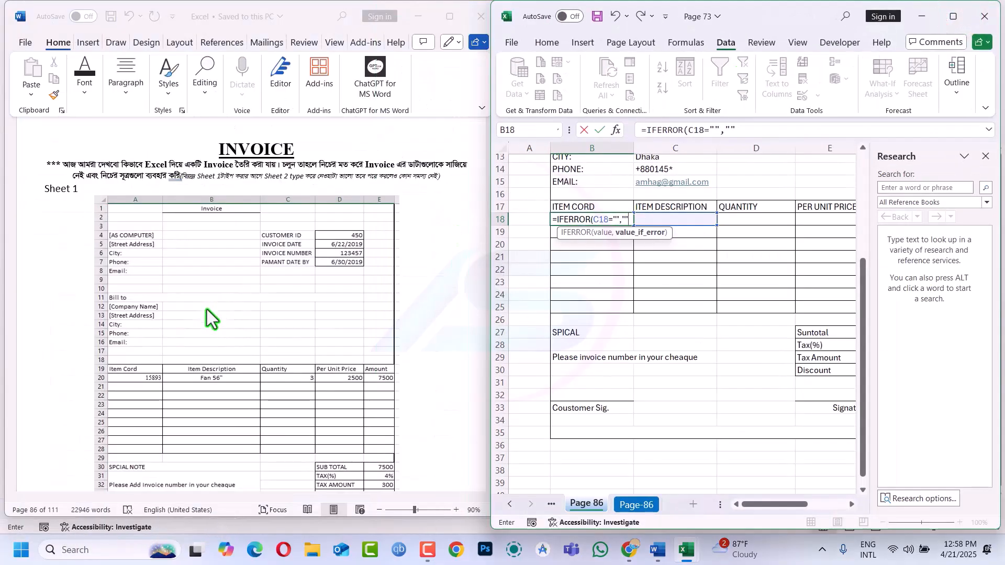
scroll(207, 309, "down", 10)
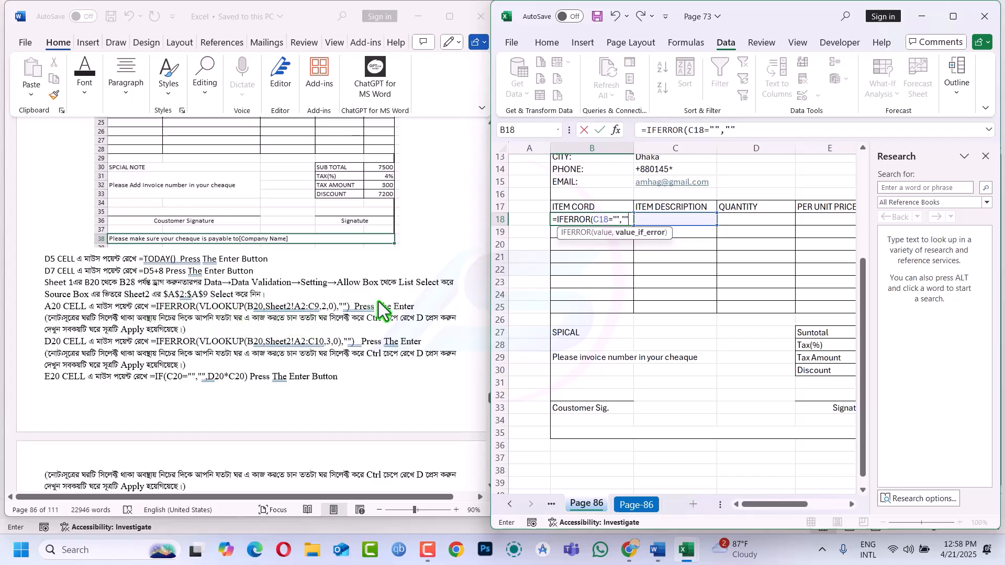
left_click(952, 21)
key("BackSpace")
key("BackSpace")
key("BackSpace")
key("BackSpace")
key("BackSpace")
key("BackSpace")
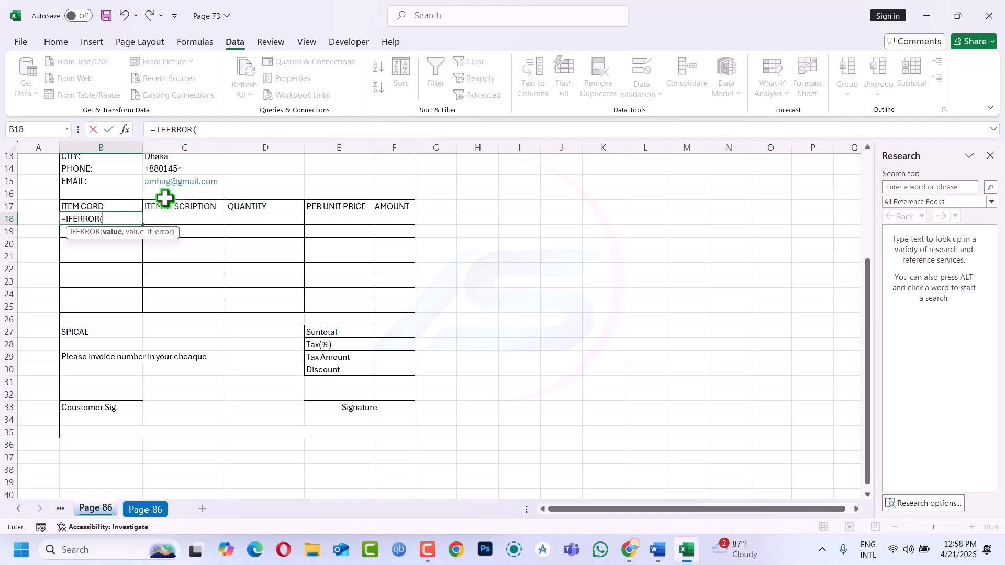
Cancel B18's draft formula and select the item table B3:D10 on Page-86
key("Escape")
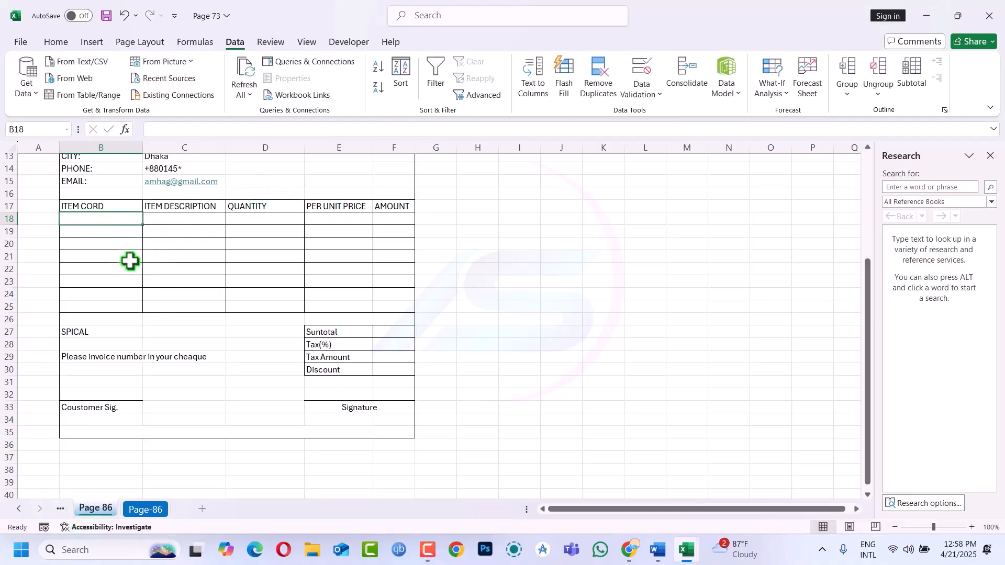
left_click(150, 510)
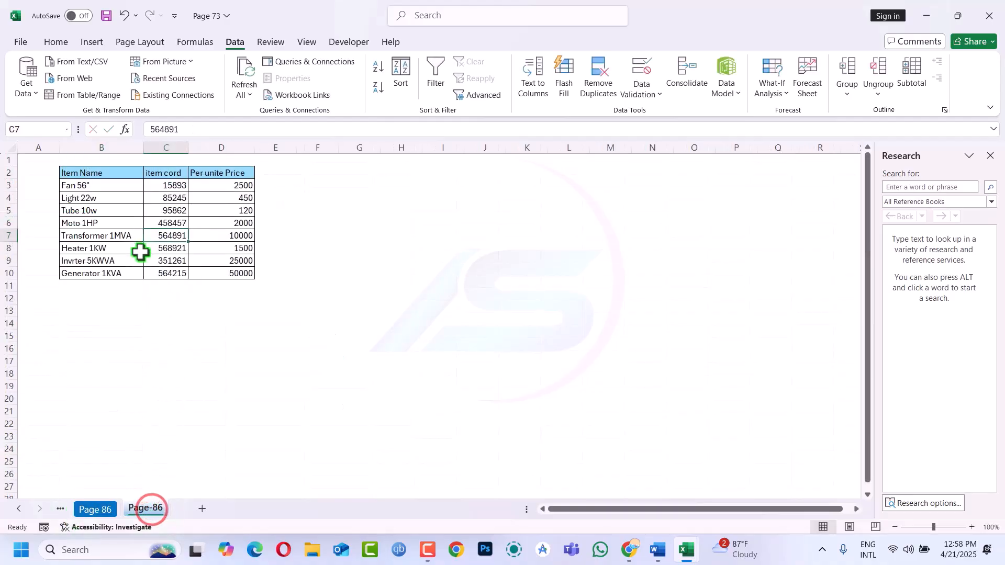
left_click(85, 184)
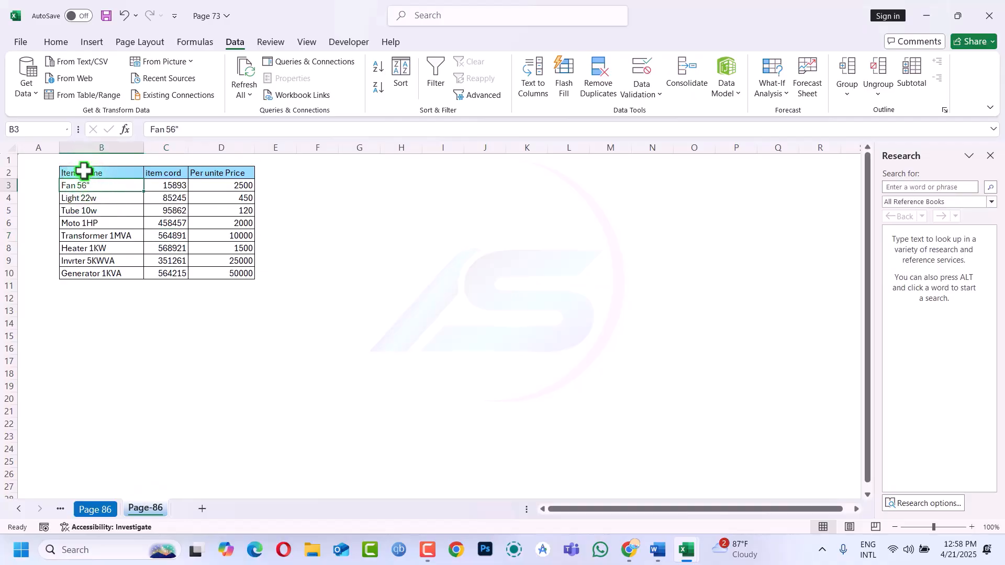
left_click_drag(74, 186, 199, 273)
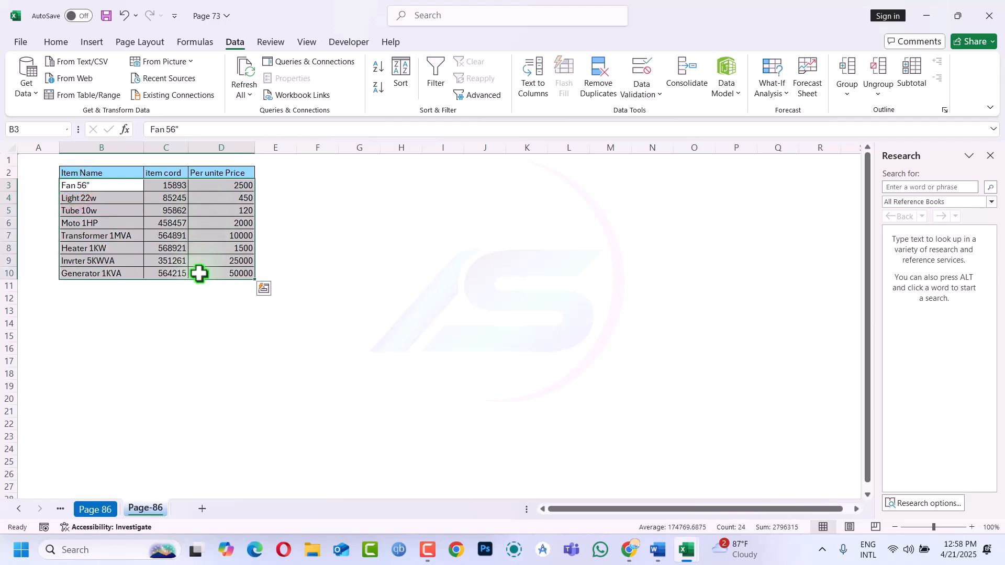
Define B3:D10 as the named range 'mydata' and return to the Page 86 sheet
left_click(191, 43)
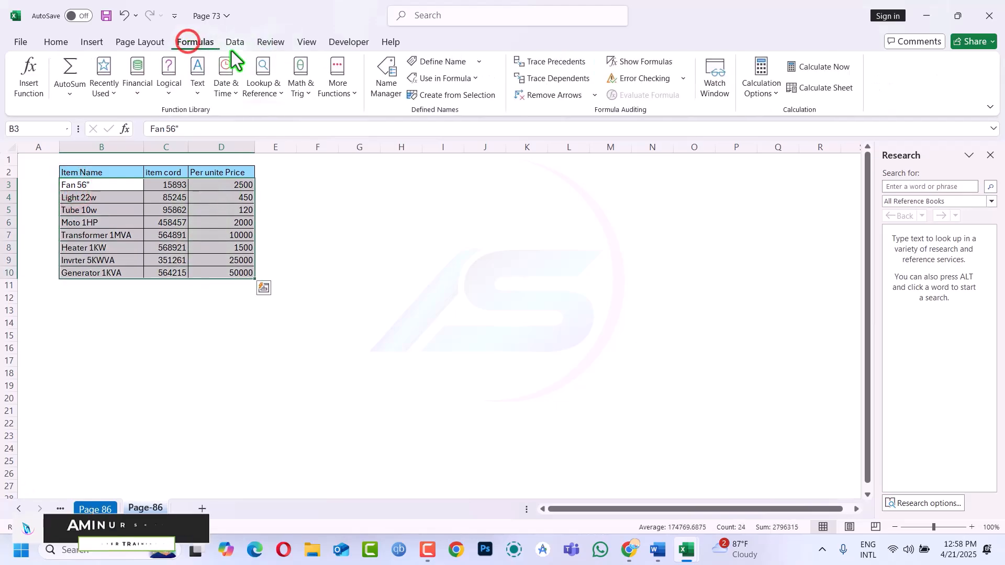
left_click(387, 76)
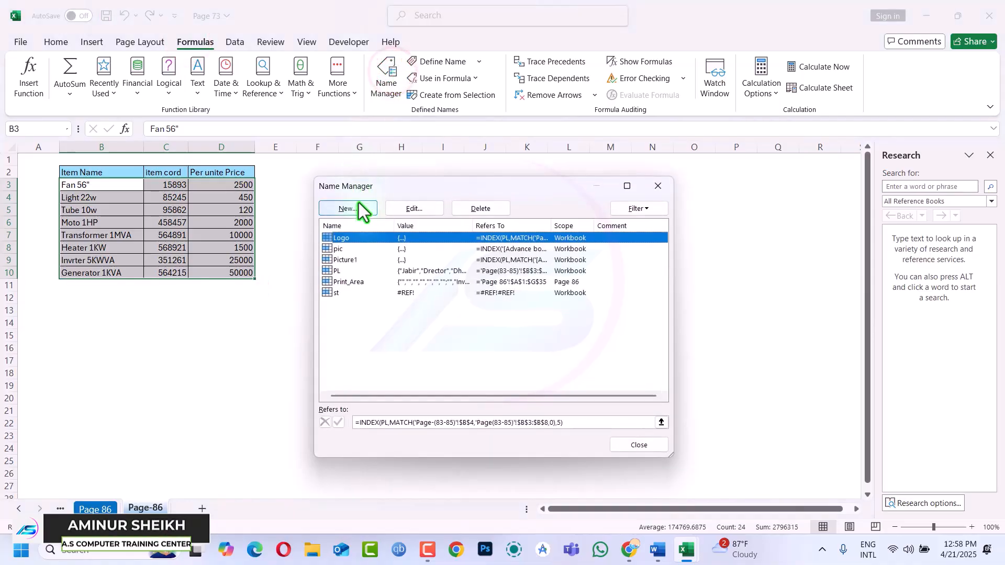
left_click(356, 208)
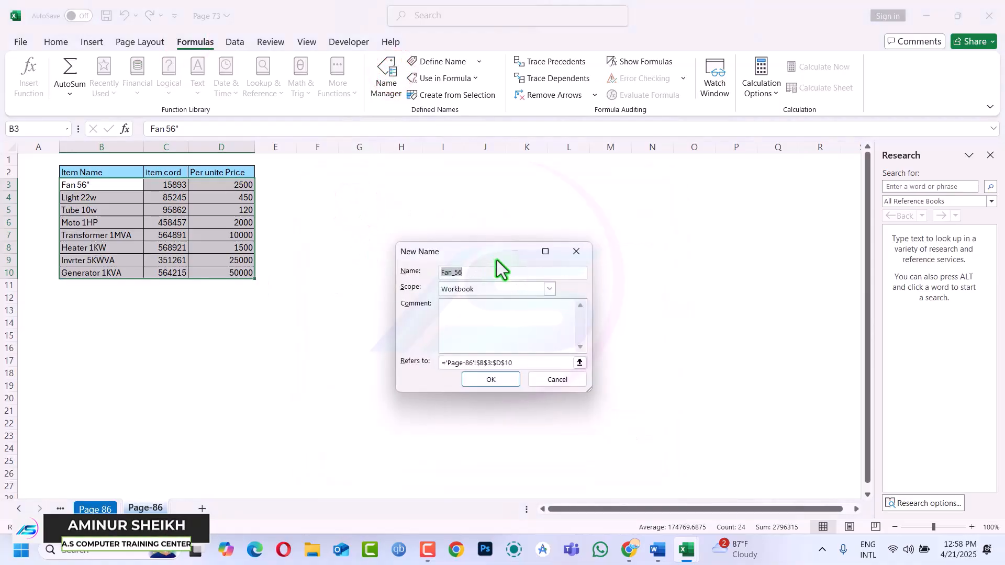
key("BackSpace")
type("mydata")
left_click(492, 380)
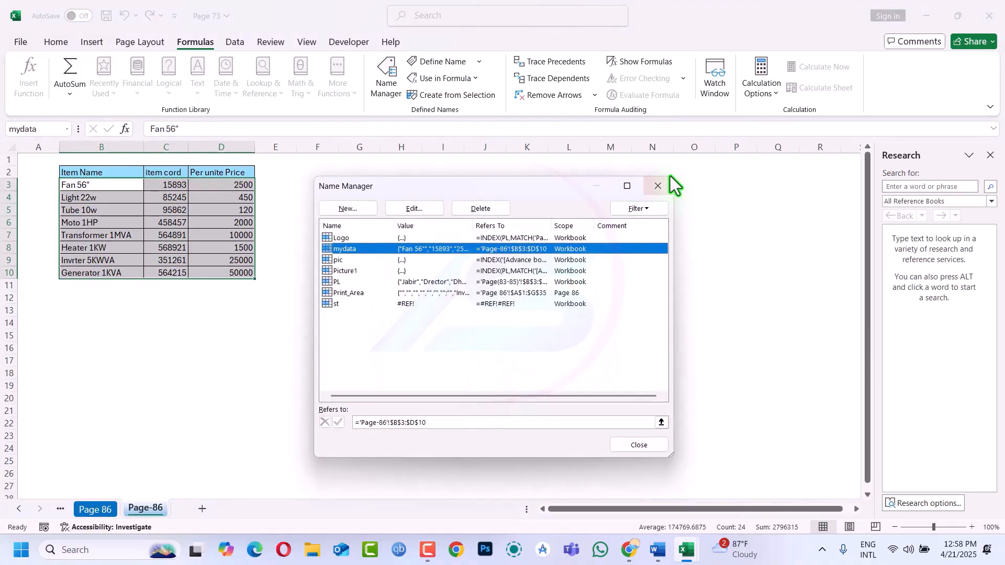
left_click(659, 191)
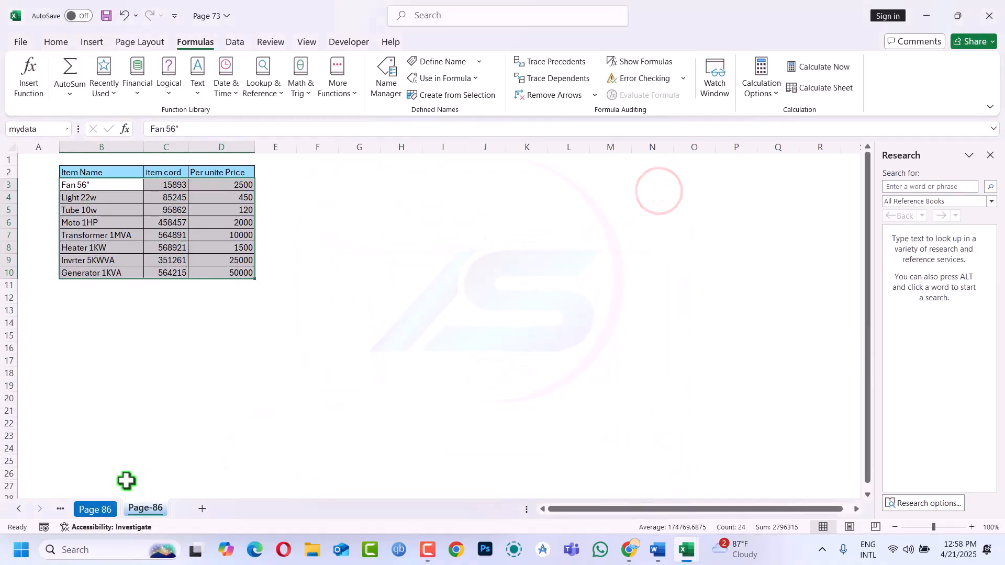
left_click(101, 510)
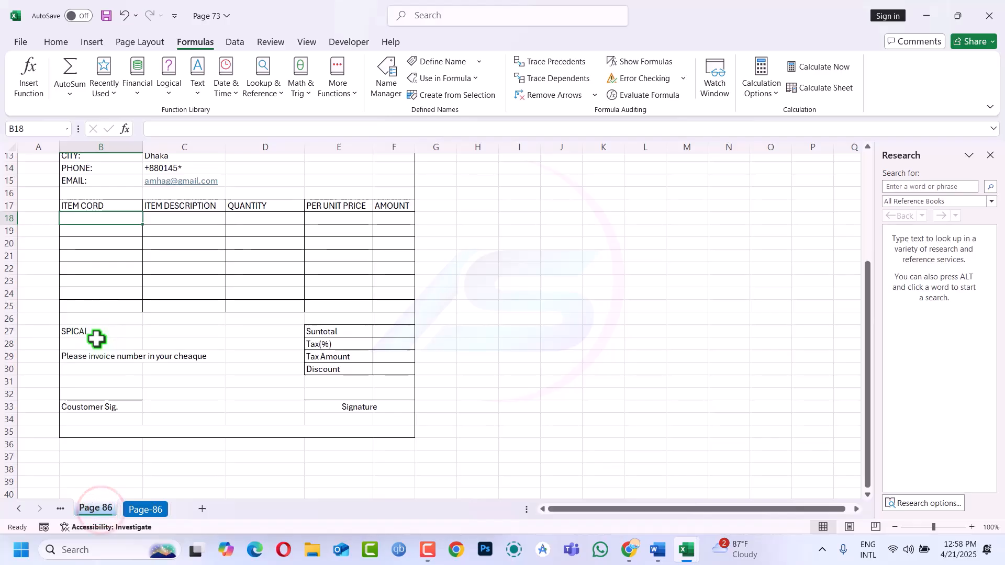
Draft a VLOOKUP in B18 on C18 and Page-86 B3:B9, then abandon it
type("=vl")
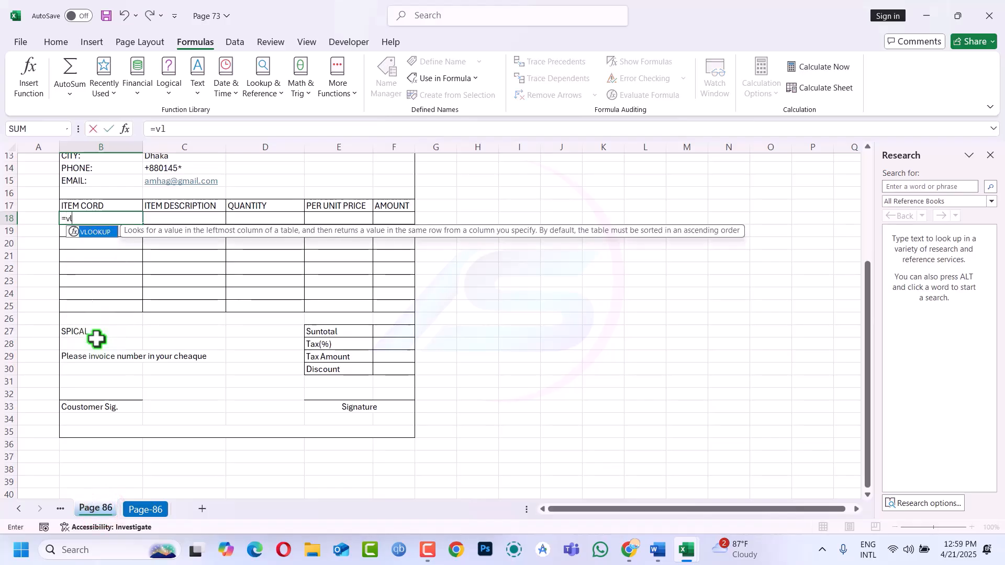
key("Tab")
left_click(190, 214)
type(",")
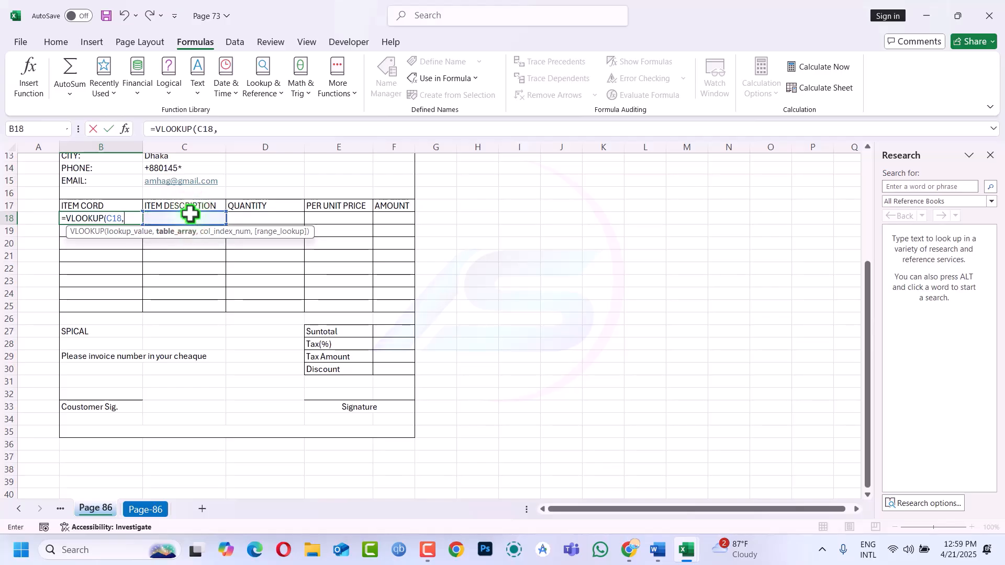
left_click(147, 515)
left_click_drag(123, 260, 109, 187)
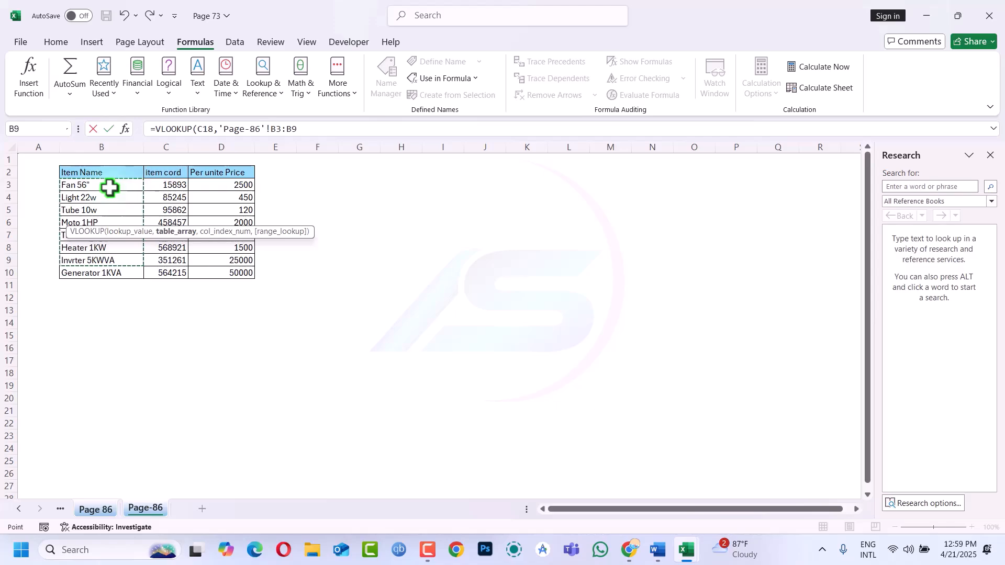
key("Escape")
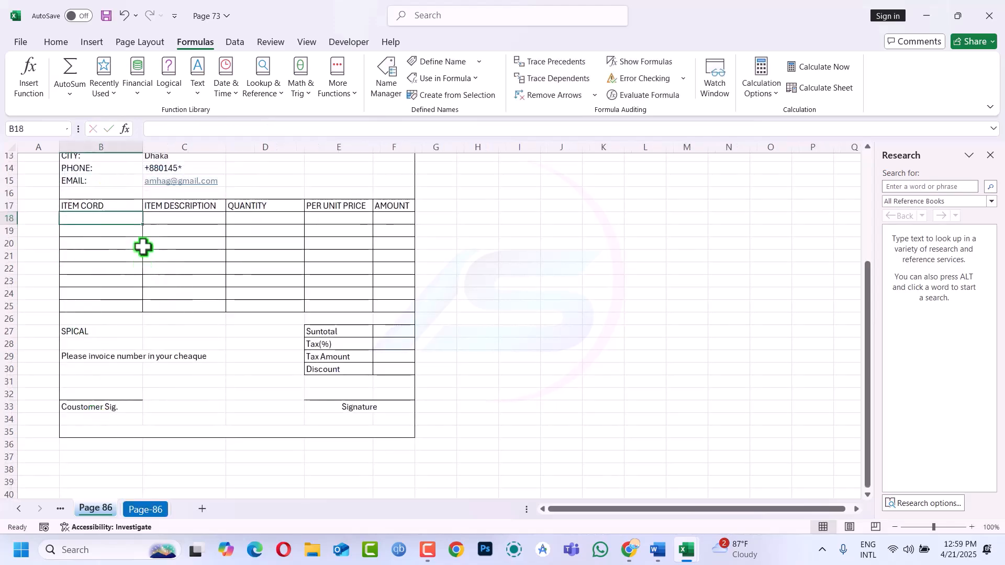
type("=")
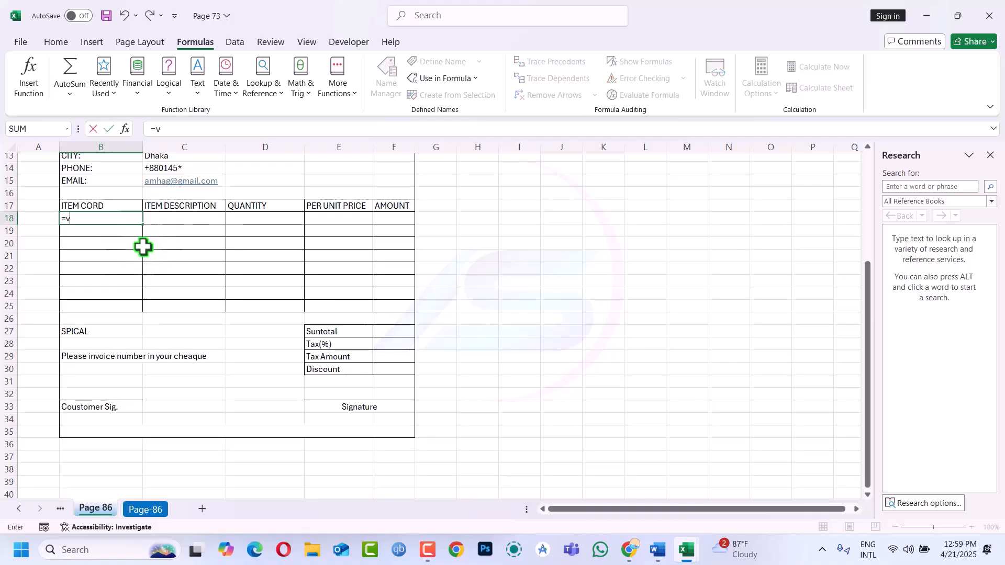
type("vl")
key("Tab")
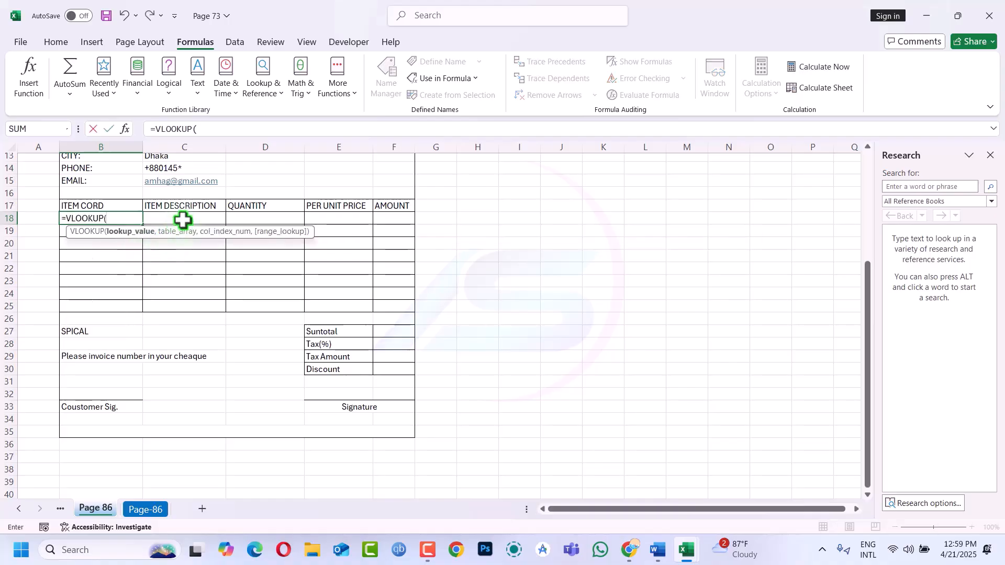
key("Escape")
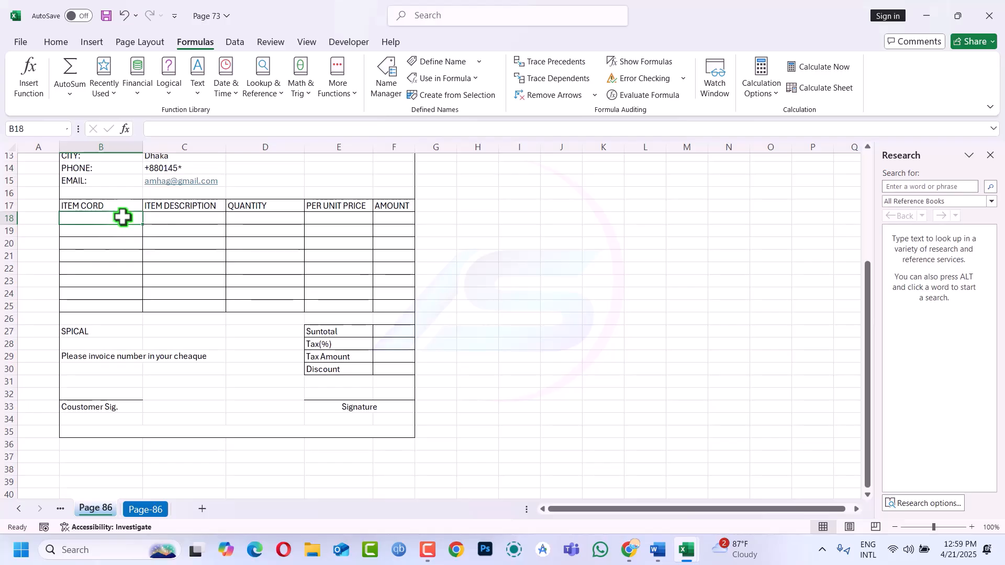
Turn on Wrap Text for the item rows B18:F25, leaving B18 selected
left_click_drag(122, 217, 384, 301)
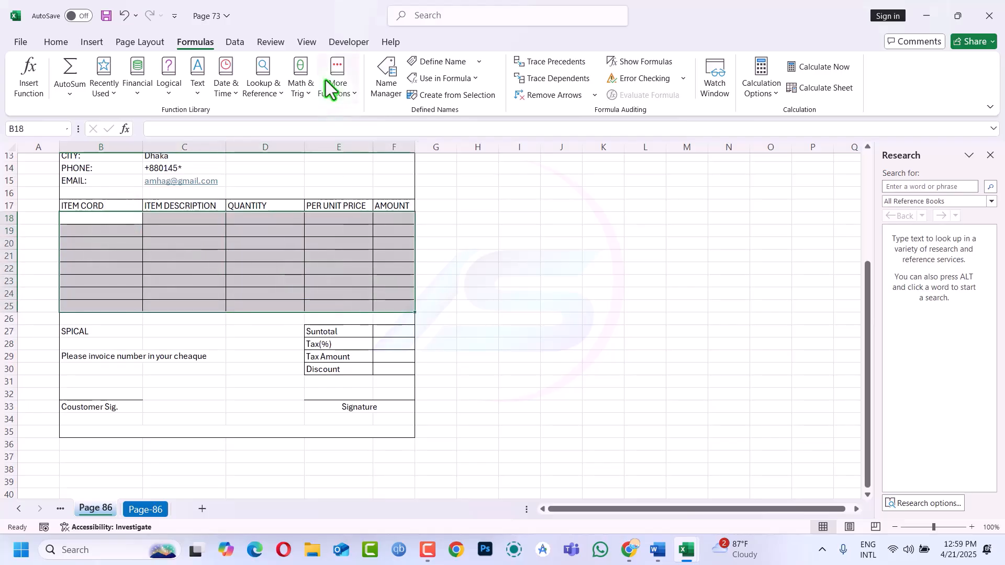
left_click(60, 46)
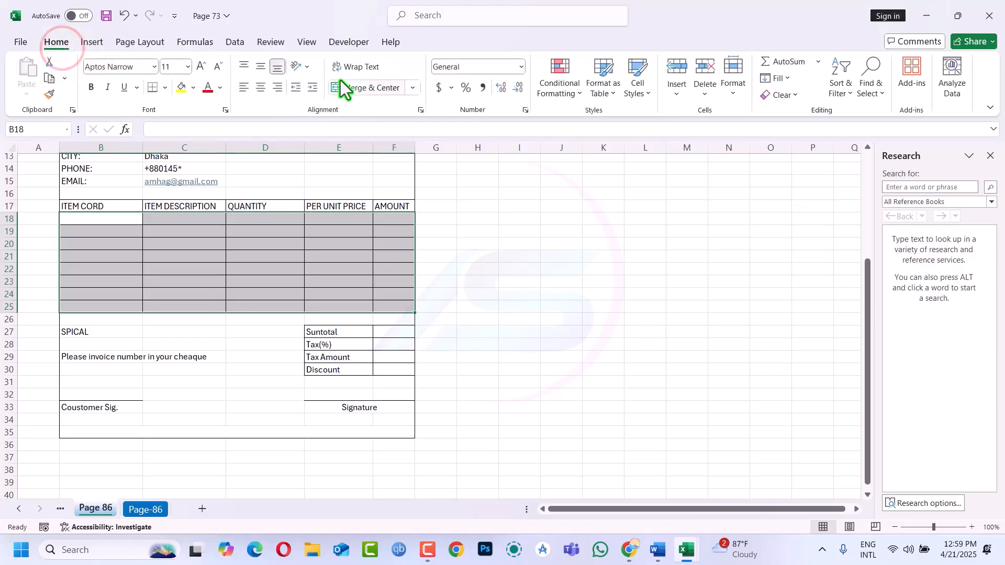
left_click(359, 71)
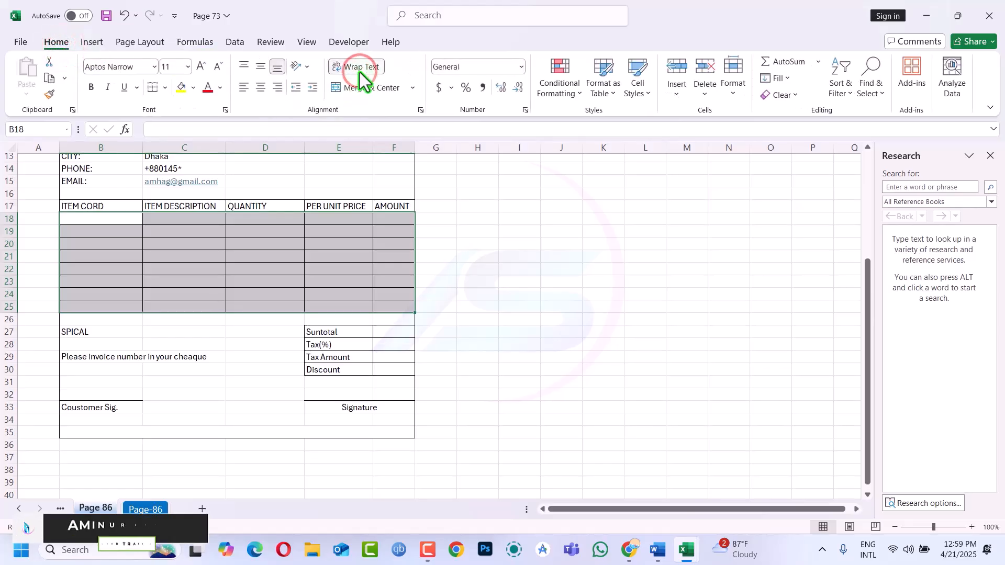
left_click(108, 226)
left_click(117, 219)
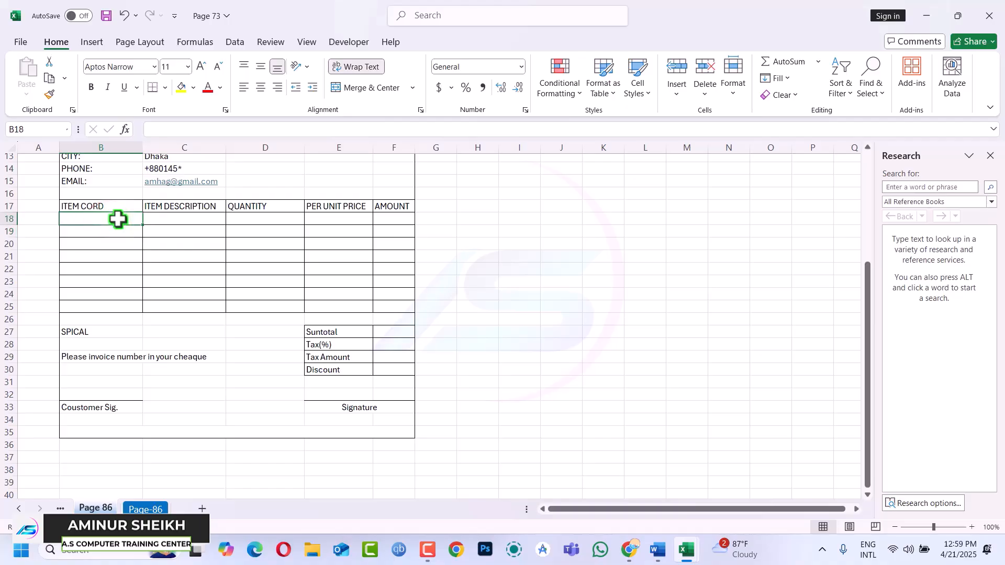
In B18, start the lookup =VLOOKUP(C18,mydata, using the mydata name suggestion
type("=vl")
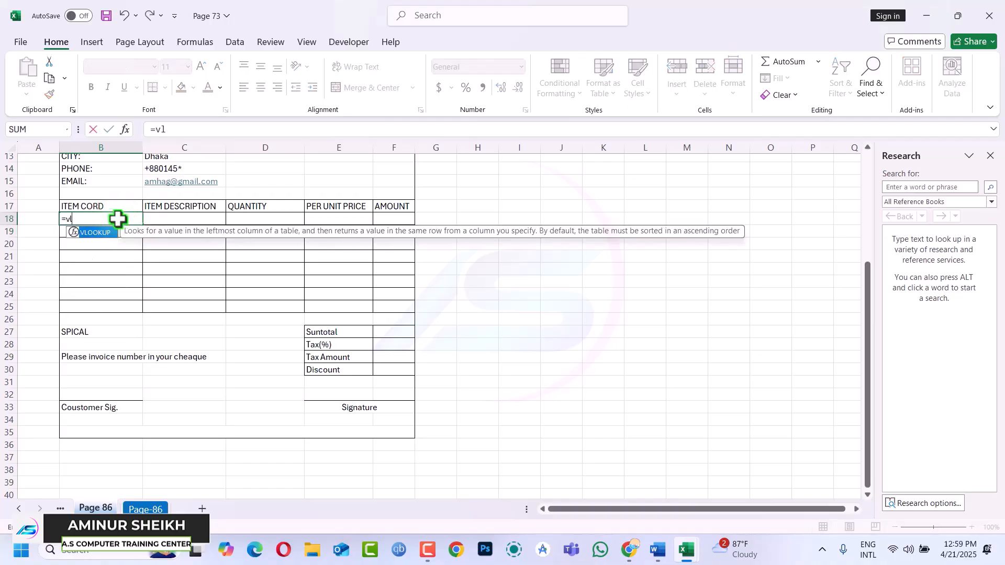
key("Tab")
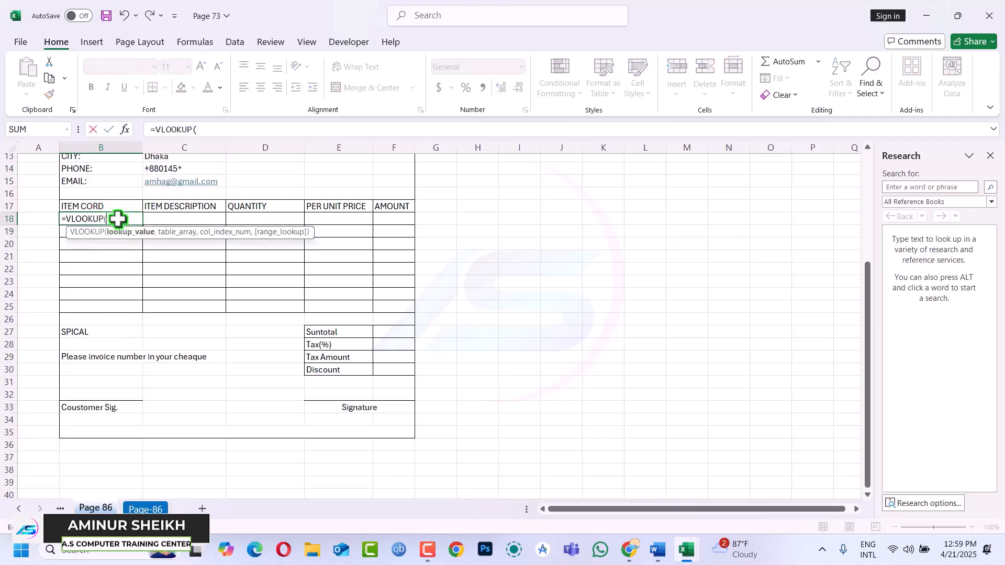
left_click(175, 219)
type(",")
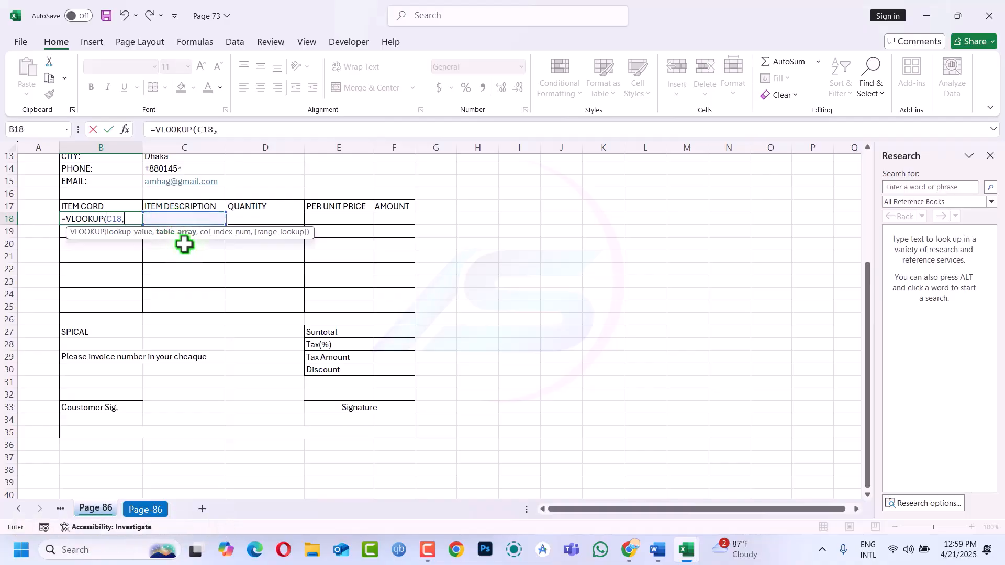
type("mada")
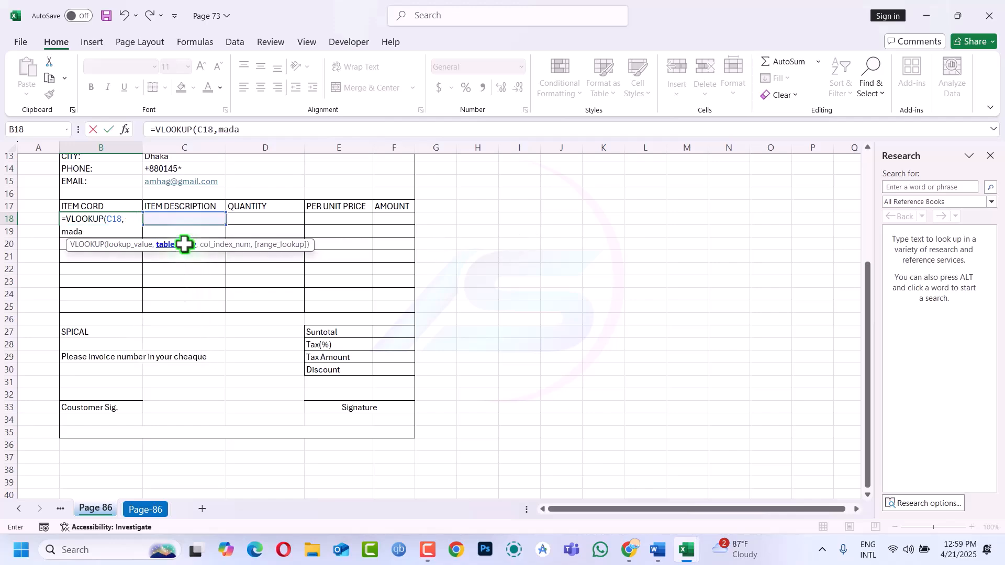
key("BackSpace")
key("BackSpace")
key("BackSpace")
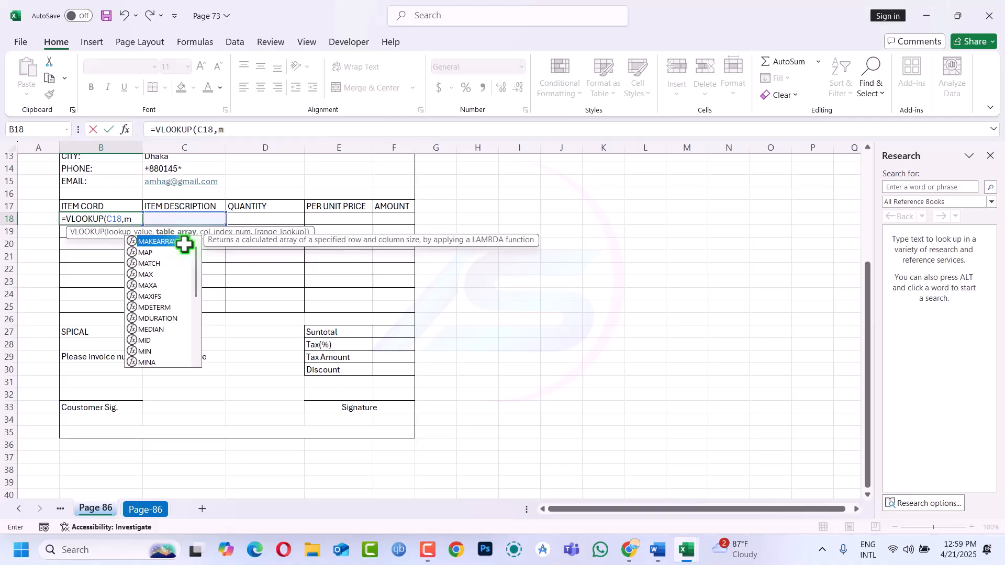
type("y")
key("Tab")
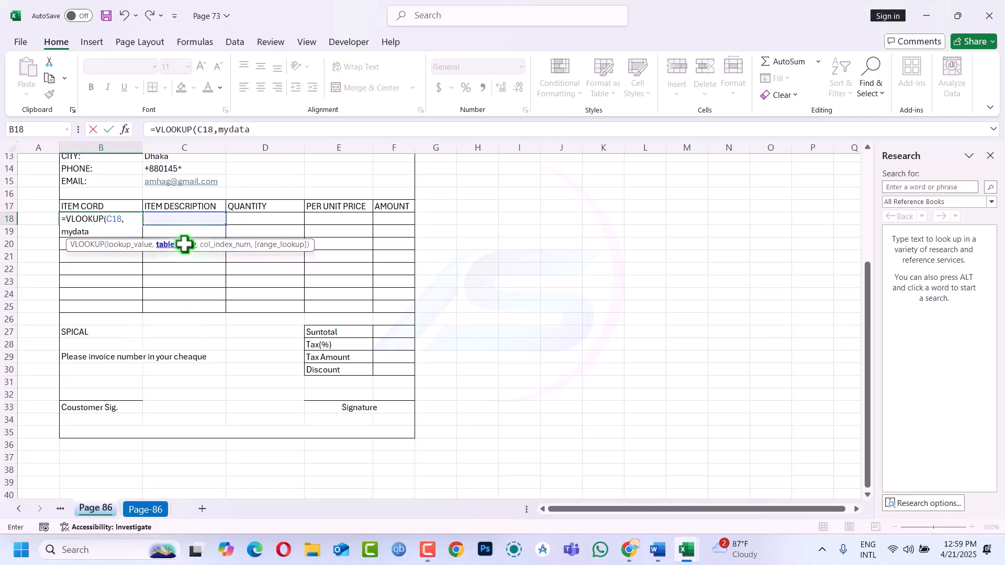
type(",")
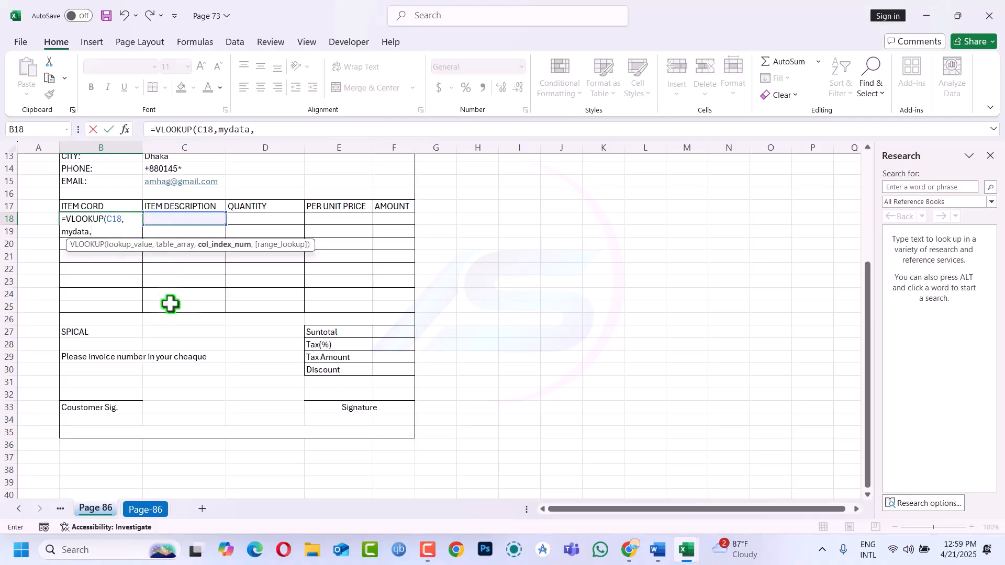
Complete B18's formula as =VLOOKUP(C18,mydata,2,0) and commit it
left_click(139, 506)
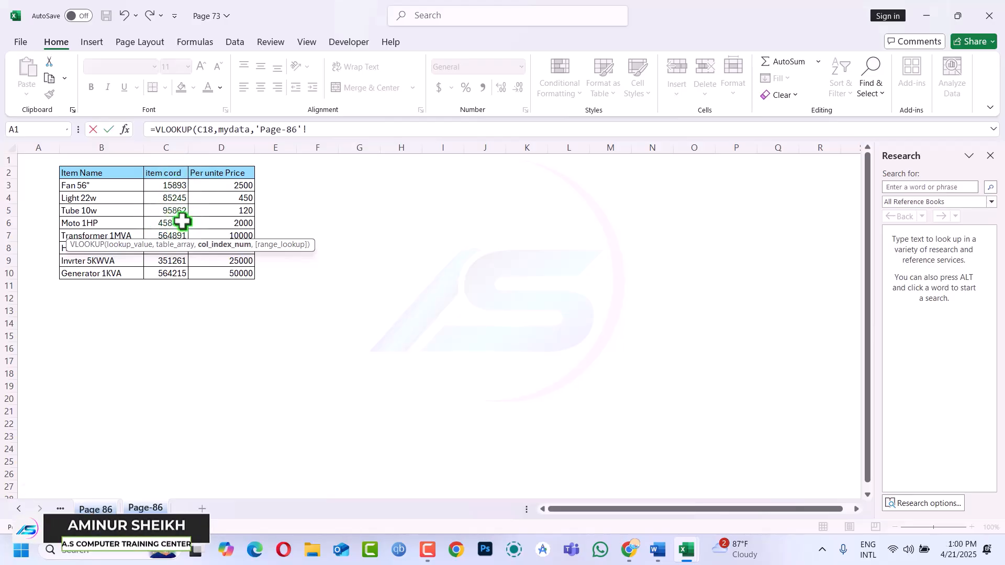
left_click(317, 133)
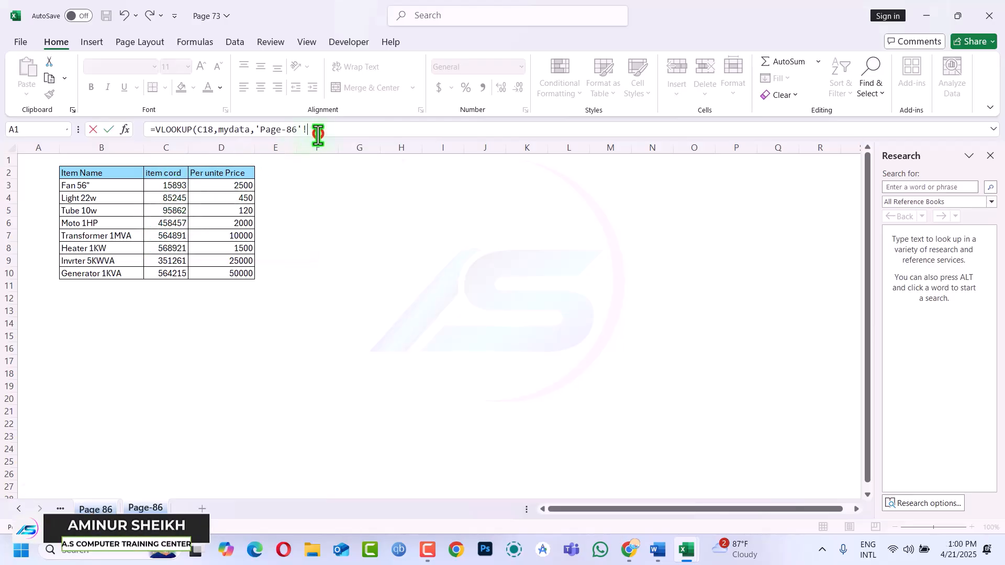
key("BackSpace")
key("BackSpace")
key("BackSpace")
key("BackSpace")
key("BackSpace")
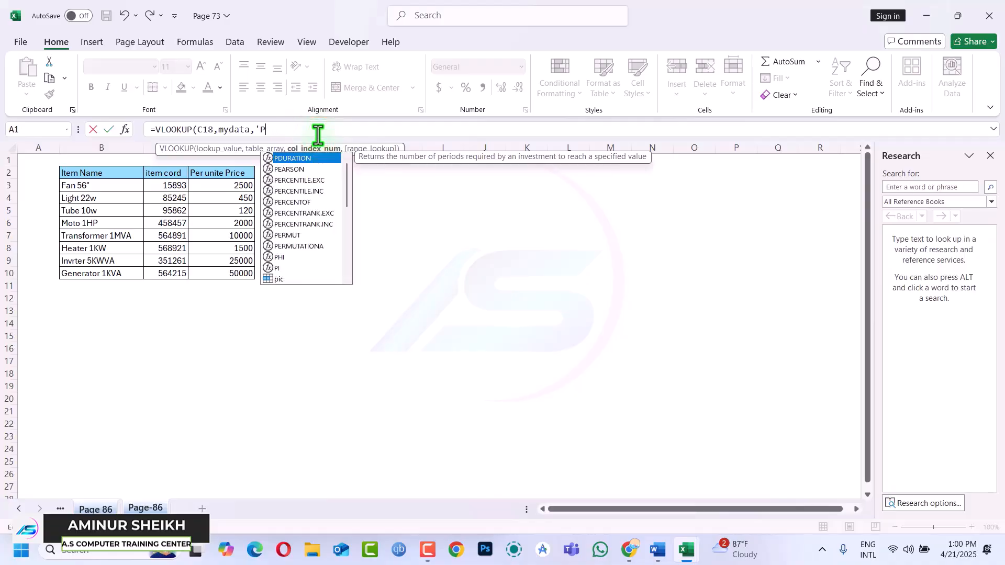
left_click(103, 510)
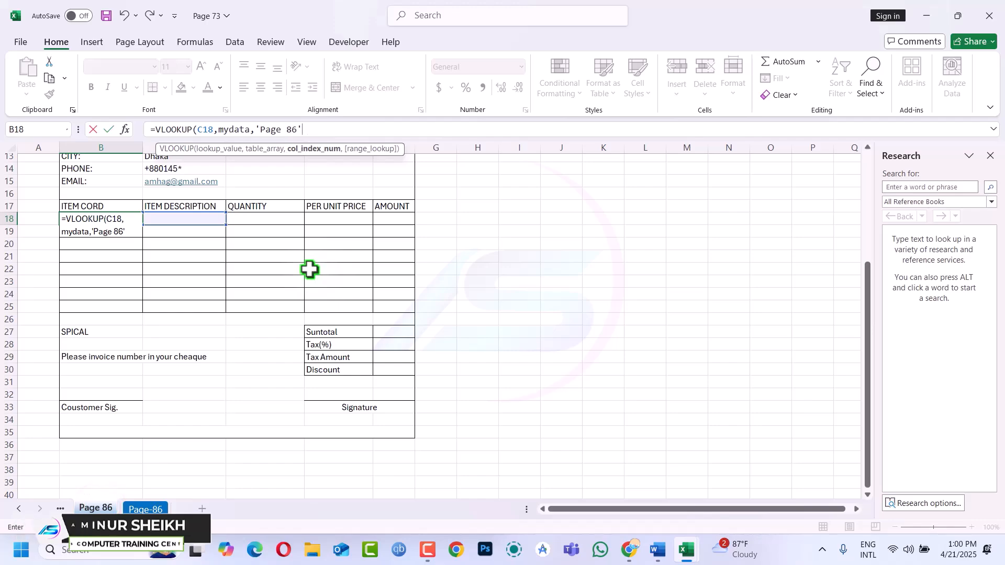
key("BackSpace")
key("BackSpace")
key("BackSpace")
key("BackSpace")
key("BackSpace")
key("BackSpace")
key("BackSpace")
key("BackSpace")
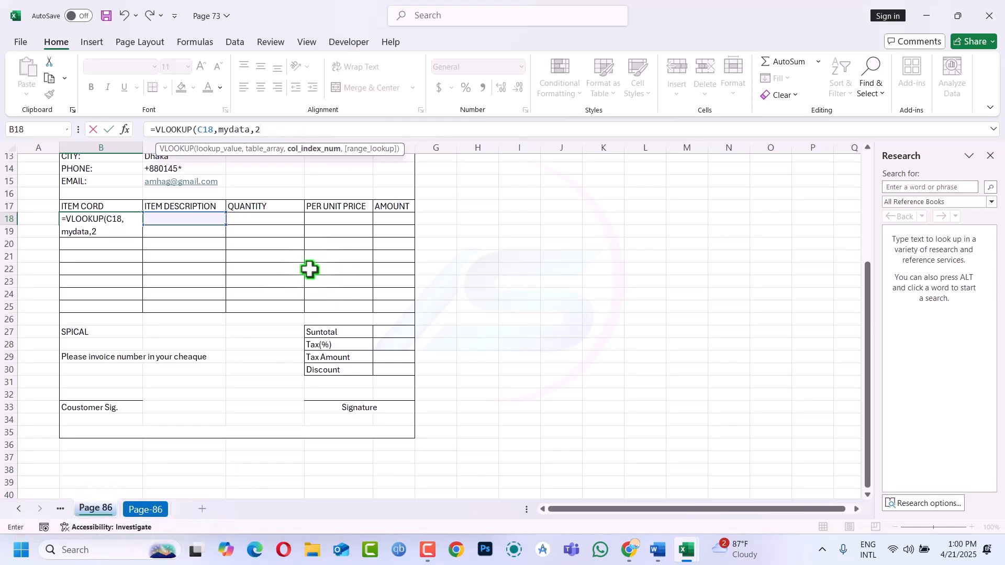
type("2,0")
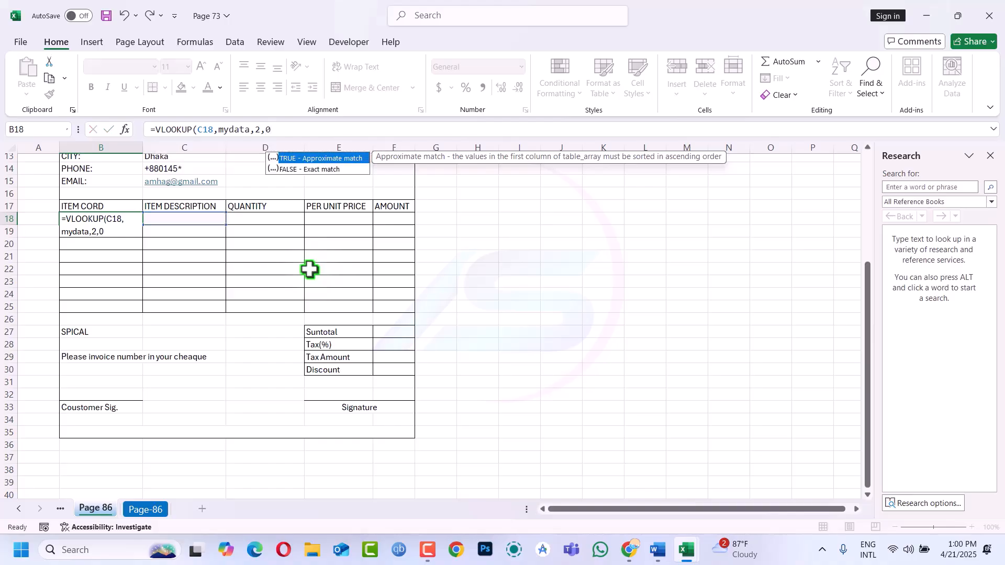
key("Return")
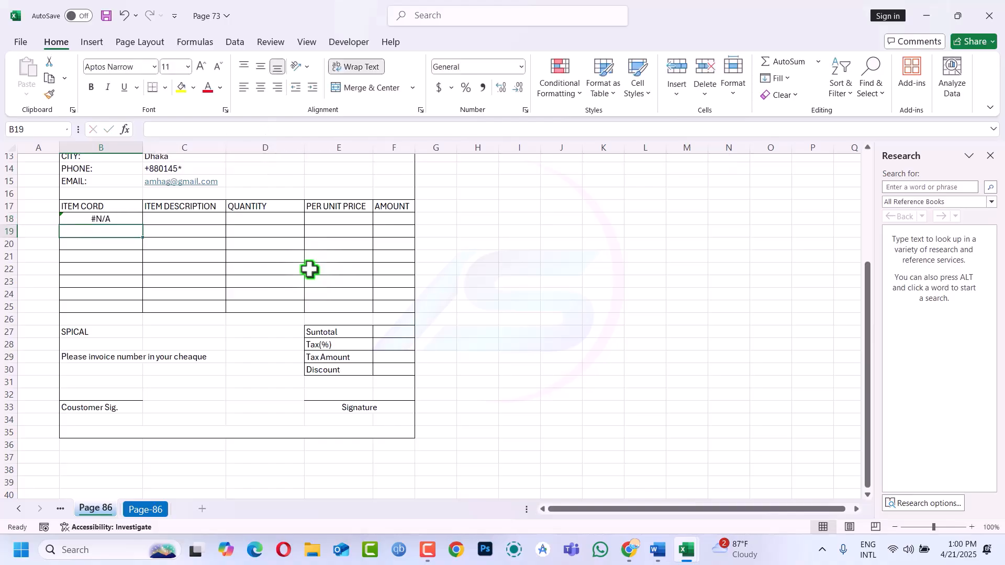
Test by picking Fan 56" in C18 (code 15893), then clear C18
left_click(166, 218)
left_click(230, 219)
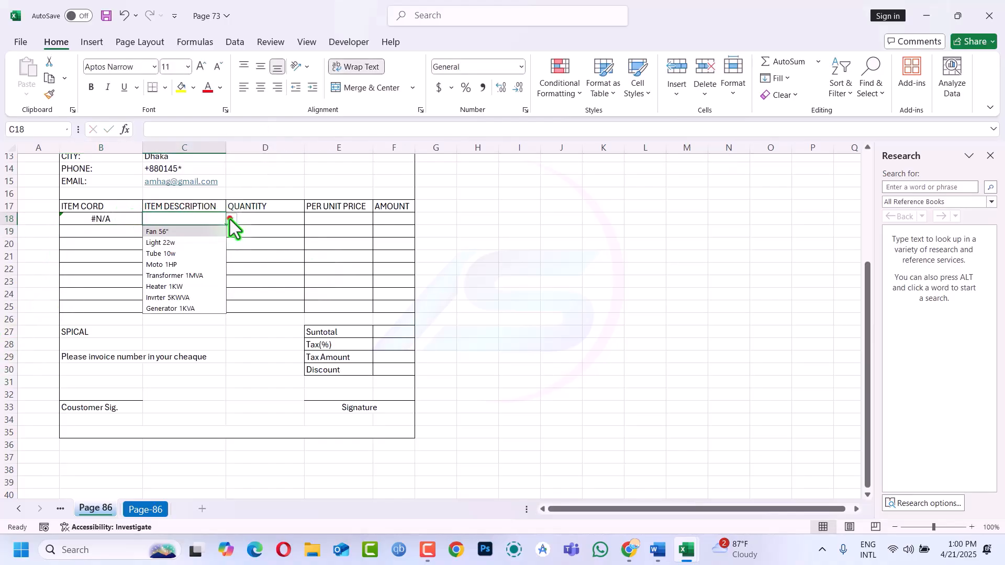
left_click(203, 232)
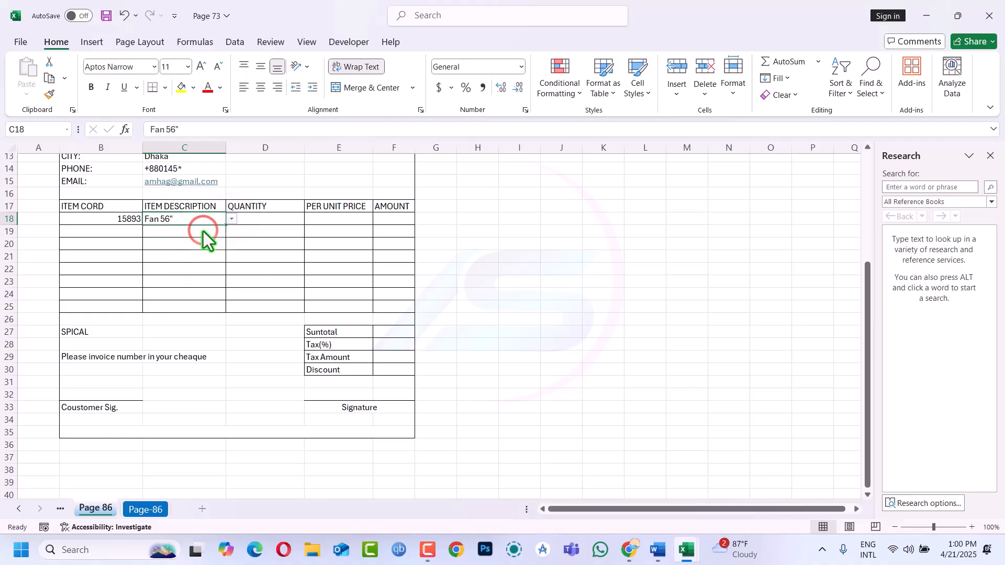
left_click(231, 219)
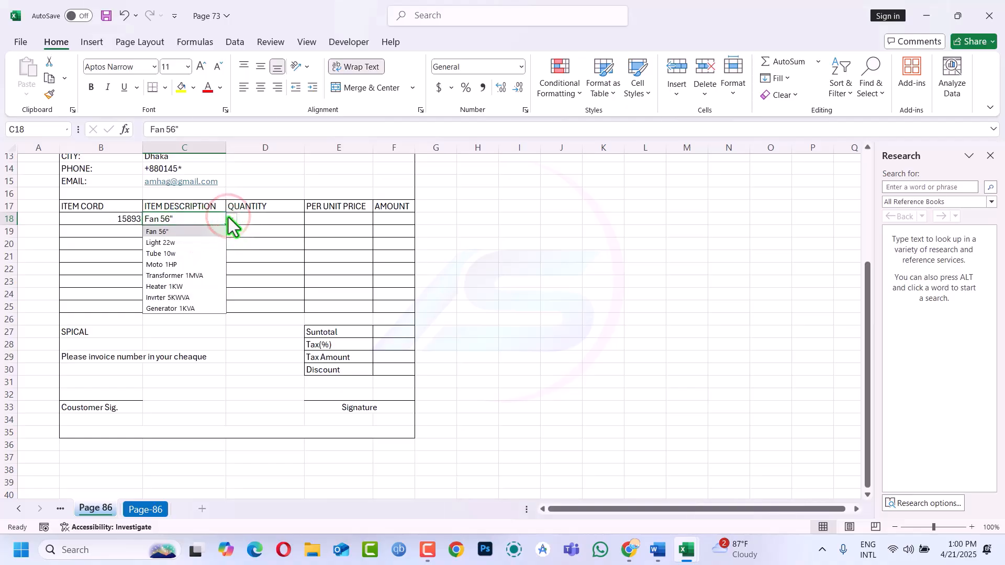
key("Delete")
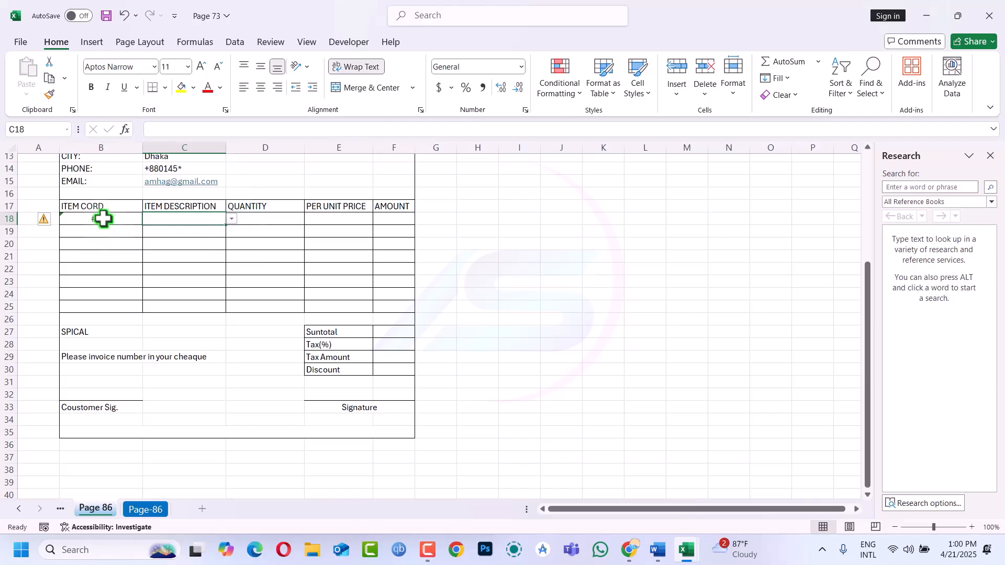
Rewrite B18 as =IFERROR(VLOOKUP(C18,mydata,2,0),"") so it shows blank when C18 is empty
left_click(102, 219)
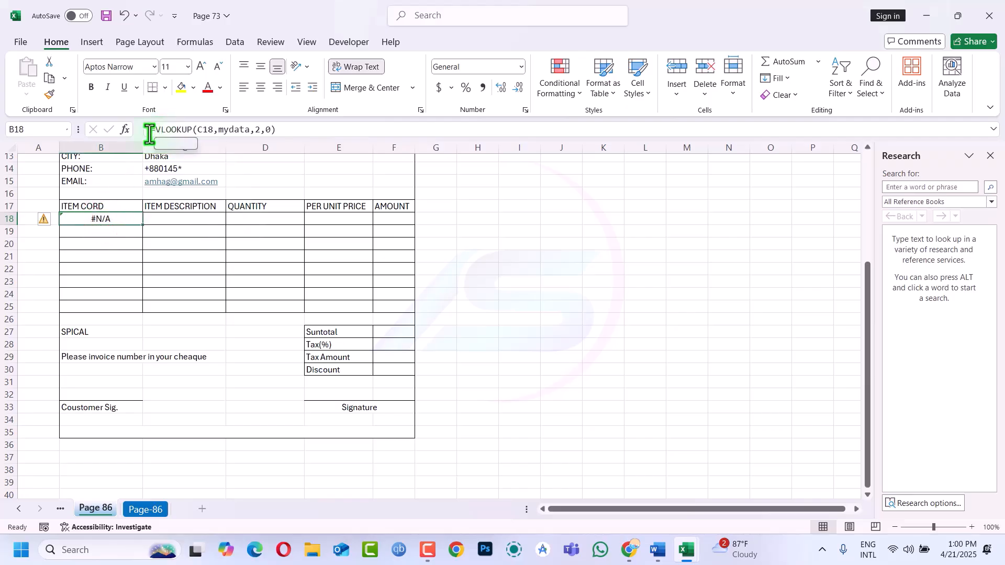
left_click(154, 131)
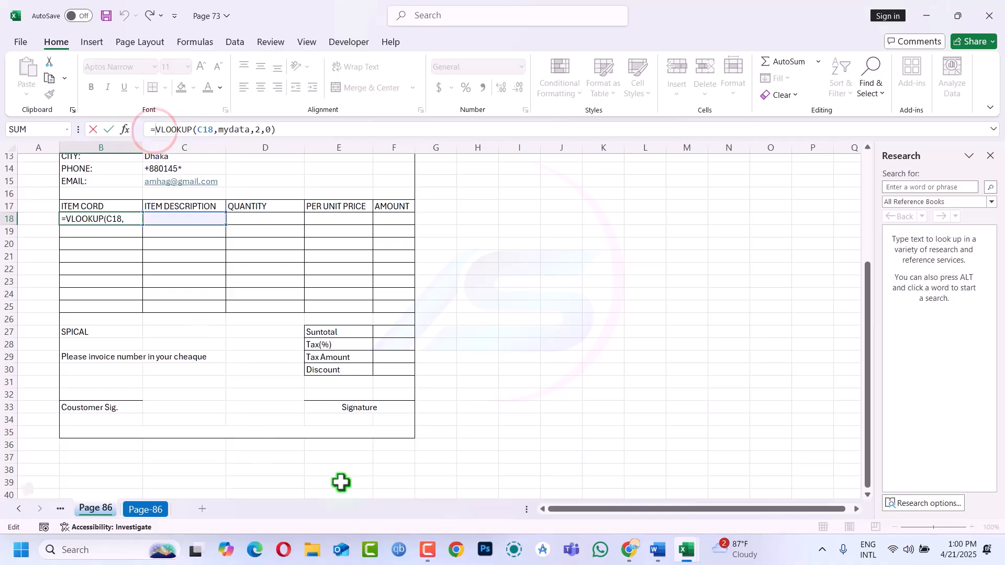
left_click(433, 554)
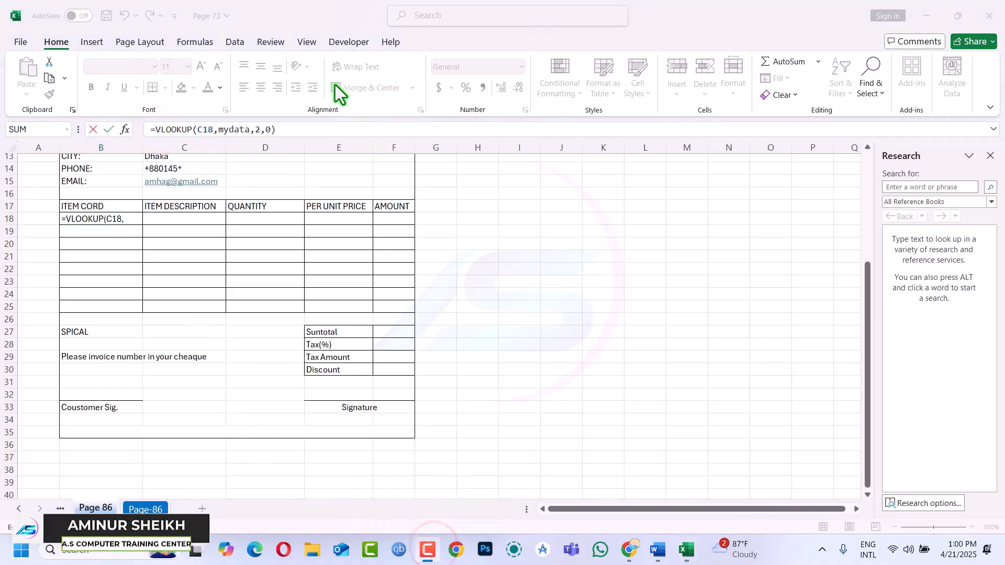
left_click(321, 73)
left_click(212, 78)
left_click(157, 129)
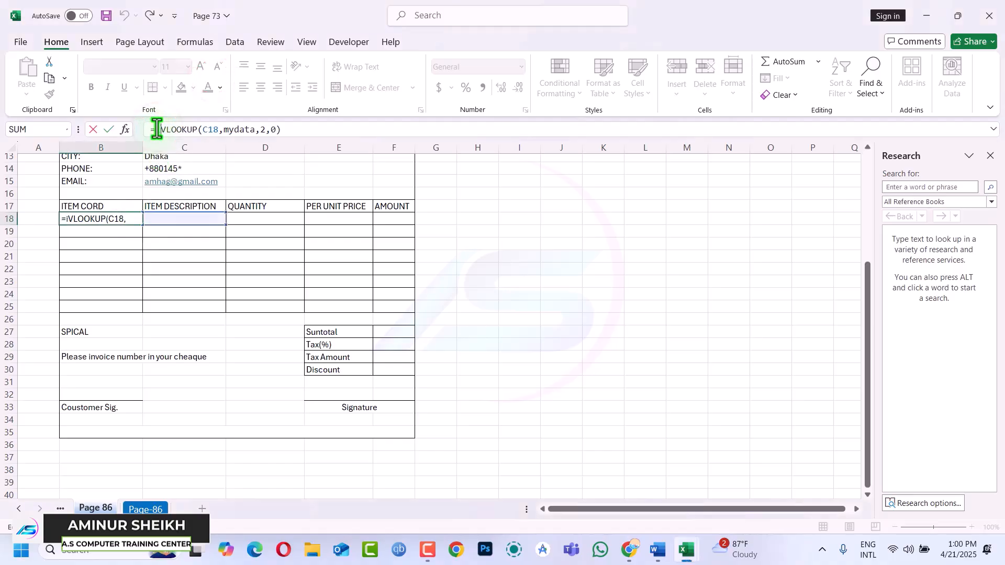
type("if")
key("Down")
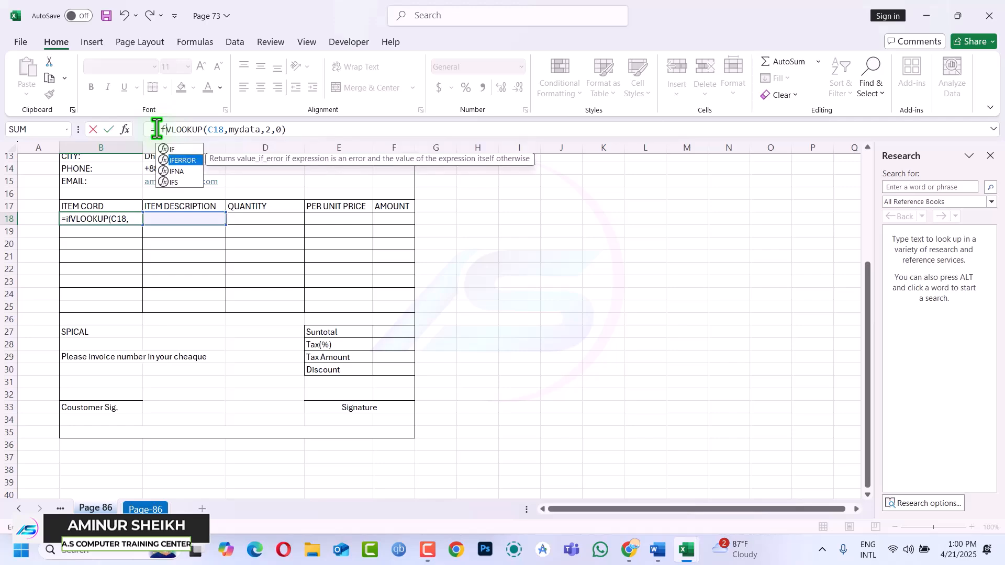
key("Tab")
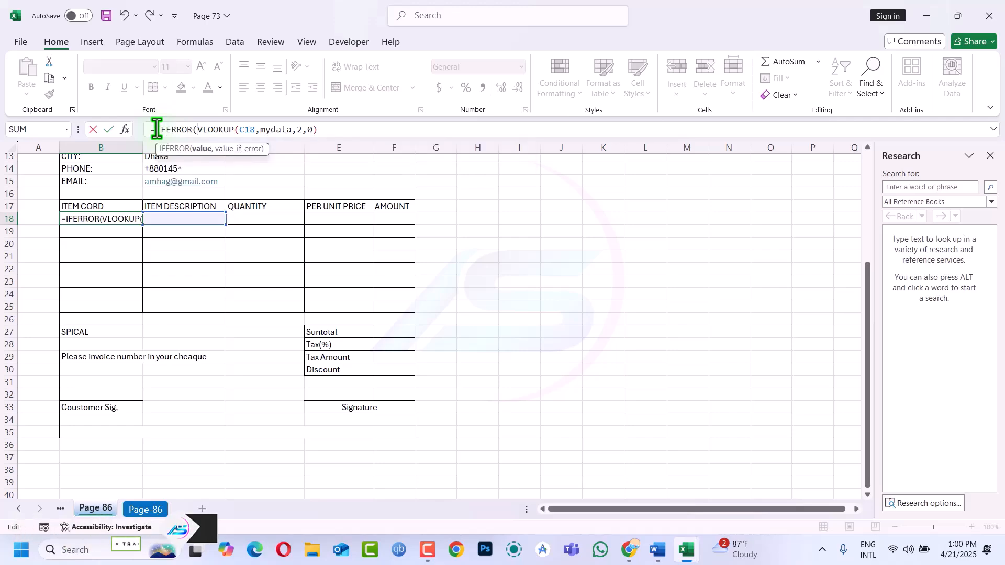
left_click(325, 130)
type(",")
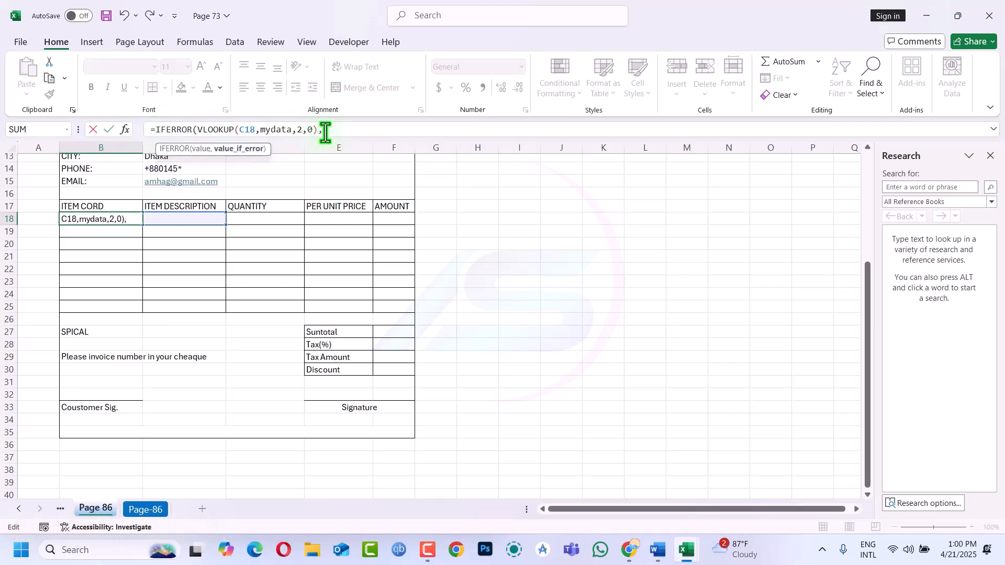
key("Return")
key("Return")
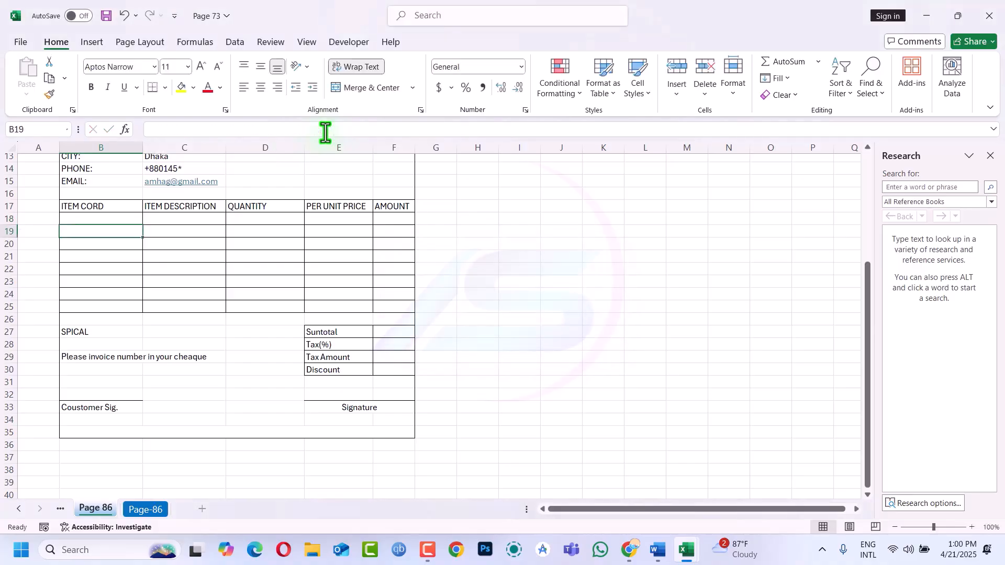
Fill B18's IFERROR lookup into B18:B25 with Ctrl+Enter
left_click(174, 210)
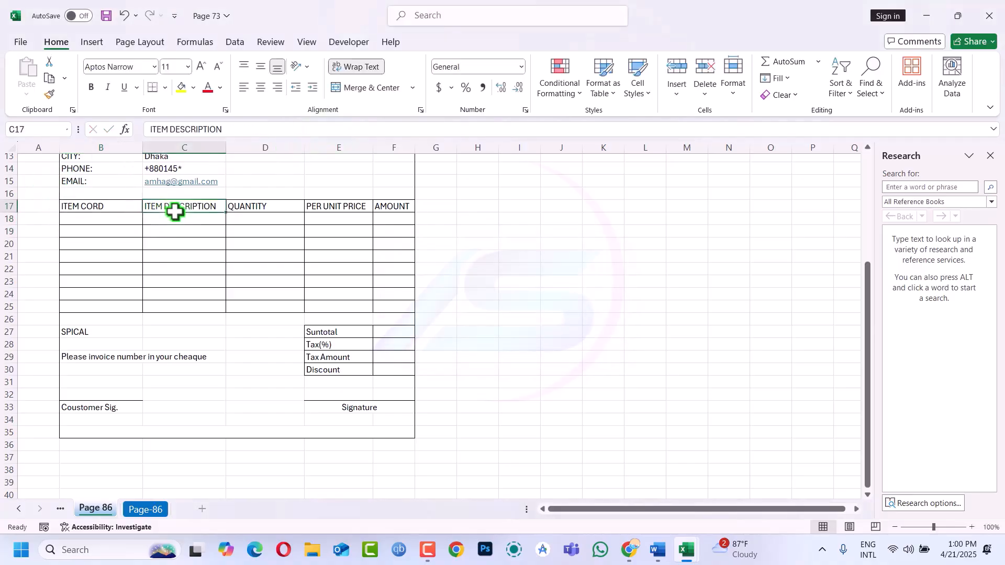
left_click(128, 221)
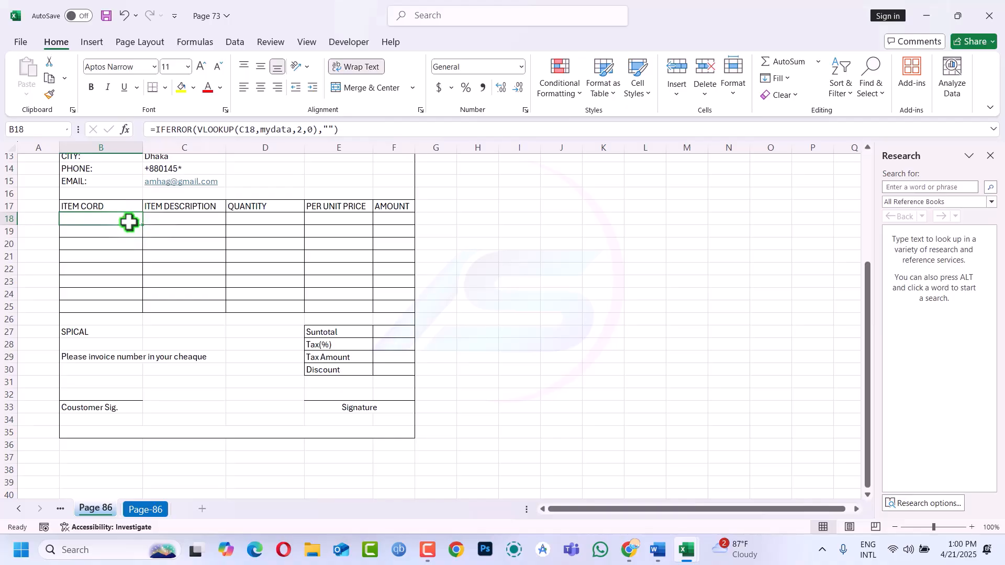
left_click(129, 222)
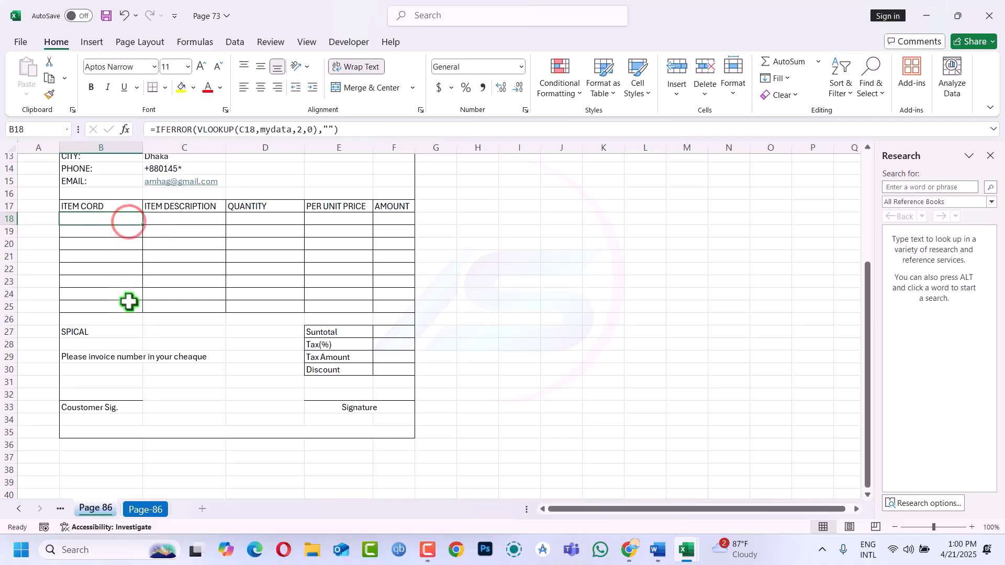
left_click_drag(127, 222, 116, 306)
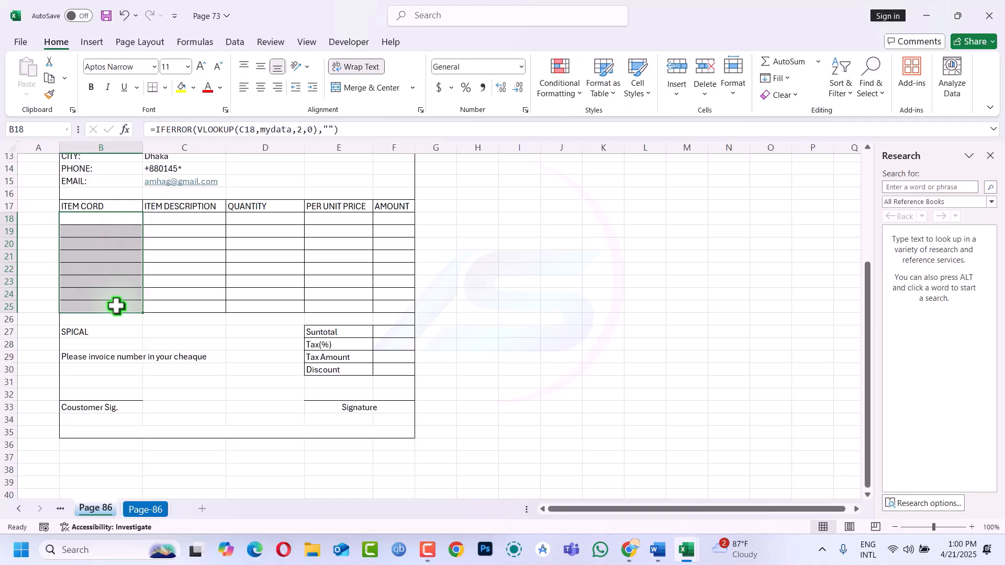
key("F2")
key("ctrl+Return")
Check the copied formulas in B20, B21, B23 and B25
left_click(119, 260)
left_click(119, 278)
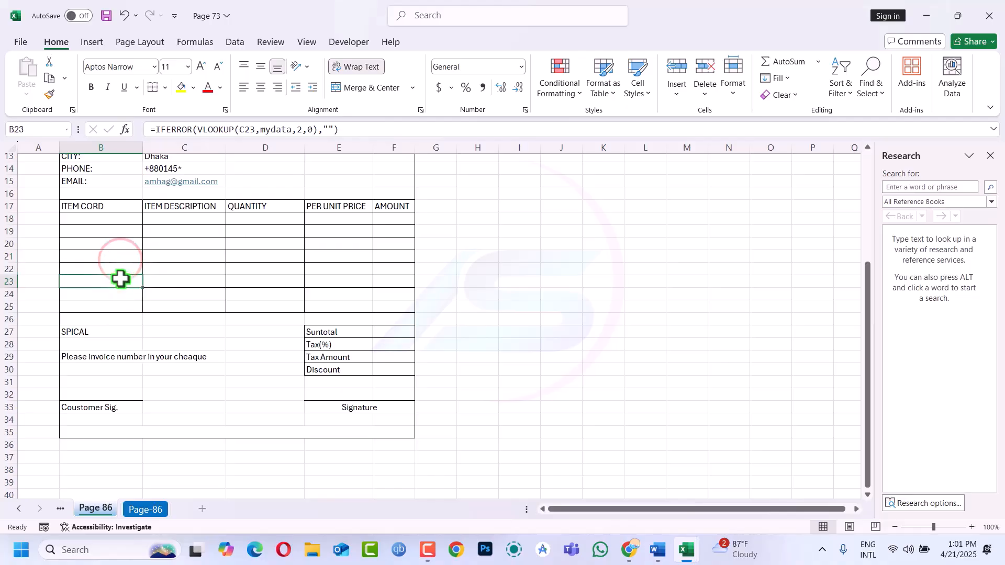
left_click(116, 304)
left_click(117, 255)
left_click(116, 244)
left_click(106, 240)
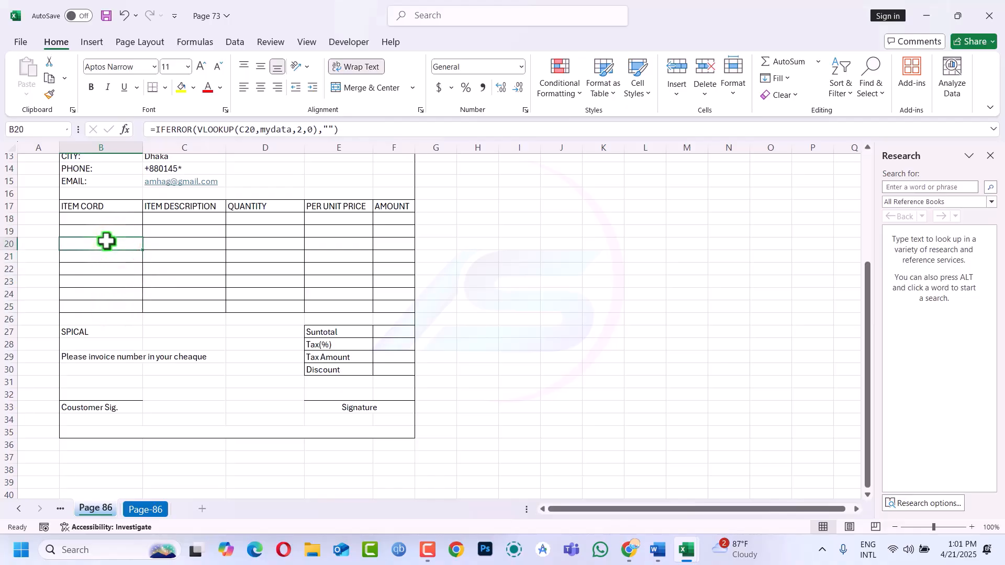
Choose Light 22w in C18 and Tube 10w in C19, filling codes 85245 and 95862
left_click(163, 227)
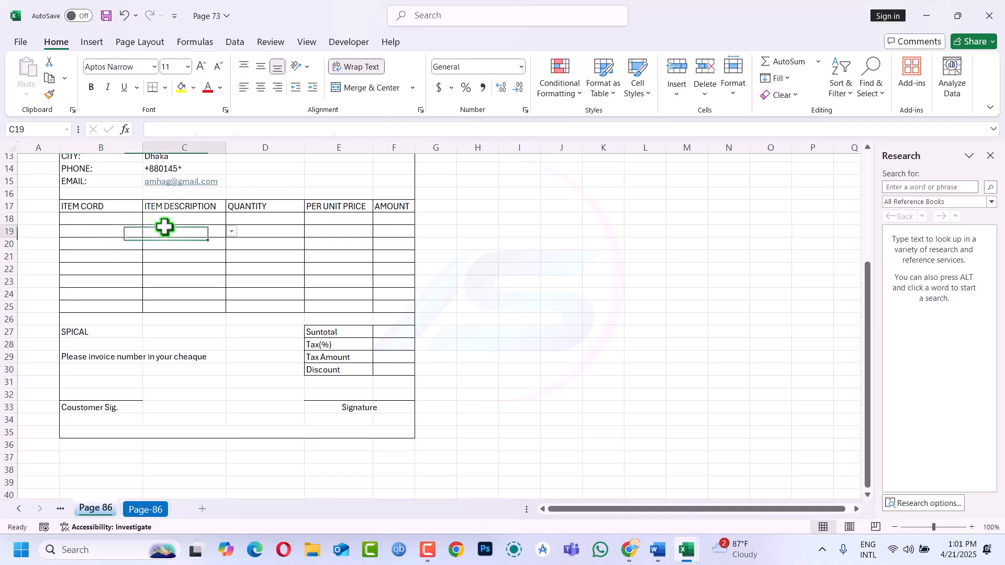
left_click(109, 220)
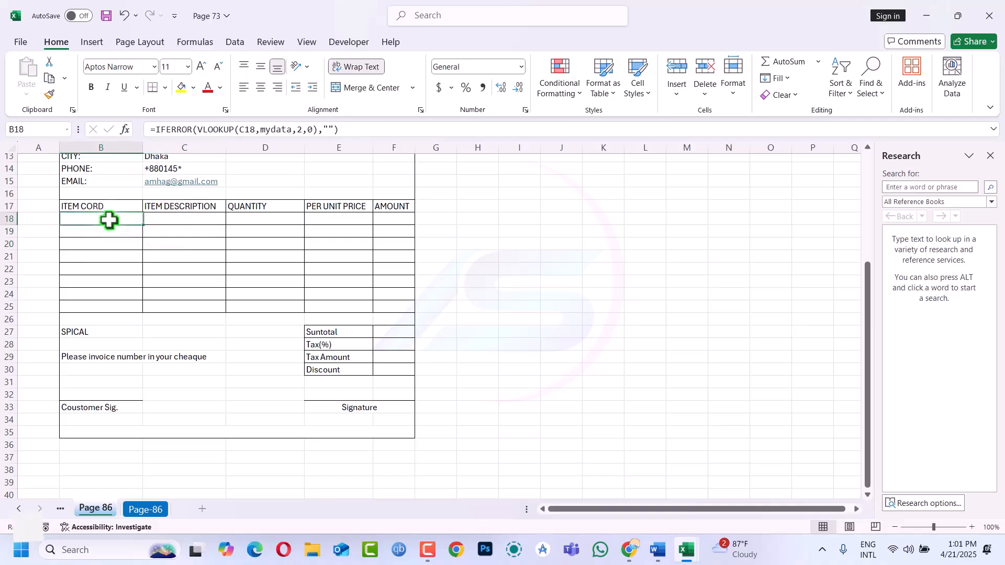
left_click(199, 218)
left_click(231, 219)
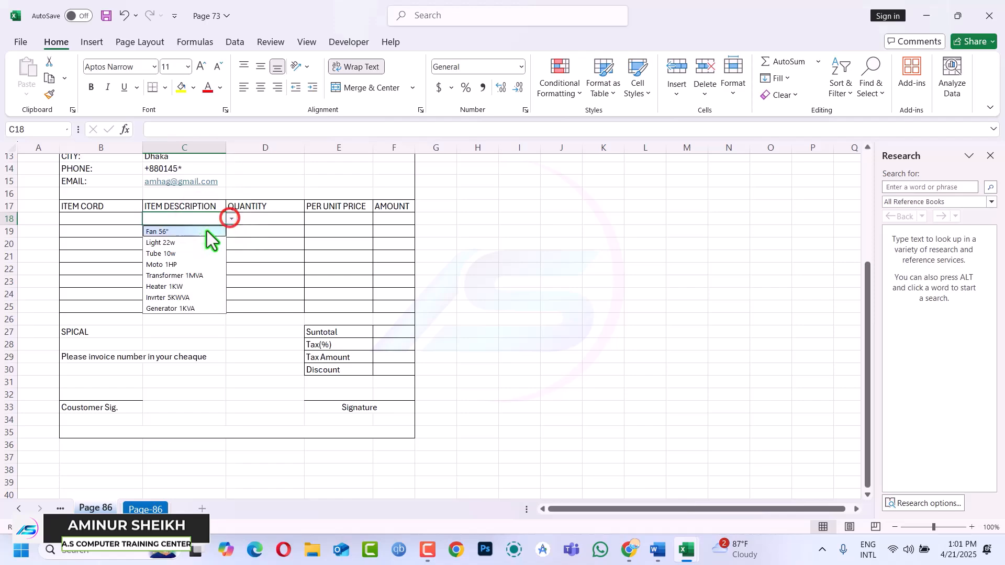
left_click(174, 248)
left_click(187, 229)
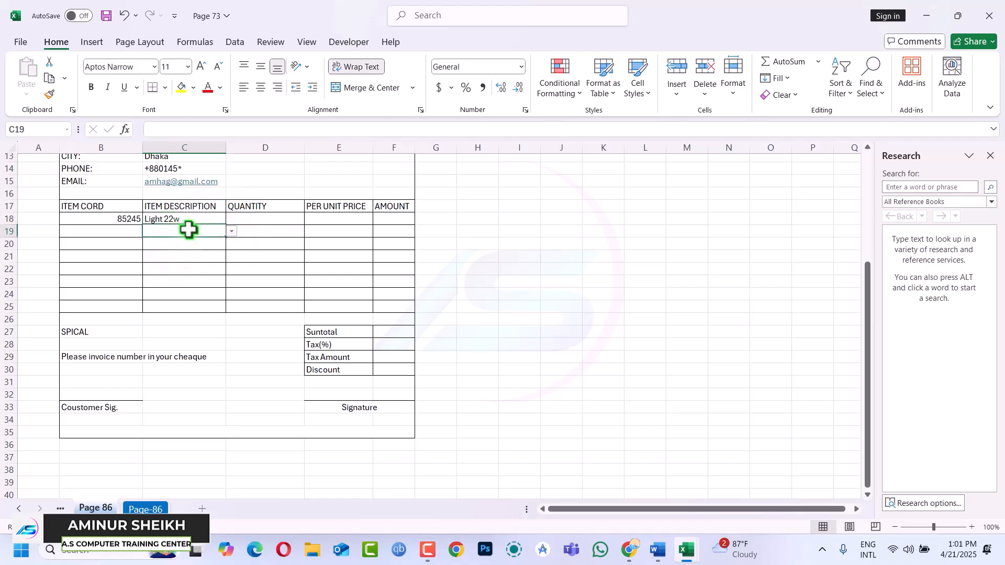
left_click(234, 232)
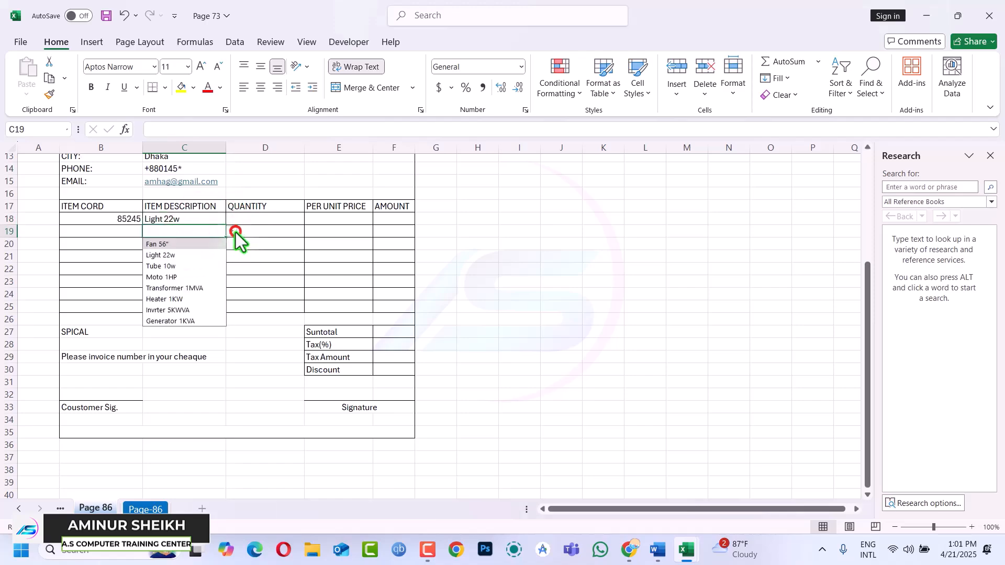
left_click(175, 269)
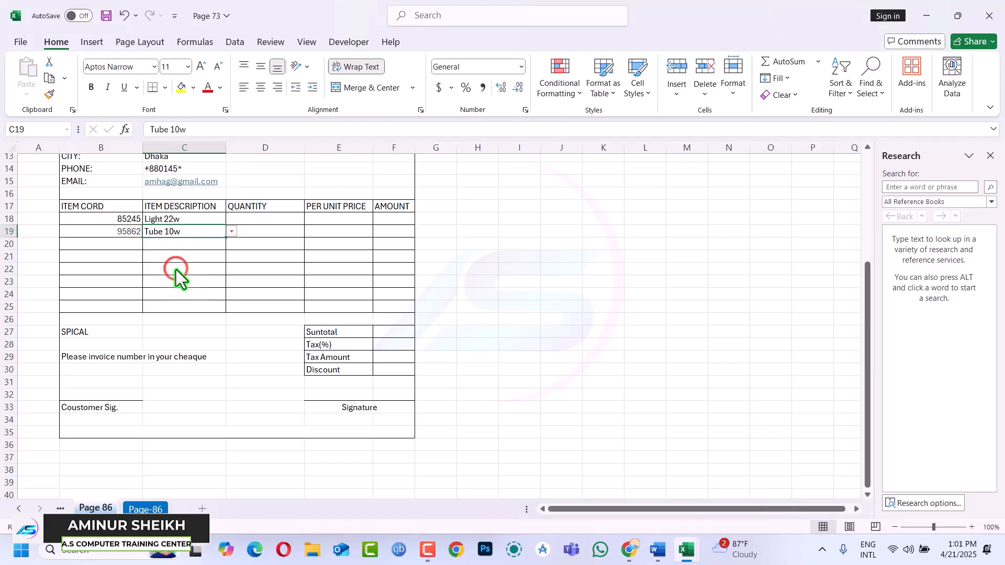
Enter the first item's quantity in D18
left_click(270, 222)
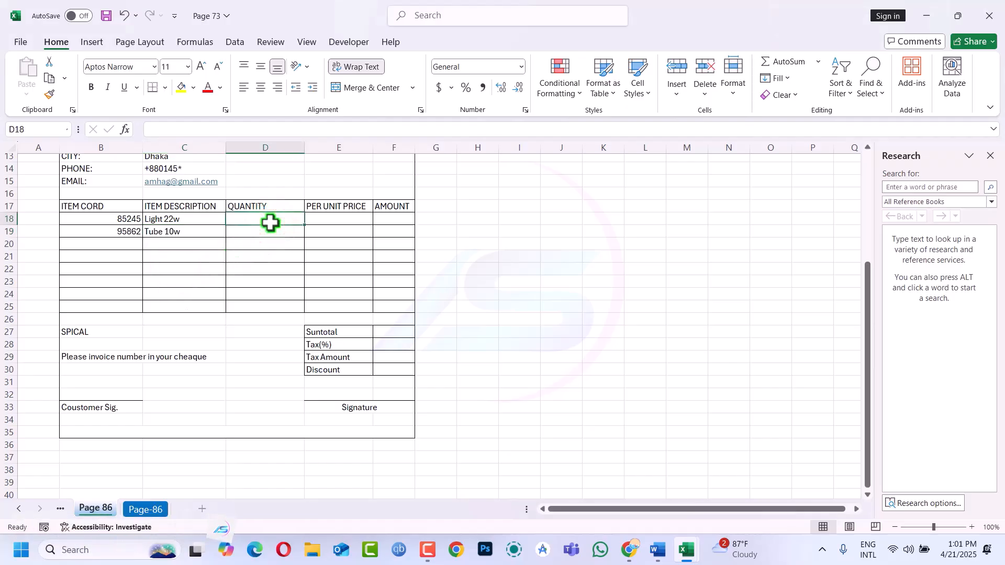
type("2")
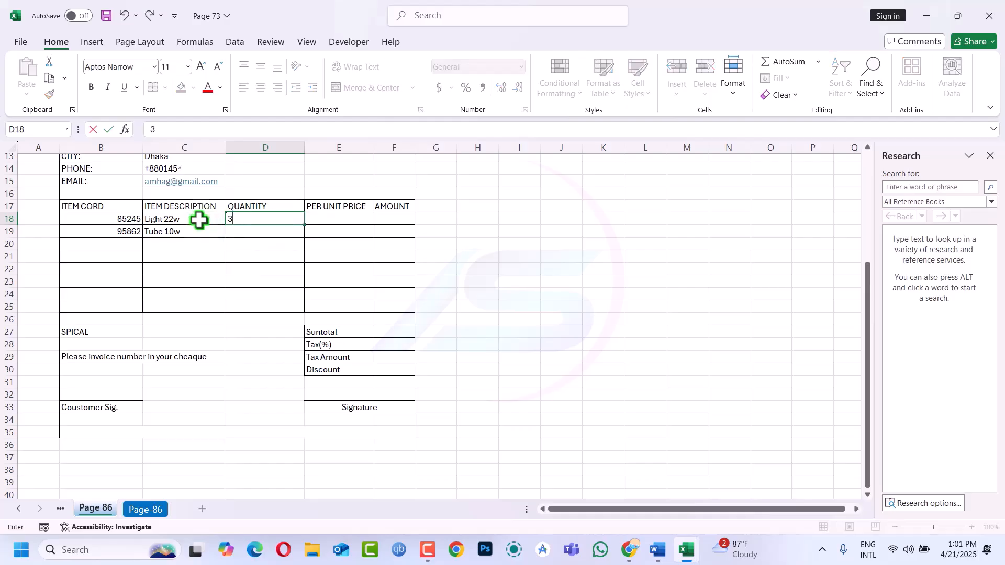
left_click(956, 15)
Commit quantity 3 in D18 and leave the unit-price cell E18 unchanged
scroll(240, 273, "up", 1)
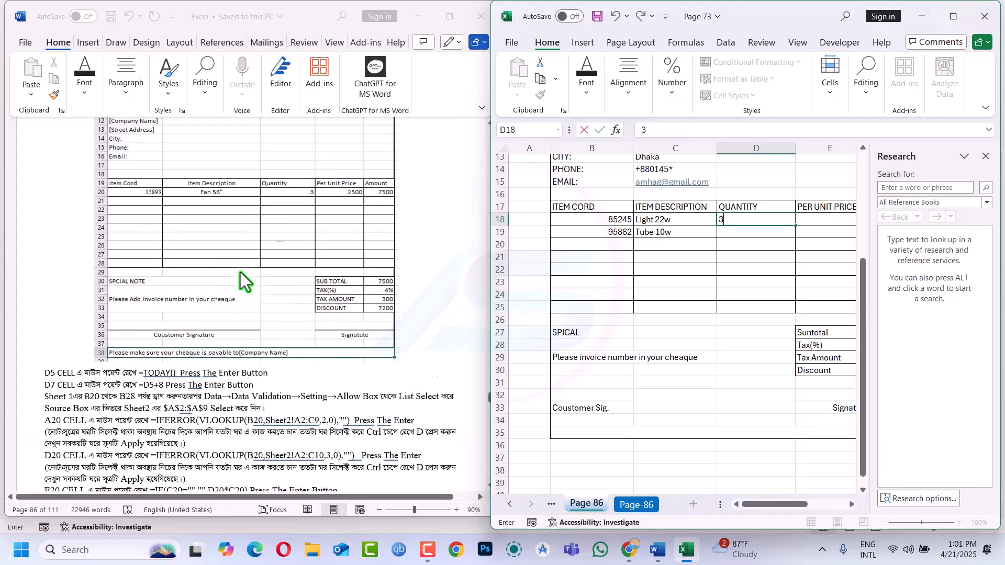
left_click(668, 218)
left_click(665, 230)
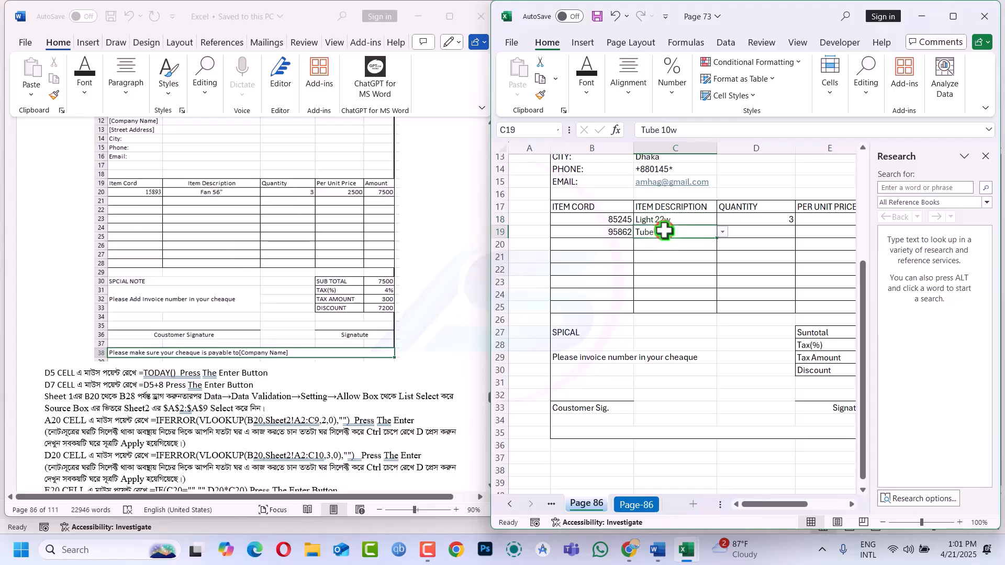
left_click(424, 544)
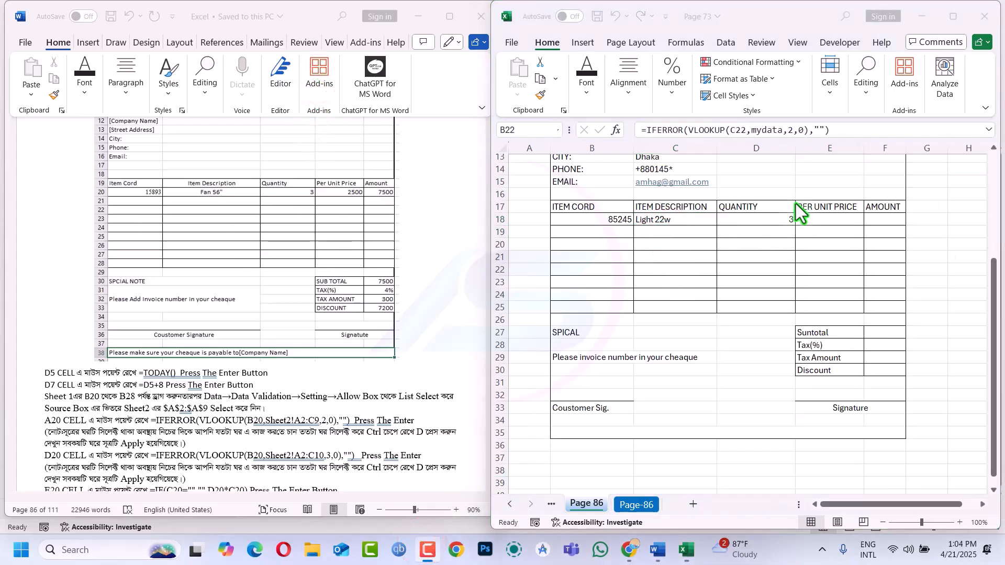
left_click(829, 220)
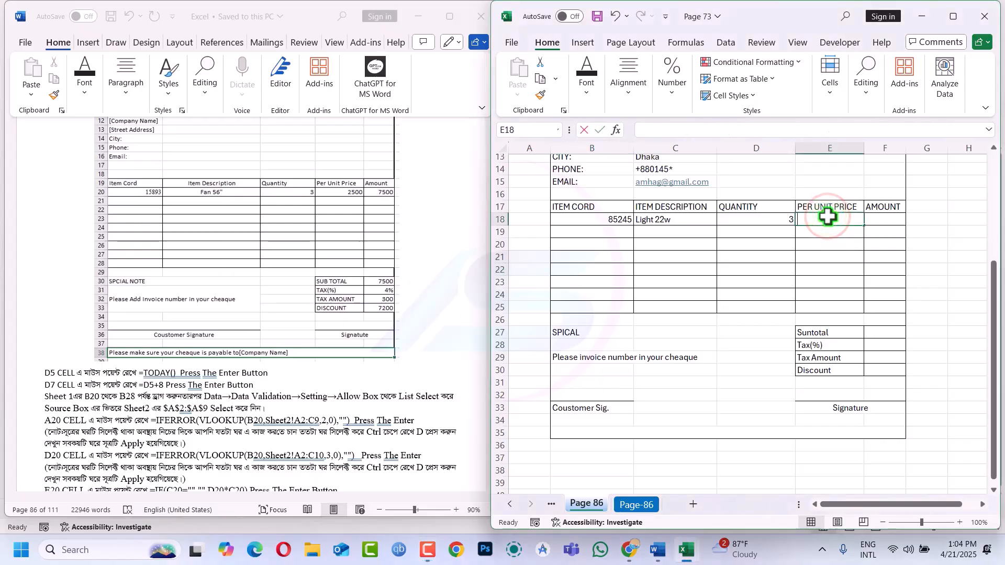
double_click(827, 218)
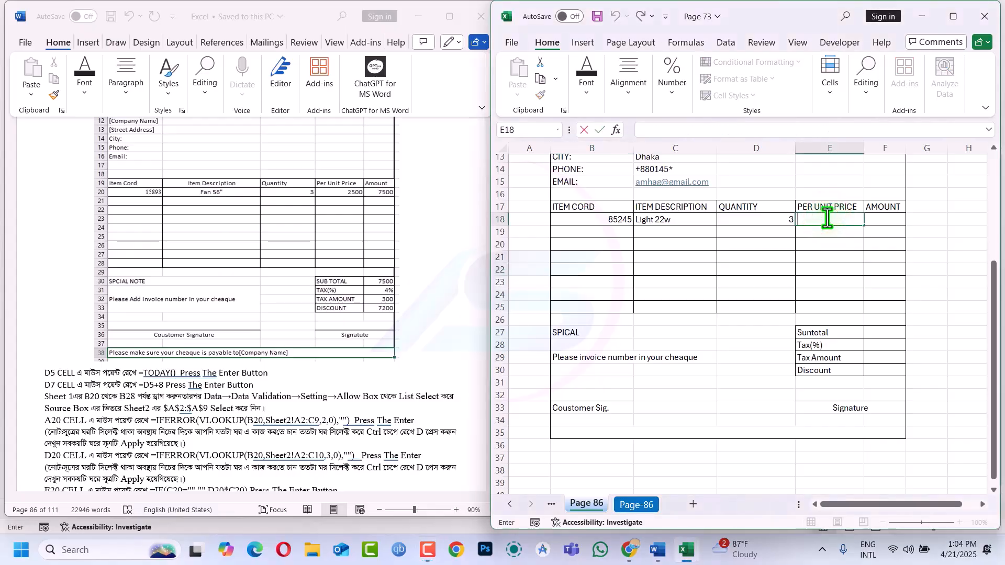
key("Escape")
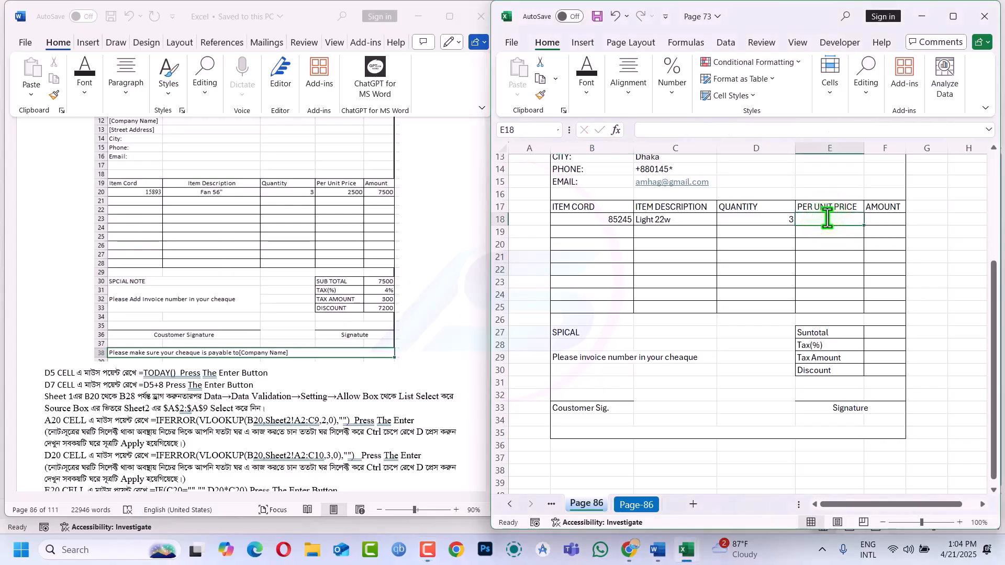
Copy B18's item-code formula text from the formula bar and paste it into E18
left_click(608, 216)
double_click(608, 216)
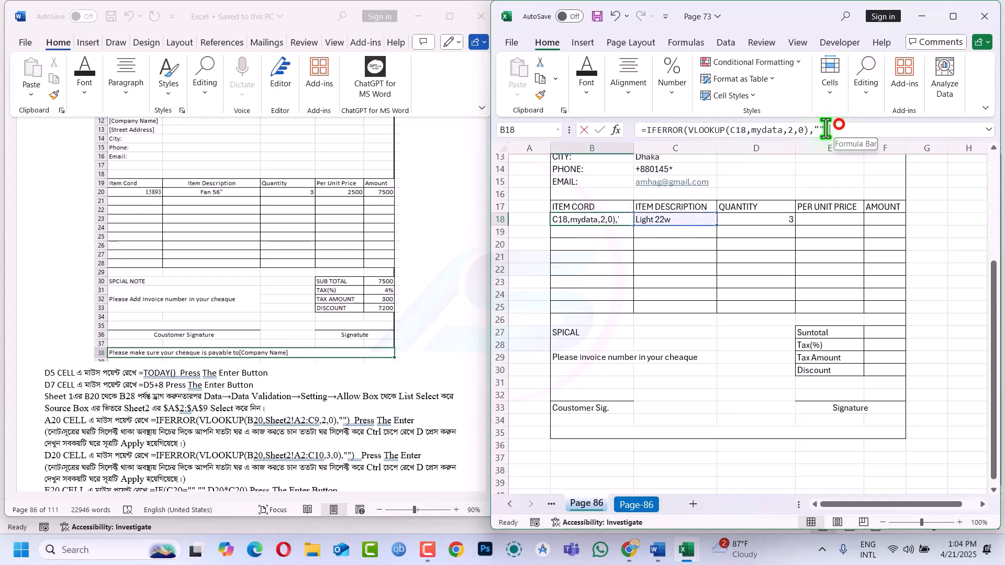
left_click_drag(835, 129, 612, 126)
key("ctrl+c")
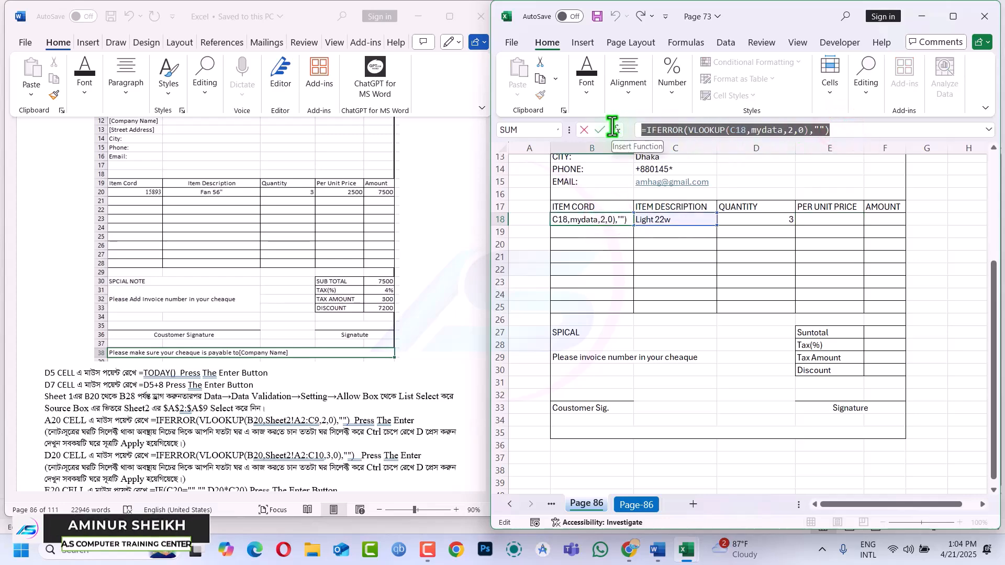
key("Escape")
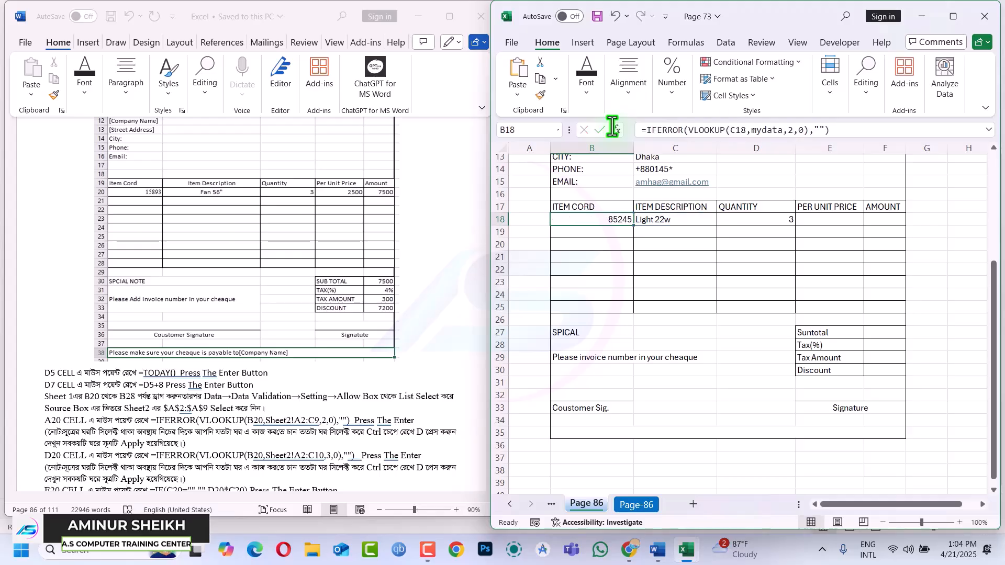
left_click(838, 218)
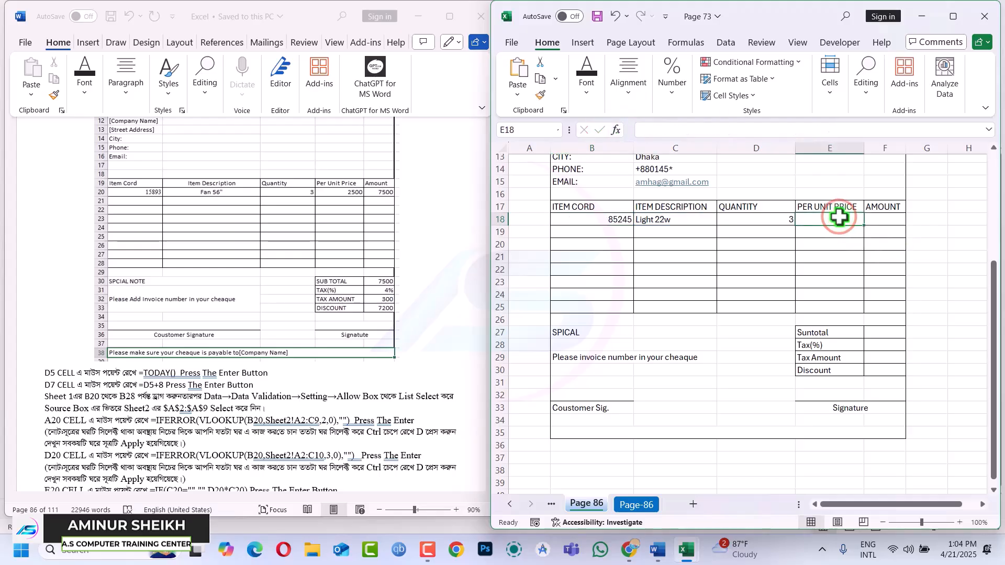
key("ctrl+v")
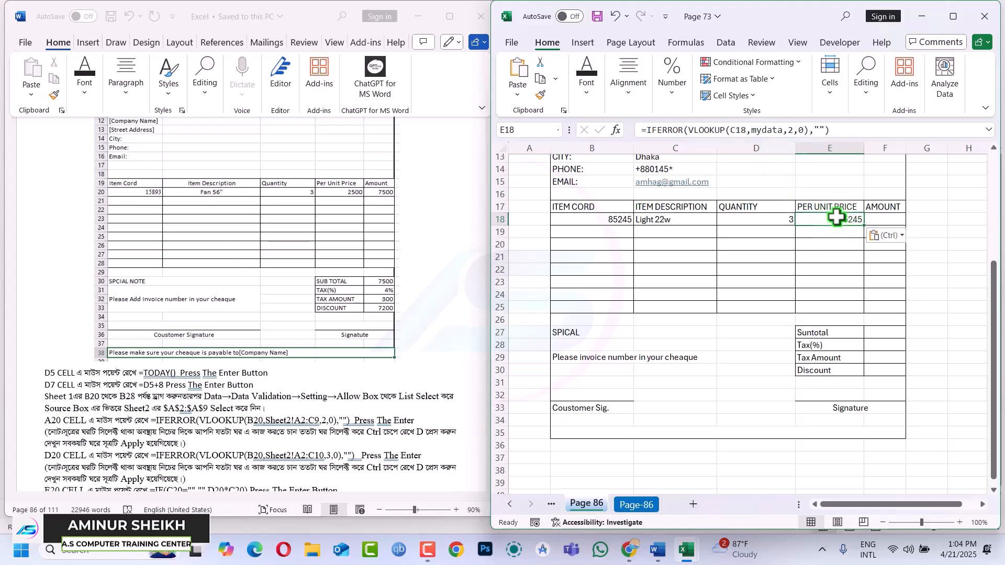
Clear E18 and paste a cell copy of B18's item-code formula into it
double_click(835, 220)
key("Escape")
key("Delete")
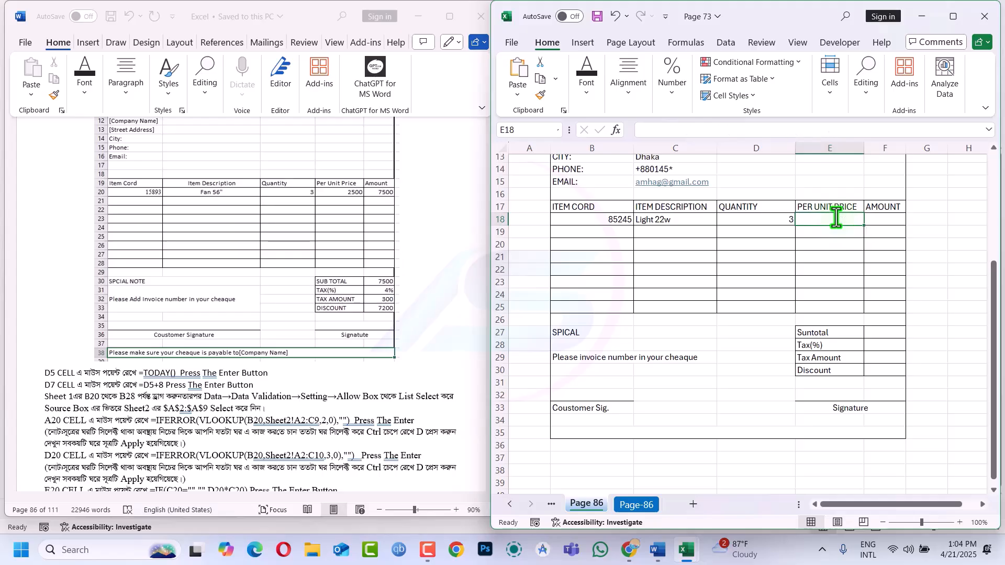
left_click(608, 220)
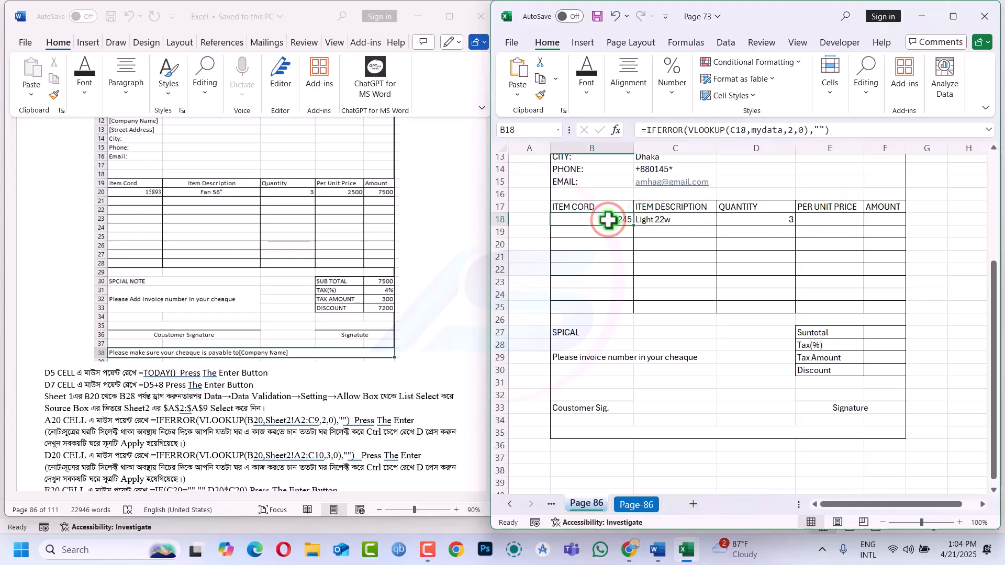
key("ctrl+c")
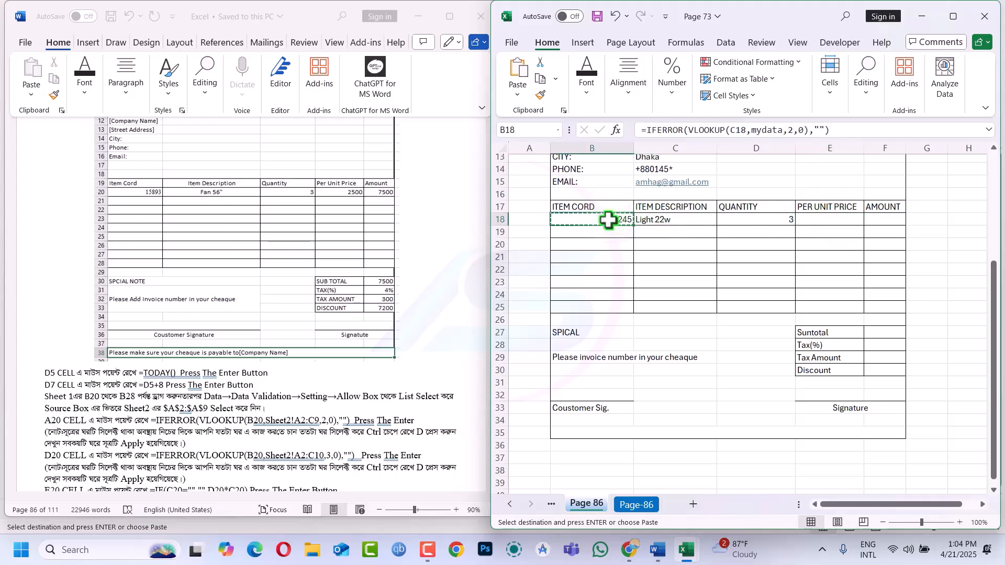
left_click(823, 218)
key("ctrl+v")
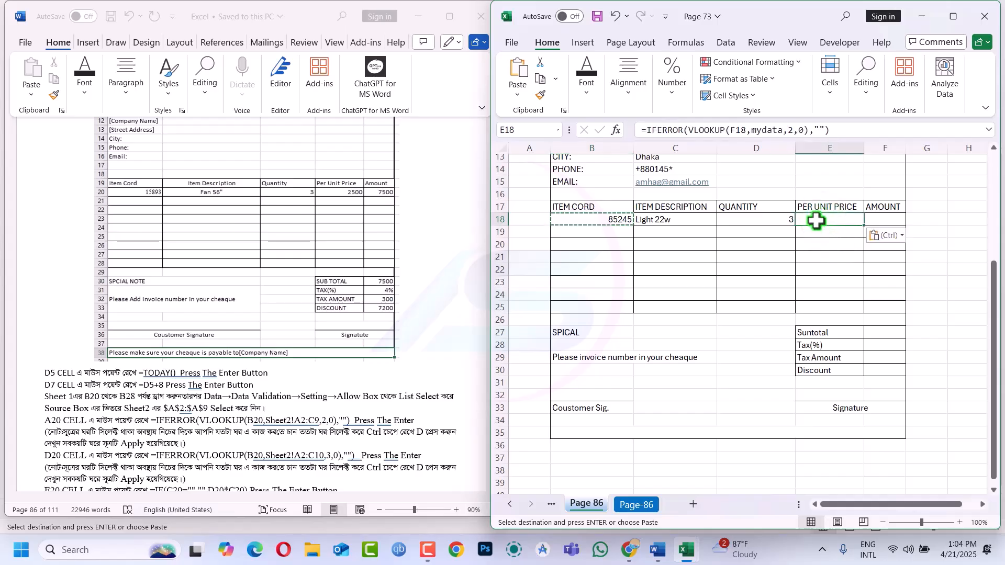
key("Escape")
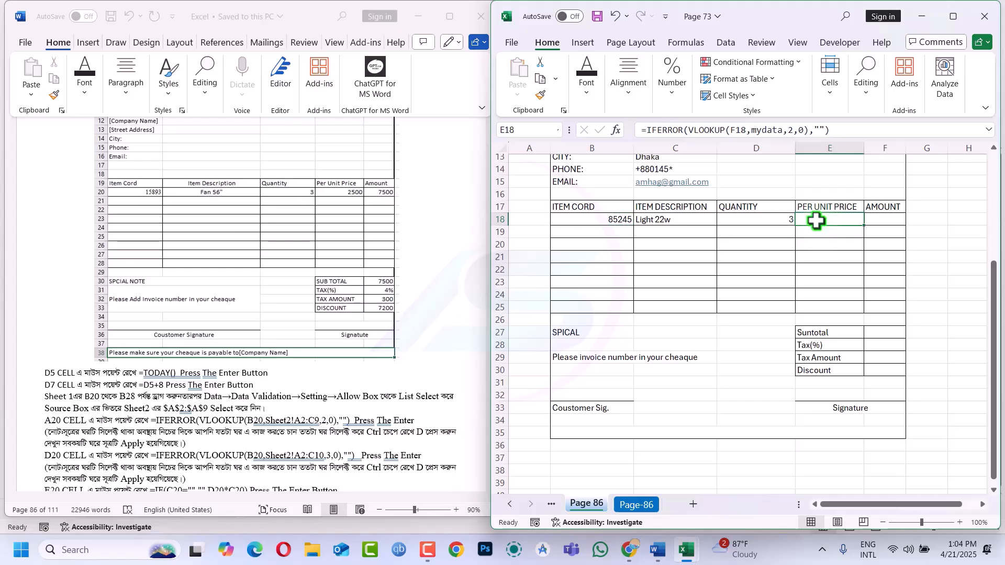
Compare the references in E18's pasted formula against B18's original formula
double_click(815, 220)
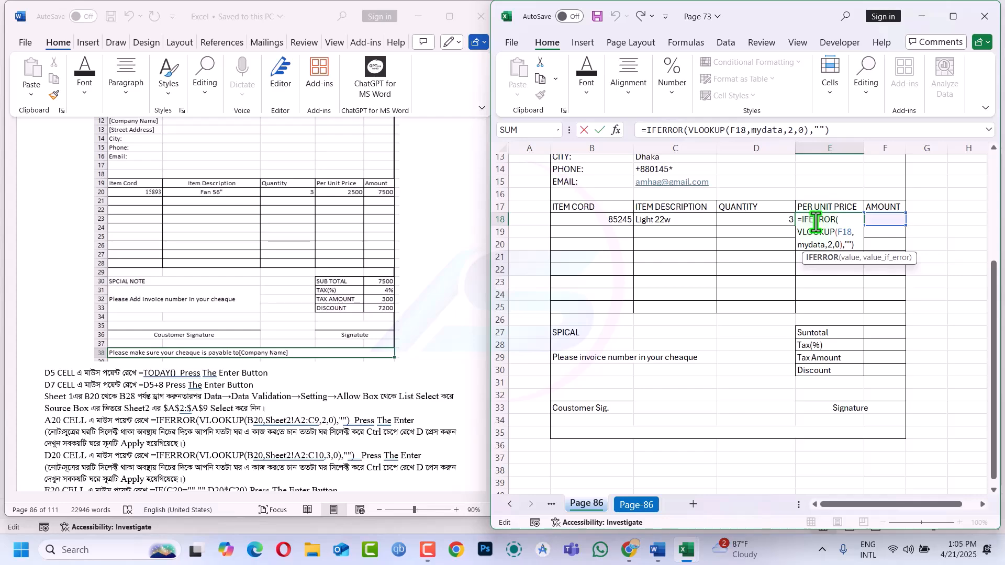
key("Escape")
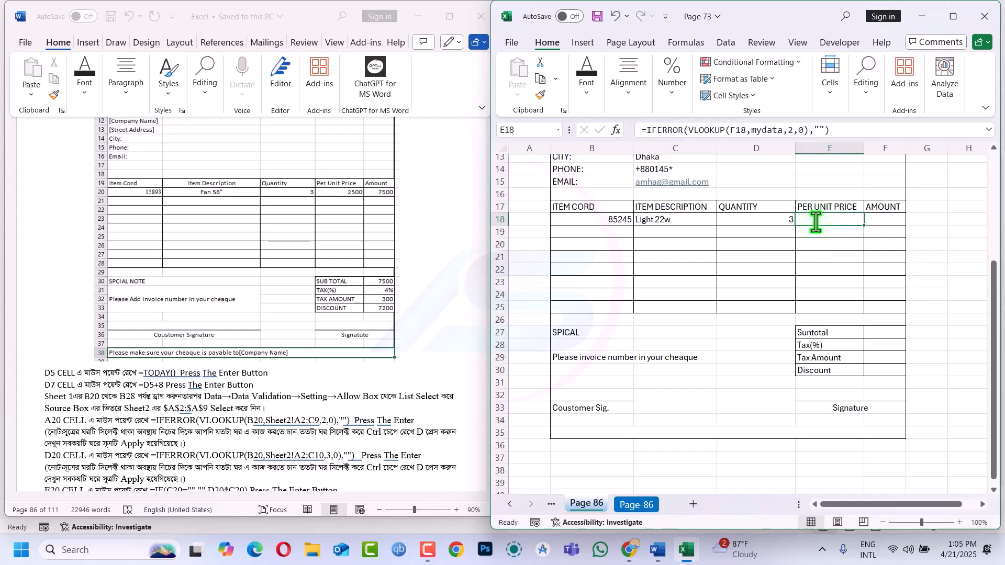
left_click(613, 223)
double_click(613, 223)
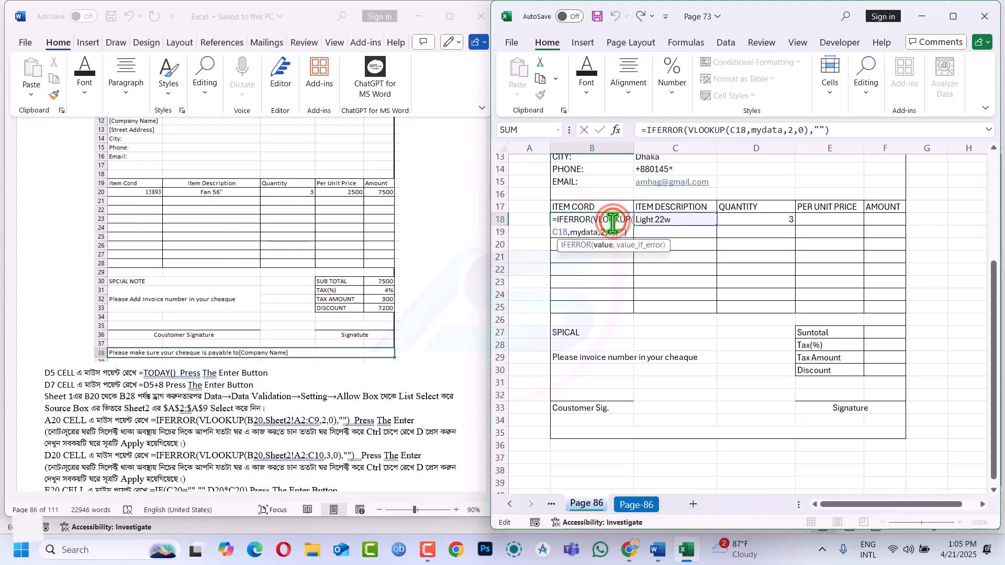
key("Escape")
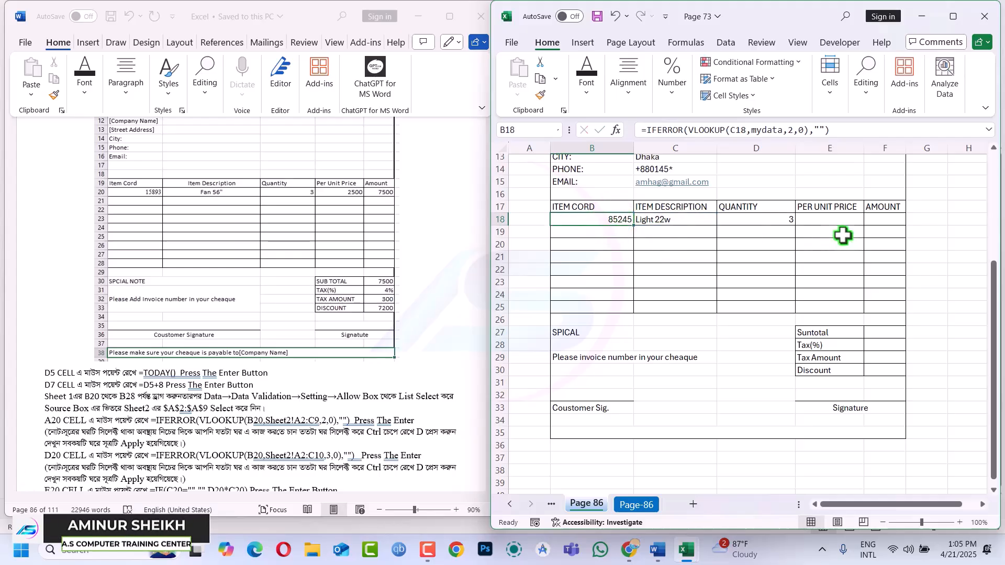
Start a new =VLOOKUP( formula in E18
left_click(821, 220)
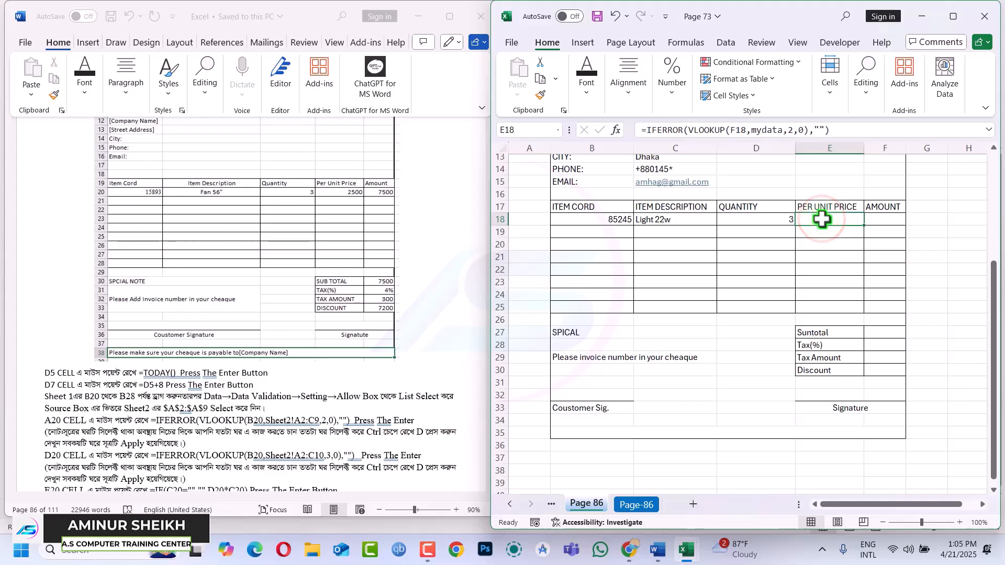
type("=vl")
key("Tab")
Complete E18's lookup as VLOOKUP(D18,mydata,3,0) returning column 3 of mydata
left_click(776, 219)
type(",")
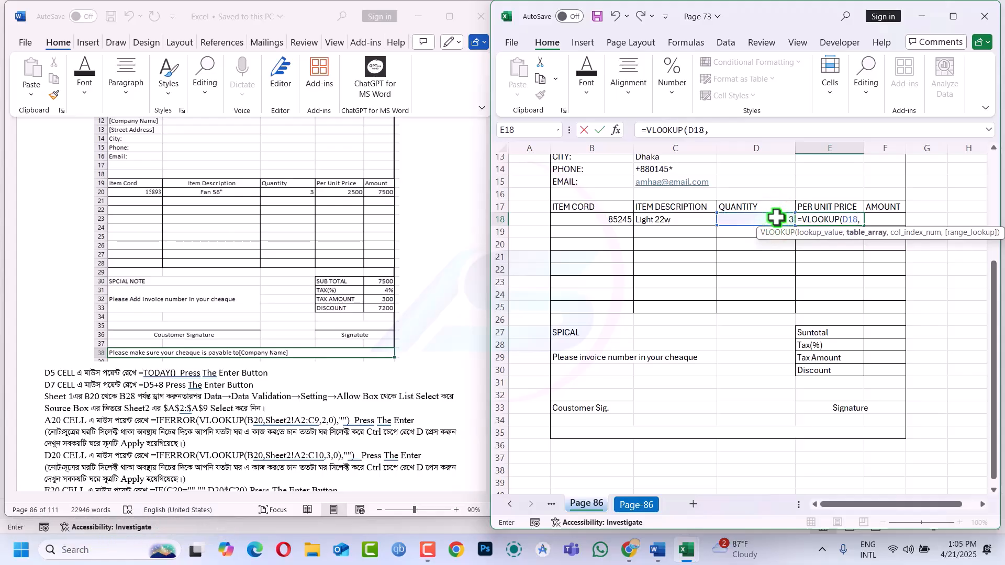
type("da")
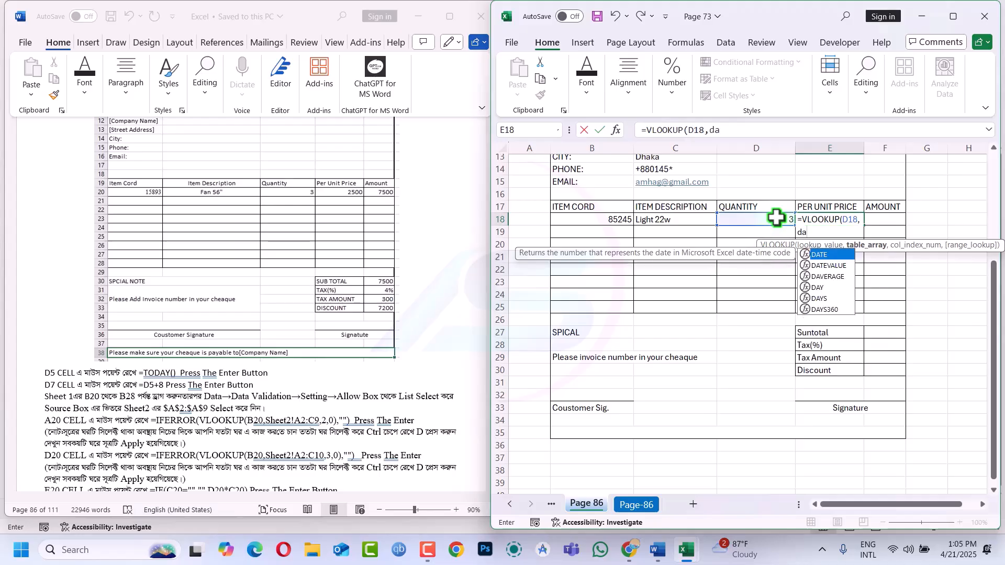
key("BackSpace")
key("BackSpace")
type("my")
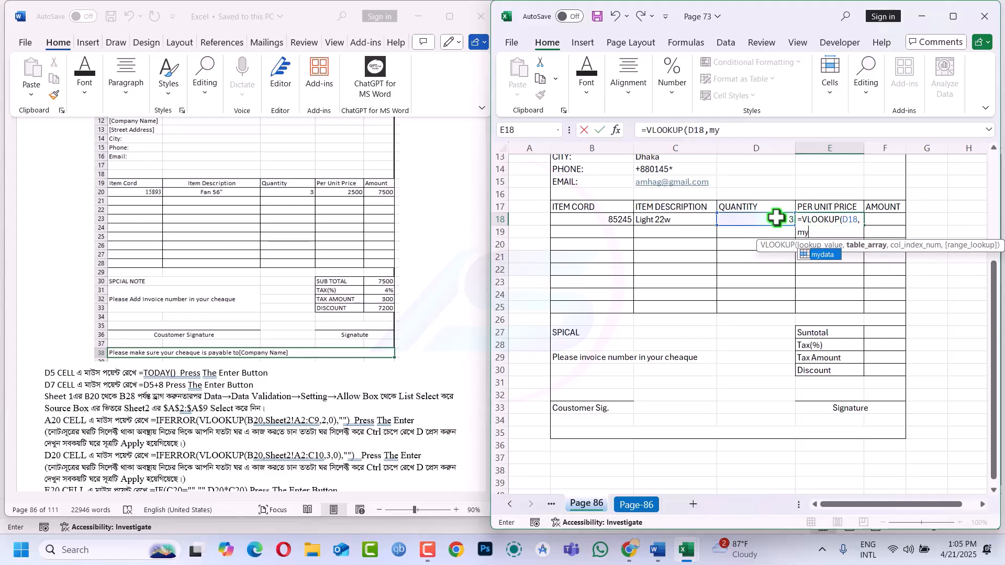
key("Tab")
type(",")
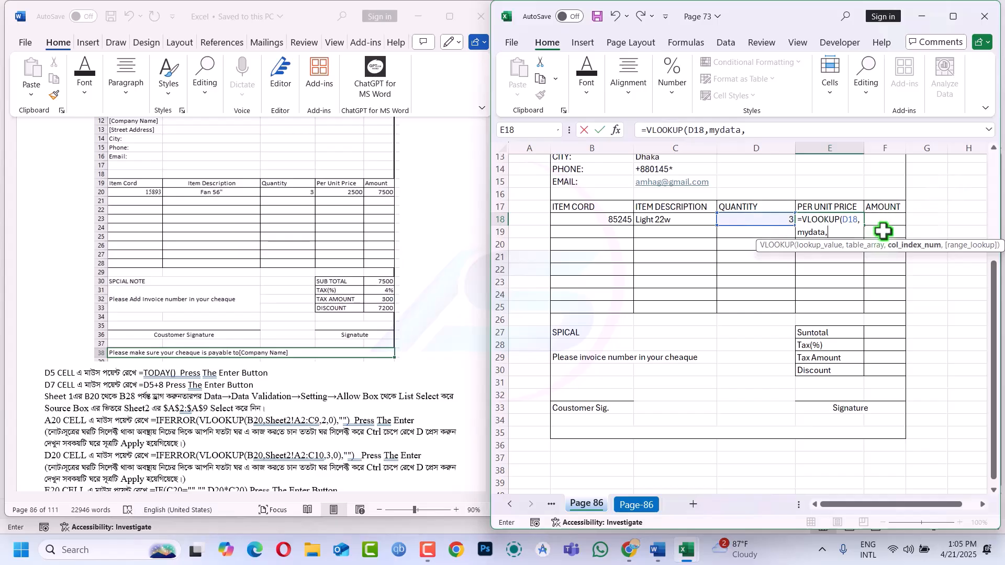
type("3,0")
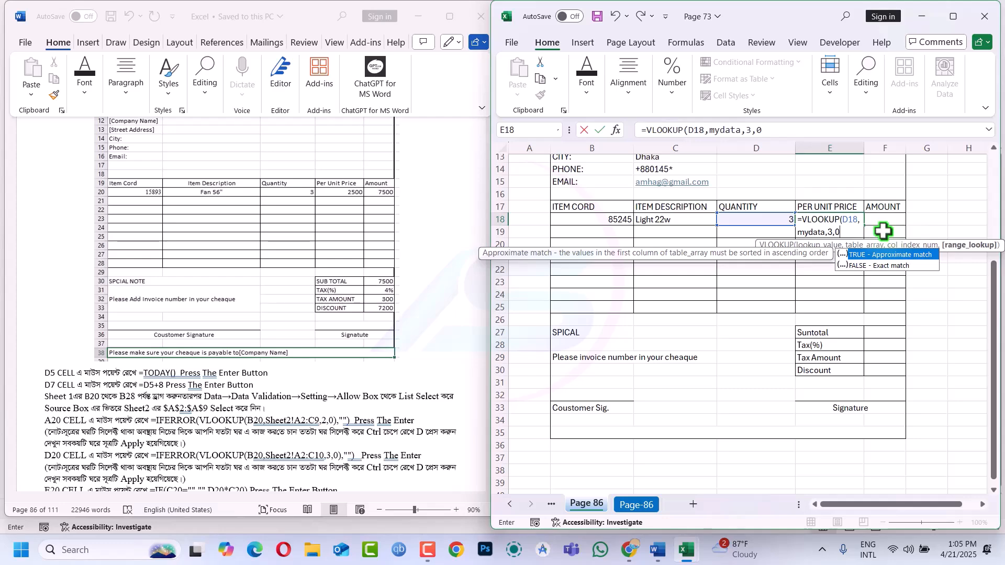
key("Return")
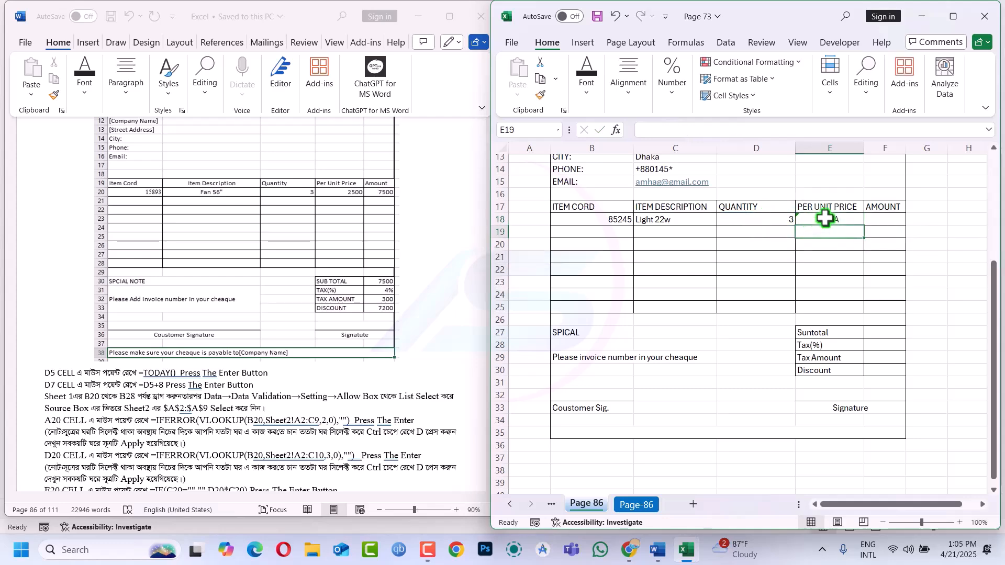
Fix E18's #N/A by changing the lookup value from D18 to C18
double_click(825, 218)
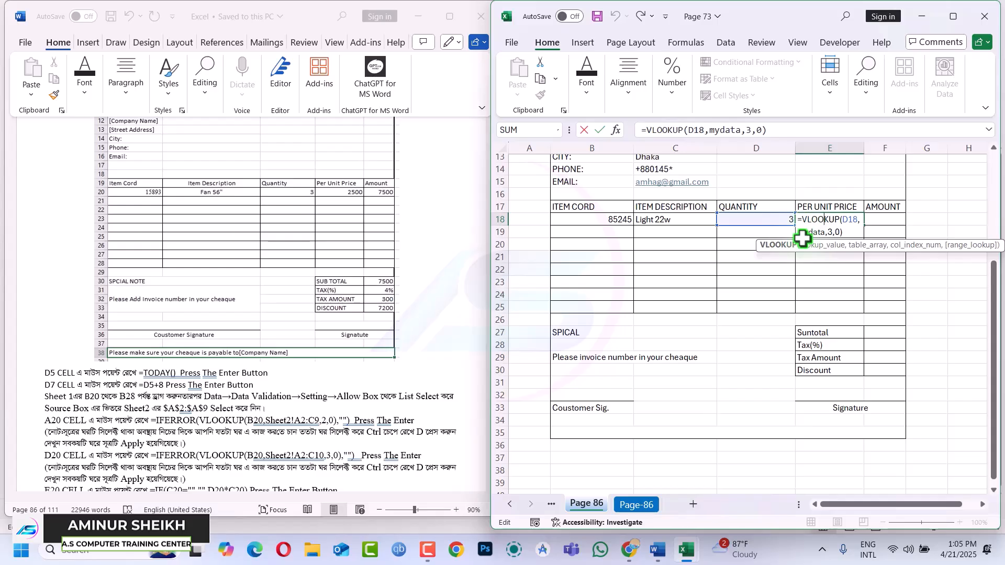
key("Return")
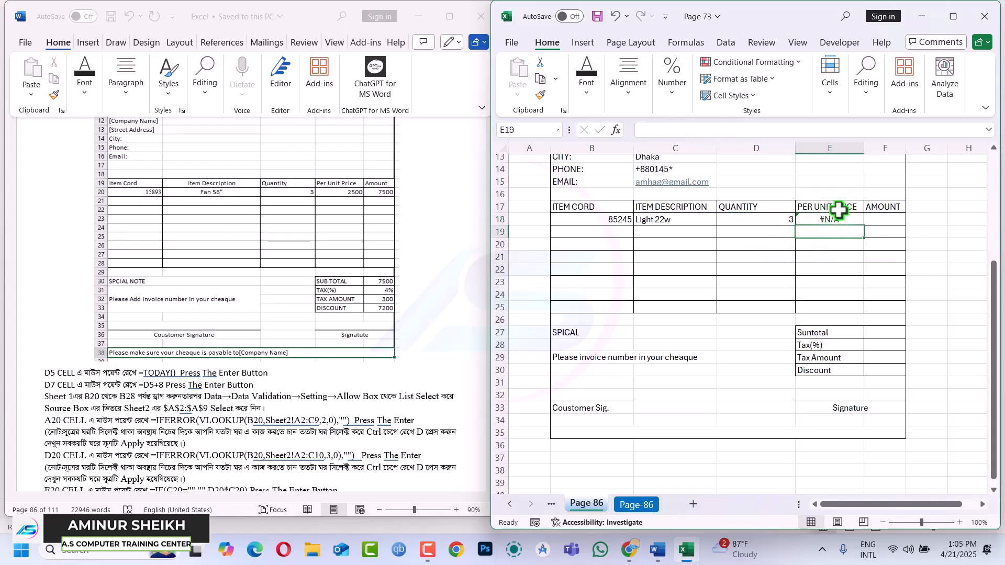
left_click(831, 218)
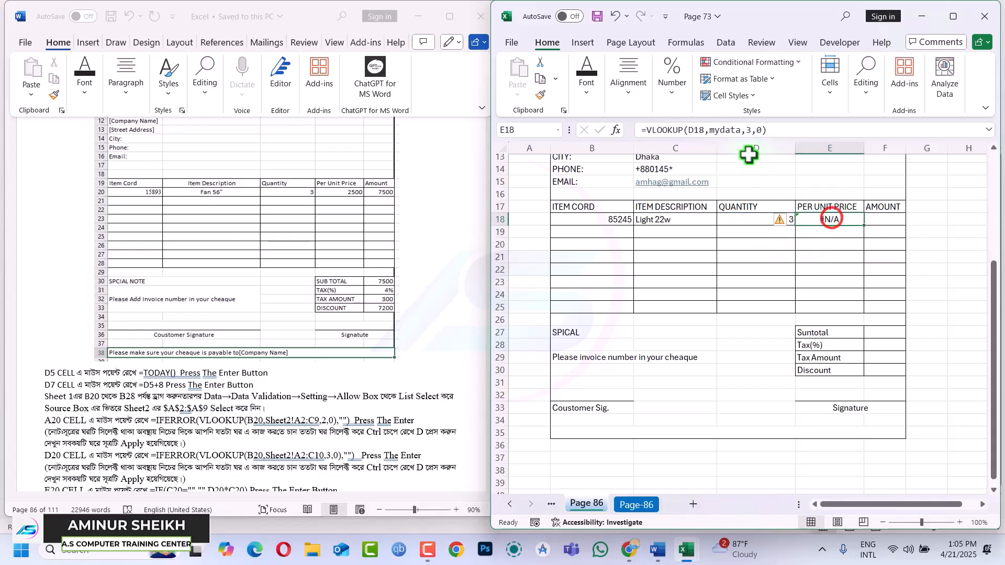
left_click(694, 131)
left_click(653, 218)
key("Return")
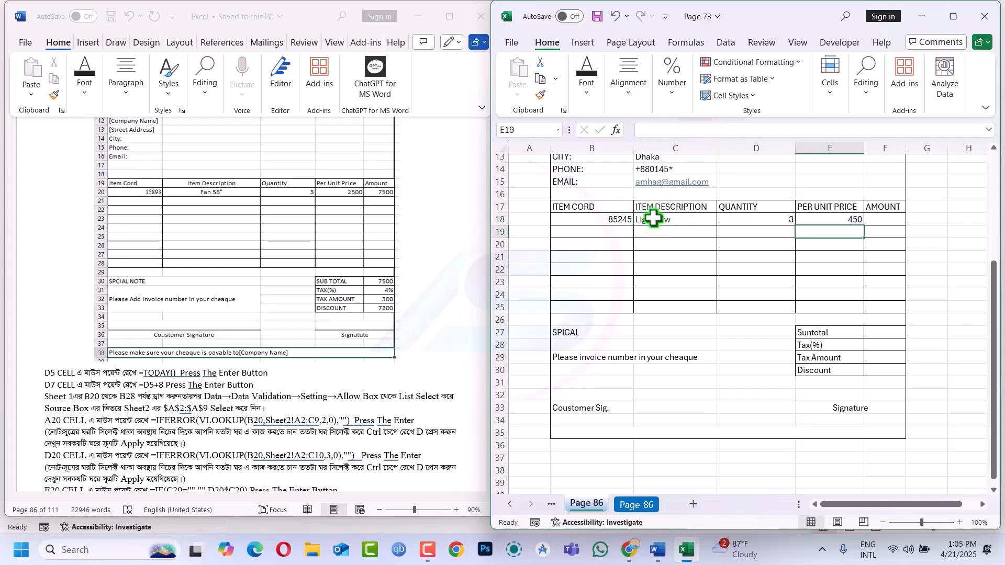
Wrap E18's VLOOKUP in IFERROR with "" so failed lookups stay blank
left_click(841, 219)
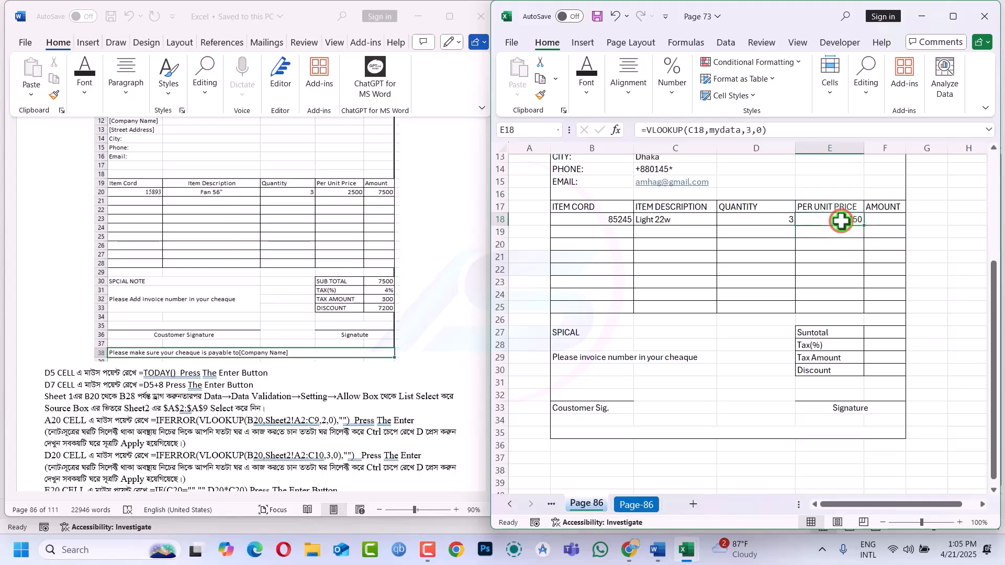
left_click(648, 131)
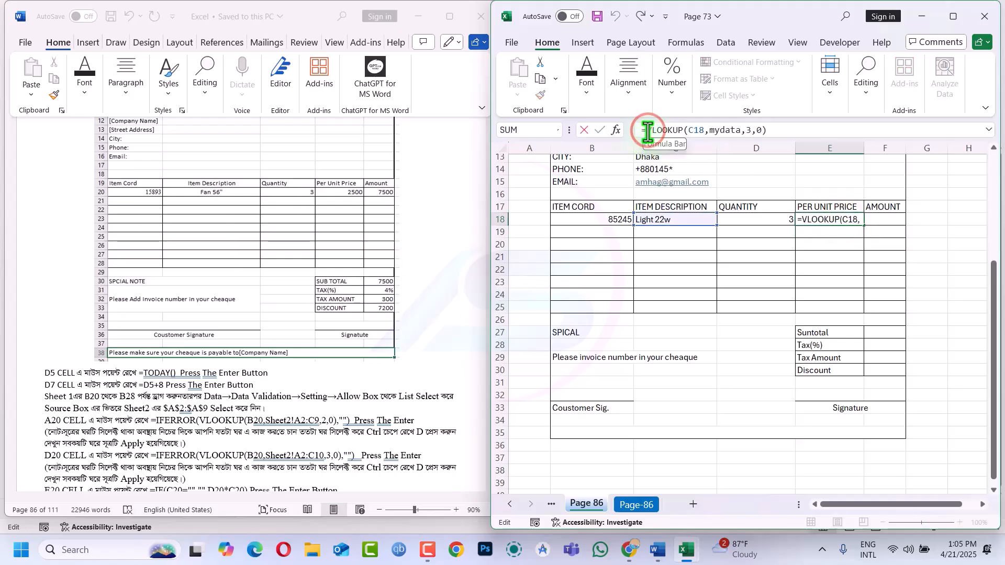
type("if")
key("Down")
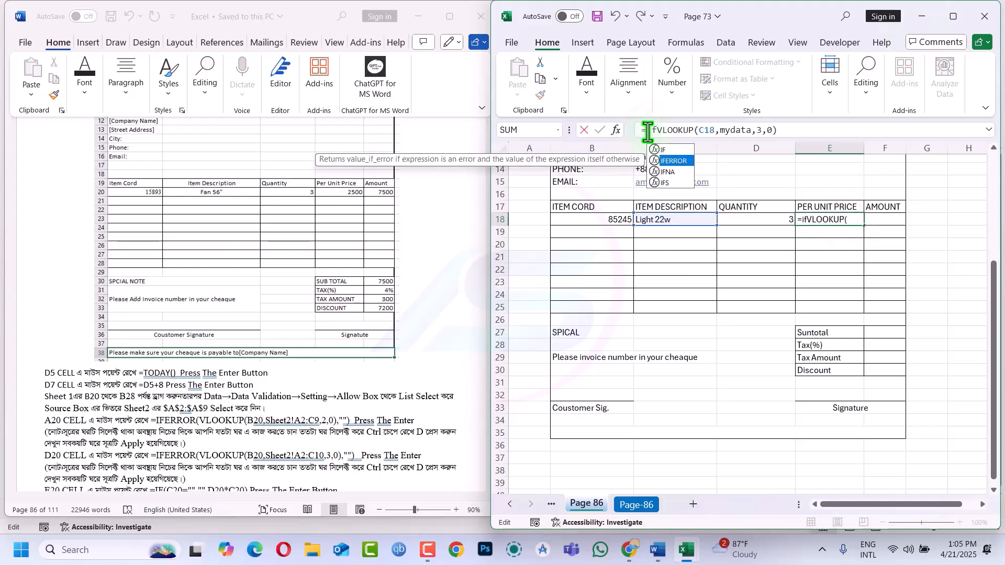
key("Tab")
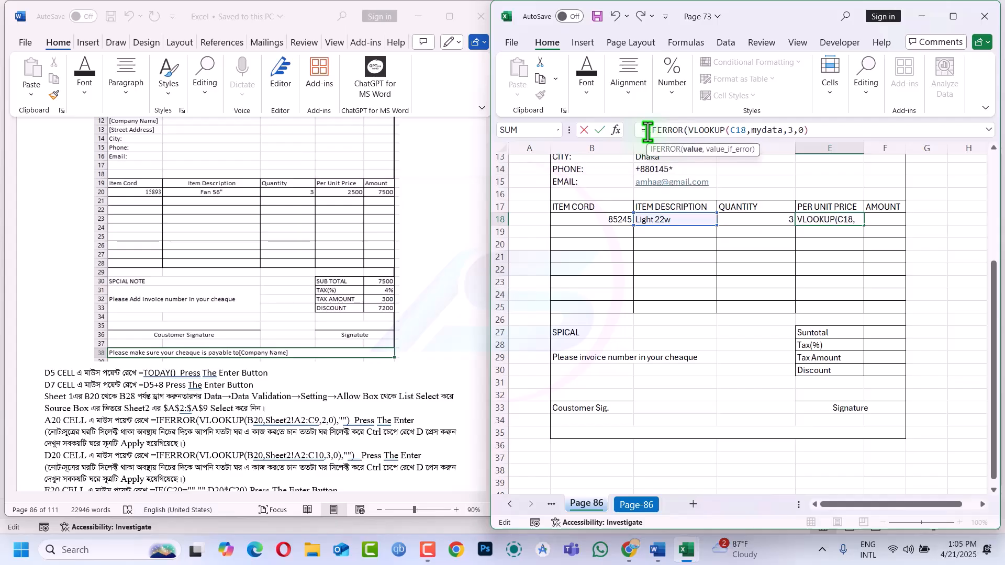
left_click(817, 130)
type(",")
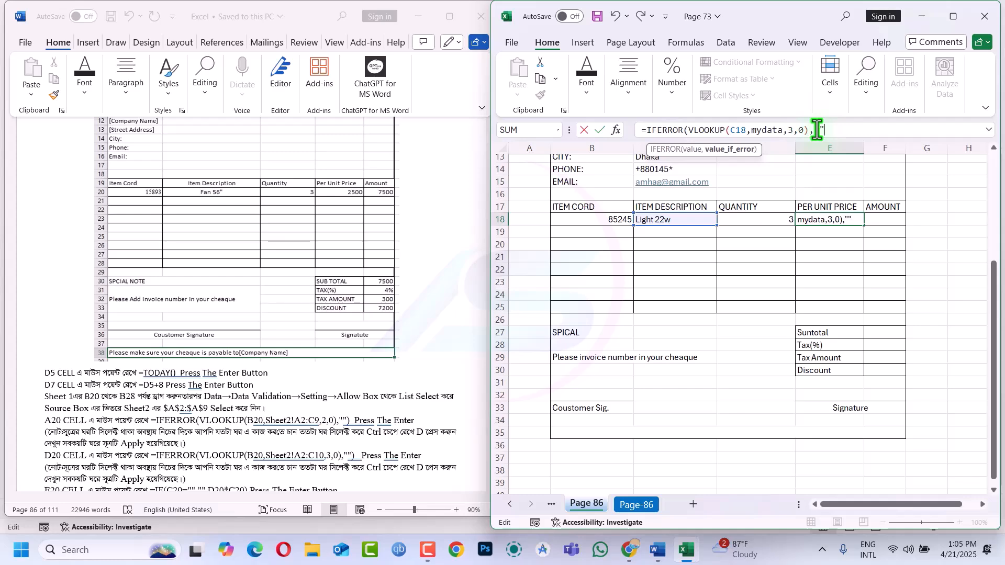
type("\"\"")
key("Return")
key("Return")
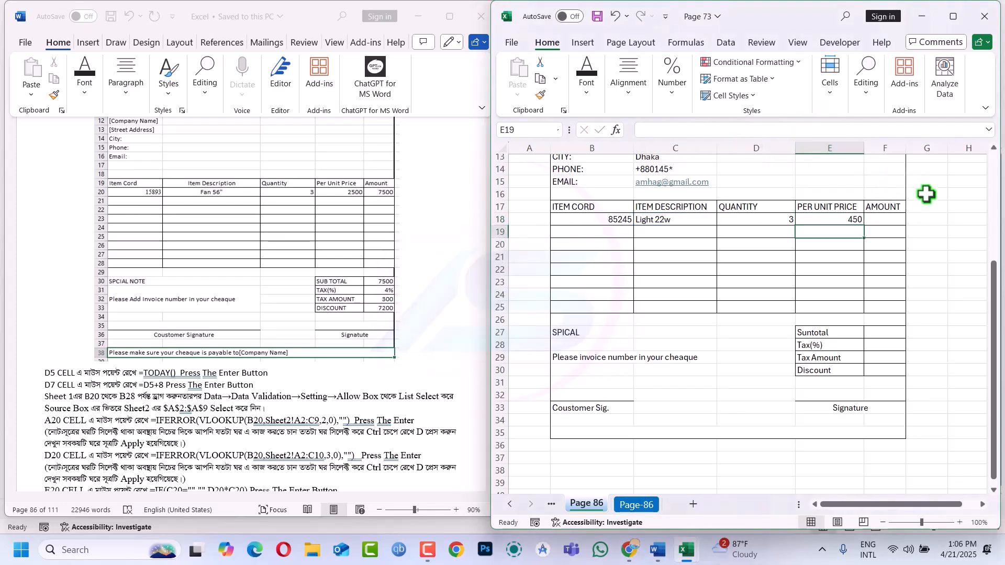
Enter =D18*E18 in the Amount cell F18
left_click(876, 216)
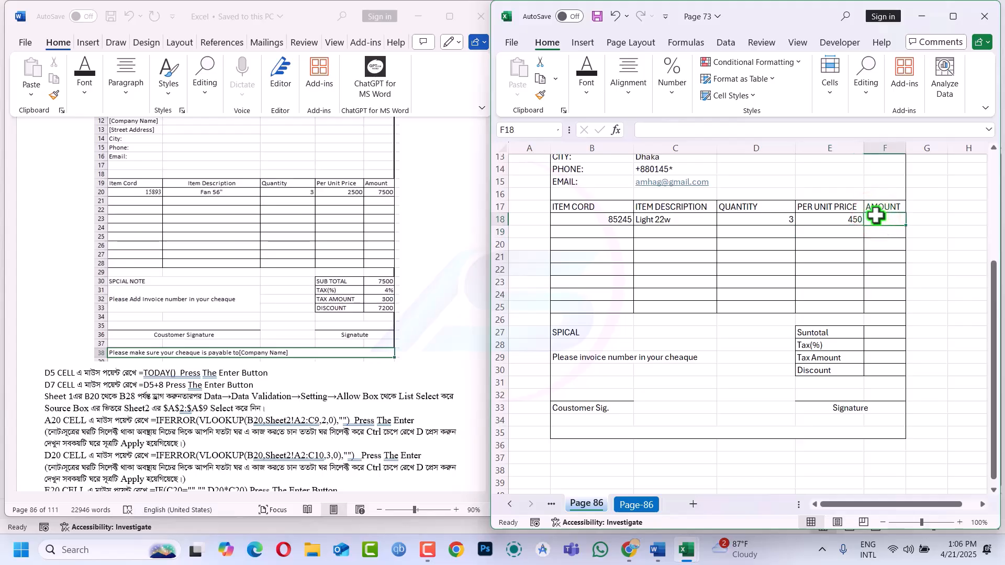
type("=")
left_click(782, 217)
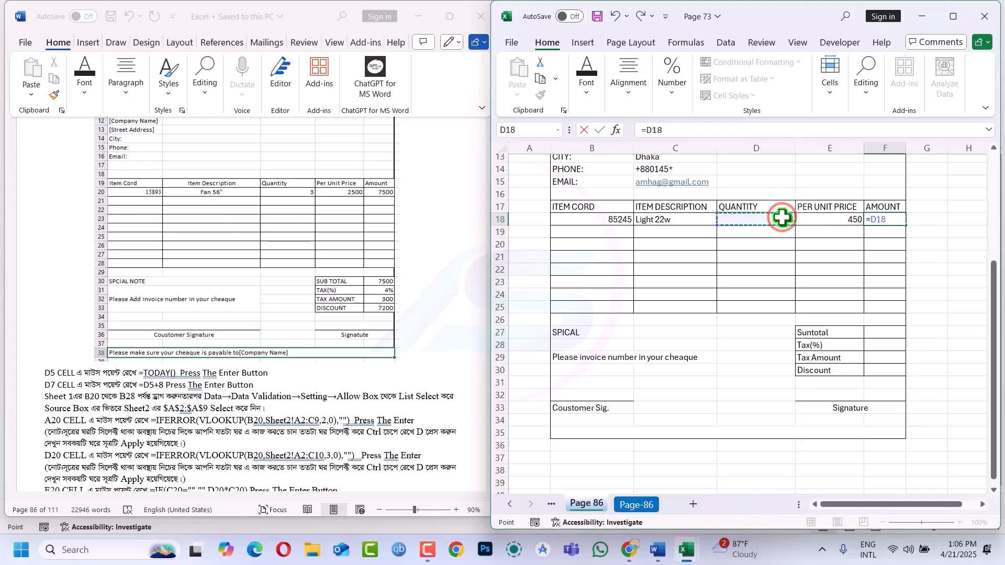
type("*")
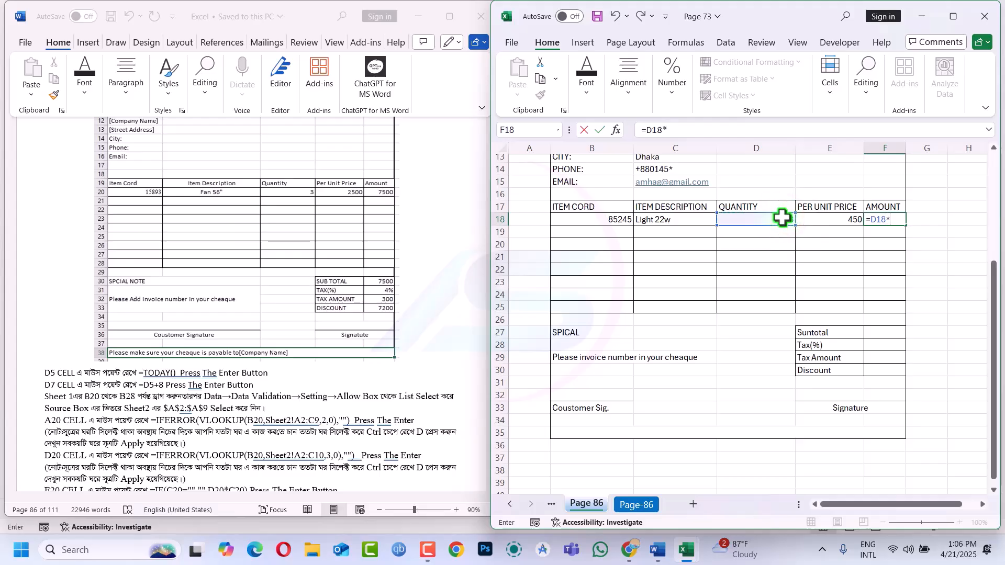
left_click(830, 220)
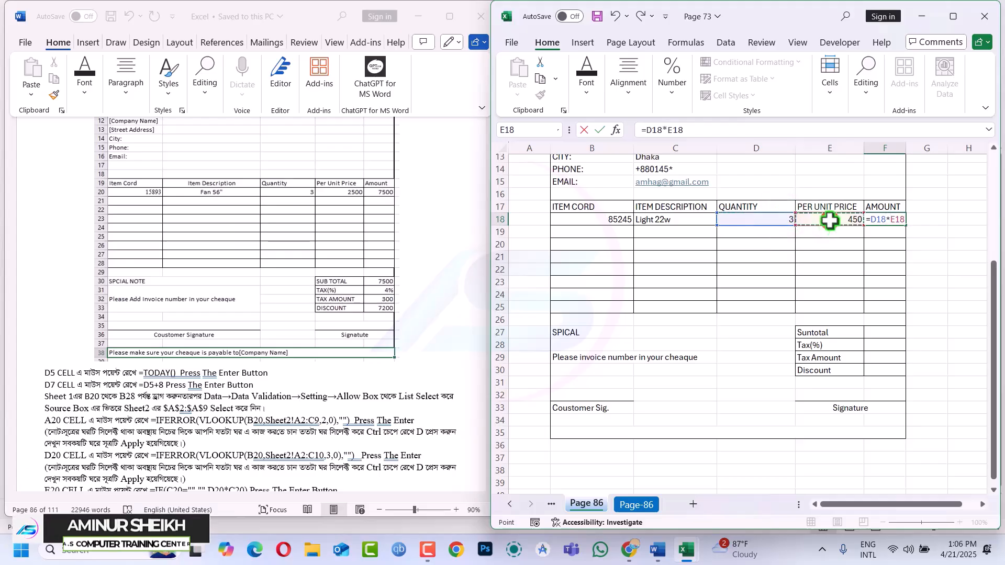
key("Return")
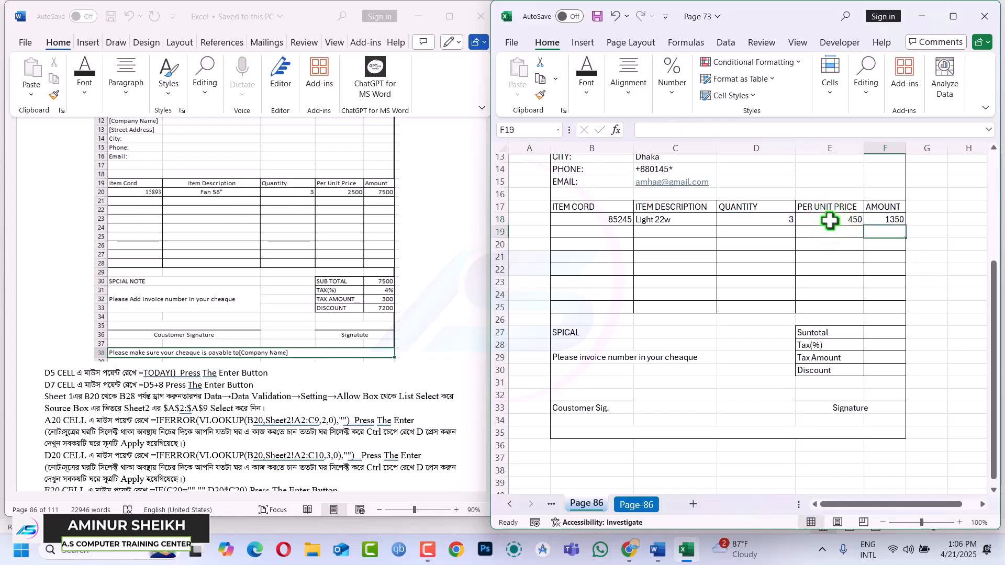
left_click(878, 222)
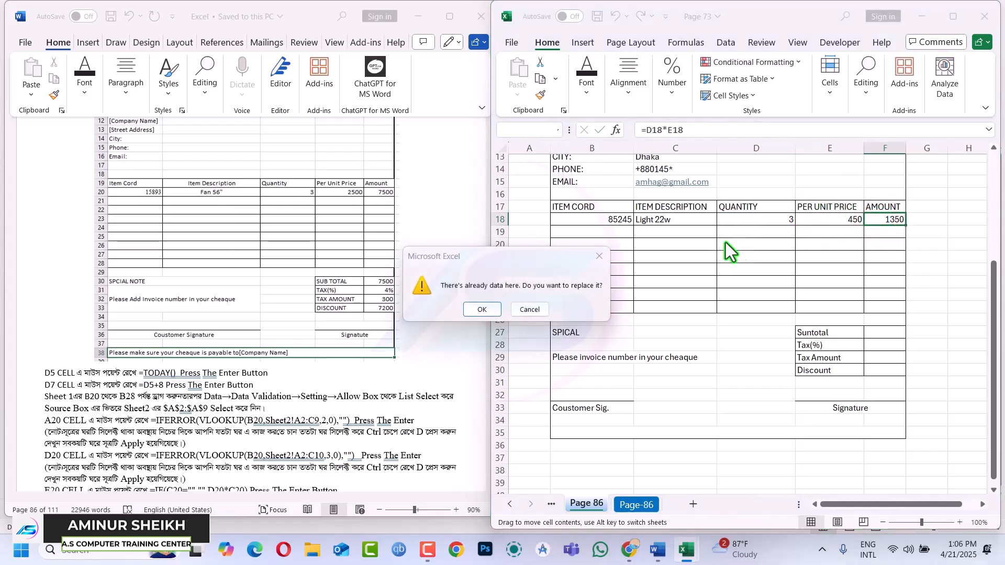
left_click(599, 256)
Change F18 to =IF(D18="","",D18*E18) so the amount stays blank without a quantity
left_click(873, 216)
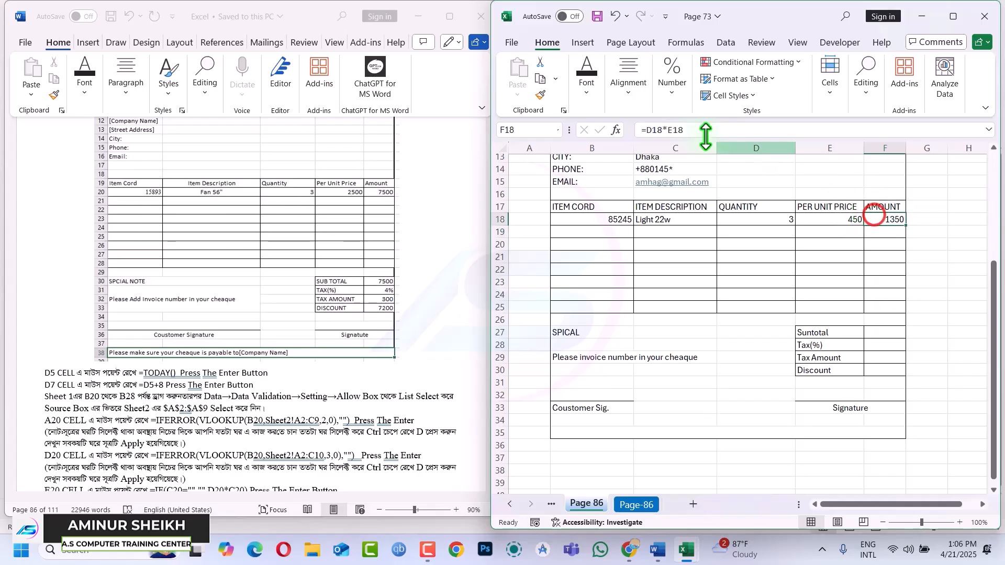
left_click(645, 130)
type("if")
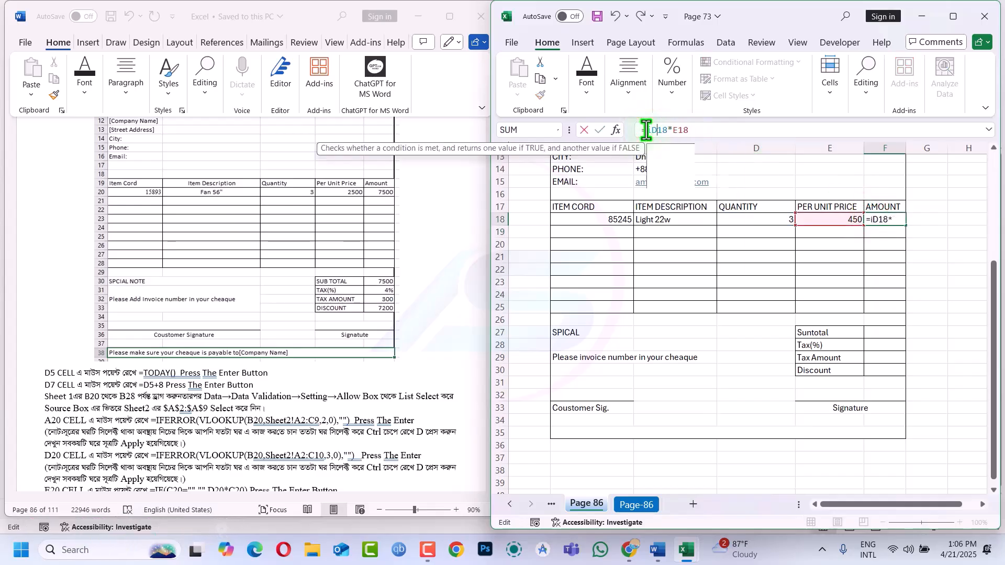
key("Tab")
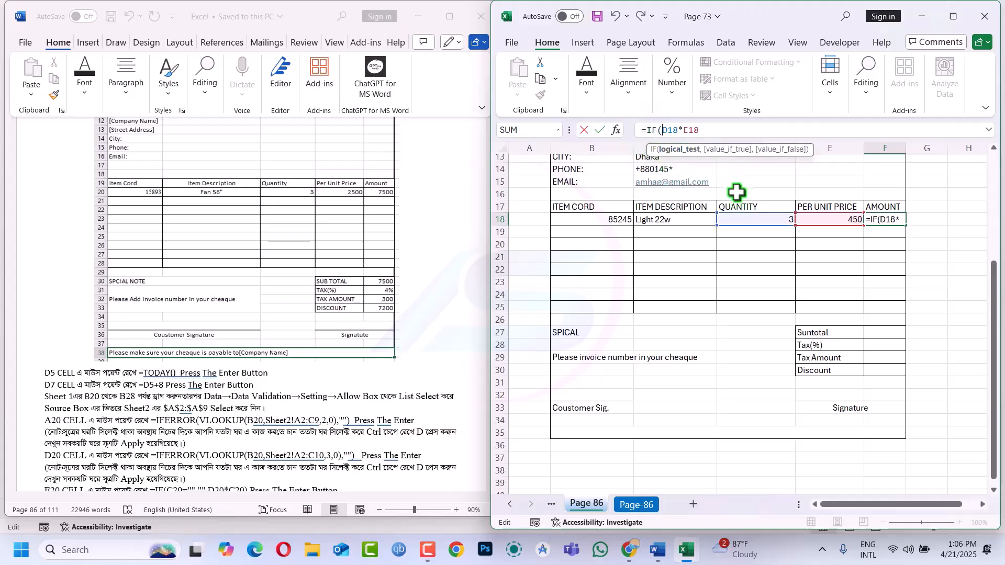
left_click(765, 219)
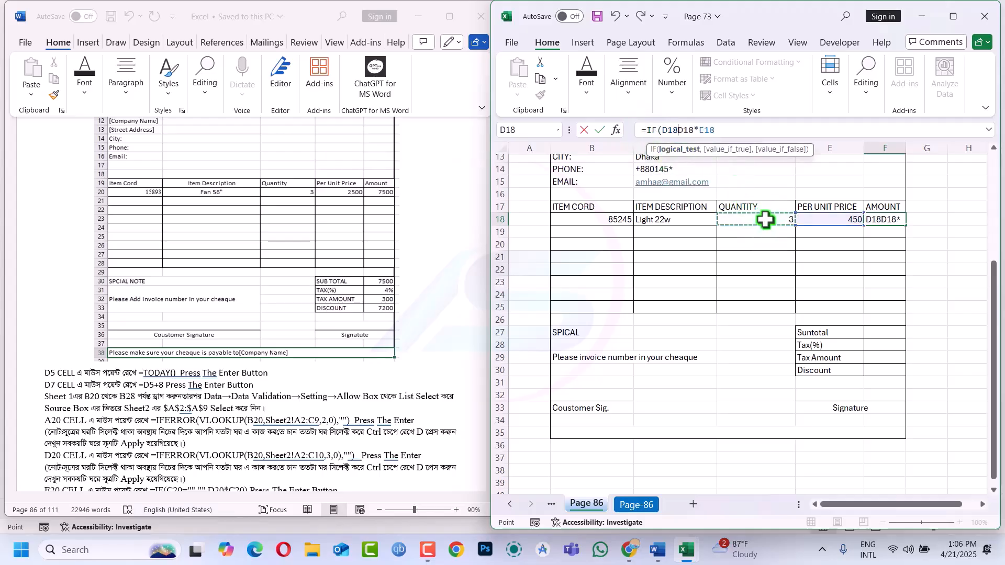
type("=")
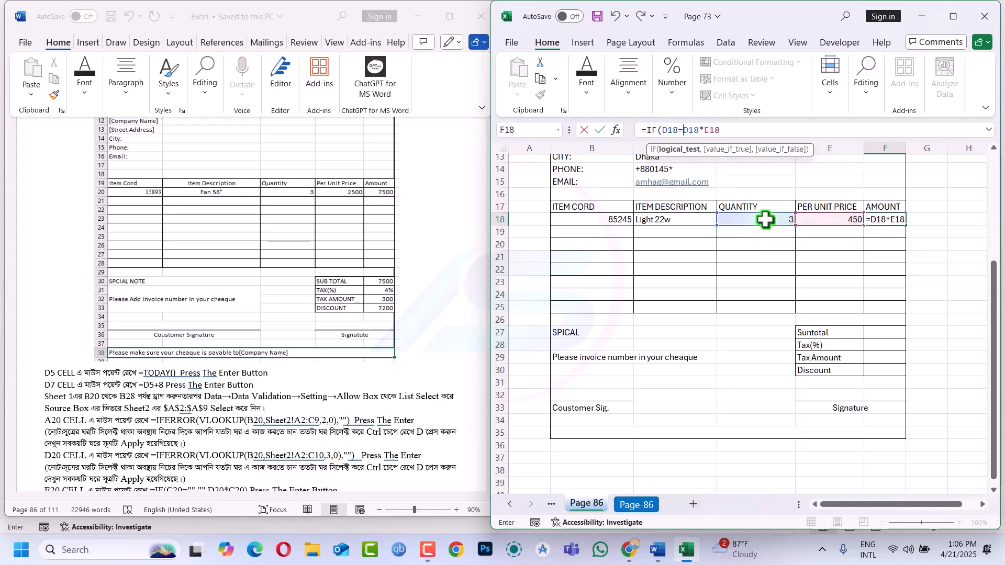
type("\"\"")
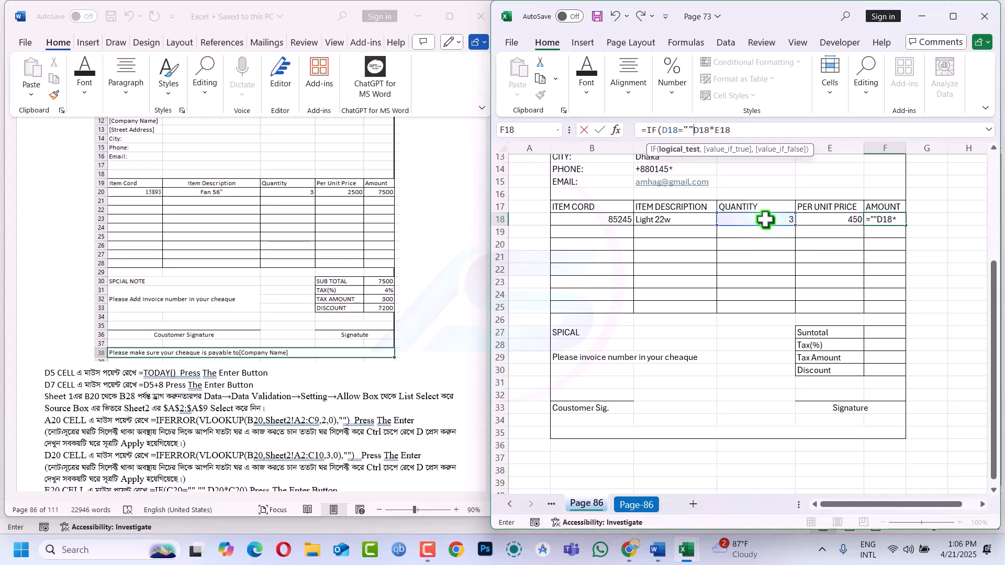
type(",")
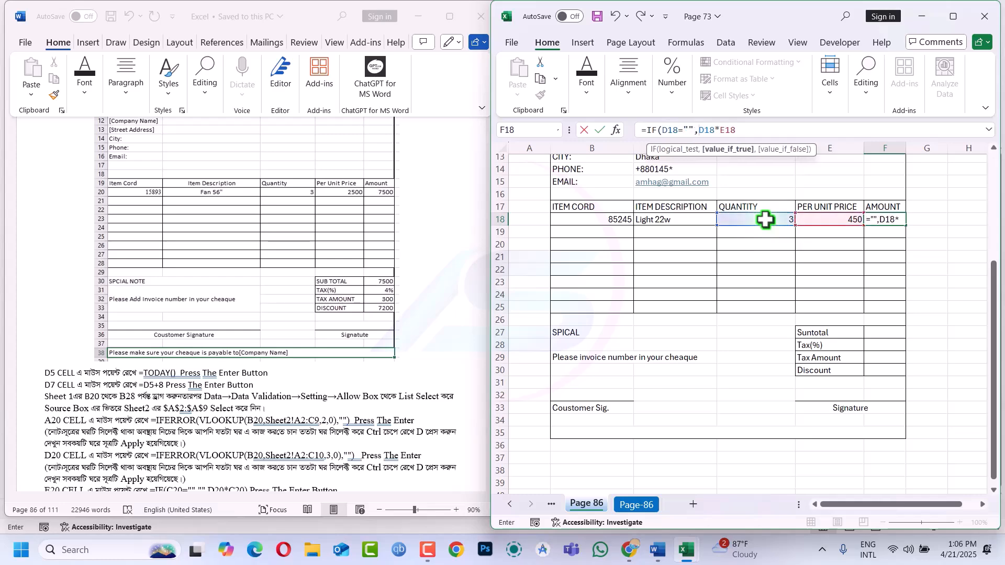
type("\"\",")
key("Return")
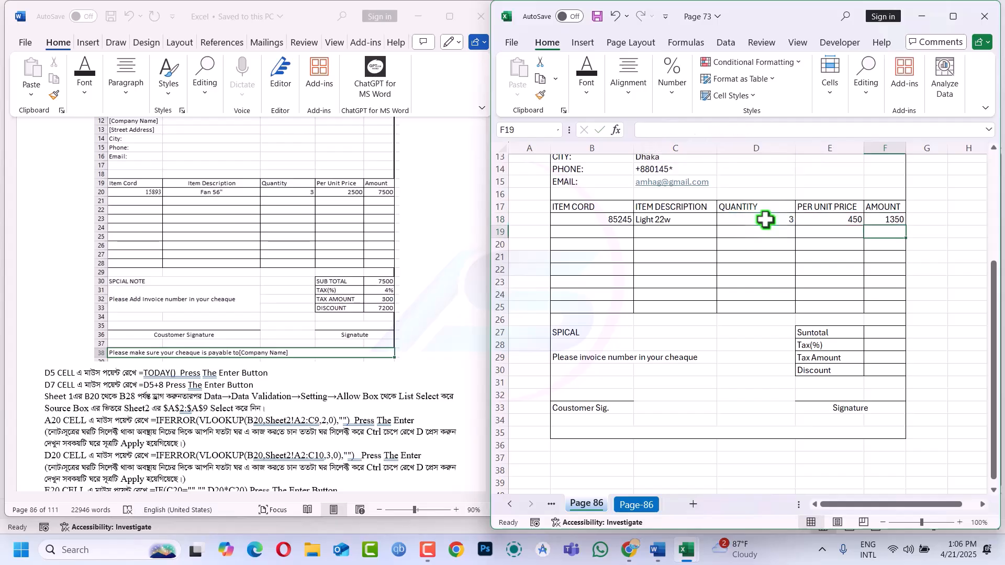
Fill E18:F25 with E18's IFERROR/VLOOKUP price formula using Ctrl+Enter
left_click(833, 220)
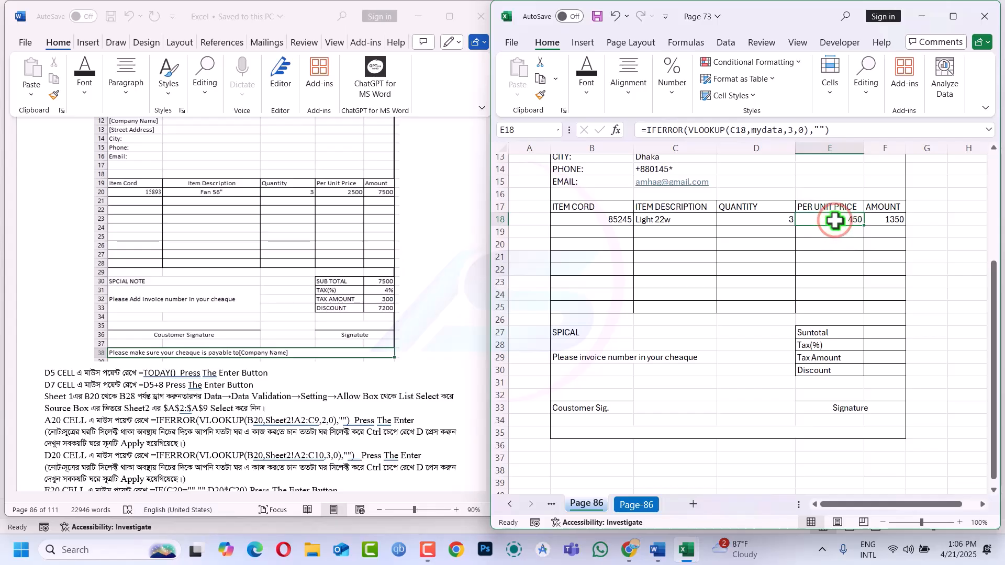
left_click(784, 219)
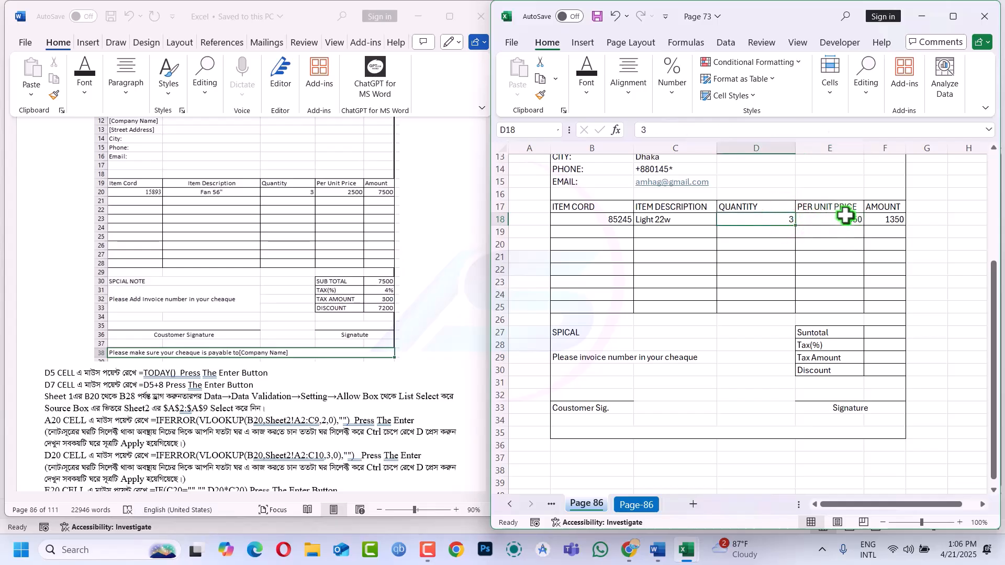
left_click_drag(841, 217, 879, 305)
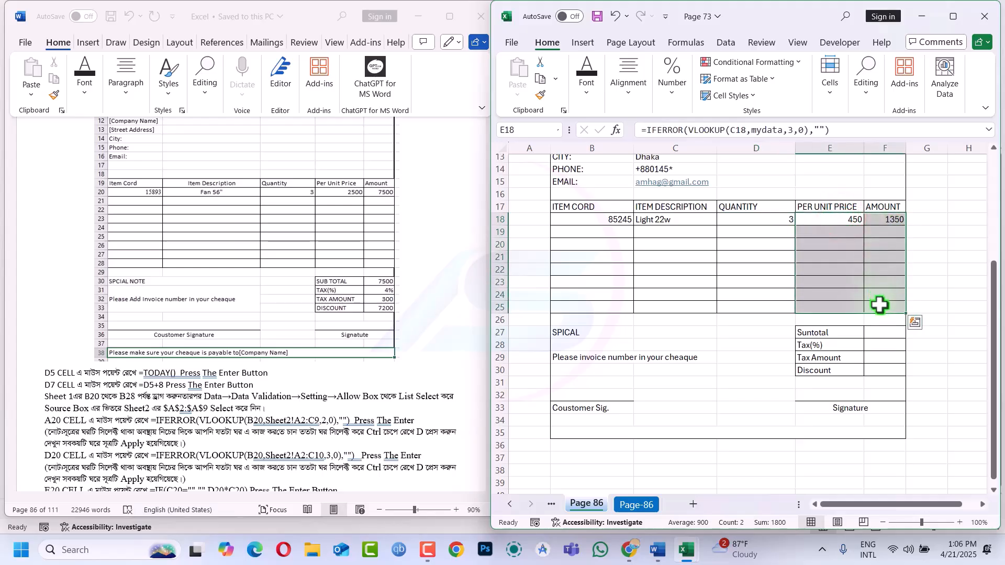
key("F2")
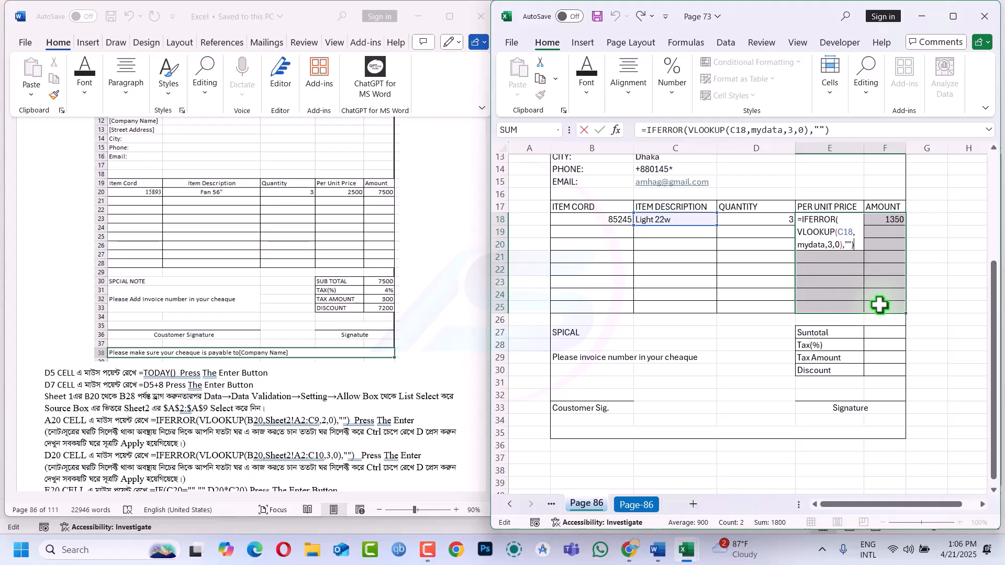
key("ctrl+Return")
Check the filled formulas in E22, F21, F23, E23, E25 and F18
left_click(824, 267)
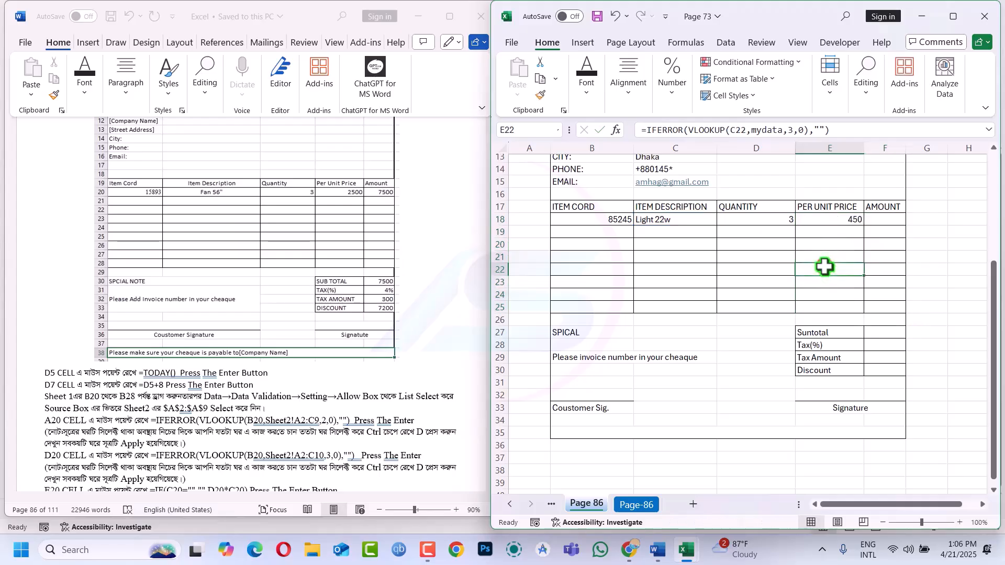
left_click(880, 257)
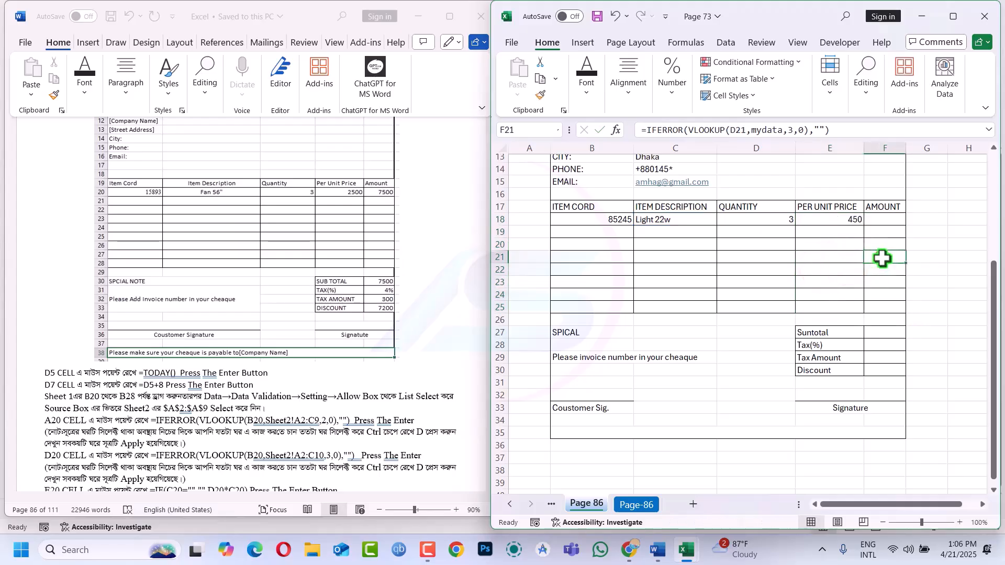
left_click(871, 285)
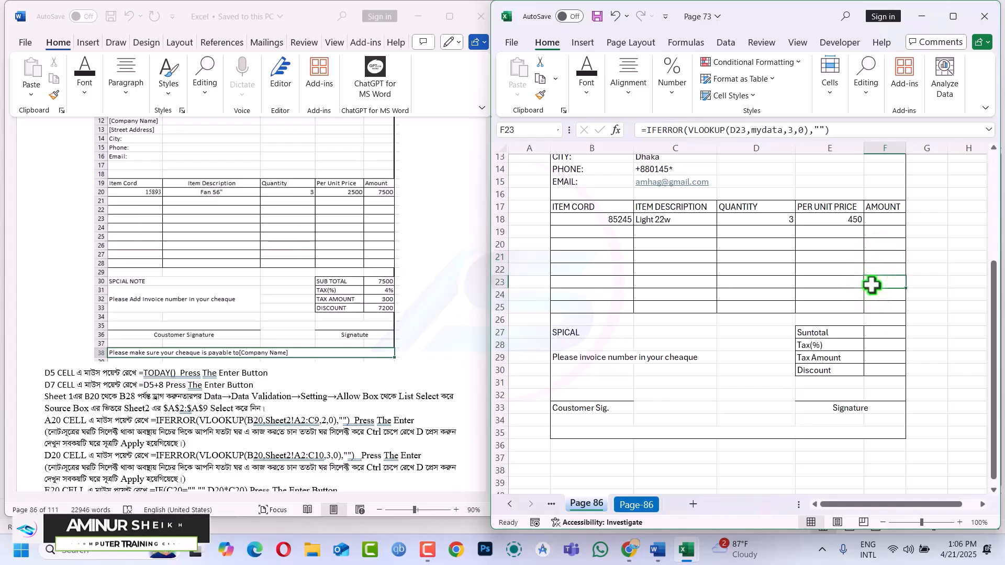
left_click(841, 287)
left_click(853, 306)
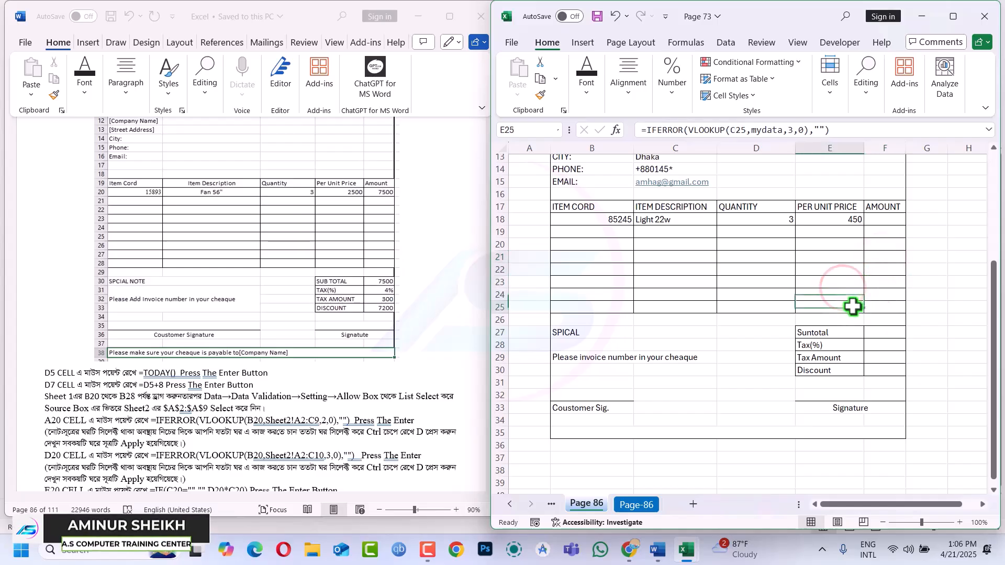
left_click(878, 220)
left_click(878, 220)
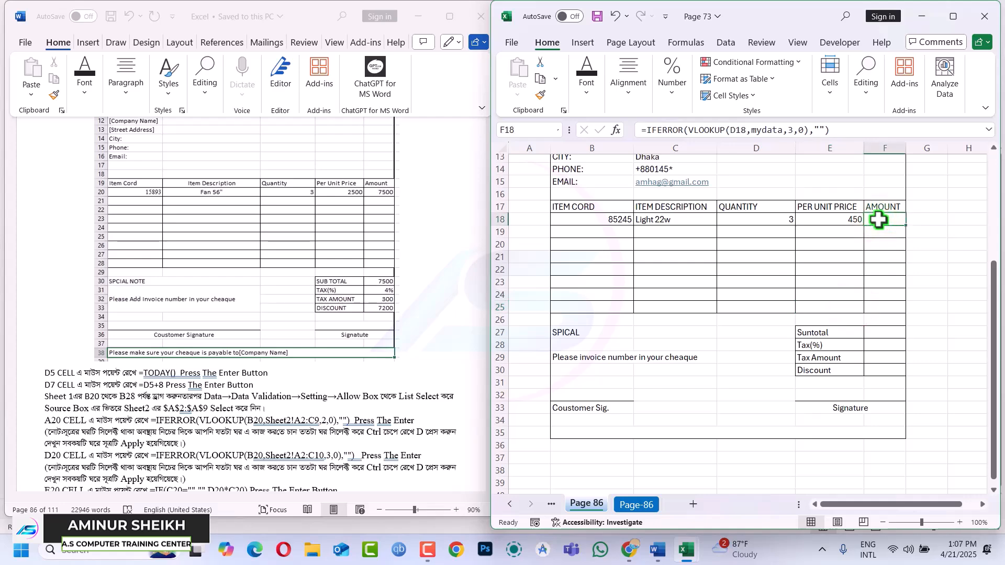
double_click(878, 219)
key("Escape")
double_click(878, 220)
key("Escape")
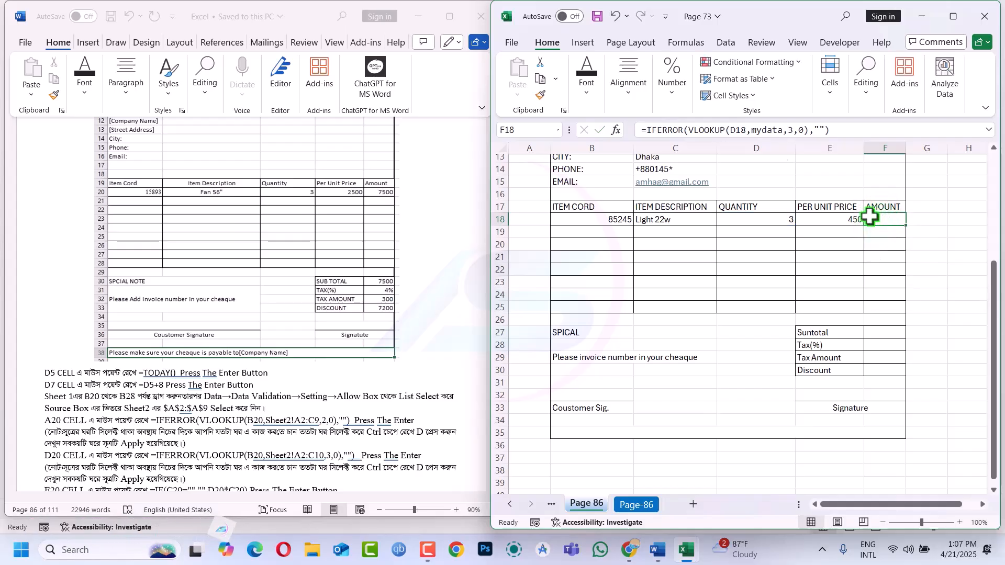
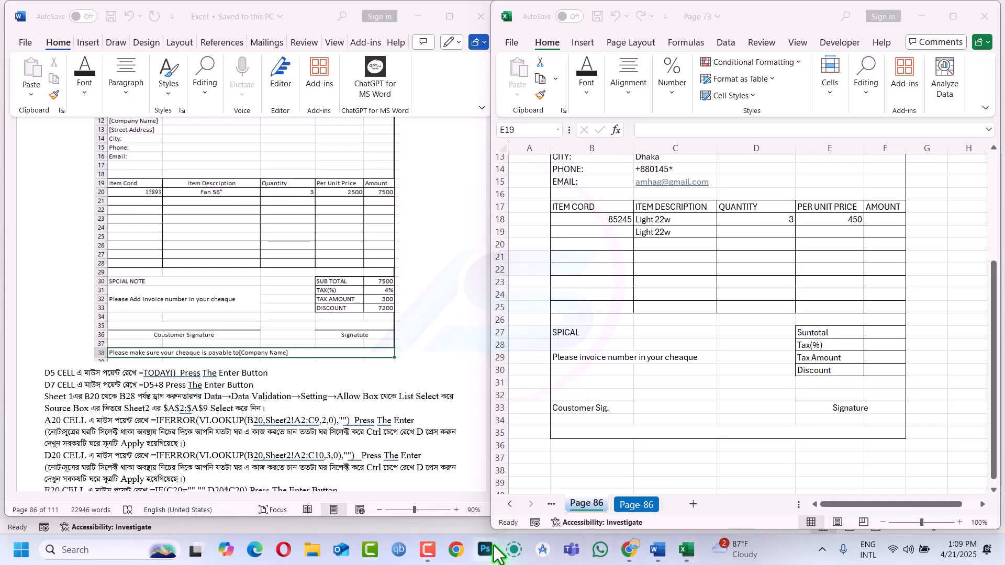
Fill E18:E25 with E18's VLOOKUP unit-price formula using F2 and Ctrl+Enter
mouse_move(425, 549)
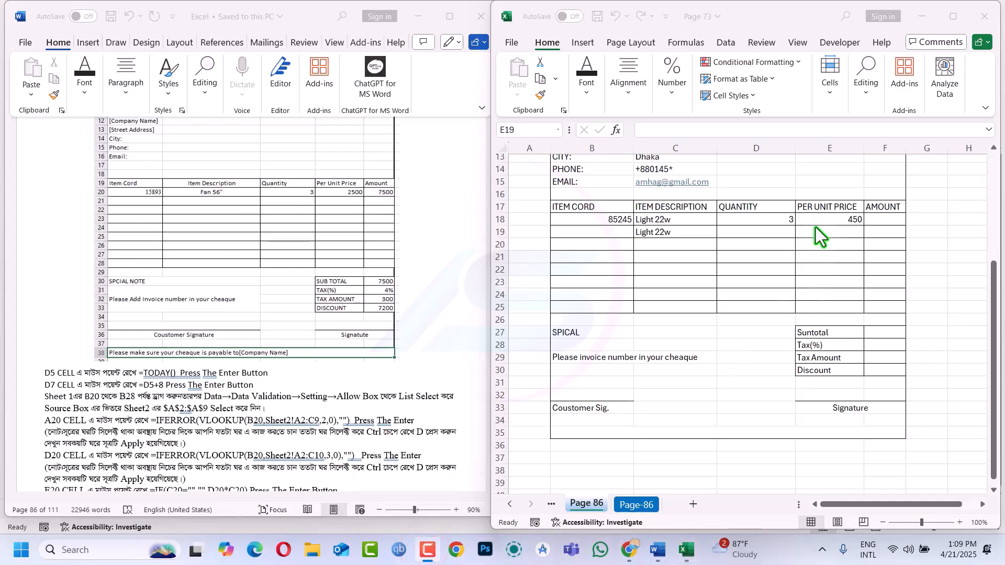
left_click(834, 217)
left_click(834, 218)
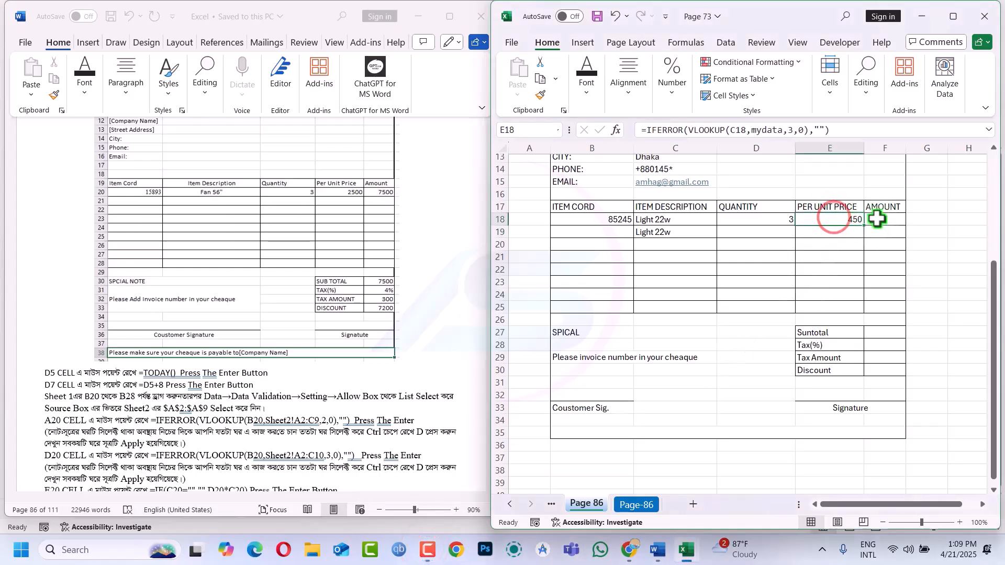
left_click_drag(816, 220, 878, 309)
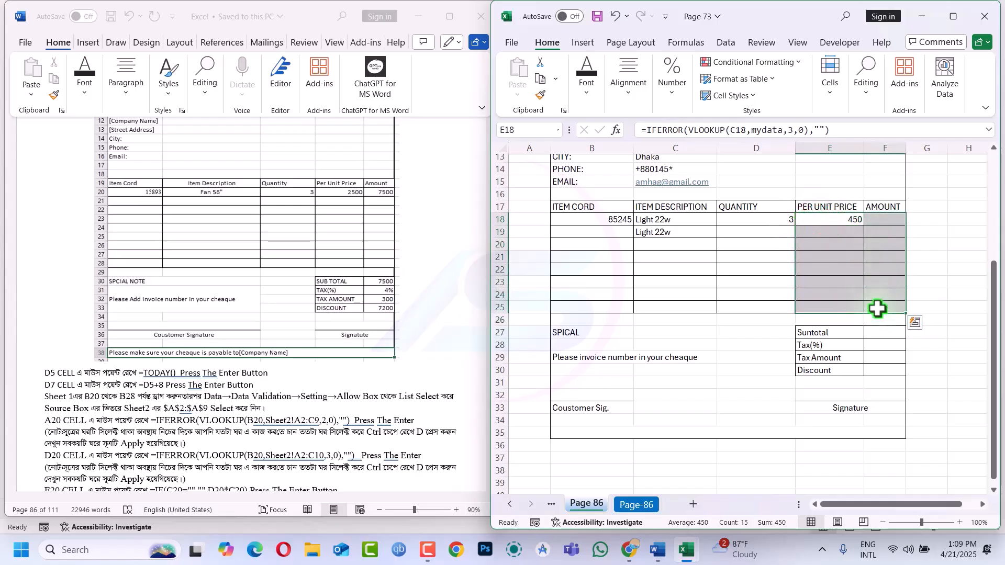
left_click(851, 228)
left_click_drag(844, 216, 847, 309)
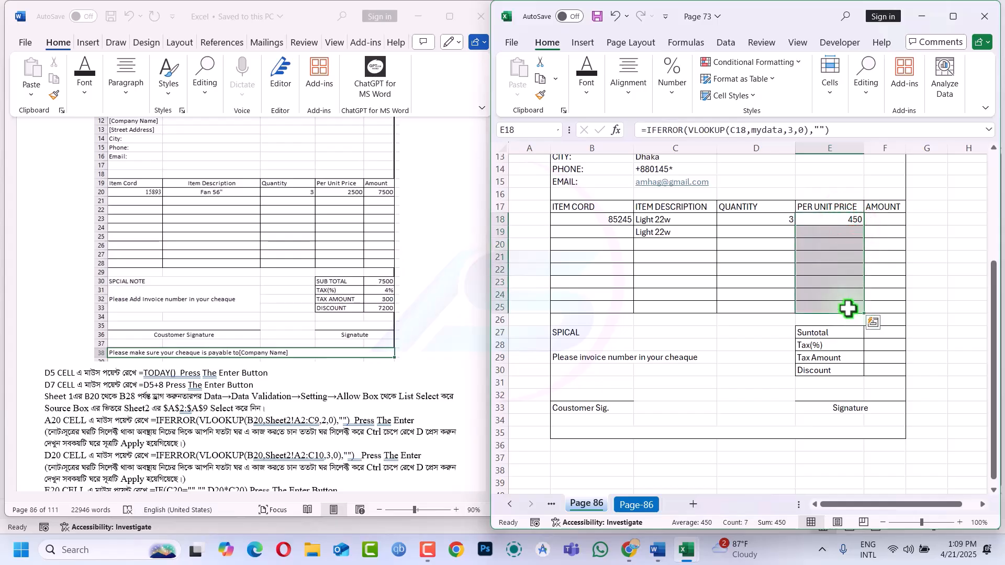
key("F2")
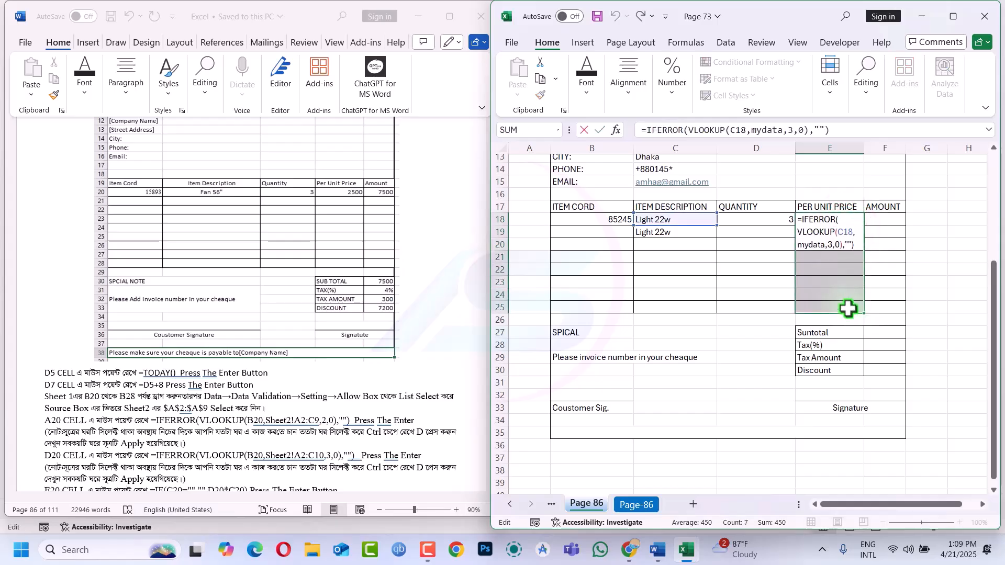
key("ctrl+Return")
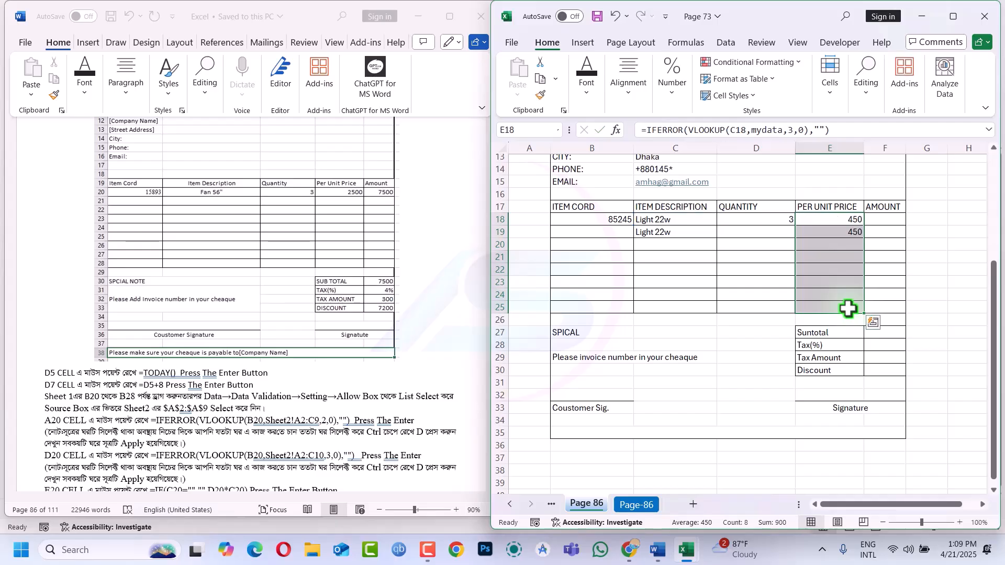
left_click(853, 230)
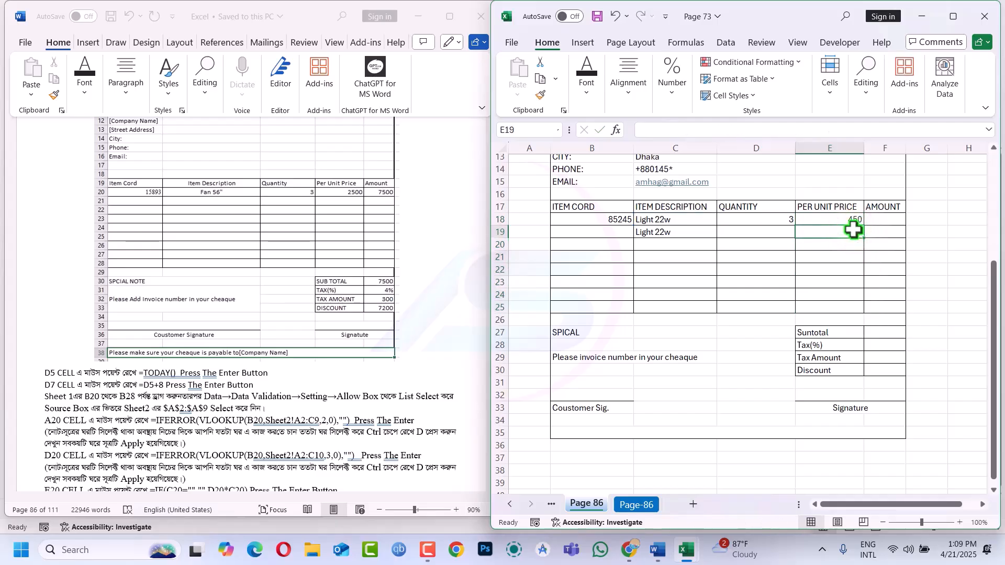
Clear the wrong formulas from Amount cells F18:F25
left_click(876, 220)
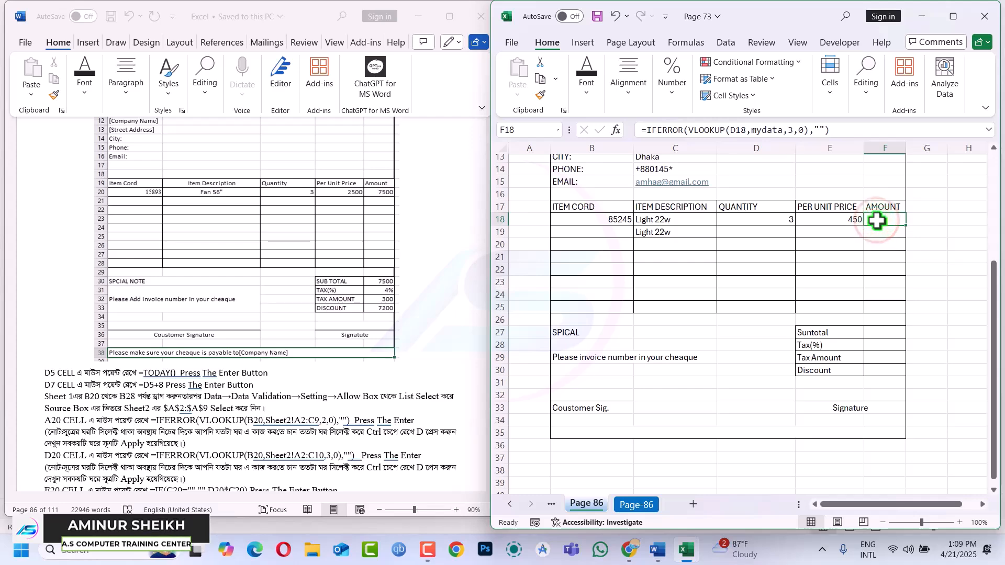
left_click_drag(876, 220, 884, 313)
key("Delete")
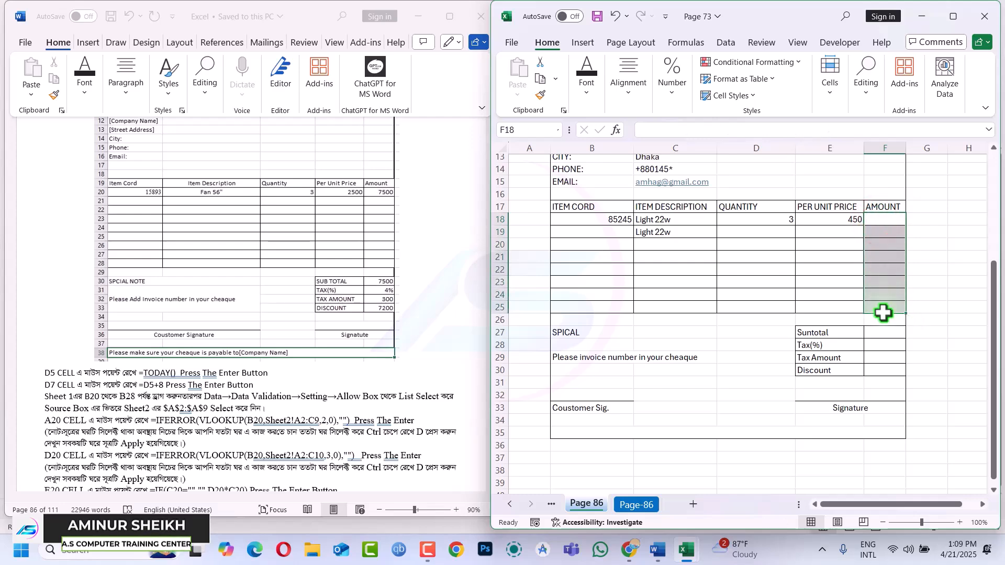
Enter =IF(D18="","",D18*E18) in F18 so it shows 1350
left_click(884, 220)
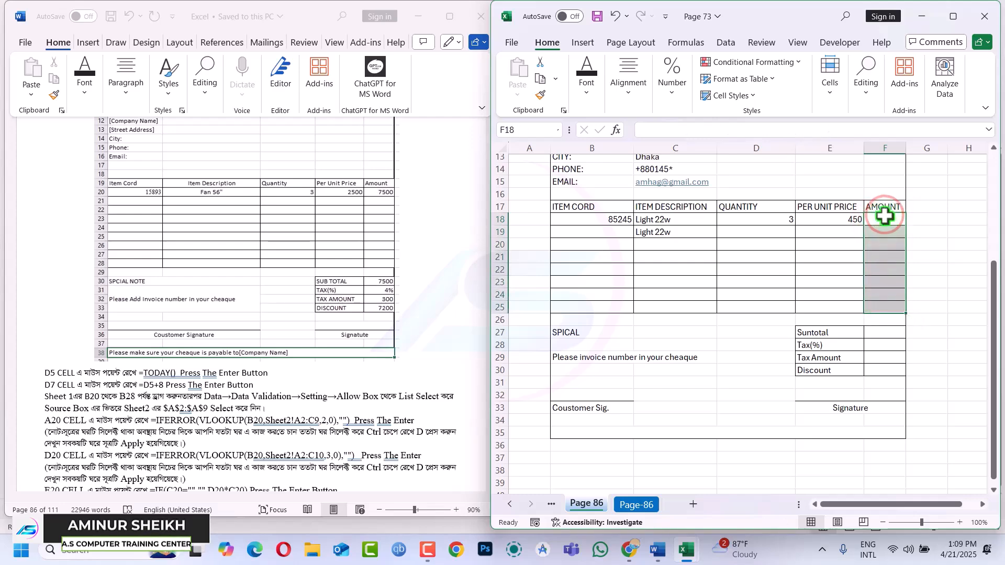
type("=")
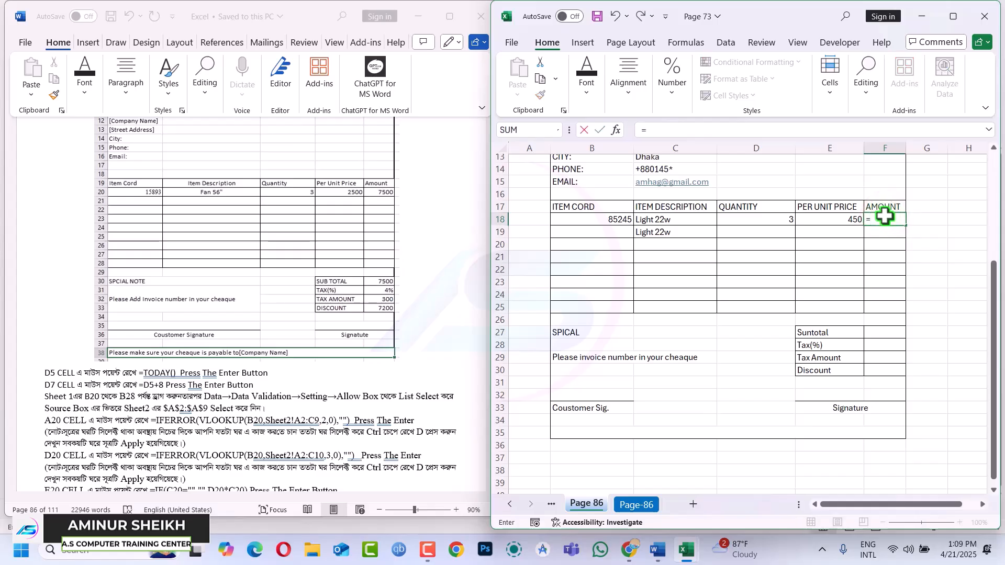
type("IF(")
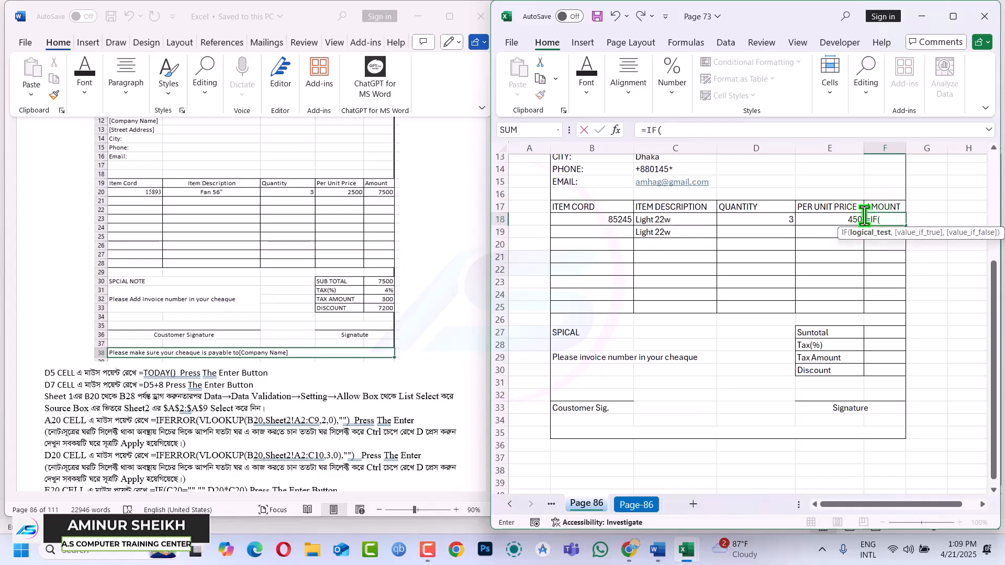
left_click(783, 221)
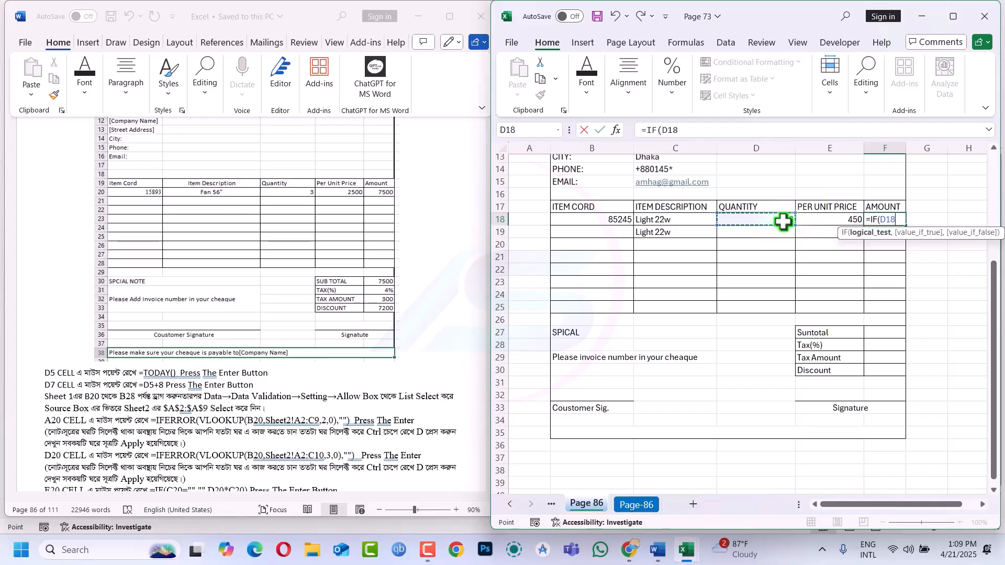
type("=\"\",\"\",")
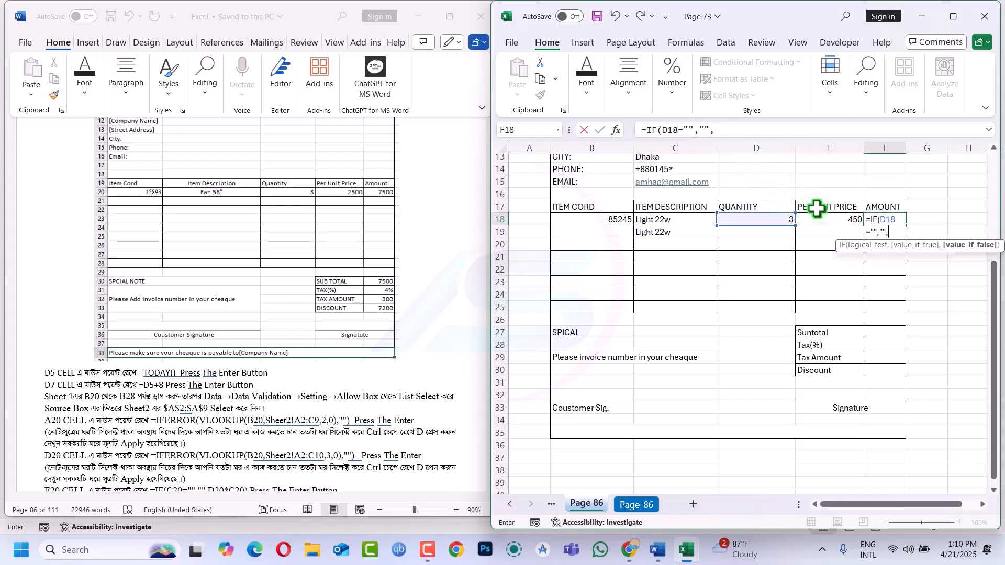
left_click(783, 219)
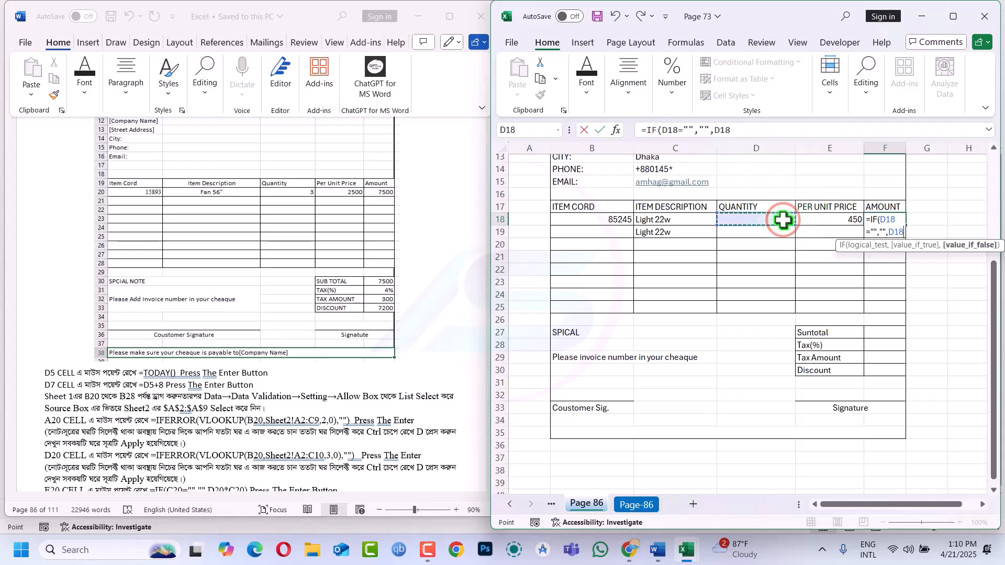
type("*")
left_click(831, 220)
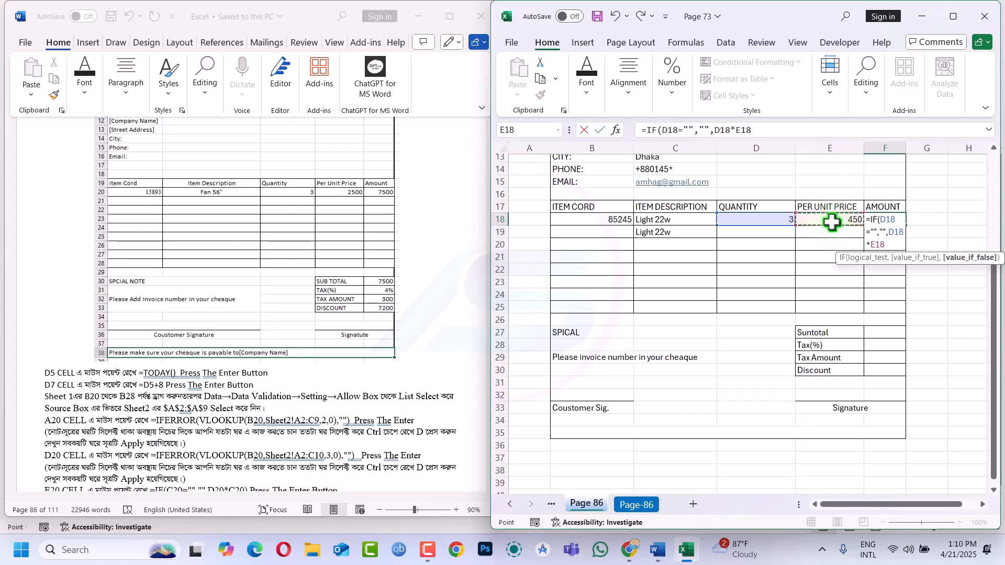
key("Return")
Fill the amount formula down F18:F25 with Ctrl+Enter
left_click(883, 219)
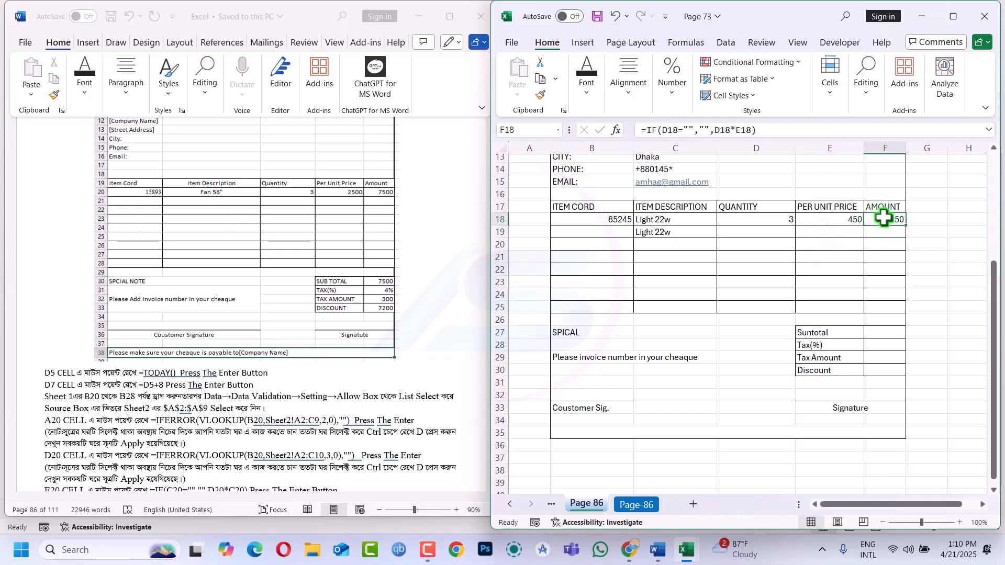
left_click_drag(883, 219, 888, 304)
key("F2")
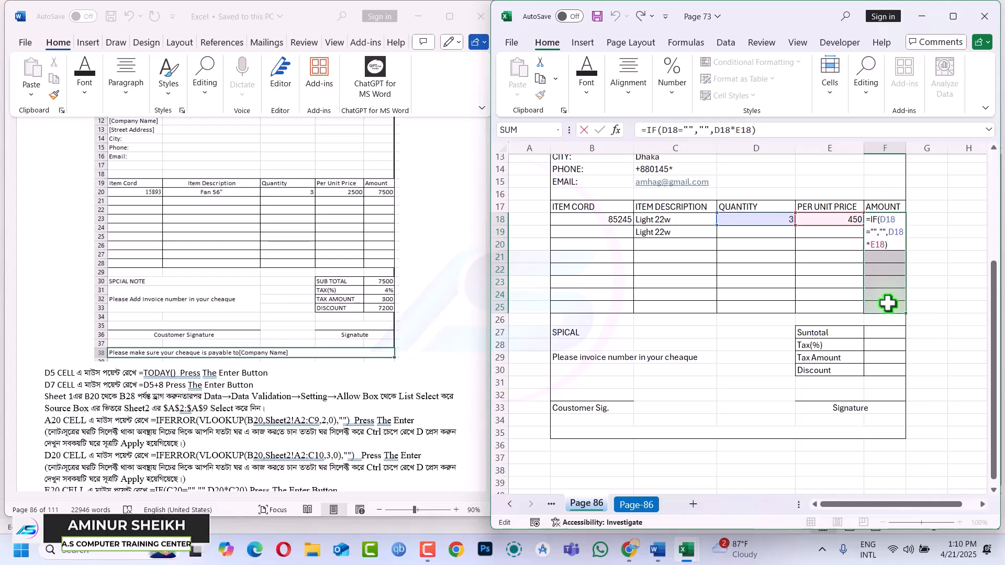
key("ctrl+Return")
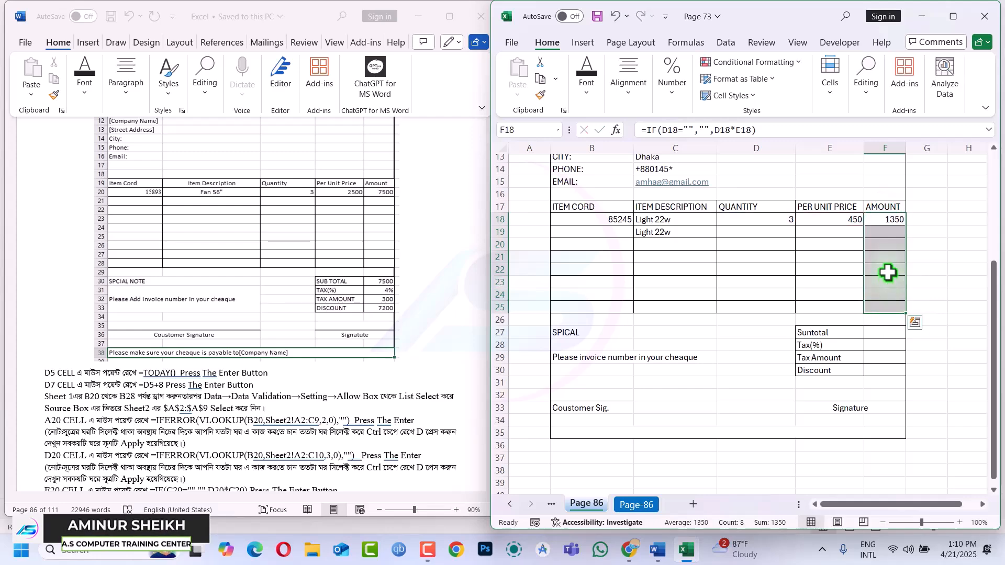
left_click(887, 272)
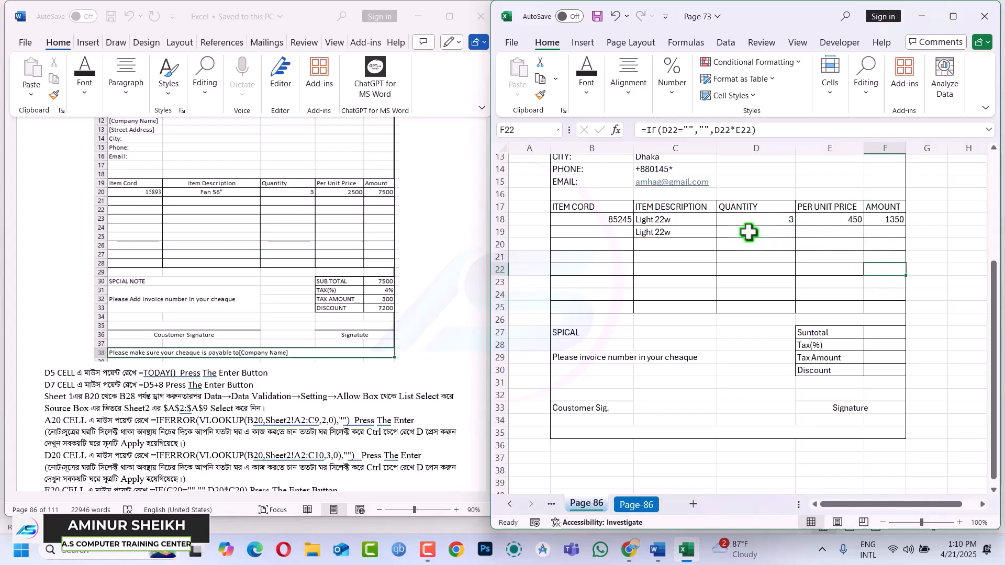
Choose Fan 56" as the second item in C19
left_click(678, 236)
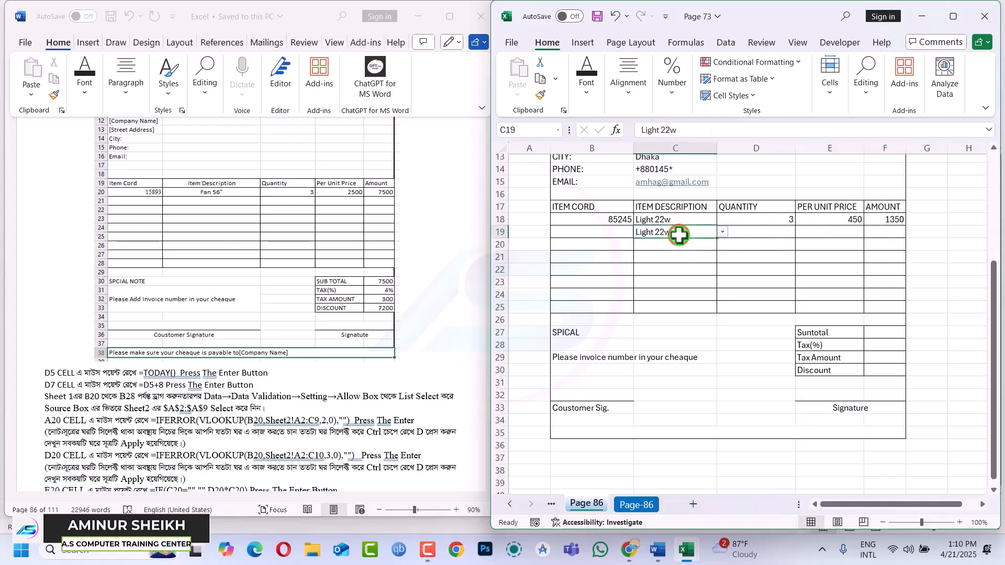
left_click(720, 230)
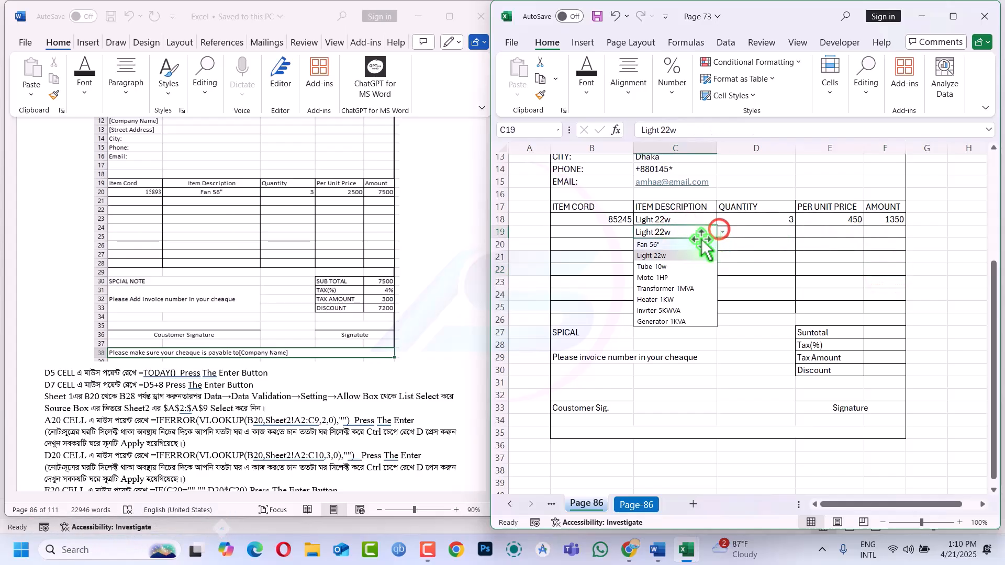
left_click(658, 246)
Fill B18's item-code lookup formula down B18:B25 with Ctrl+Enter
left_click(608, 231)
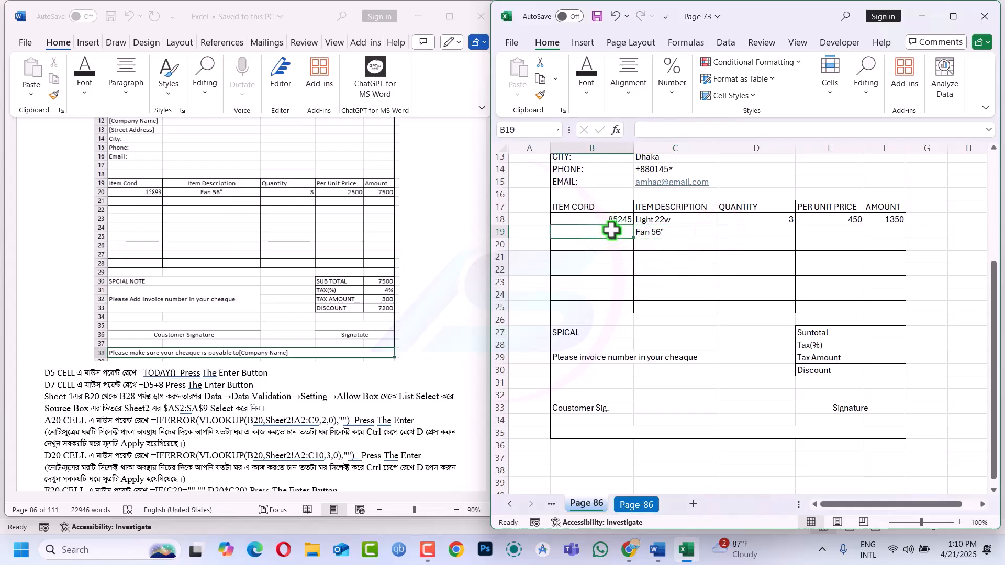
left_click_drag(614, 225, 613, 222)
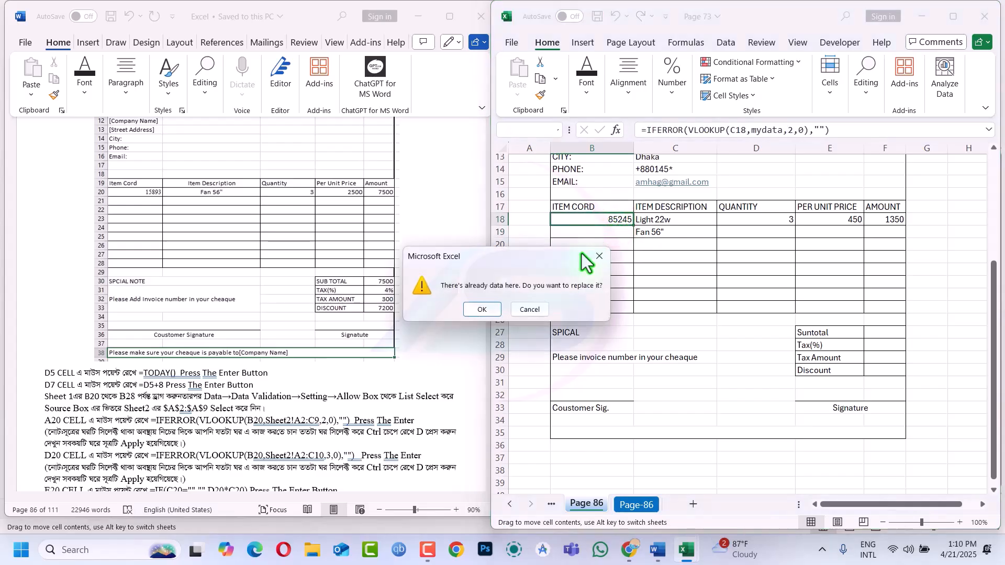
left_click(600, 256)
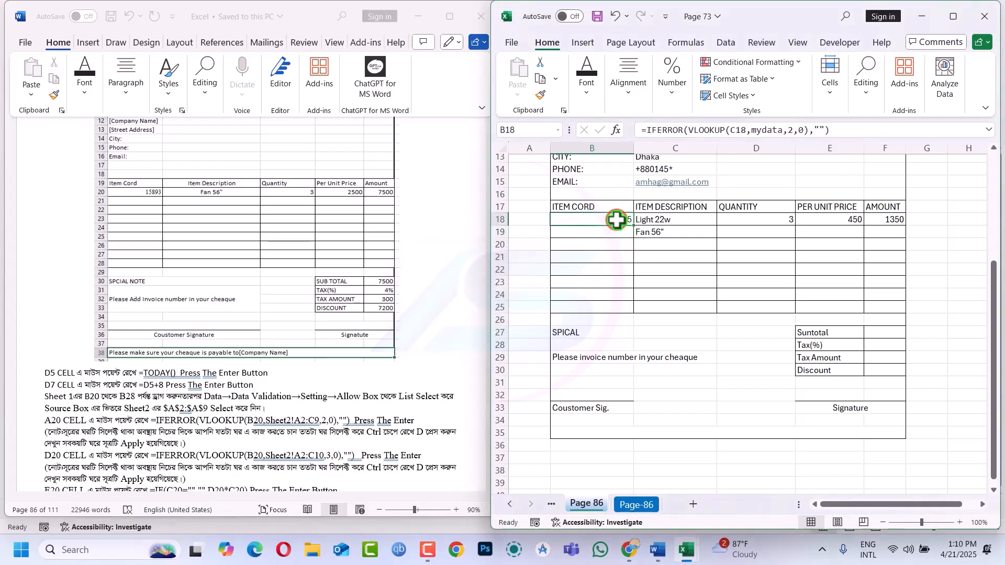
left_click_drag(616, 219, 607, 303)
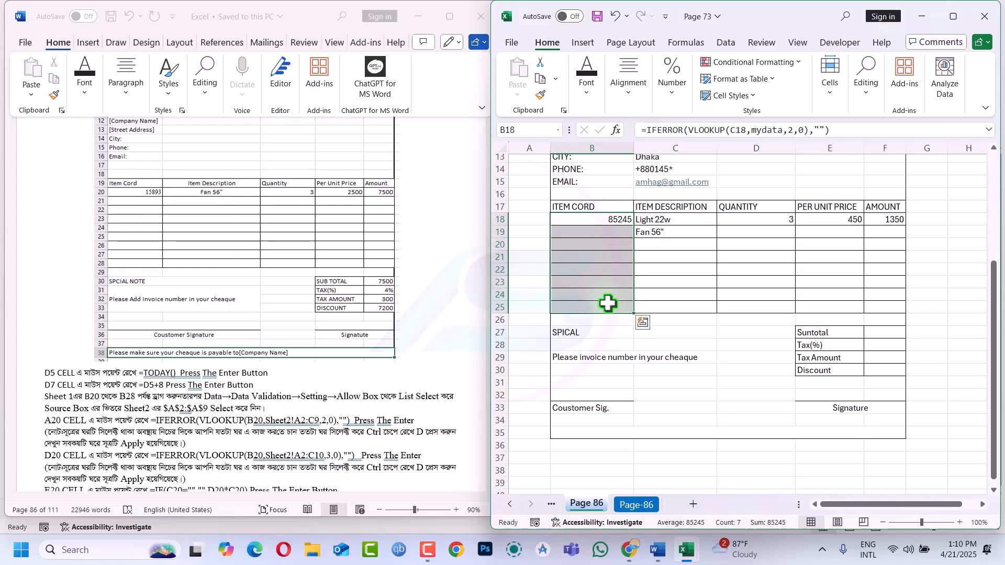
key("F2")
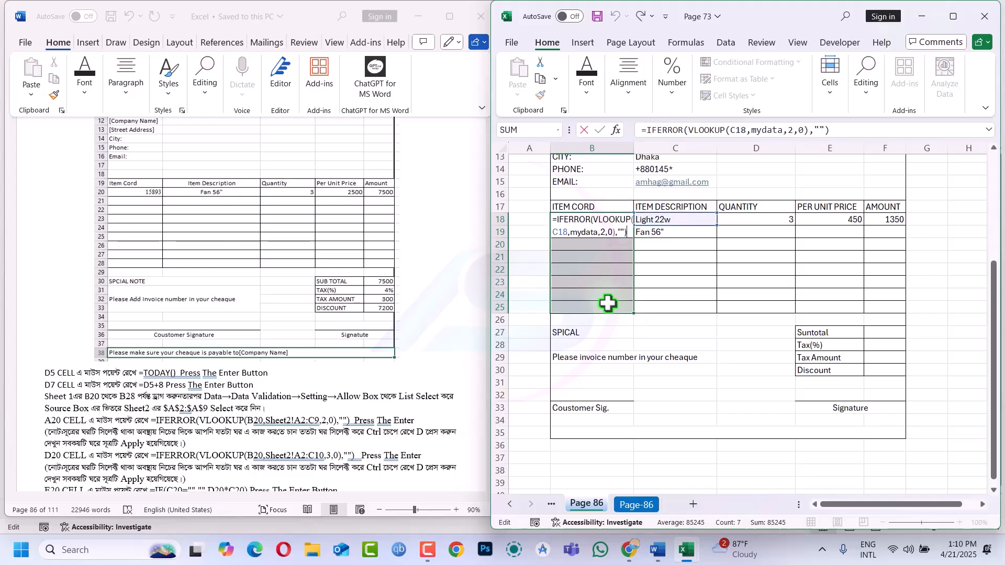
key("ctrl+Return")
left_click(611, 253)
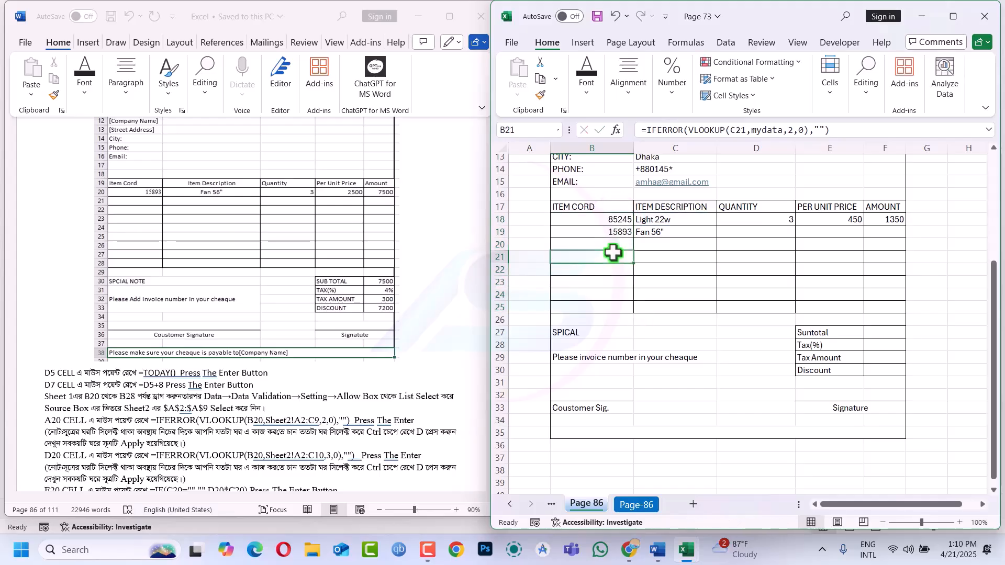
Choose Tube 10w as the row 20 item from the dropdown
left_click(665, 242)
left_click(721, 244)
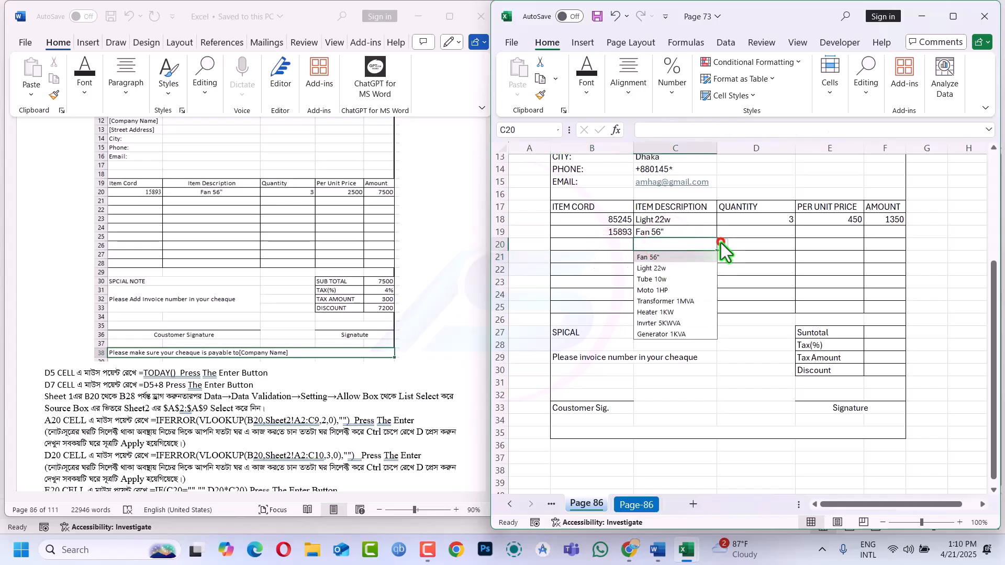
left_click(662, 279)
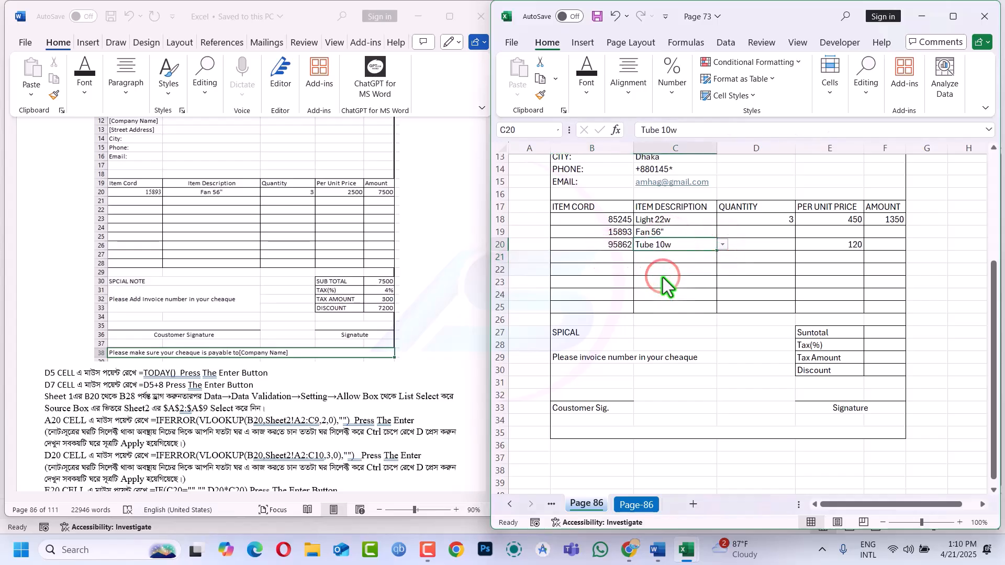
left_click(754, 231)
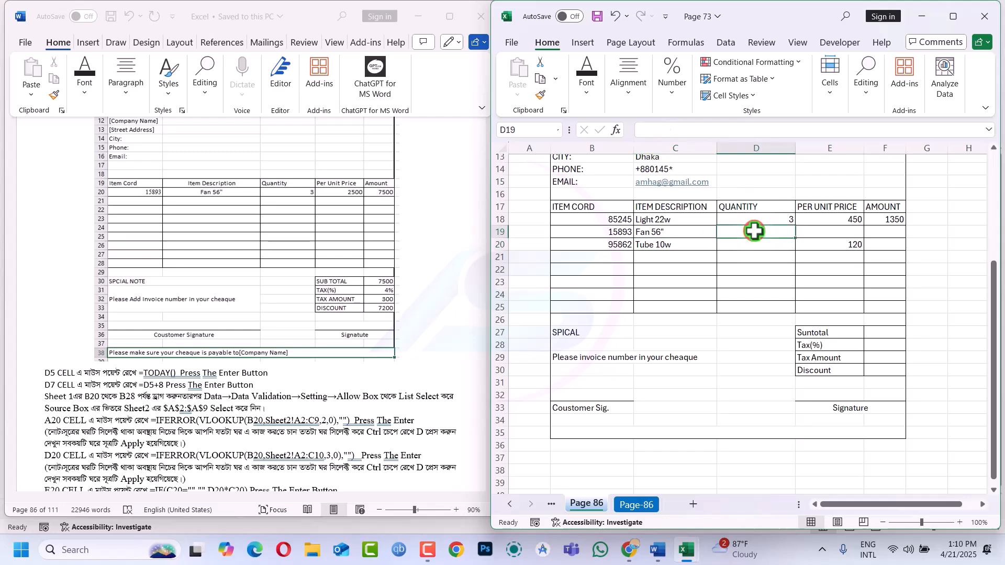
Inspect the unit-price VLOOKUP formulas in rows 18 and 20 without changing them
left_click(844, 245)
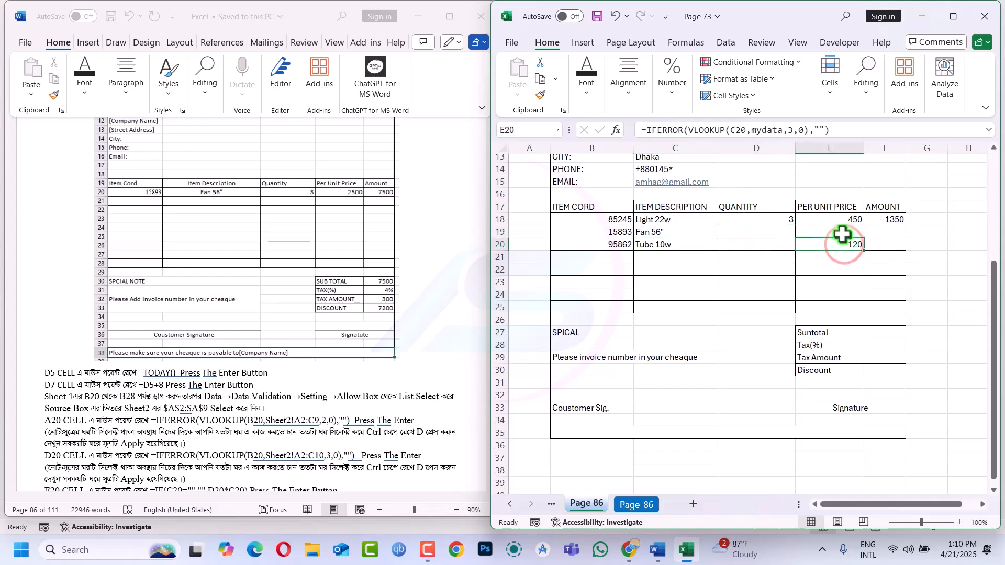
left_click(842, 234)
double_click(837, 244)
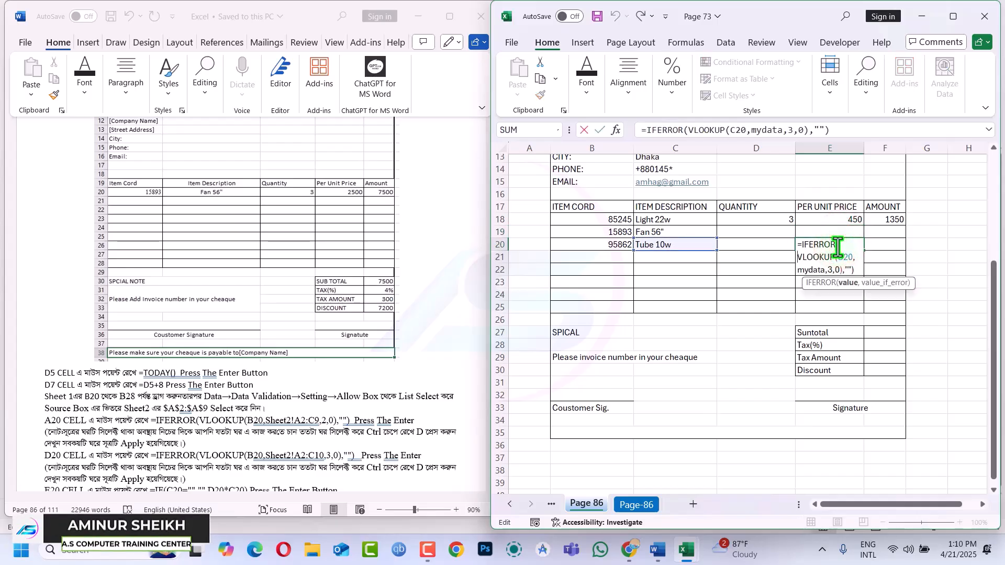
key("Escape")
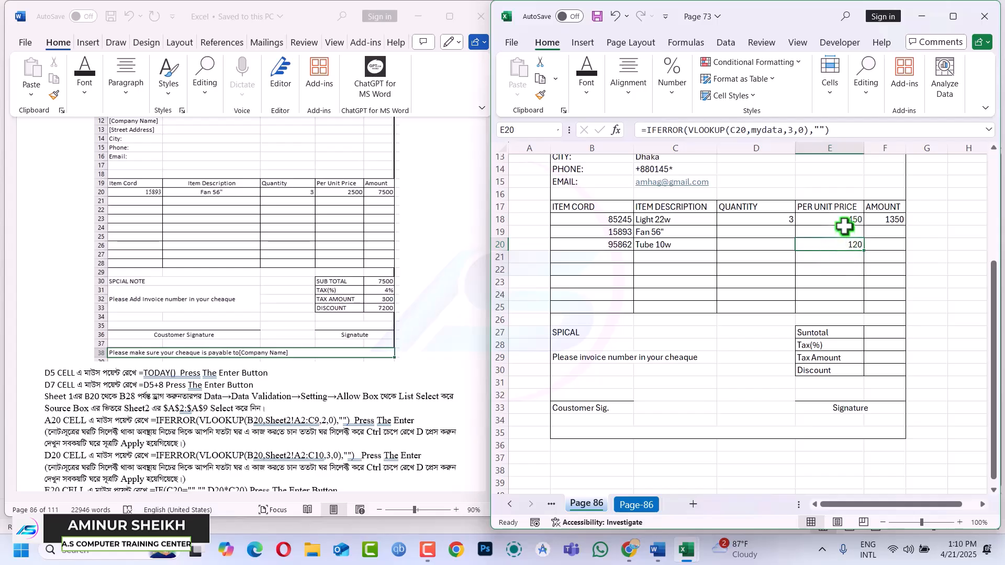
double_click(846, 217)
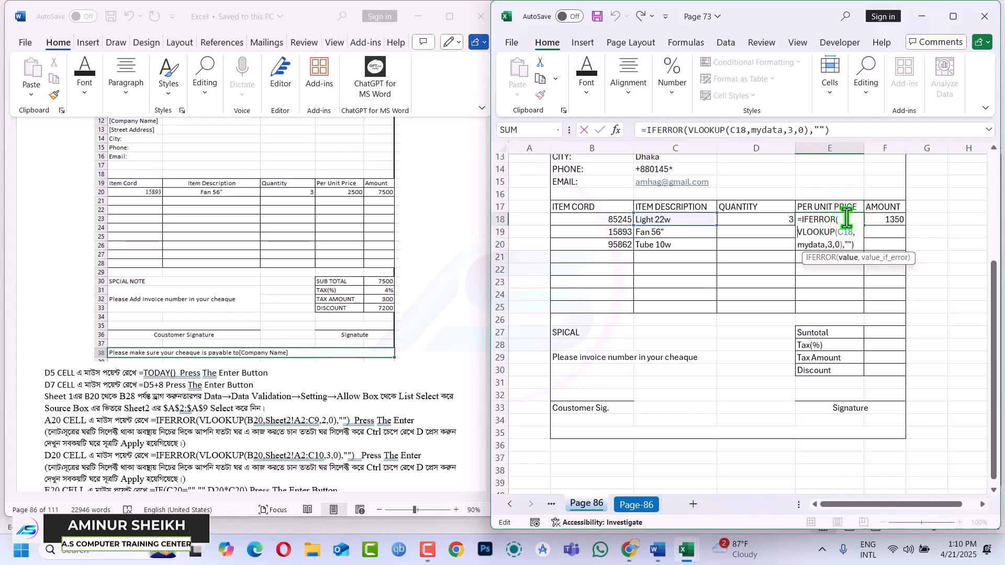
key("Escape")
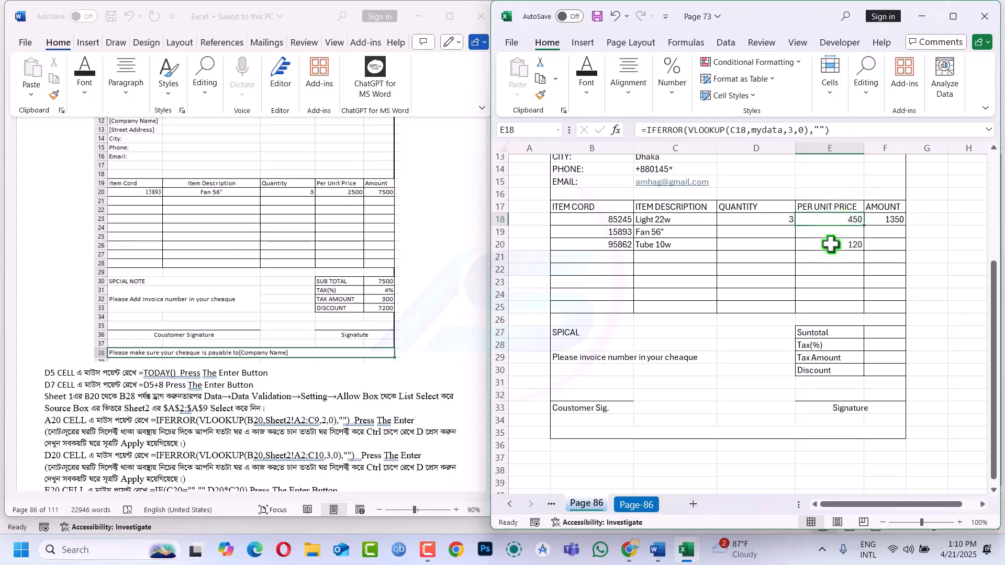
Enter quantity 3 for the Fan 56" item
left_click(784, 235)
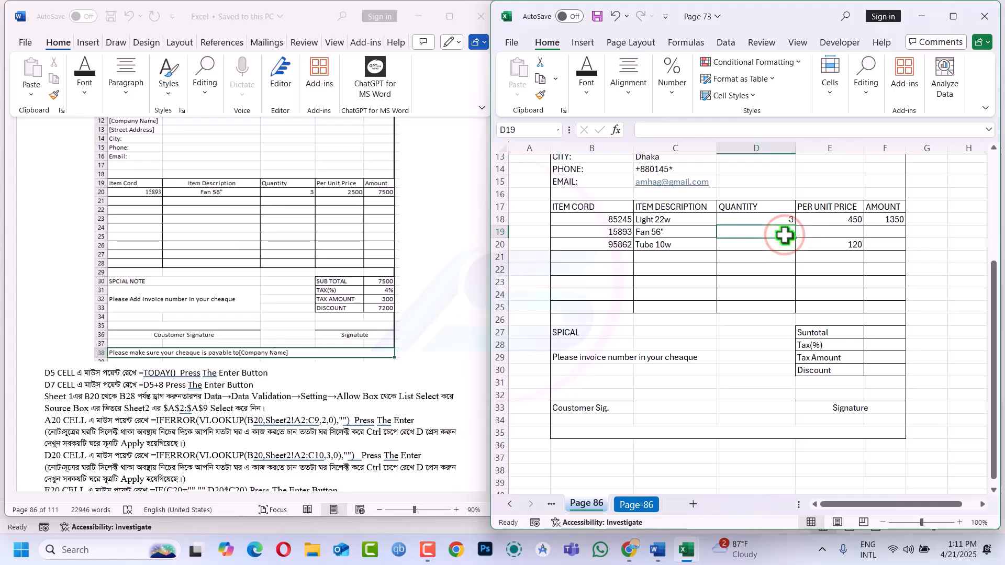
type("3")
key("Return")
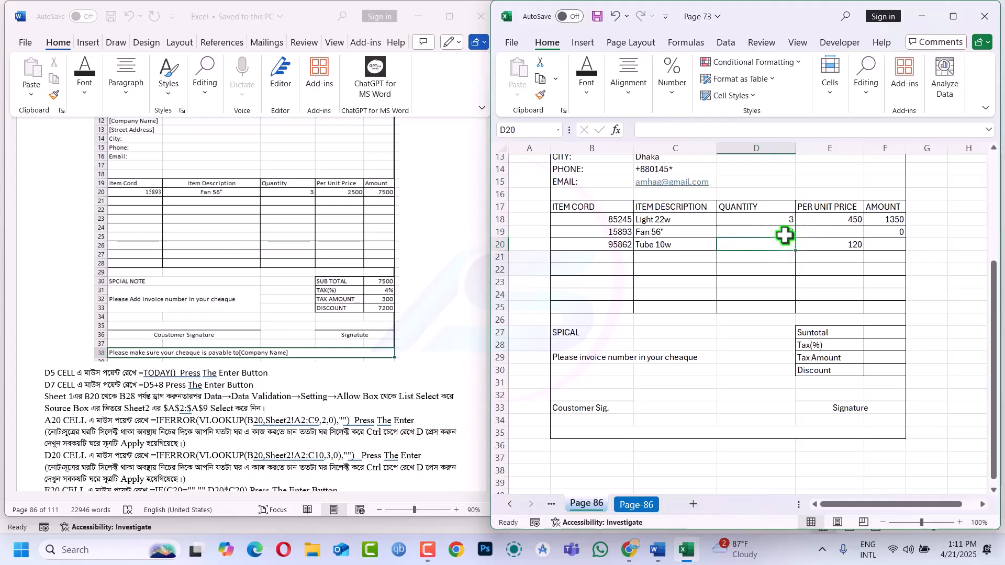
left_click(824, 231)
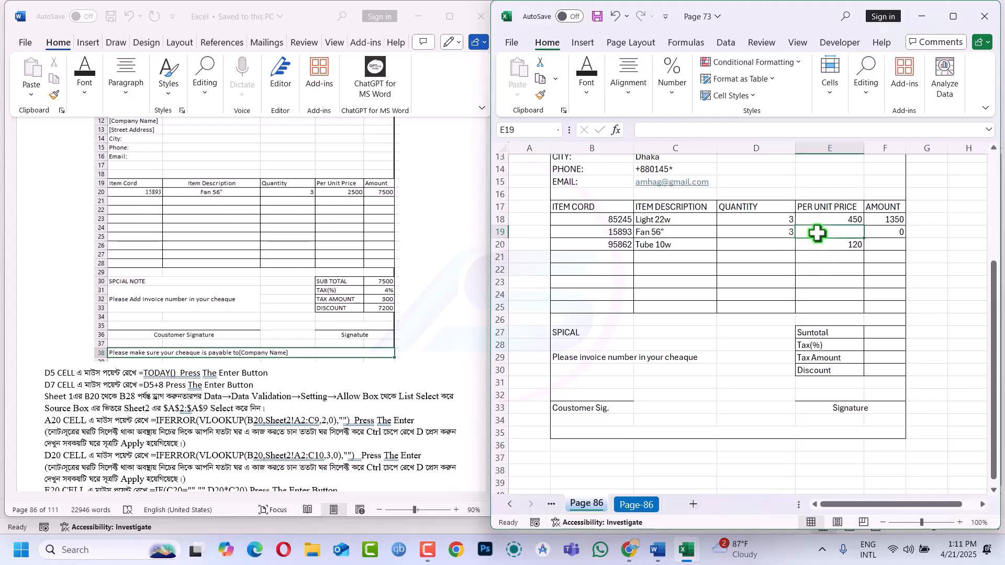
left_click(780, 232)
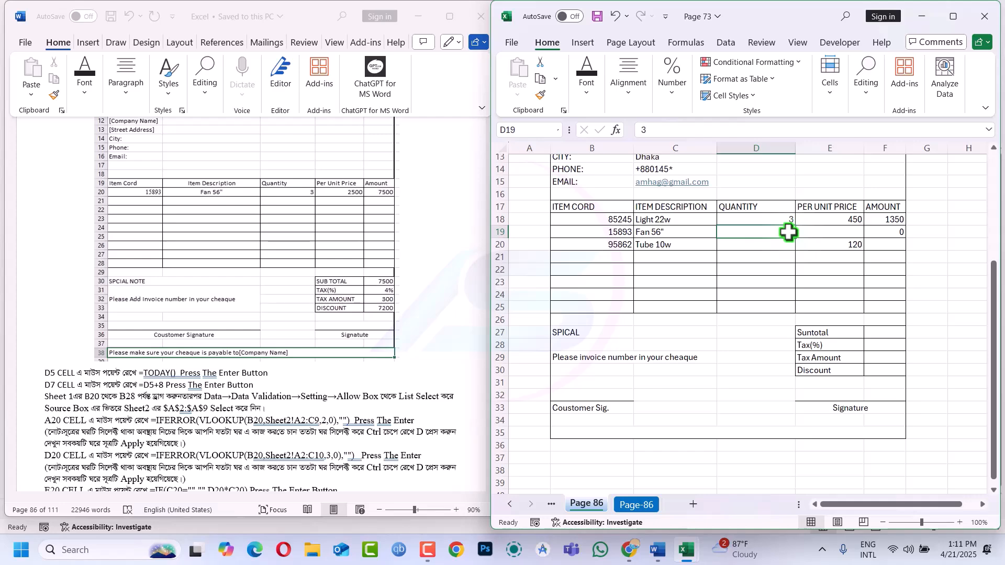
Test filling the unit-price formula down the item rows, then undo it
left_click(824, 220)
left_click_drag(823, 221, 831, 309)
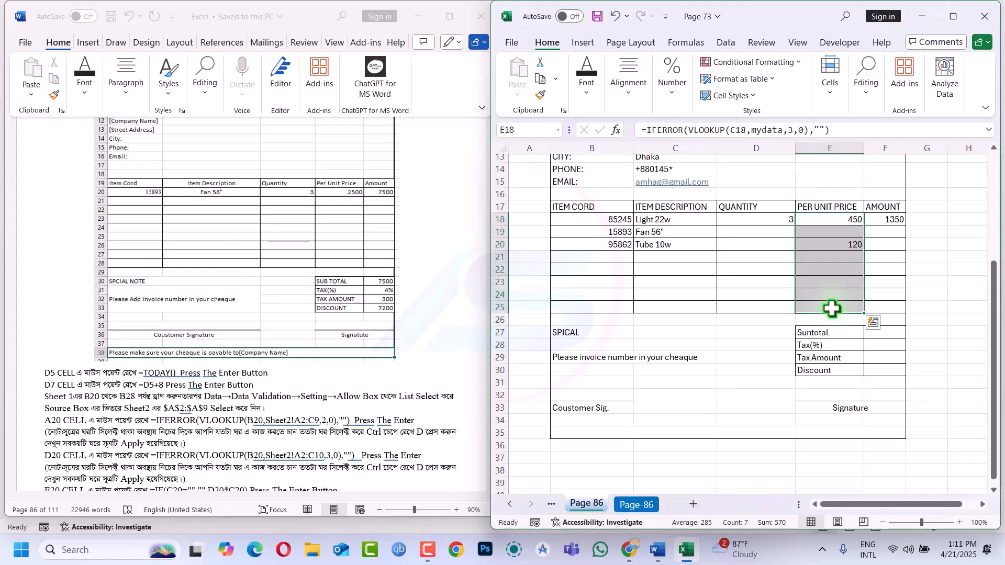
key("ctrl+q")
key("Escape")
key("F2")
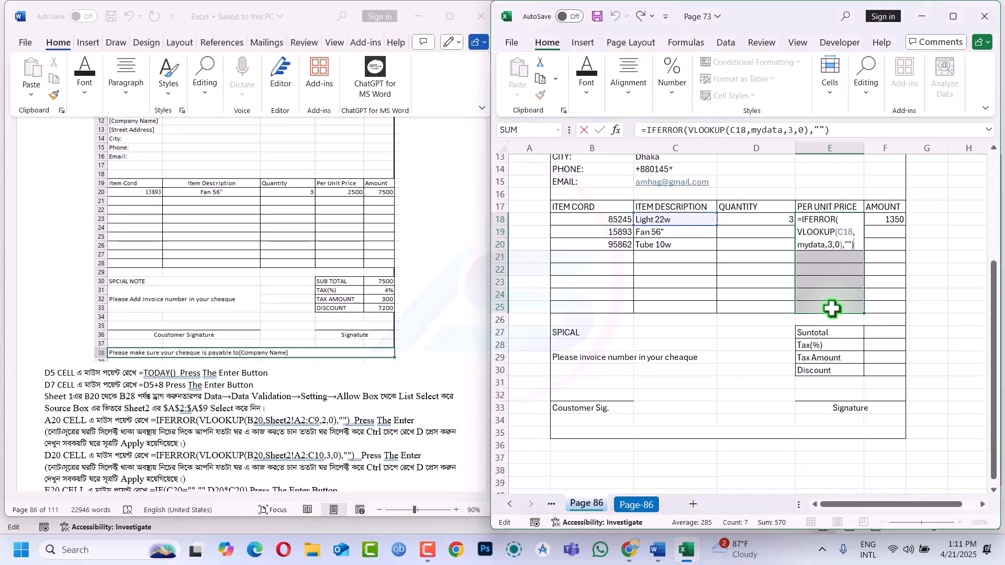
key("ctrl+Return")
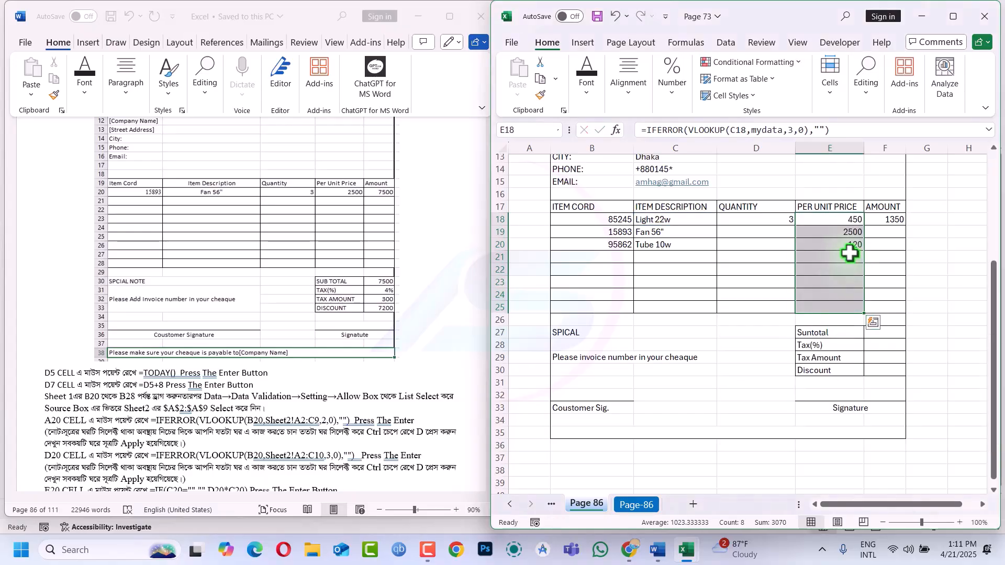
left_click(849, 256)
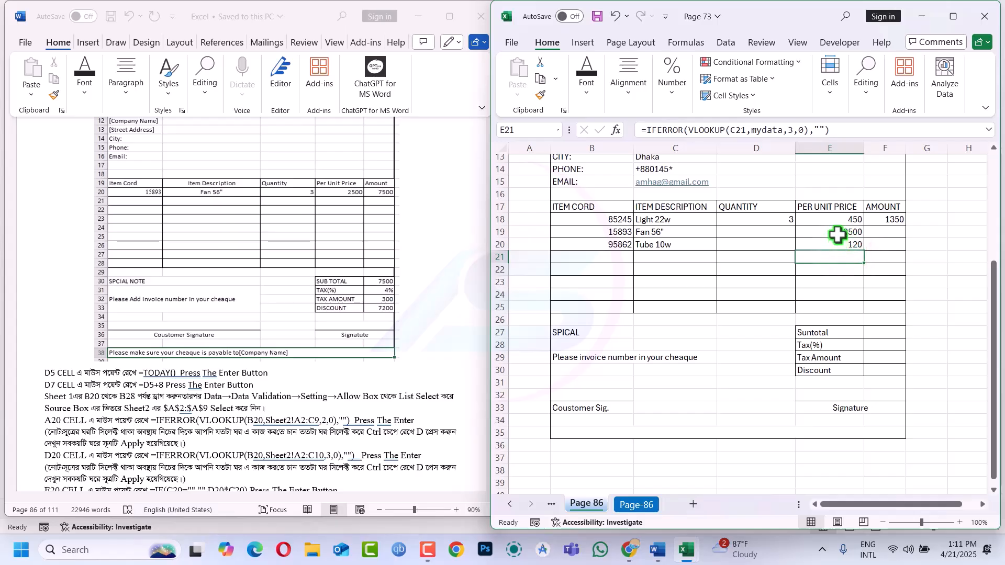
left_click(831, 270)
left_click_drag(812, 277, 757, 243)
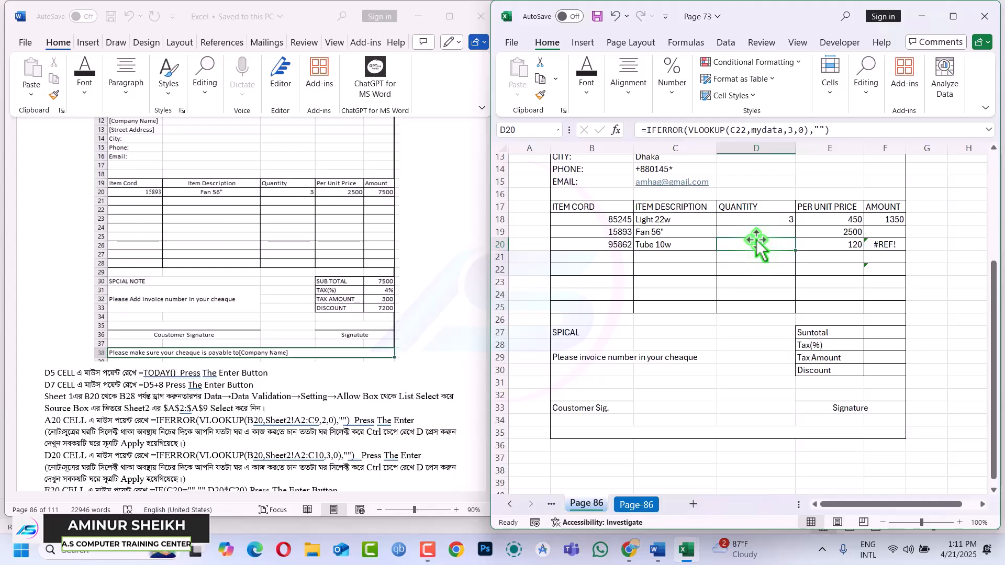
key("ctrl+z")
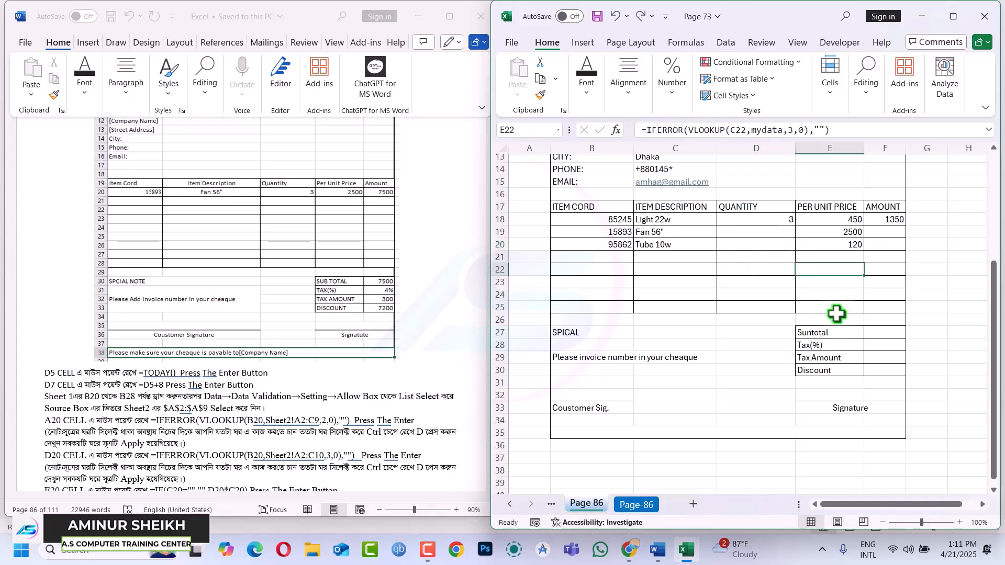
key("ctrl+z")
Clear the Fan 56" and Tube 10w entries from rows 19–22
left_click_drag(608, 235, 838, 265)
key("Delete")
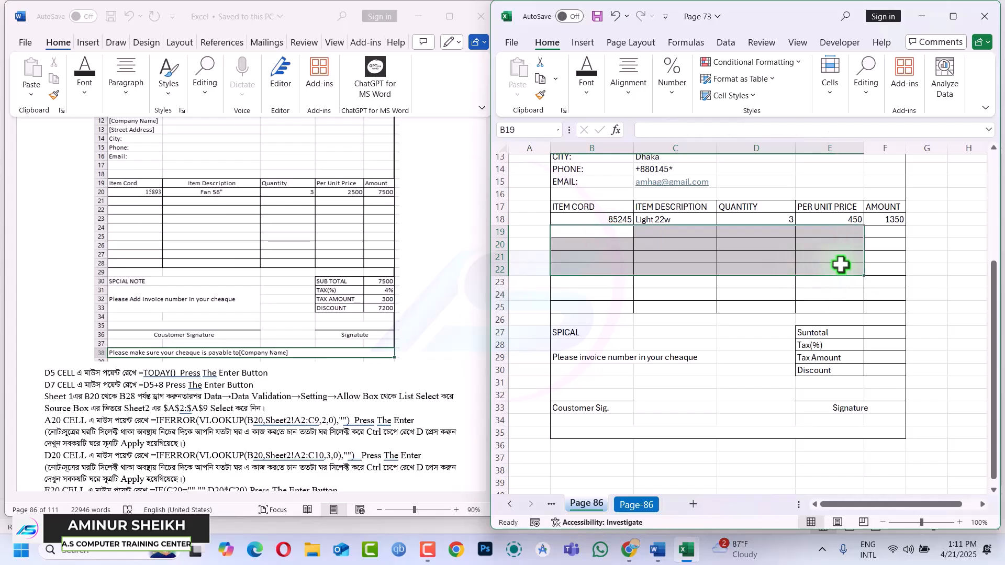
left_click(713, 245)
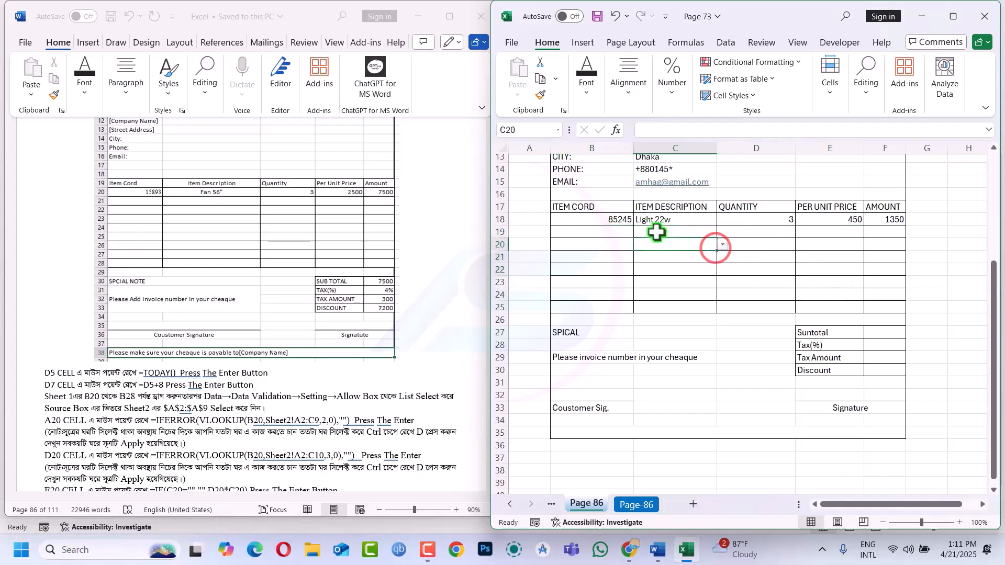
left_click(695, 232)
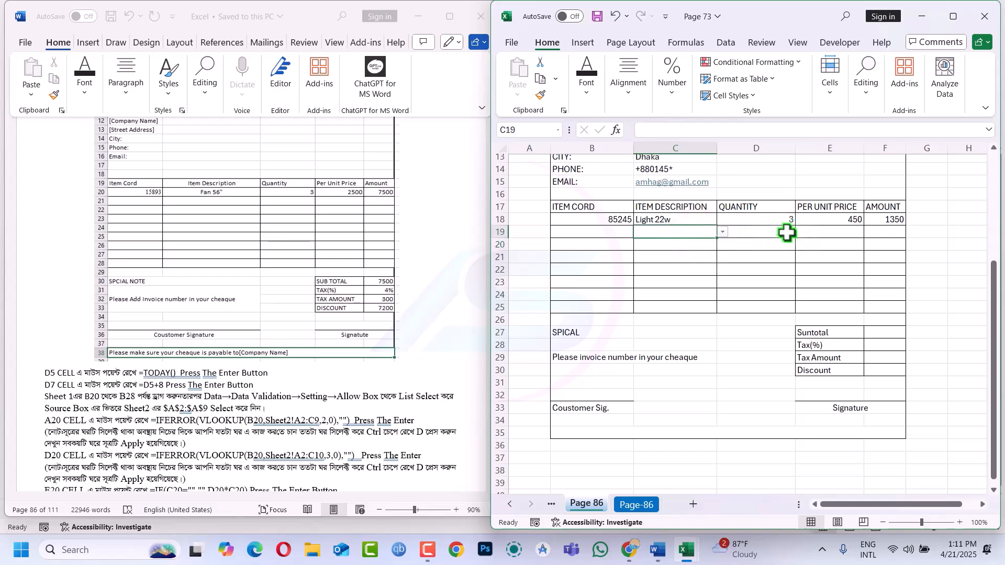
left_click(853, 221)
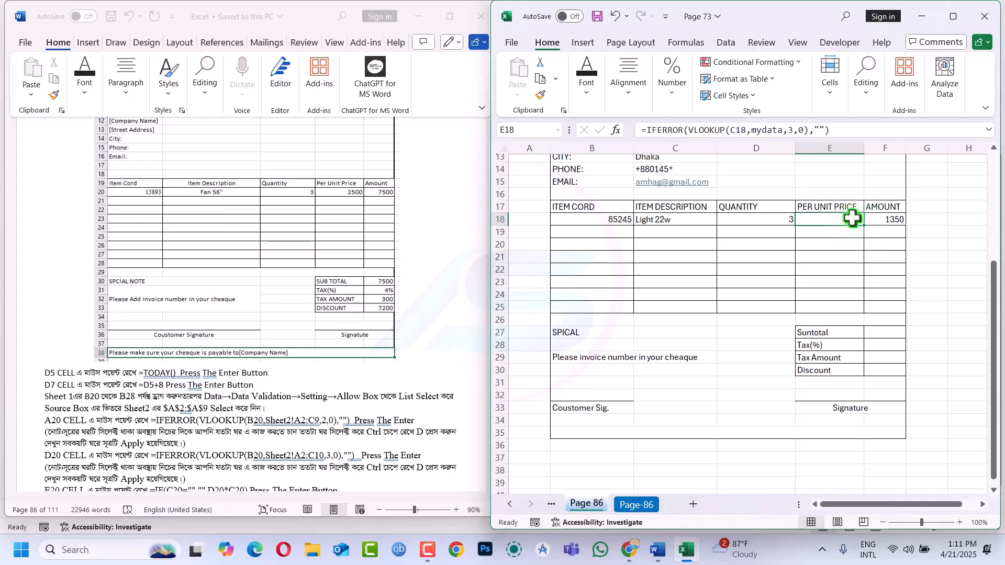
Rewrite E18 as =IF(C18="","",VLOOKUP(C18,mydata,3,0))
left_click(834, 130)
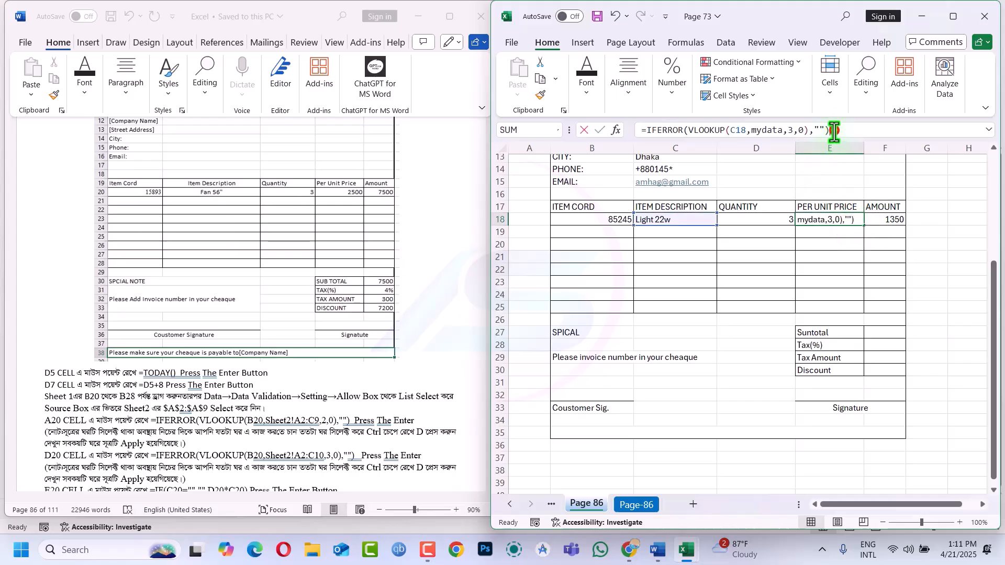
key("BackSpace")
key("BackSpace")
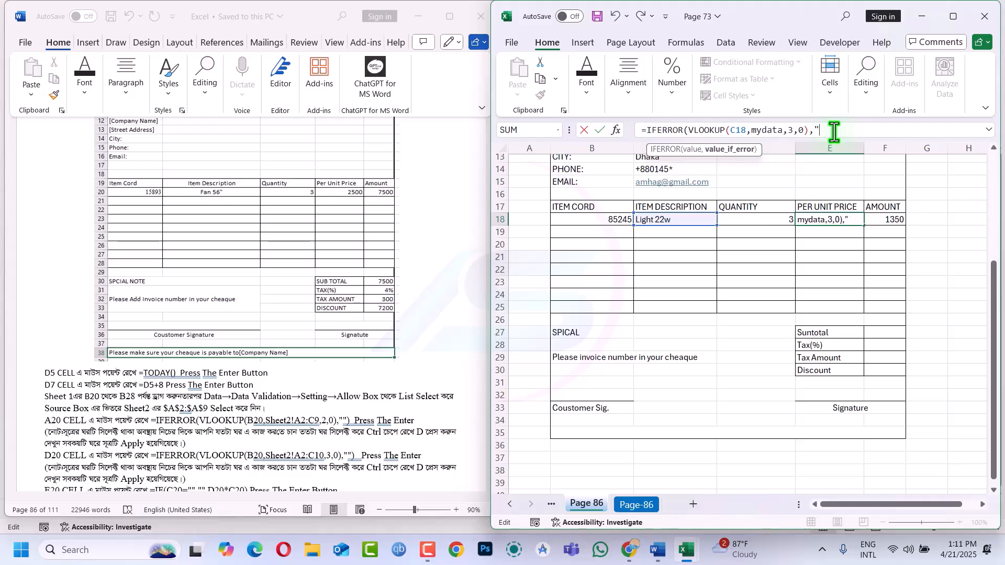
key("BackSpace")
key("BackSpace")
key("BackSpace")
key("BackSpace")
key("BackSpace")
key("BackSpace")
key("BackSpace")
key("BackSpace")
key("BackSpace")
key("BackSpace")
key("BackSpace")
key("BackSpace")
key("BackSpace")
key("BackSpace")
key("BackSpace")
key("BackSpace")
key("BackSpace")
key("BackSpace")
key("BackSpace")
key("BackSpace")
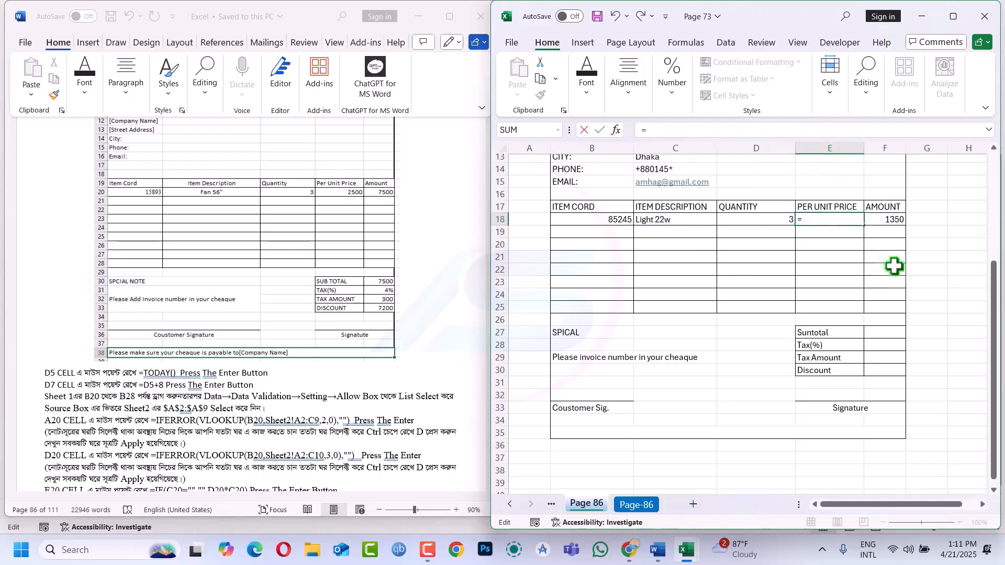
type("if")
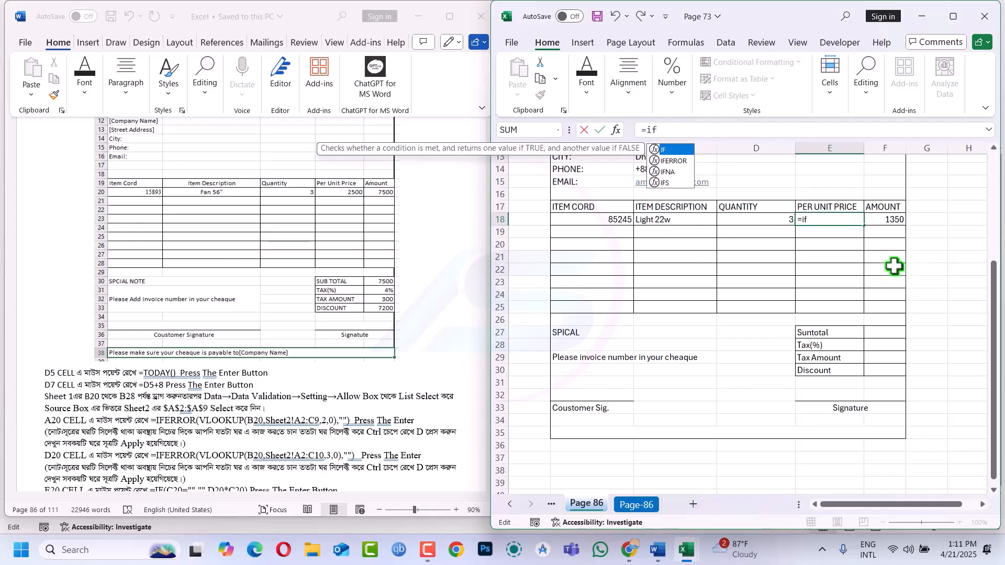
key("Tab")
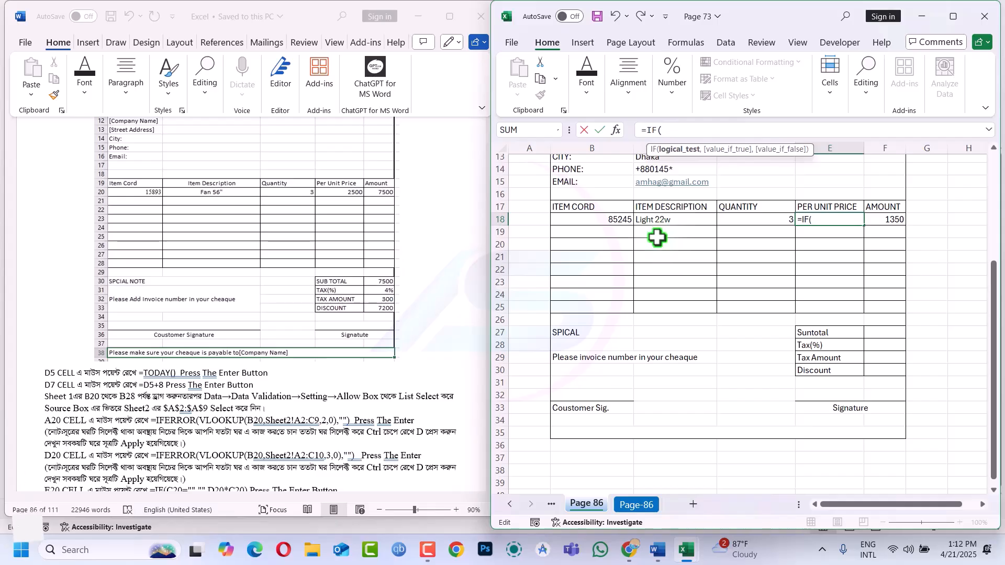
left_click(663, 221)
type("=\"\",\"\",")
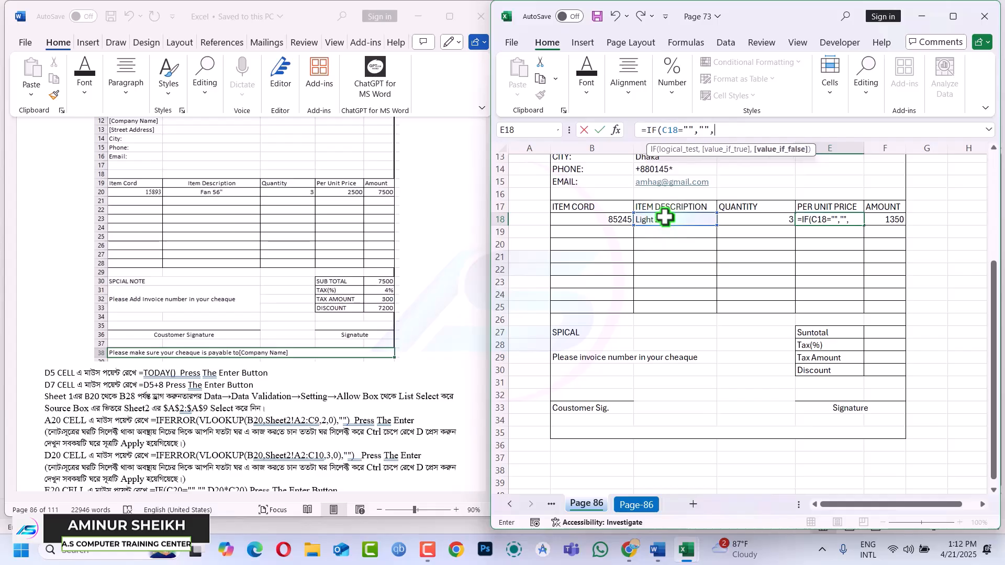
type("vl")
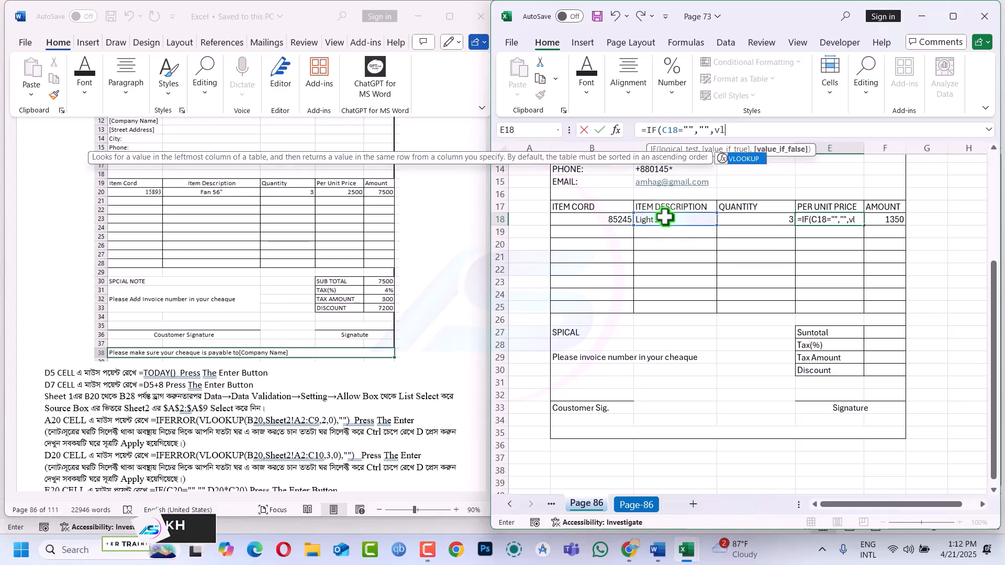
key("Tab")
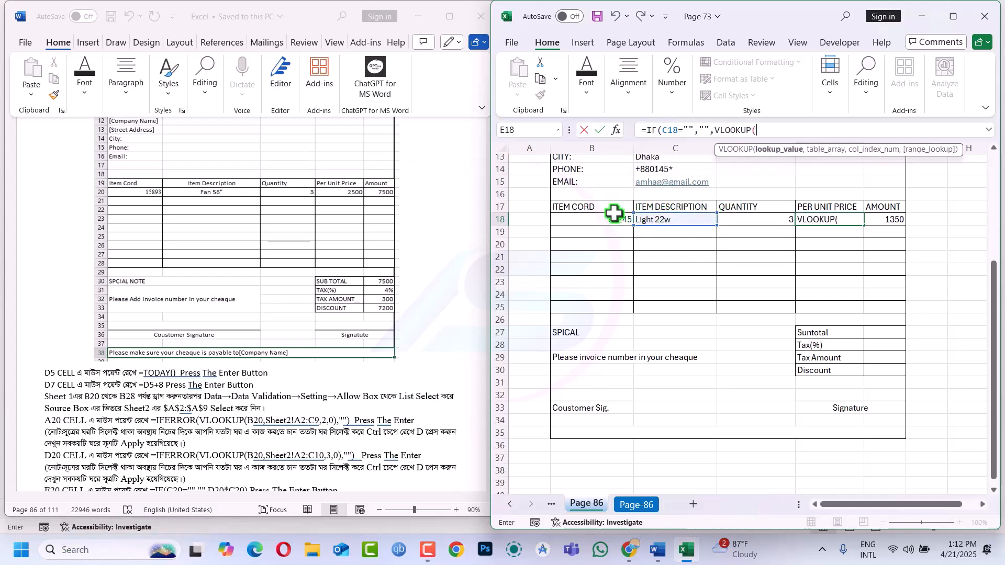
left_click(651, 219)
type(",")
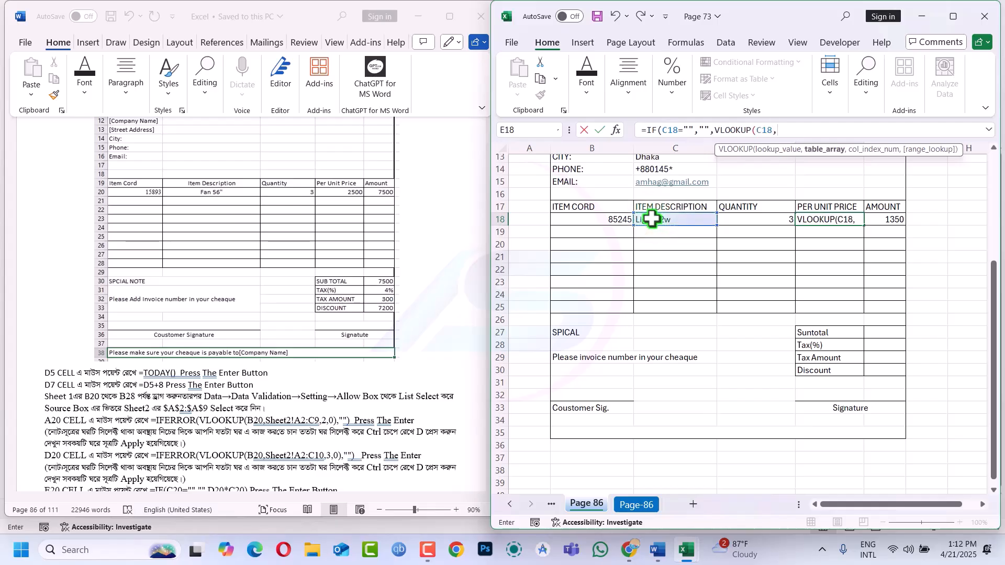
type("my")
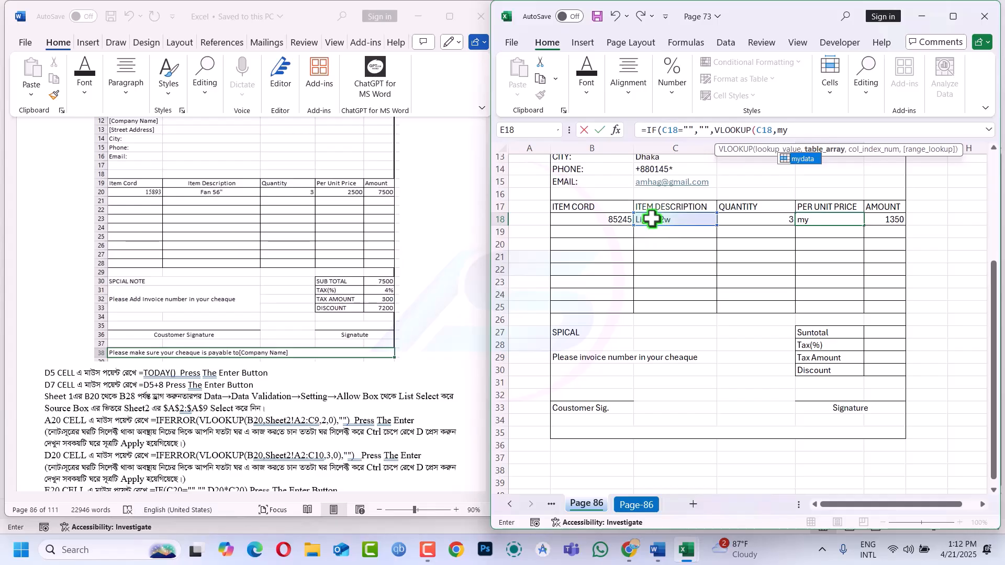
key("Tab")
type(",")
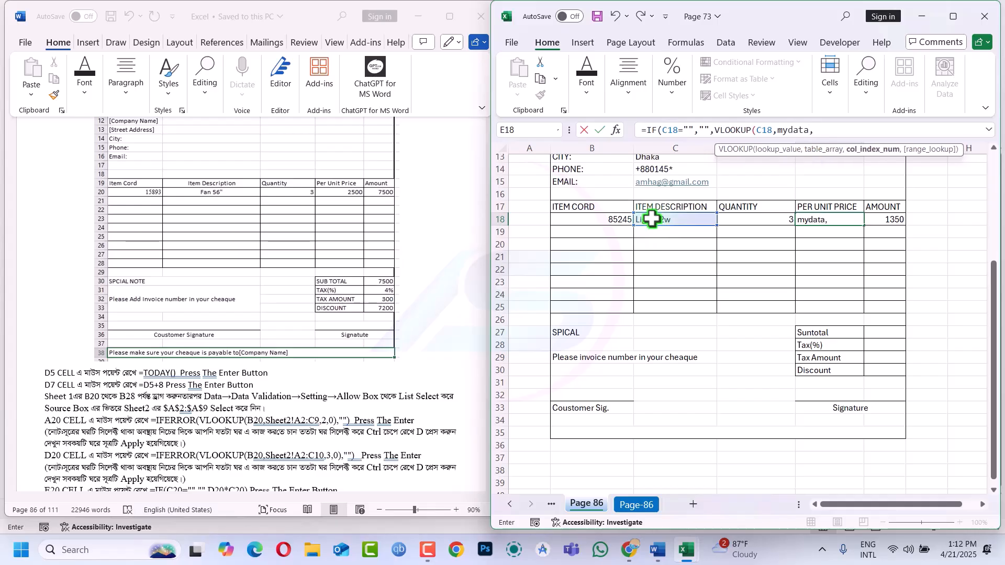
type("3,0")
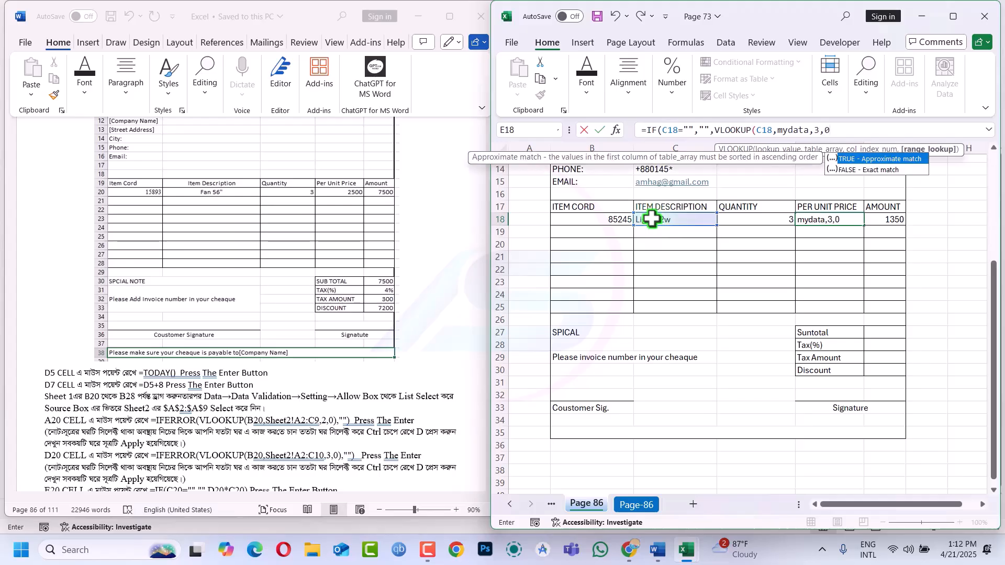
key("Return")
key("Return")
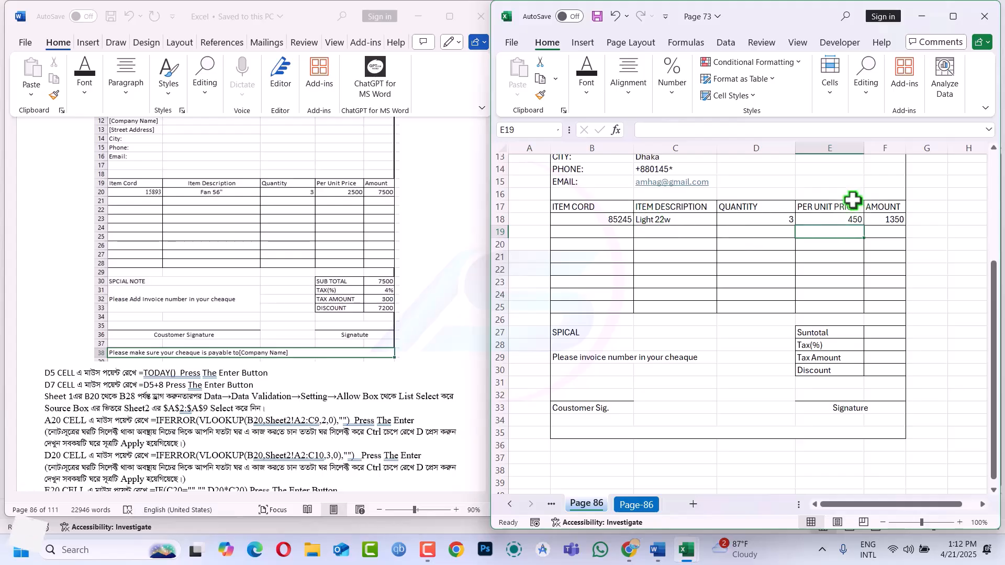
Fill the new price formula down E18:E25 with Ctrl+Enter
left_click_drag(836, 215, 837, 303)
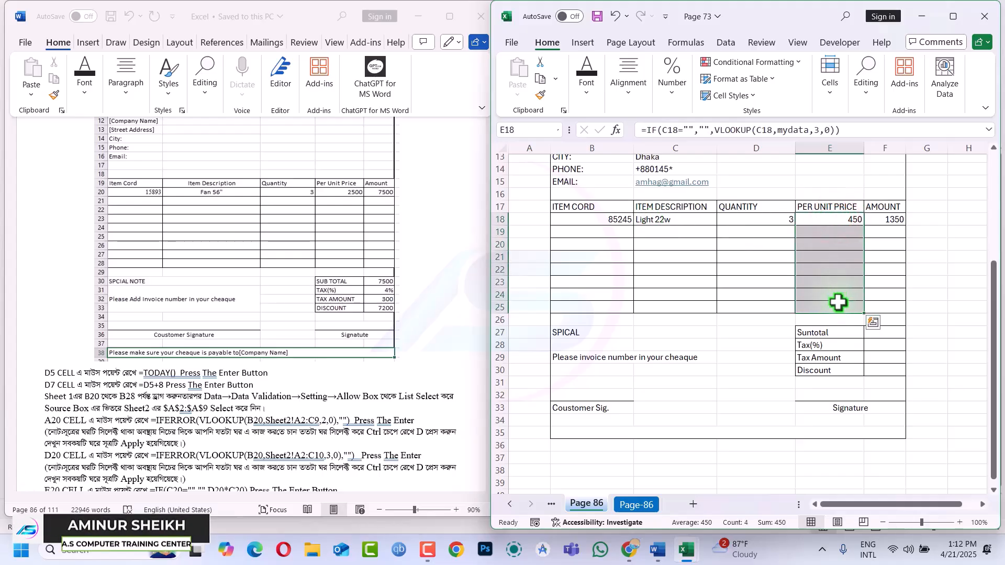
key("F2")
key("ctrl+Return")
left_click(762, 235)
left_click(709, 234)
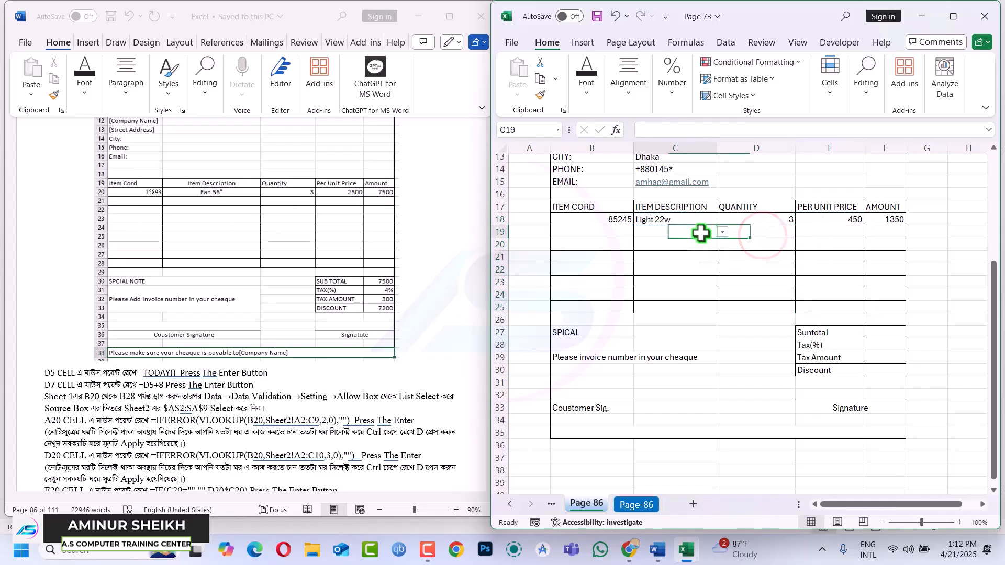
left_click(722, 233)
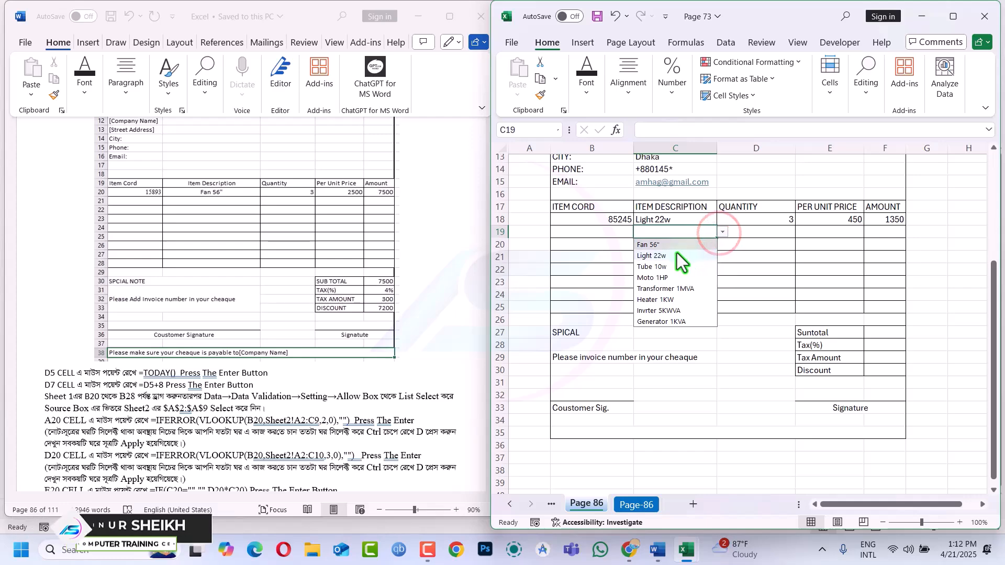
left_click(677, 255)
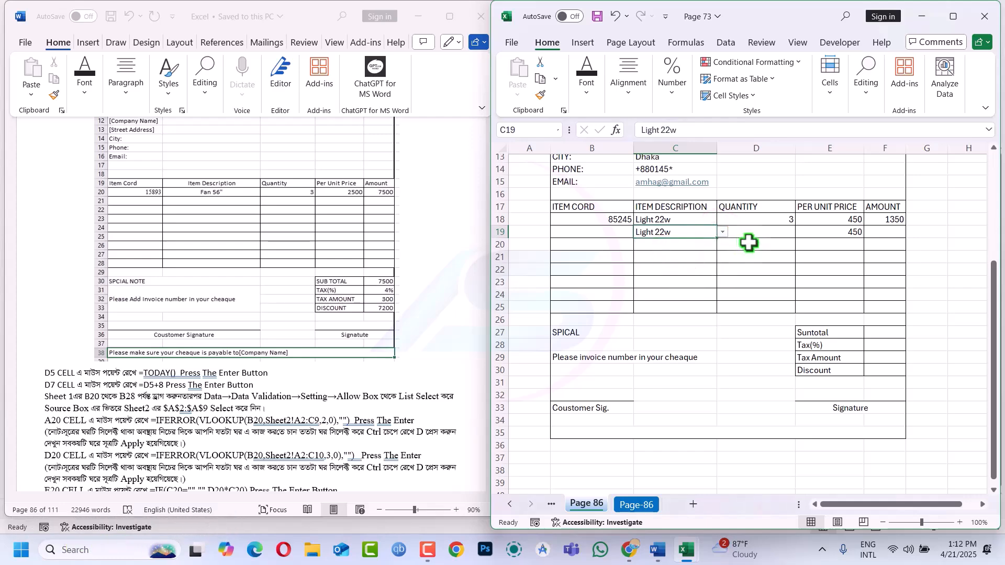
key("Delete")
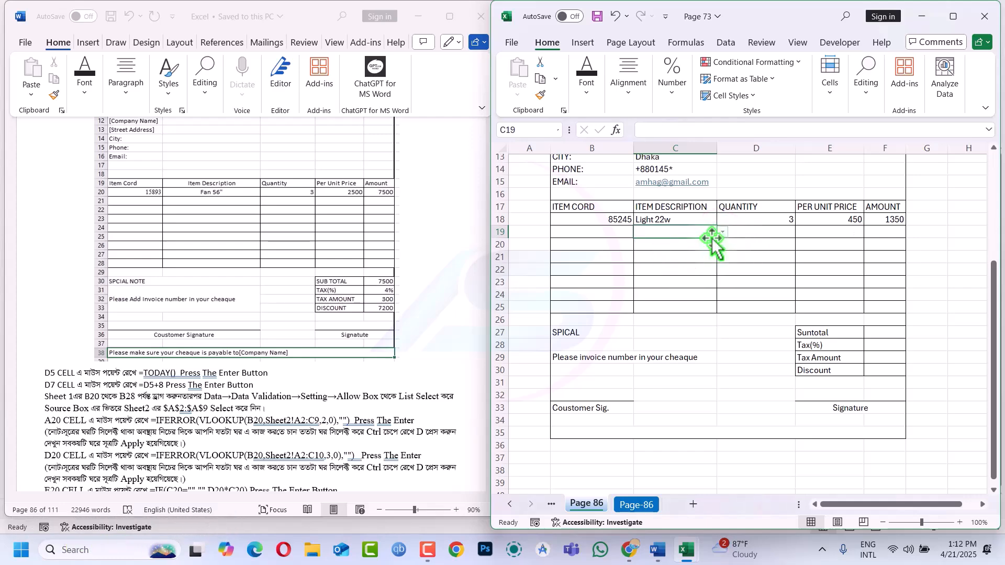
left_click(879, 235)
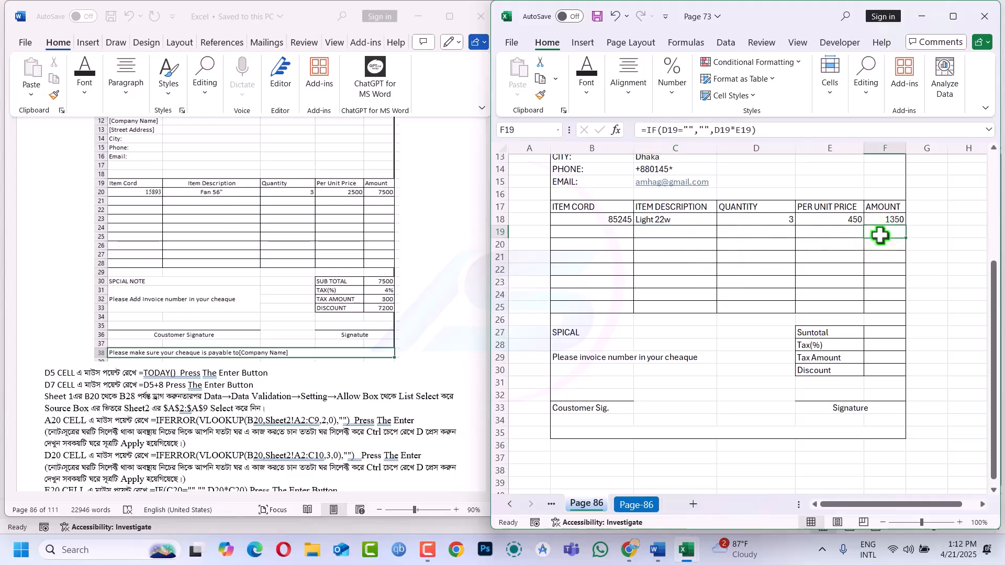
Set subtotal F27 to =SUM(F18:F25) and enter a 4% tax rate in F28
left_click(877, 333)
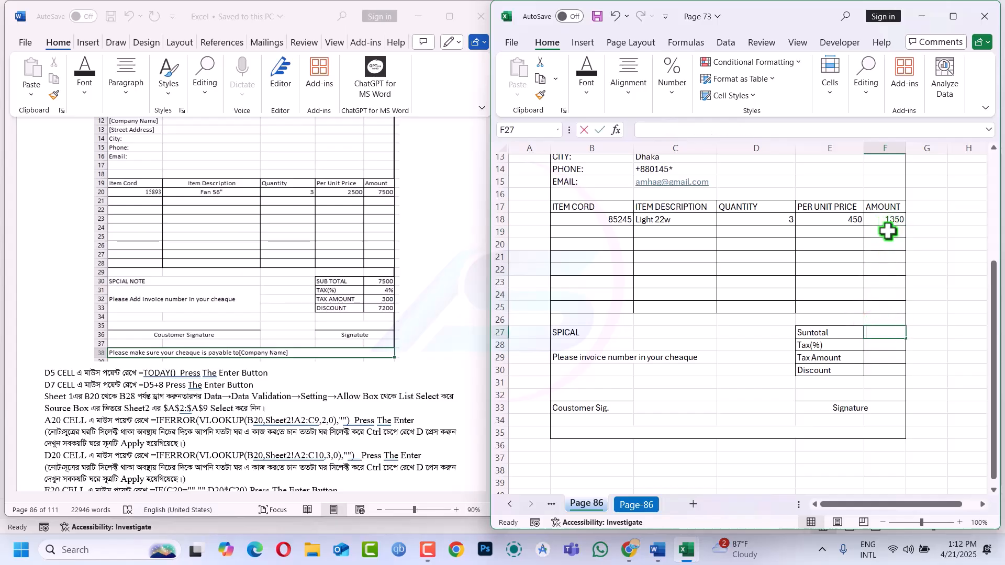
type("=SUM(")
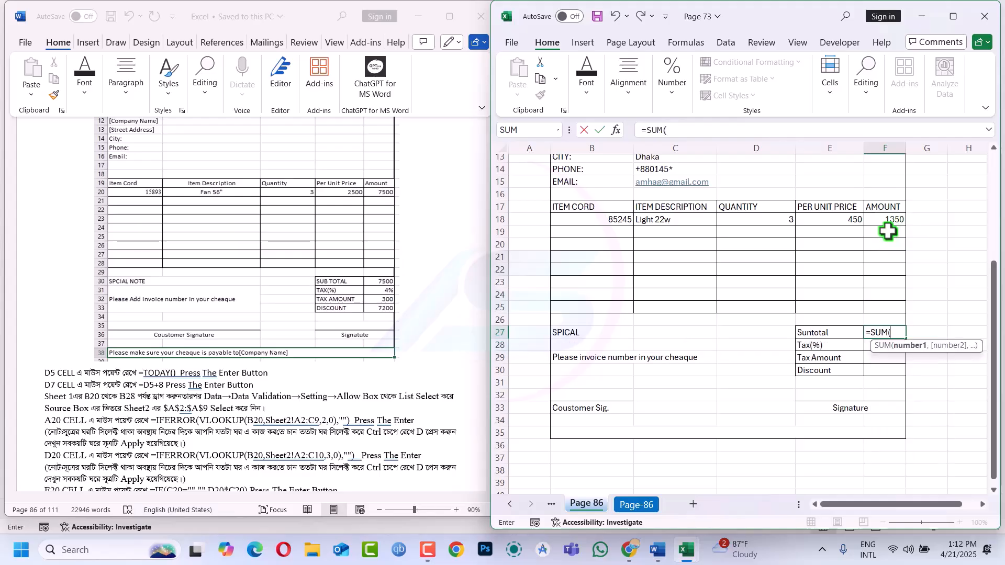
left_click_drag(886, 220, 891, 311)
key("Return")
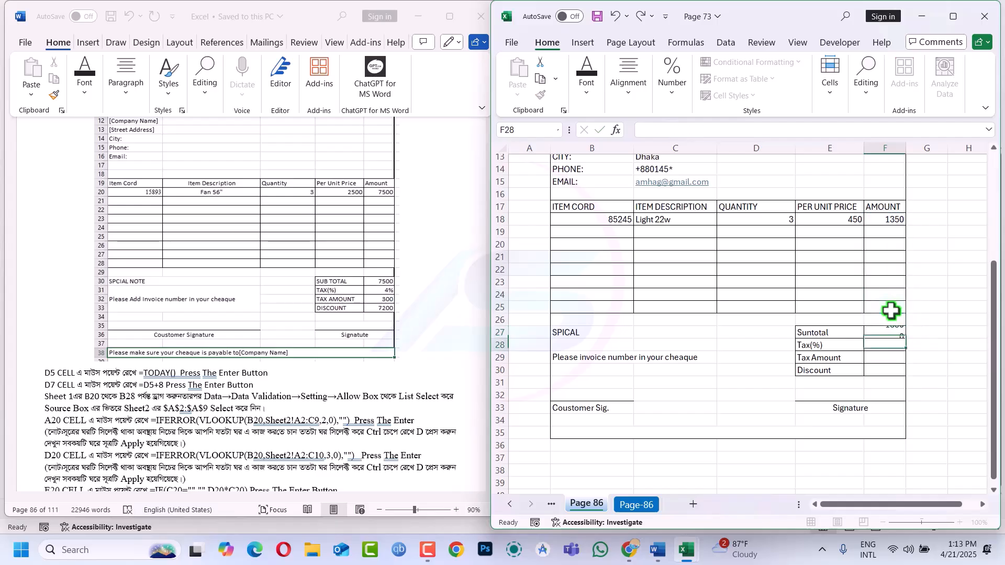
type("4")
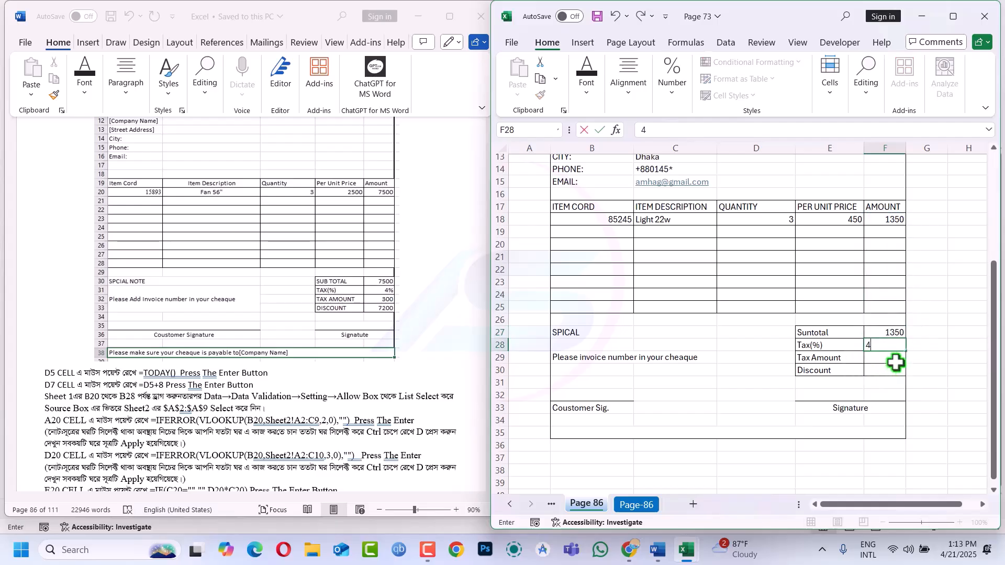
key("Return")
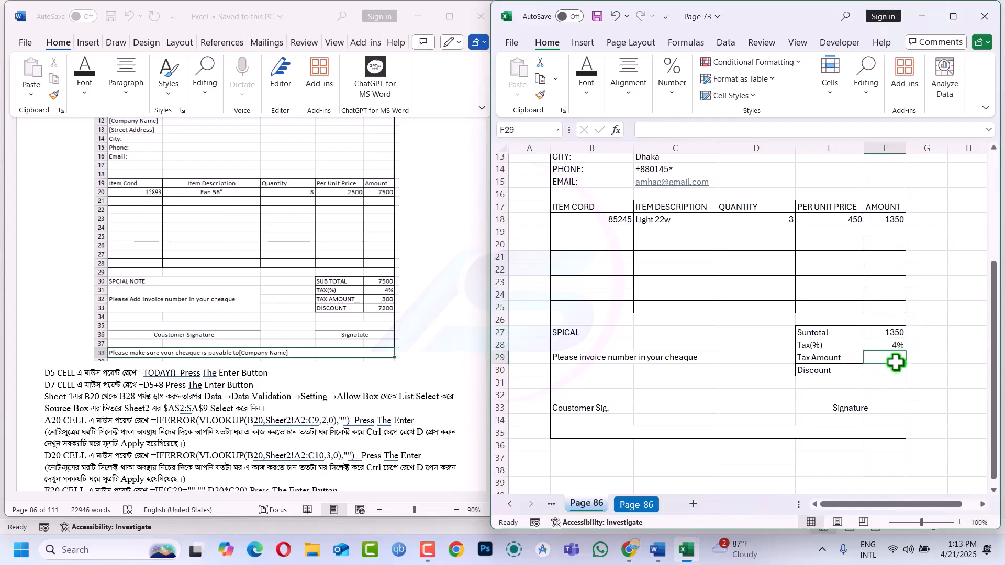
Set Tax Amount F29 to =F27*F28, giving 54
type("=")
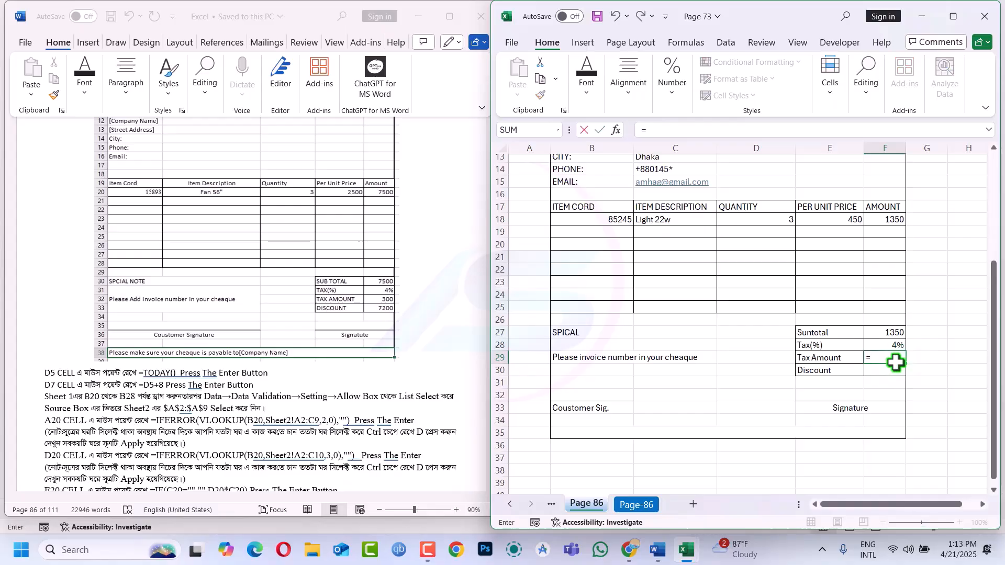
left_click(895, 331)
type("*")
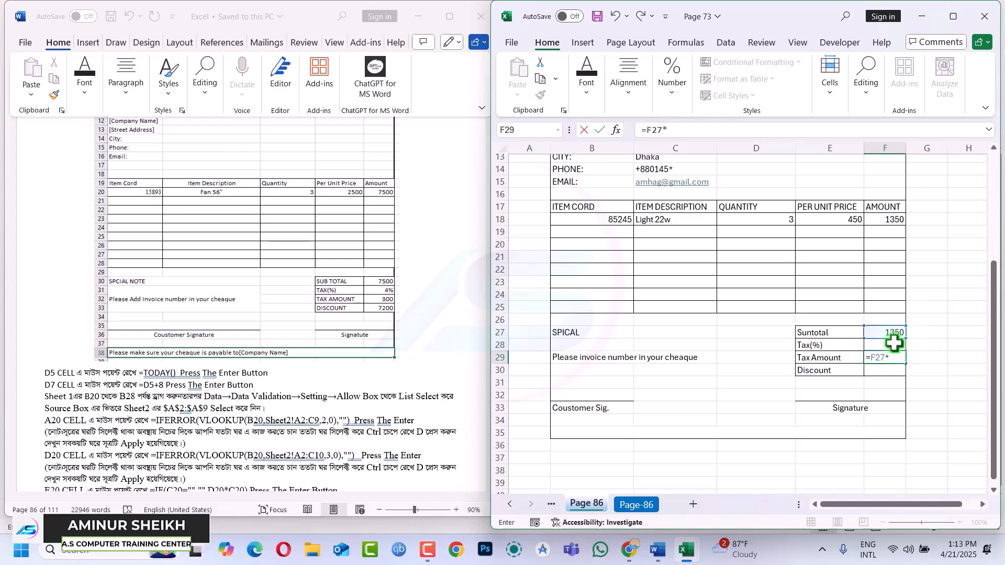
left_click(892, 345)
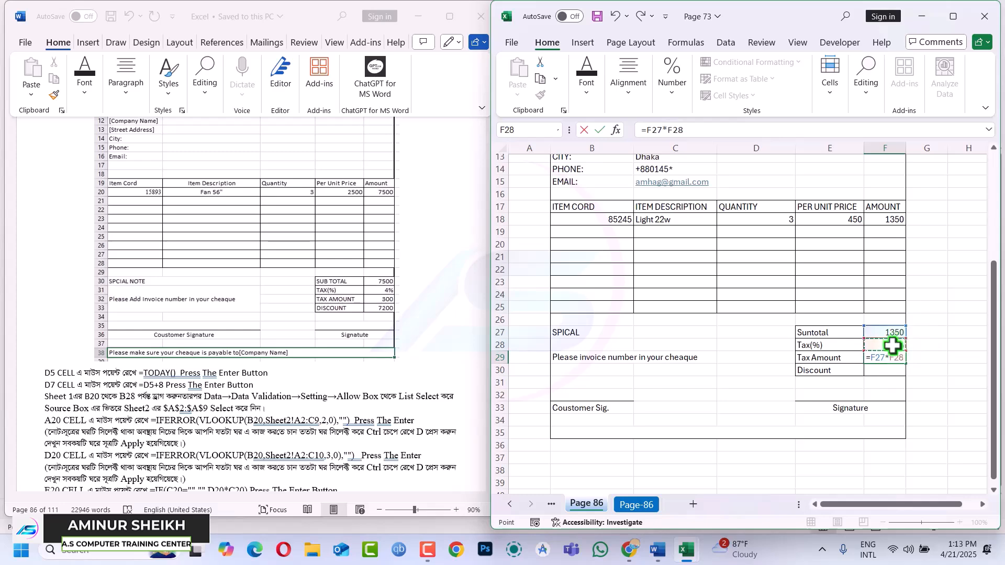
key("Return")
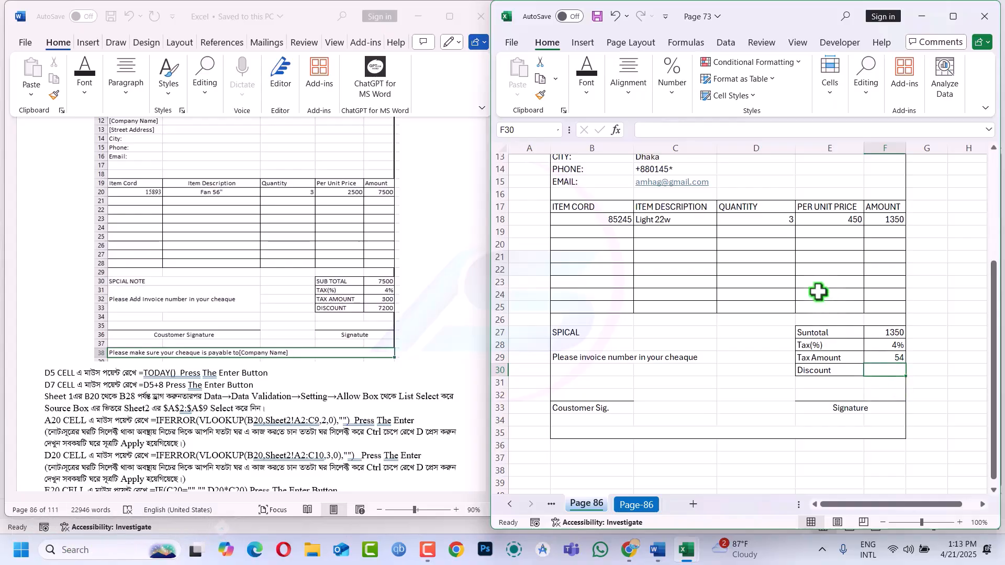
left_click(693, 219)
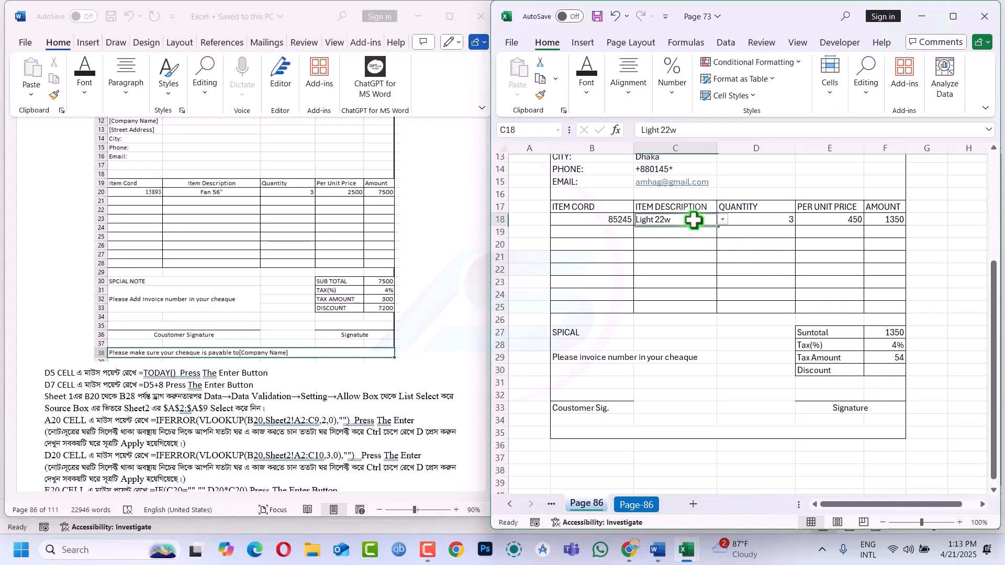
left_click(722, 220)
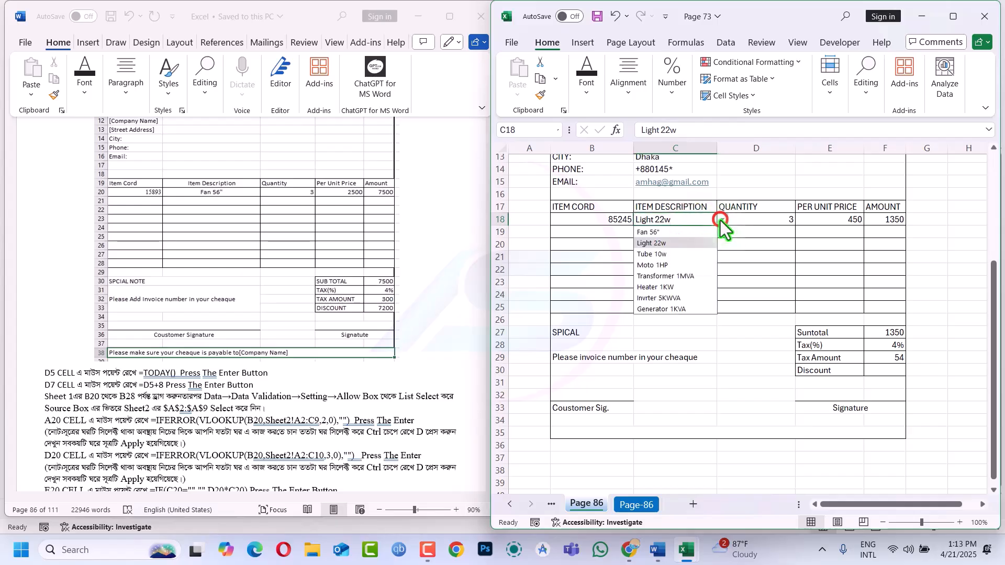
left_click(675, 233)
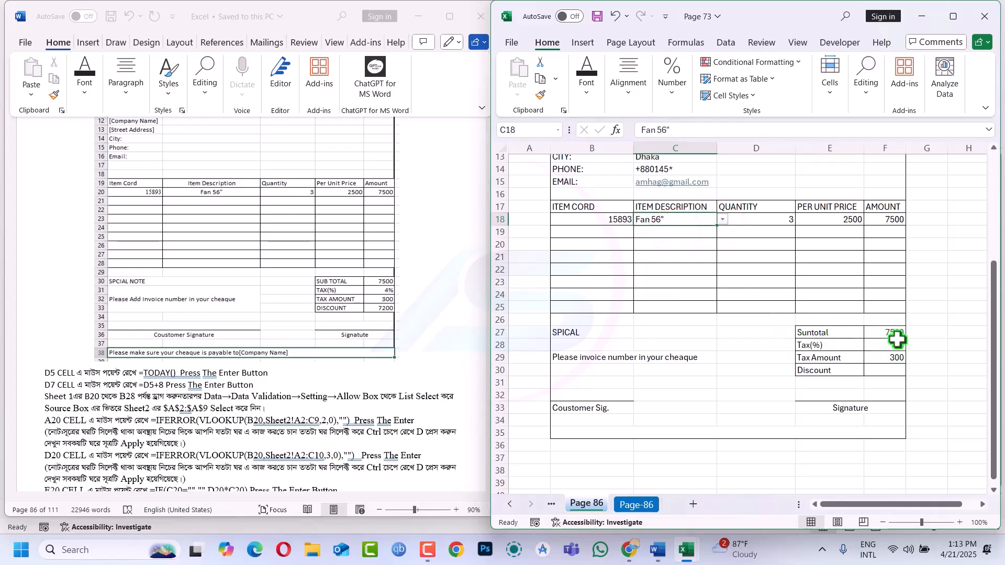
left_click(883, 374)
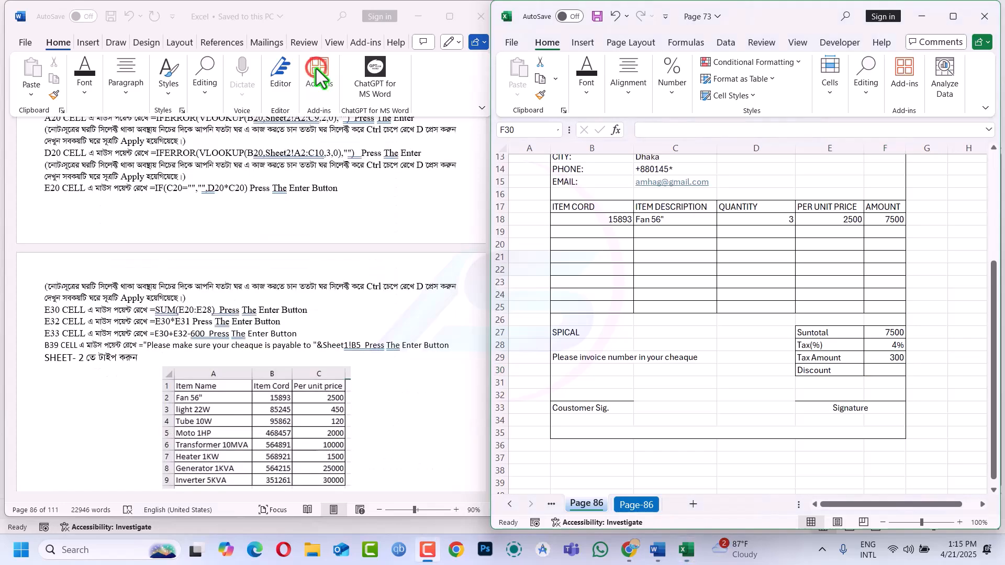
Change the E30 label from Discount to 'Total Payment'
left_click(874, 370)
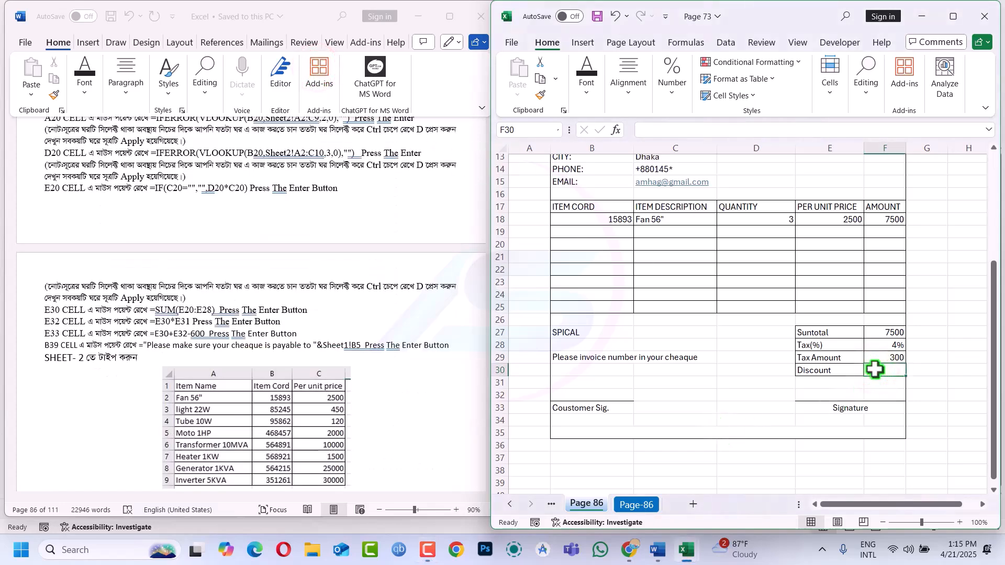
left_click(842, 370)
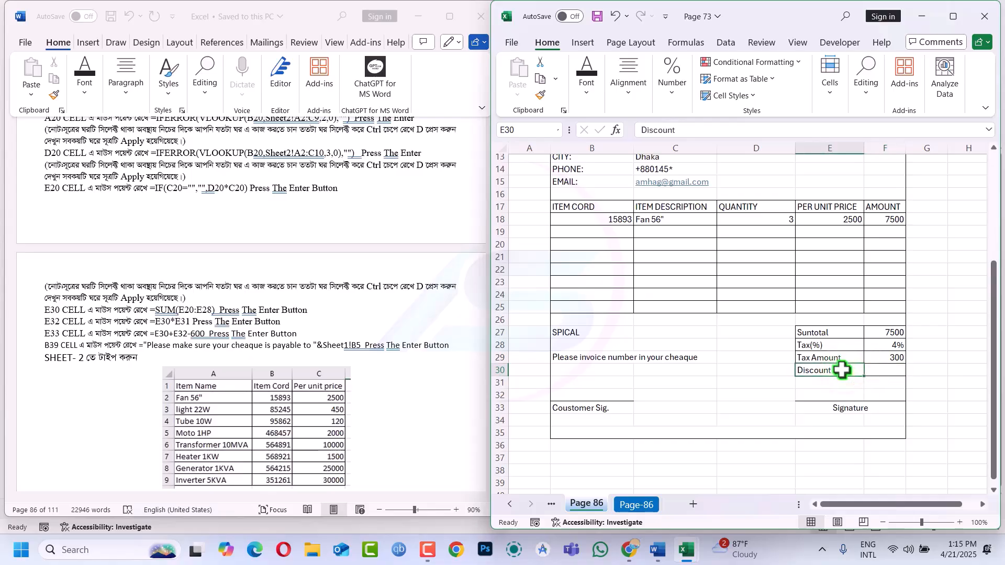
key("BackSpace")
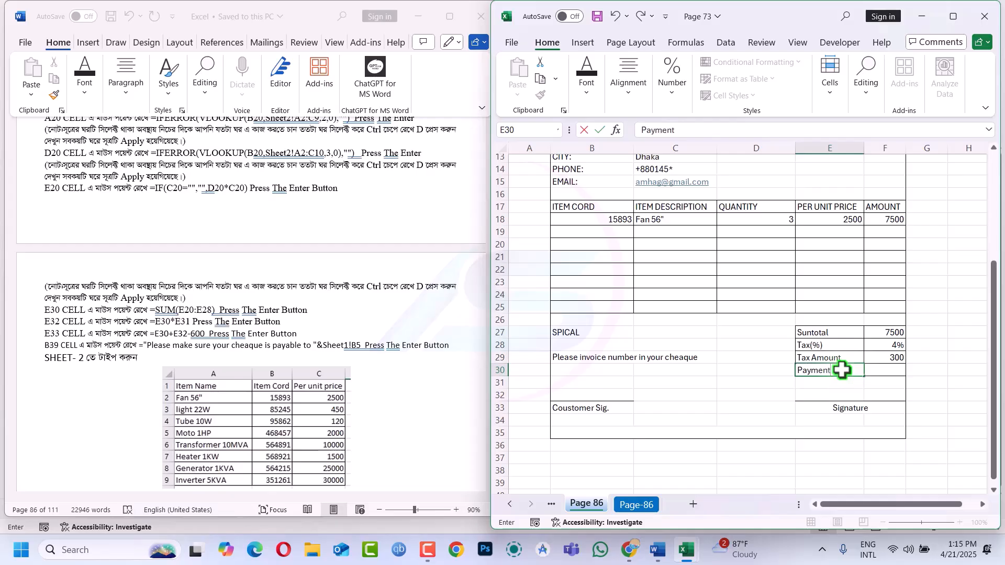
left_click(797, 371)
type("To")
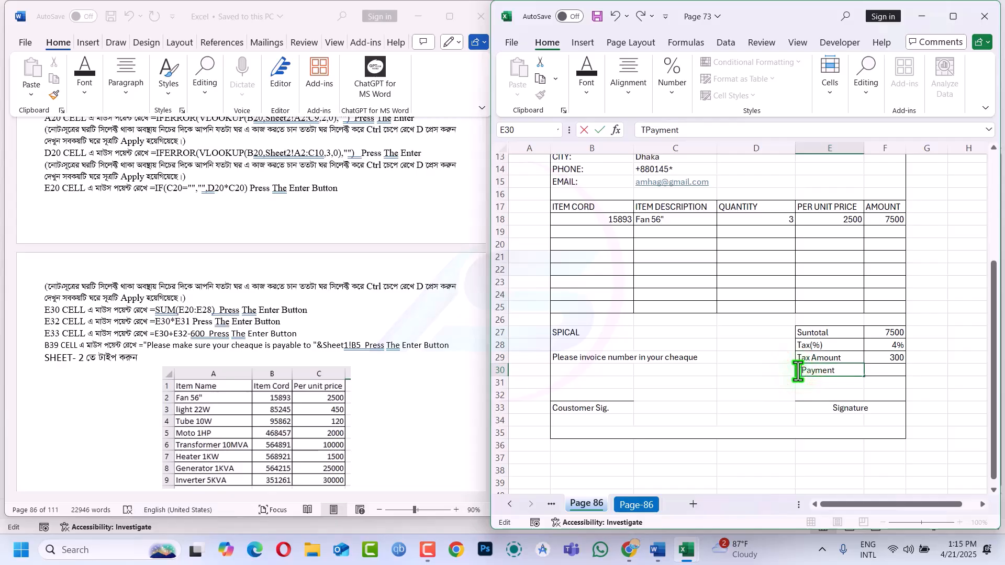
type("tal")
left_click(879, 370)
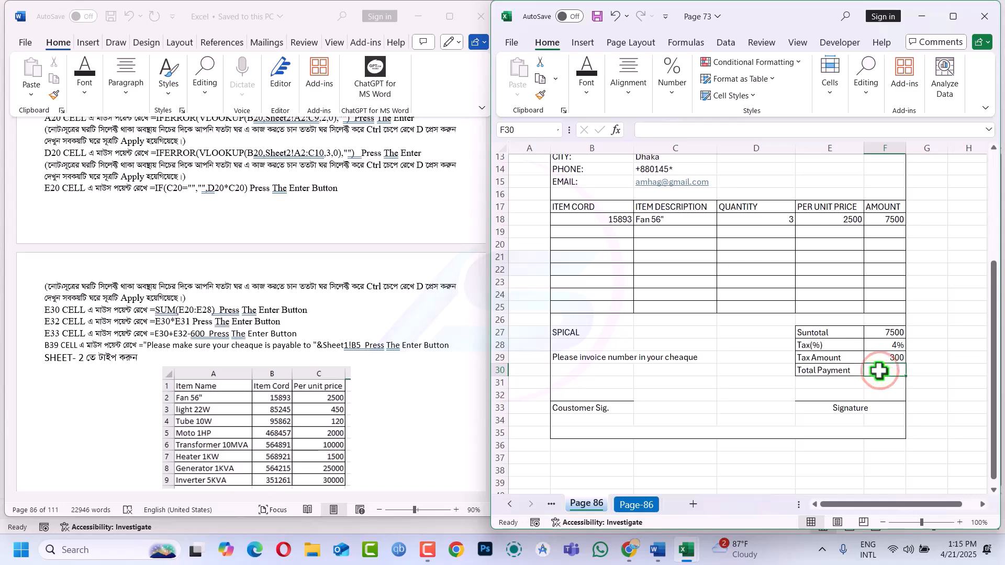
Enter a Total Payment formula in F30 adding subtotal F27 and tax amount F29
type("=")
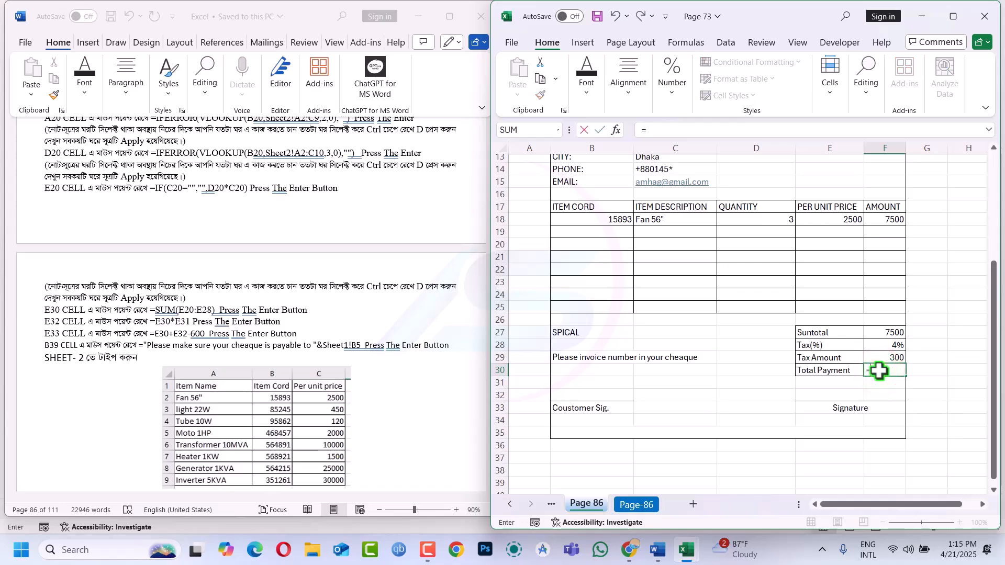
left_click(888, 328)
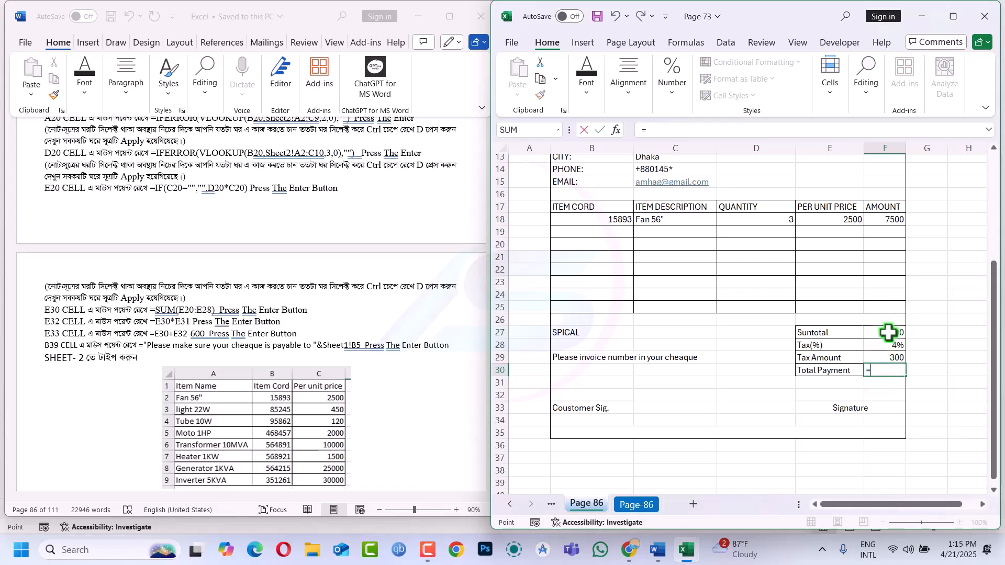
type("+")
left_click(895, 360)
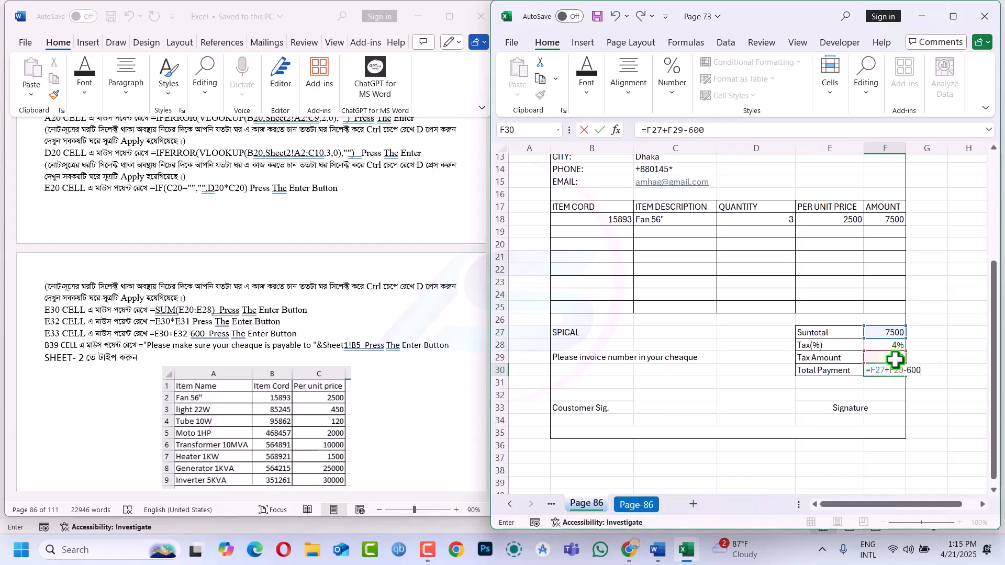
key("Return")
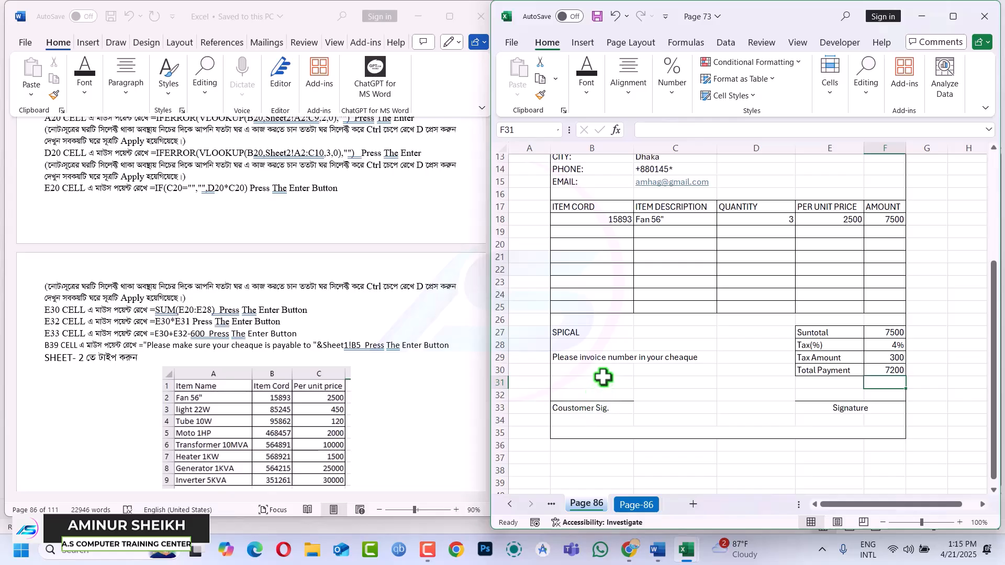
left_click(598, 359)
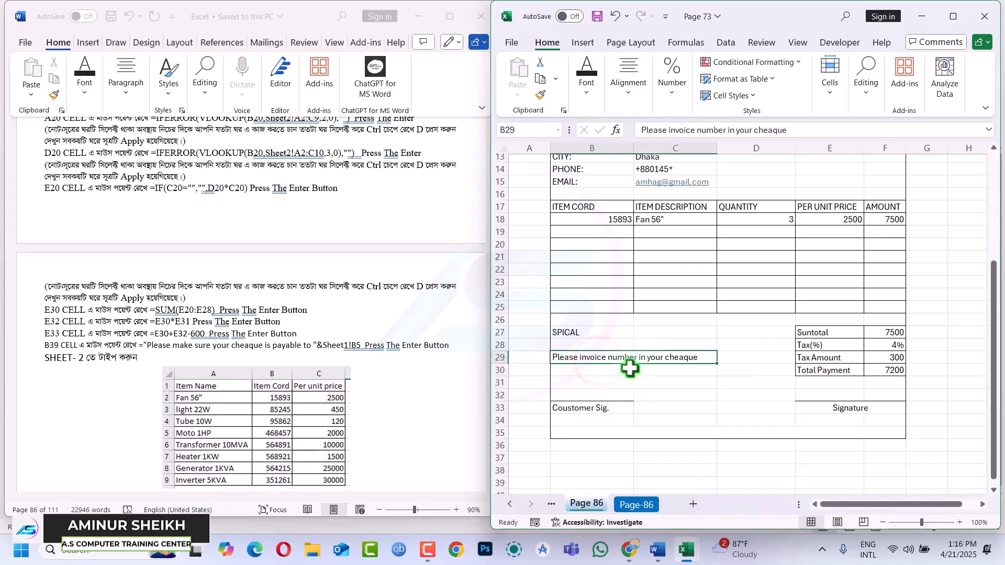
scroll(287, 364, "down", 2)
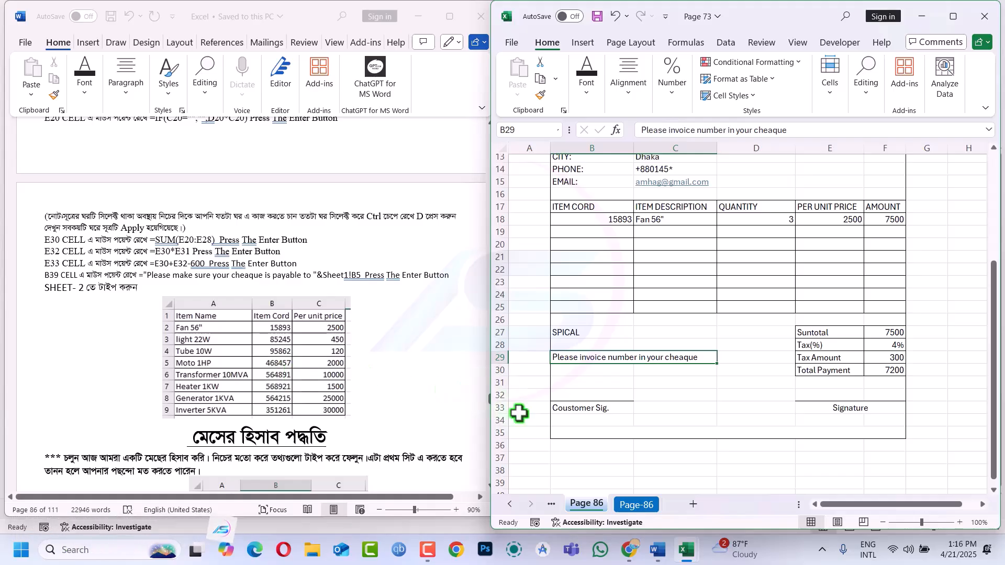
left_click(623, 433)
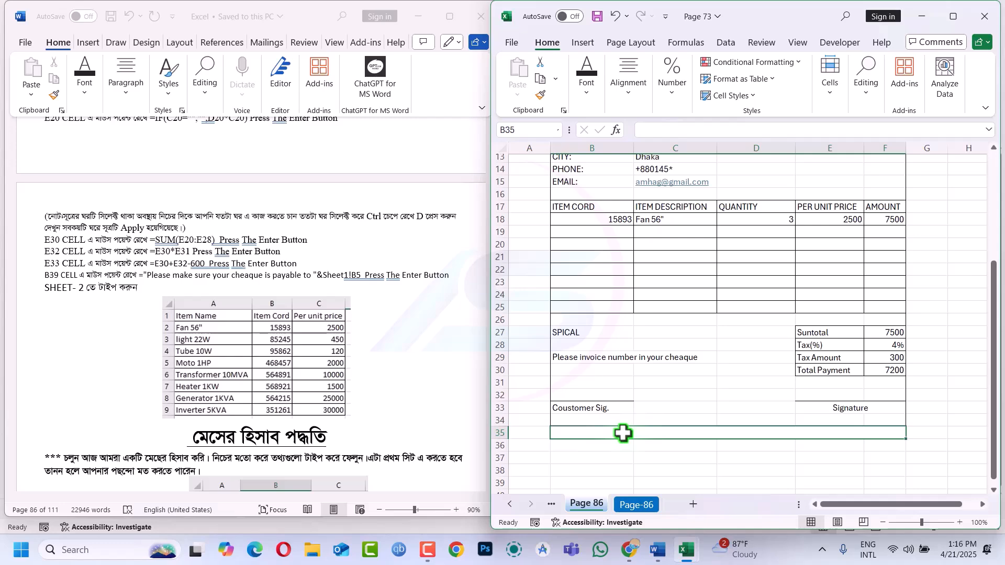
Type "Palse Make sure your cheaque is payble to "& into B35 as the note's start
type("\"Palse Make sure your che")
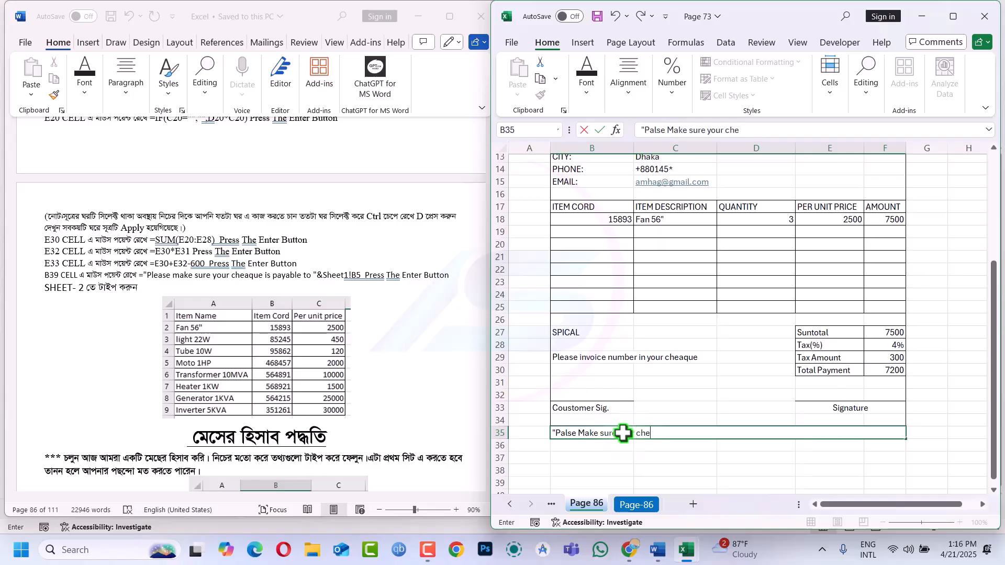
type("aque is payble to \"&")
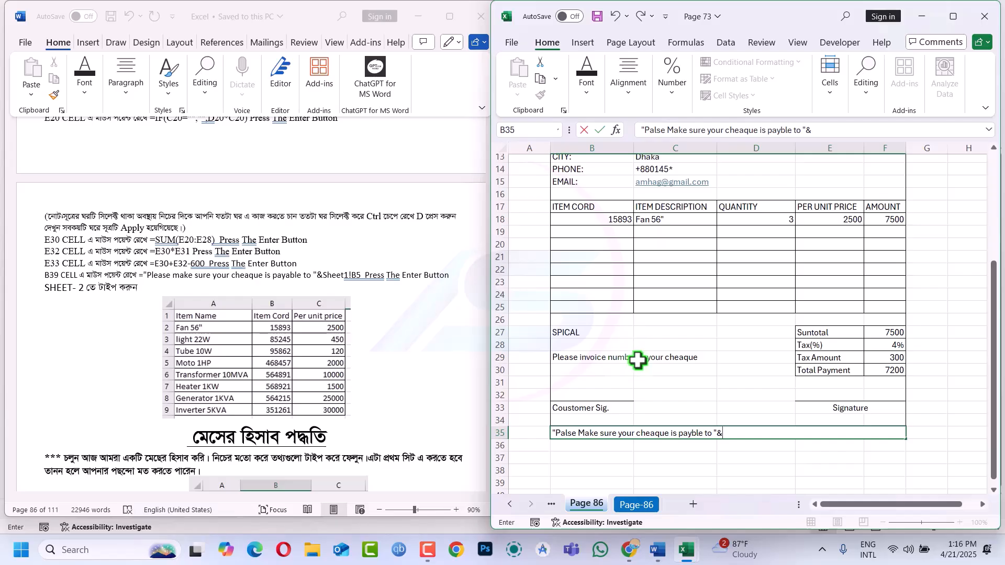
scroll(637, 360, "up", 2)
scroll(637, 360, "up", 2)
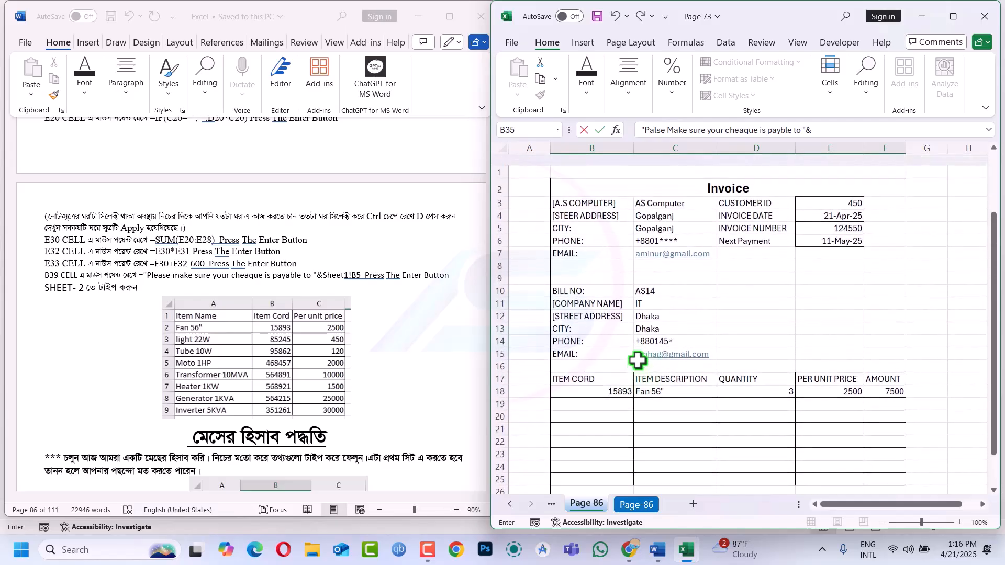
Try to append the company name AS Computer to the B35 cheque note formula
left_click(670, 192)
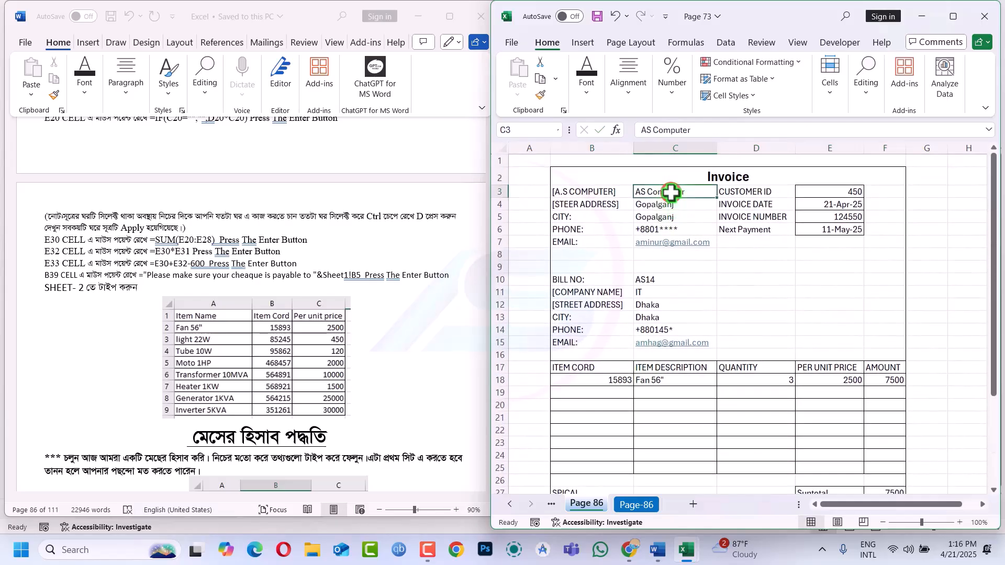
left_click(591, 192)
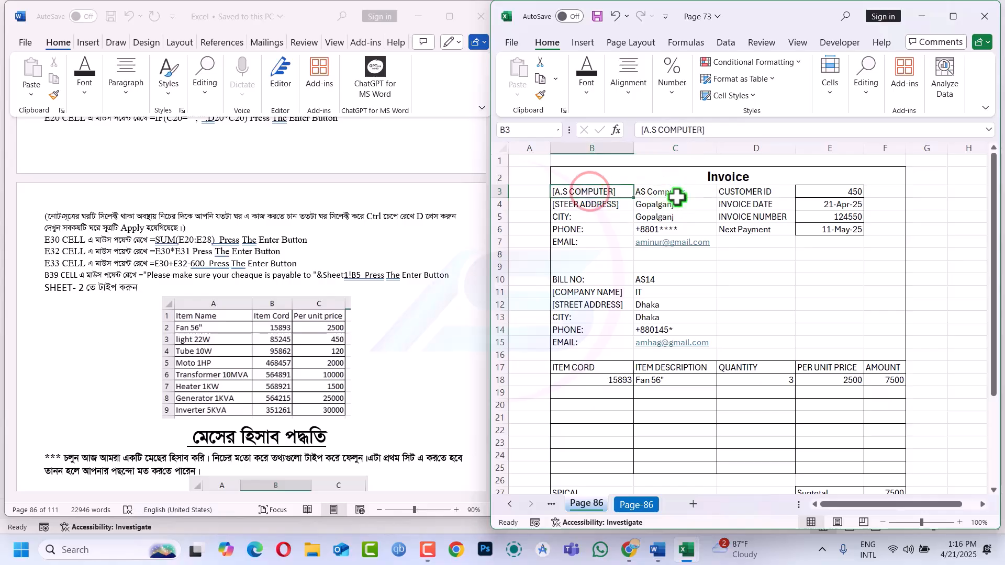
scroll(677, 197, "down", 7)
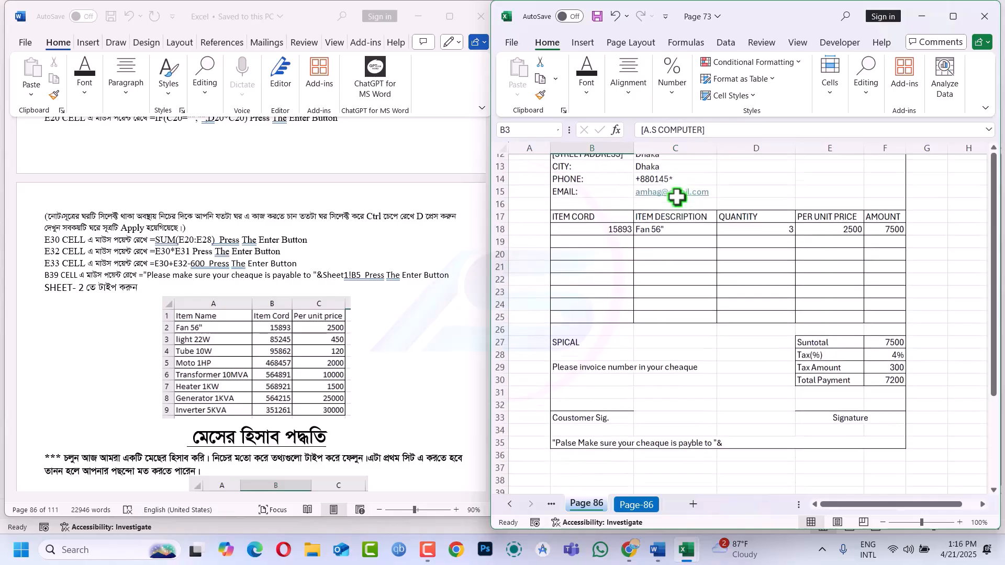
double_click(725, 329)
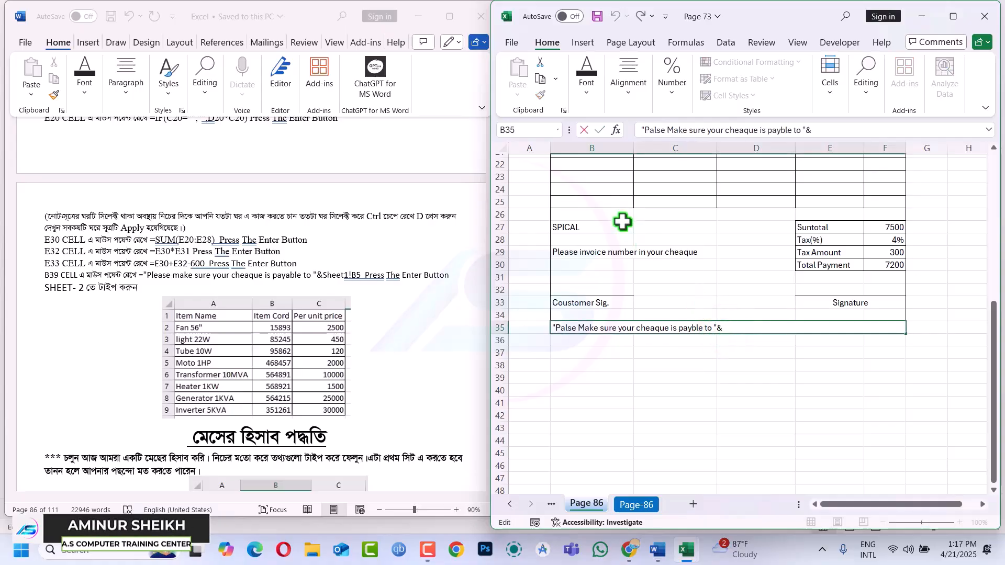
scroll(631, 238, "up", 1)
scroll(630, 239, "up", 7)
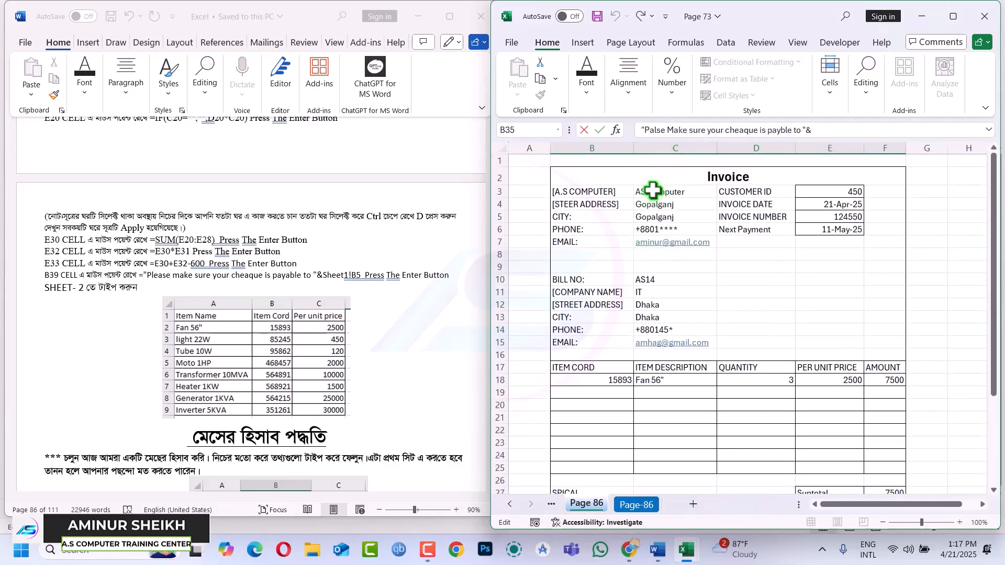
left_click(652, 190)
scroll(783, 502, "down", 7)
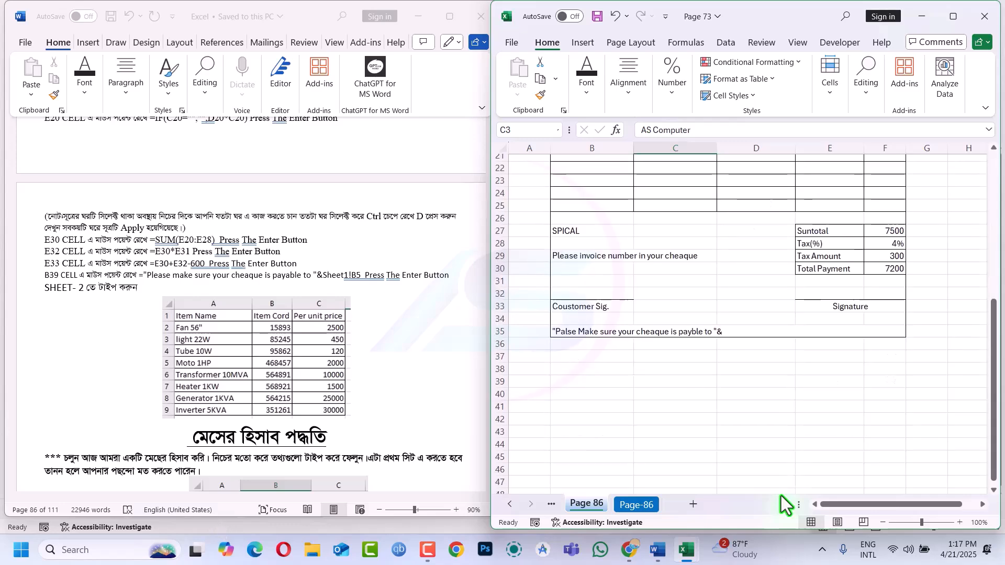
left_click(725, 327)
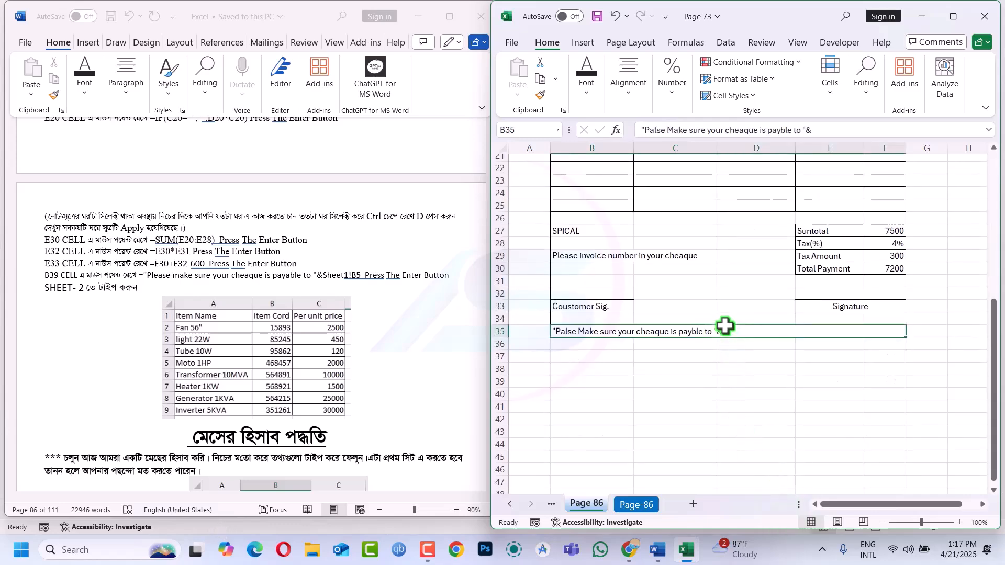
double_click(724, 330)
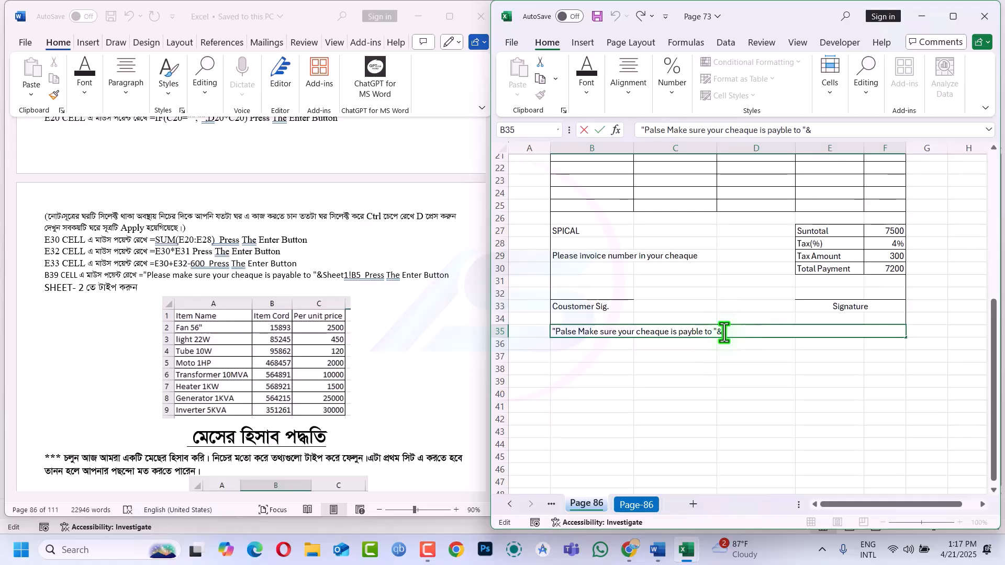
scroll(724, 332, "up", 7)
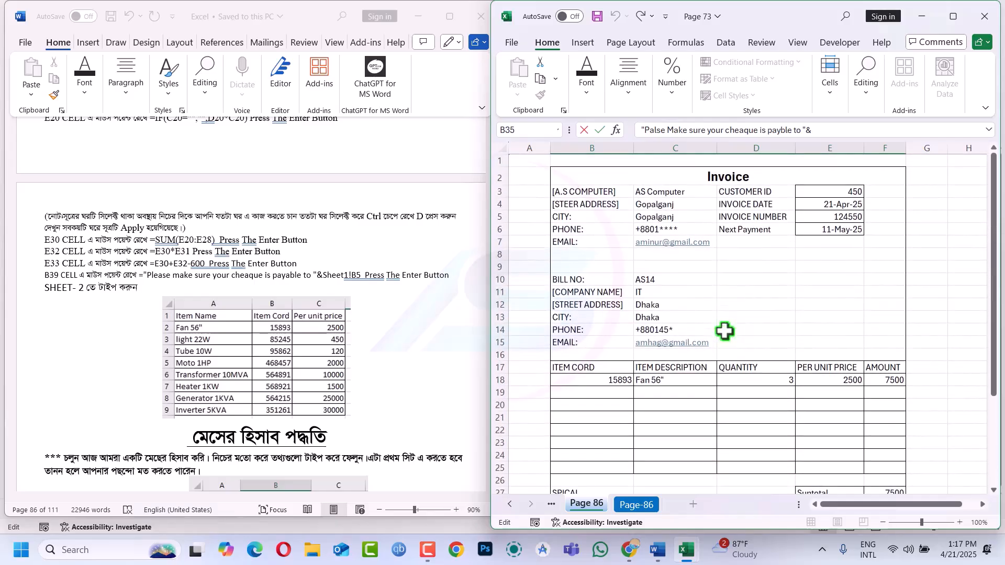
left_click(812, 130)
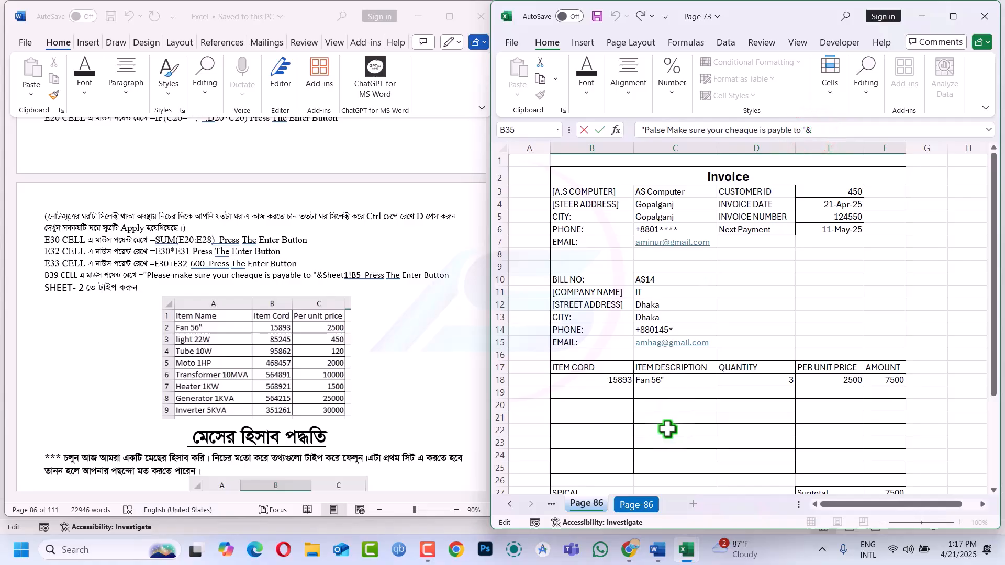
scroll(667, 429, "down", 4)
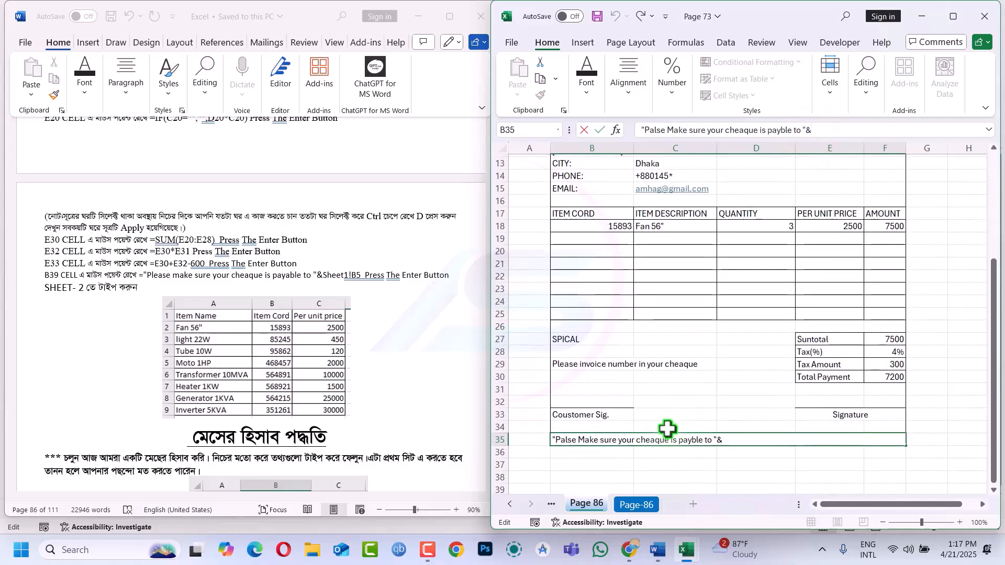
Commit the B35 cheque note, then reopen it and delete the Page86!B3 sheet reference
type("Page")
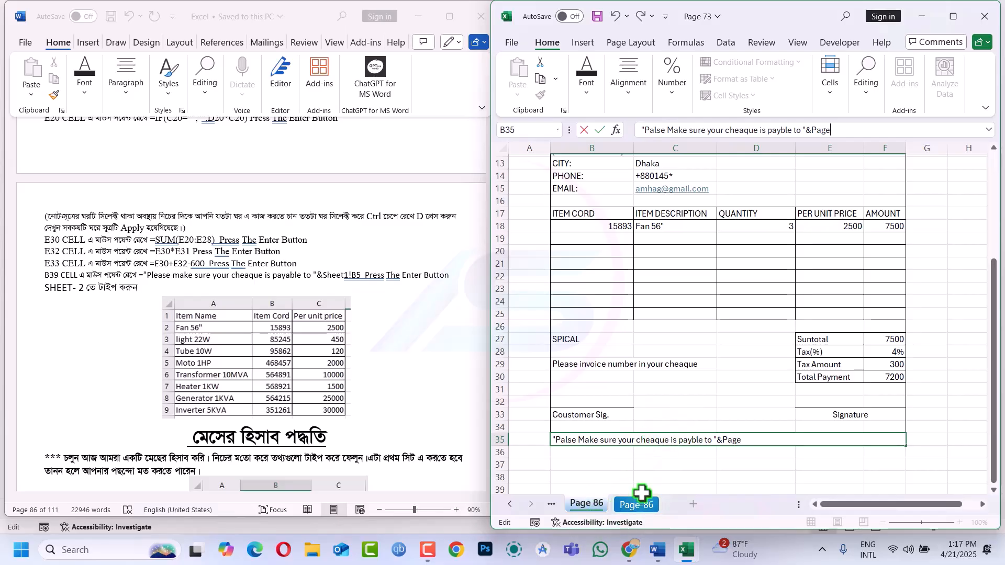
type("86!")
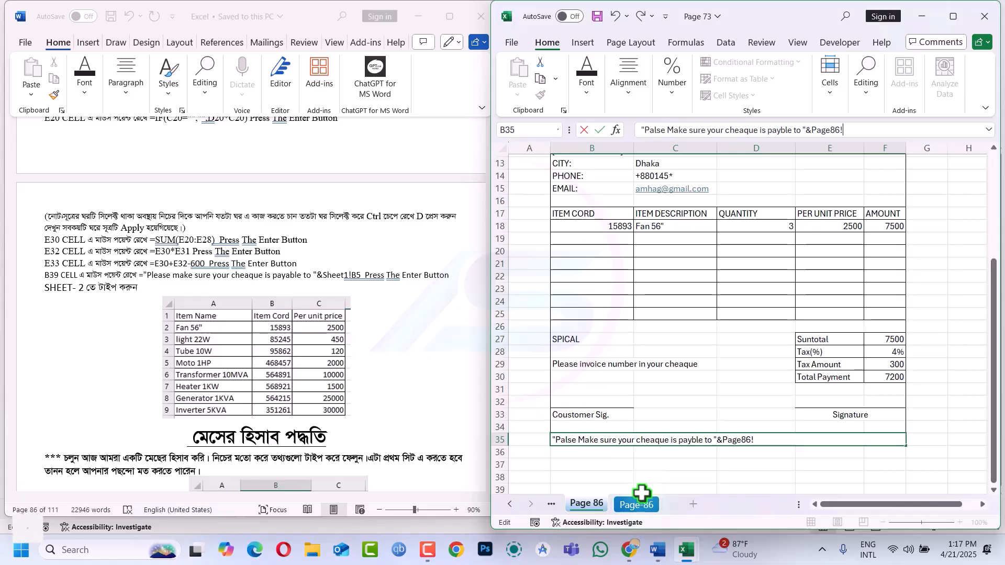
scroll(641, 493, "up", 4)
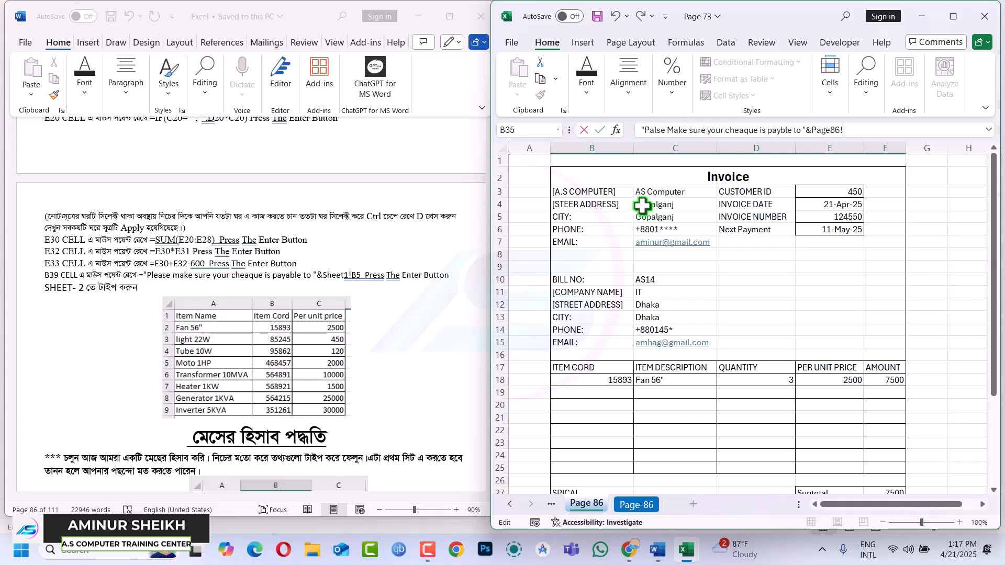
key("Return")
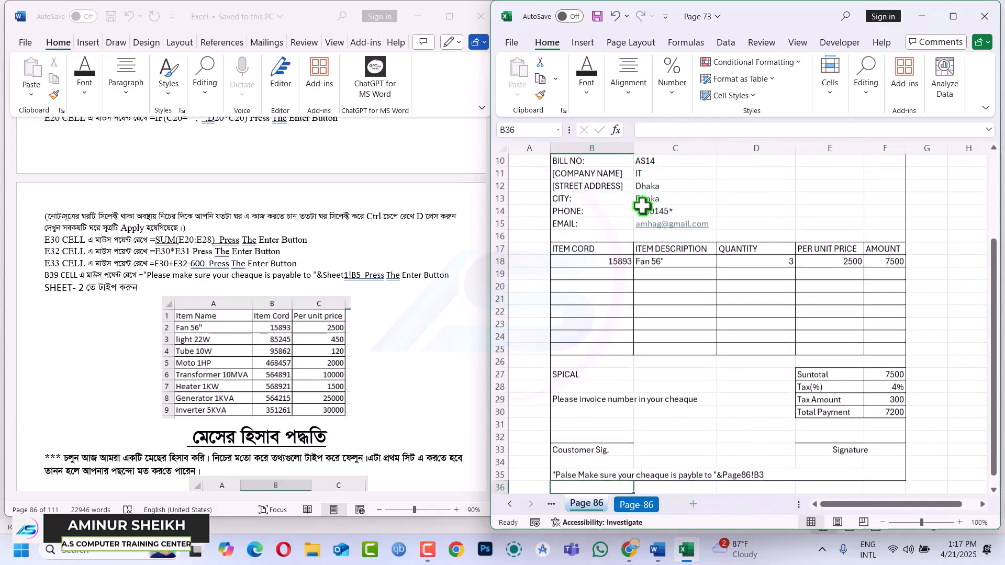
left_click(741, 473)
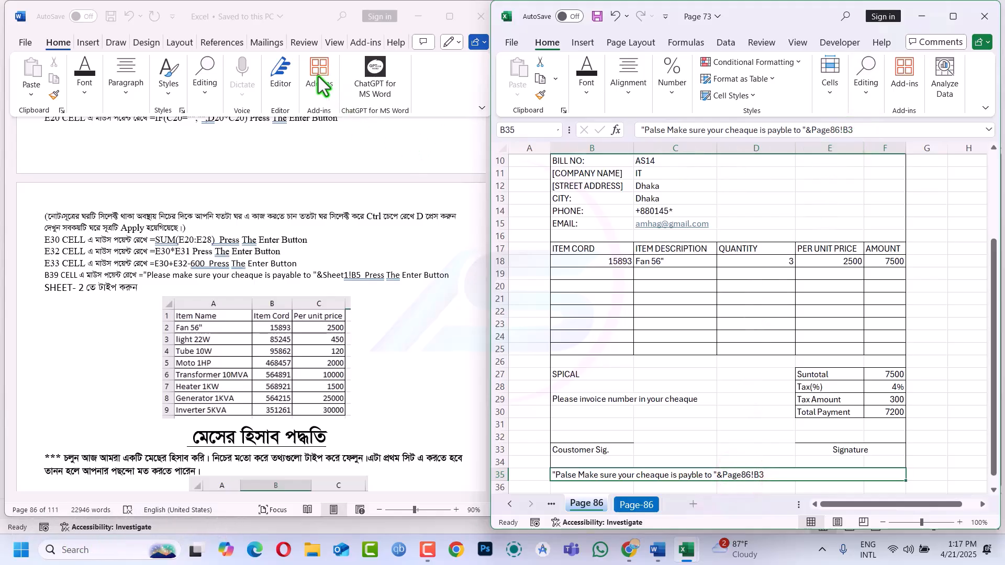
key("F2")
key("BackSpace")
key("BackSpace")
key("BackSpace")
key("BackSpace")
key("BackSpace")
key("BackSpace")
key("BackSpace")
key("BackSpace")
key("BackSpace")
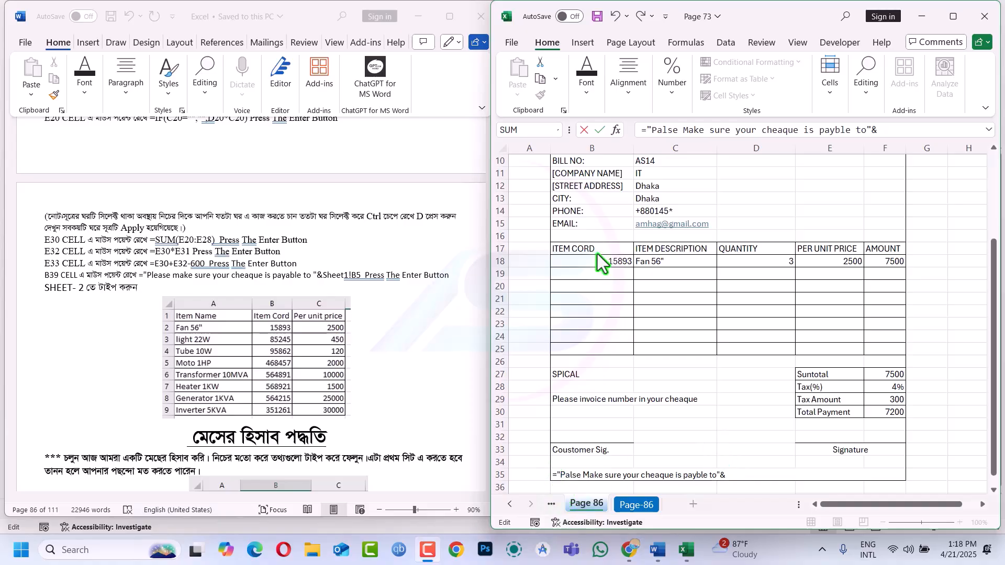
Append cell B3's company name, A.S COMPUTER, to the B35 cheque note formula and commit it
scroll(597, 246, "up", 2)
scroll(597, 244, "up", 1)
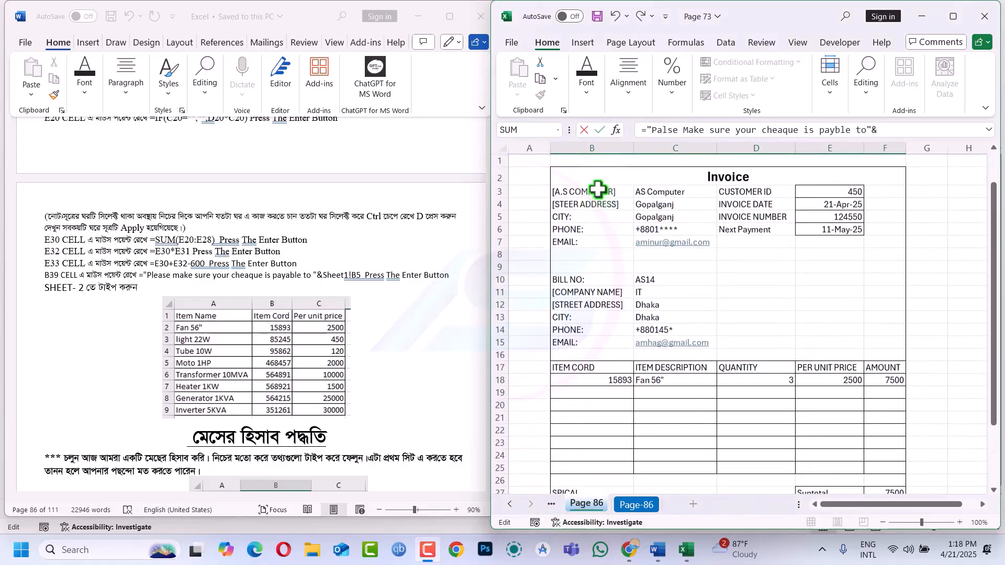
left_click(597, 191)
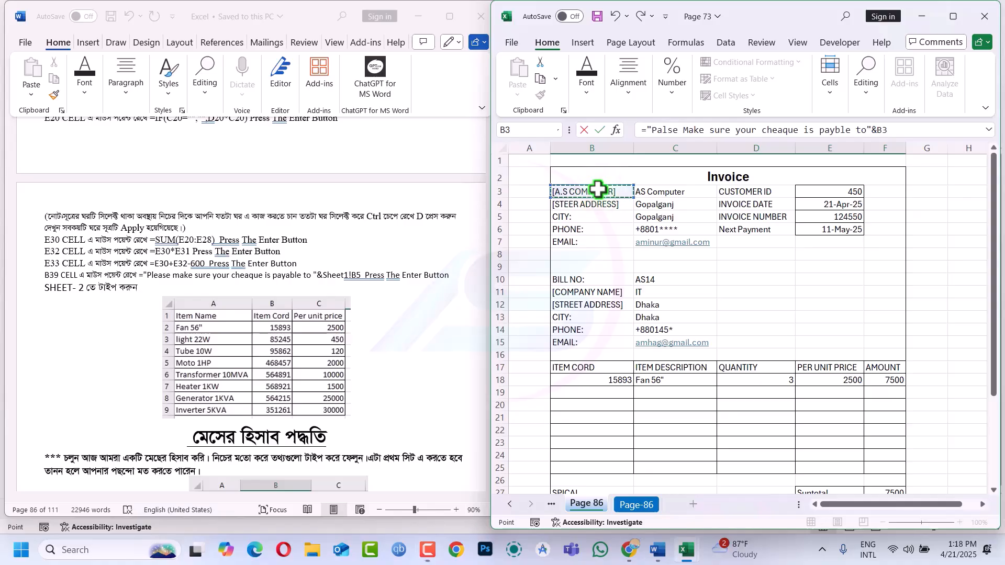
key("Return")
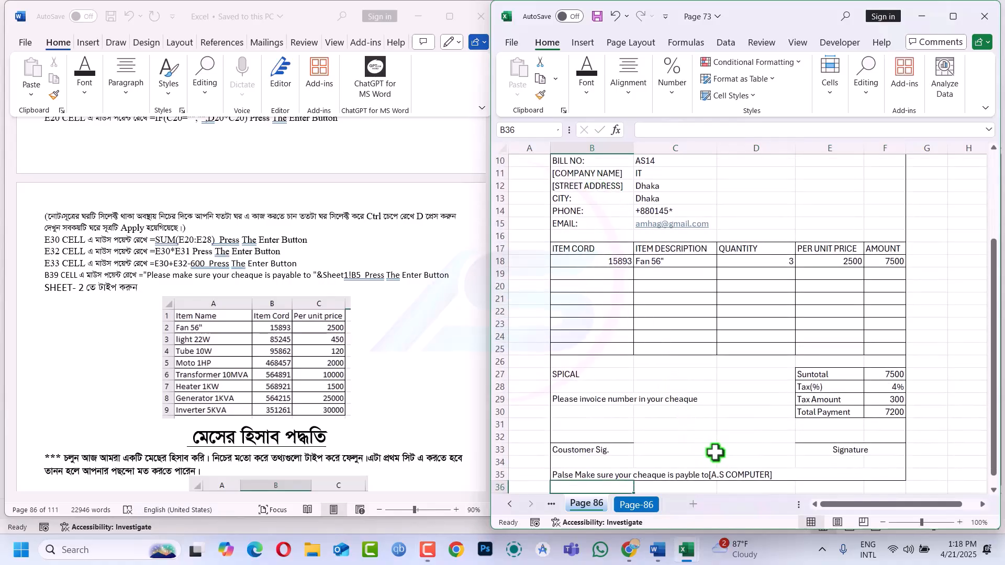
left_click(696, 477)
Apply Middle Align and Center to the B35 cheque note, then recommit its formula
left_click(631, 85)
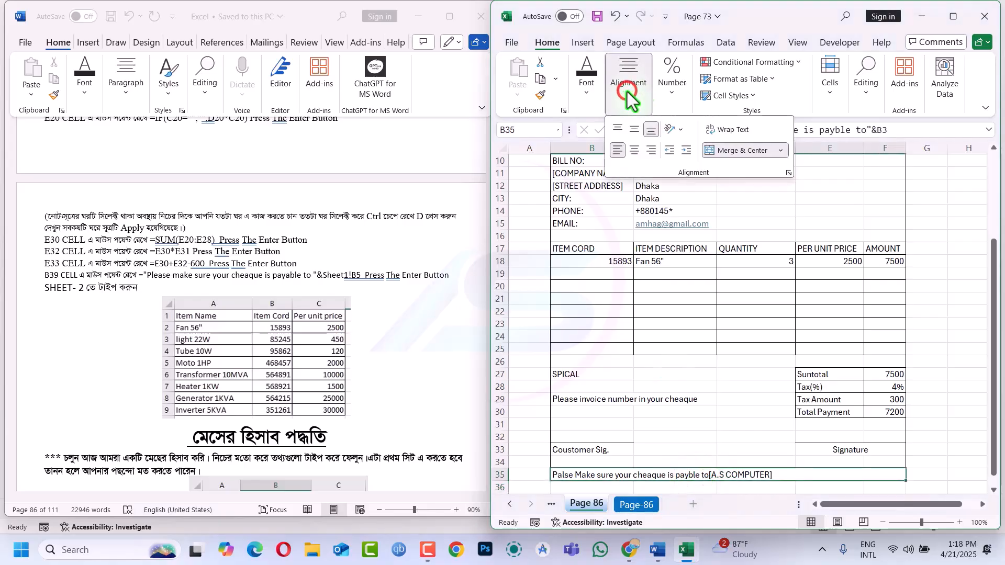
left_click(632, 128)
left_click(634, 150)
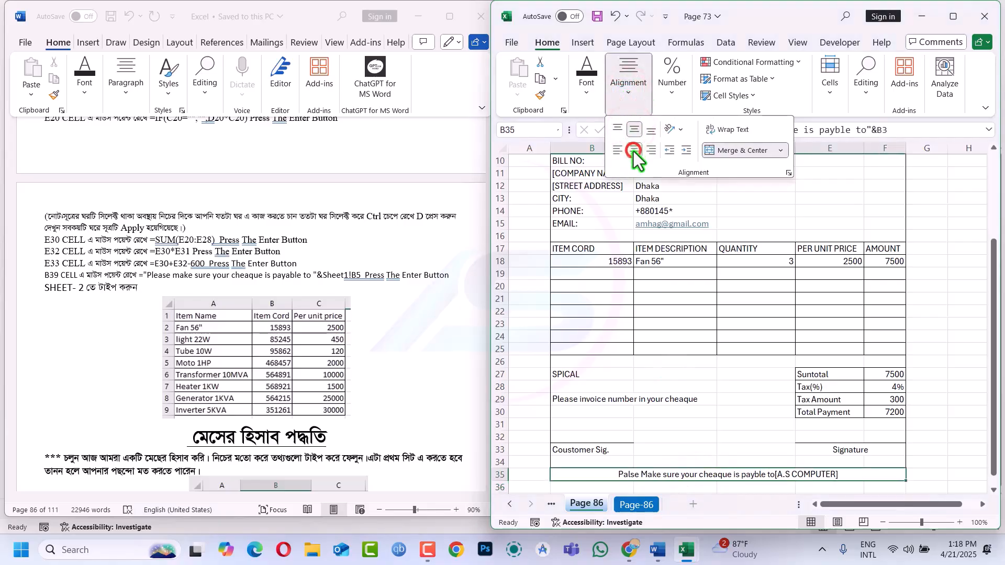
left_click(774, 476)
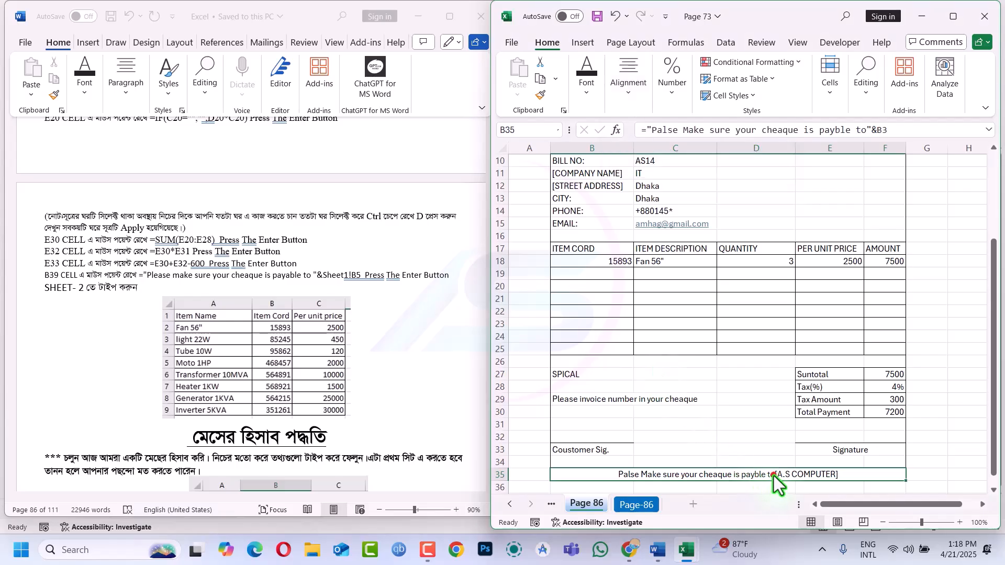
left_click(872, 131)
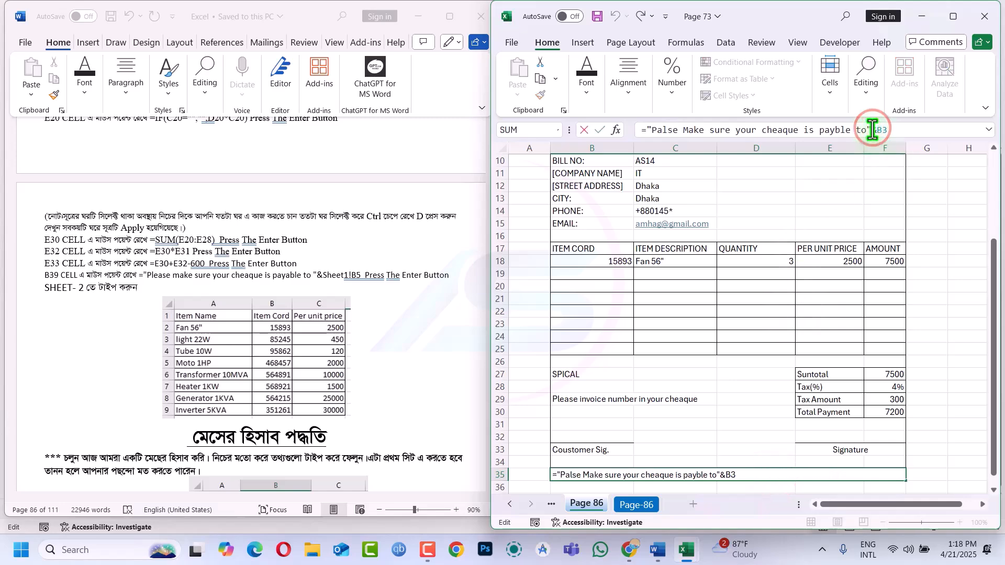
key("Return")
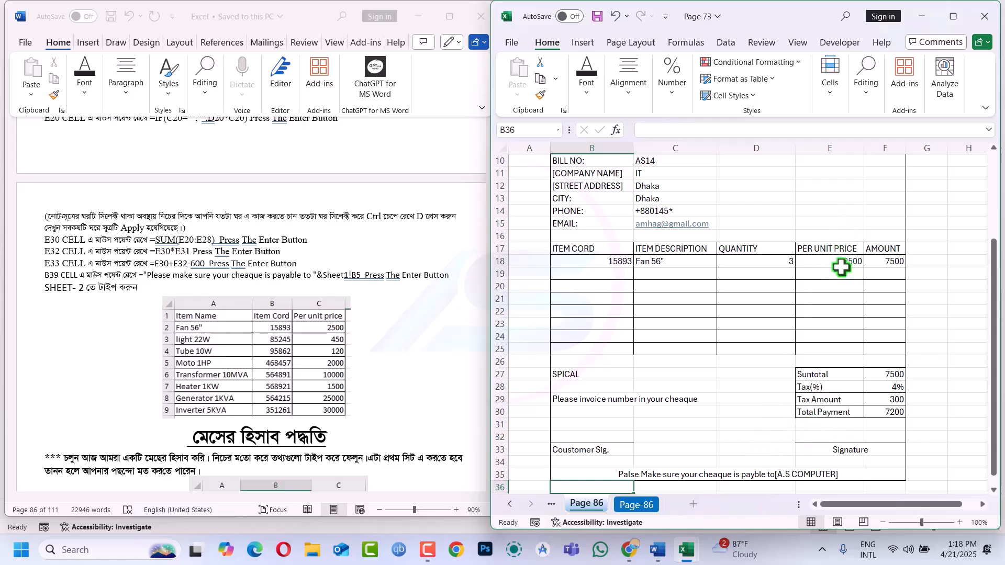
scroll(841, 266, "up", 5)
scroll(834, 343, "down", 9)
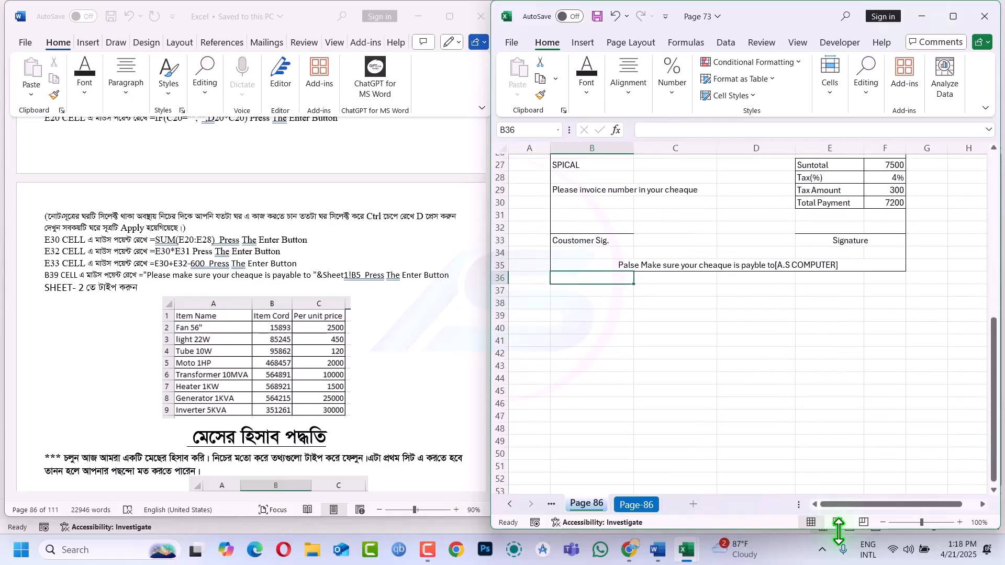
left_click(823, 262)
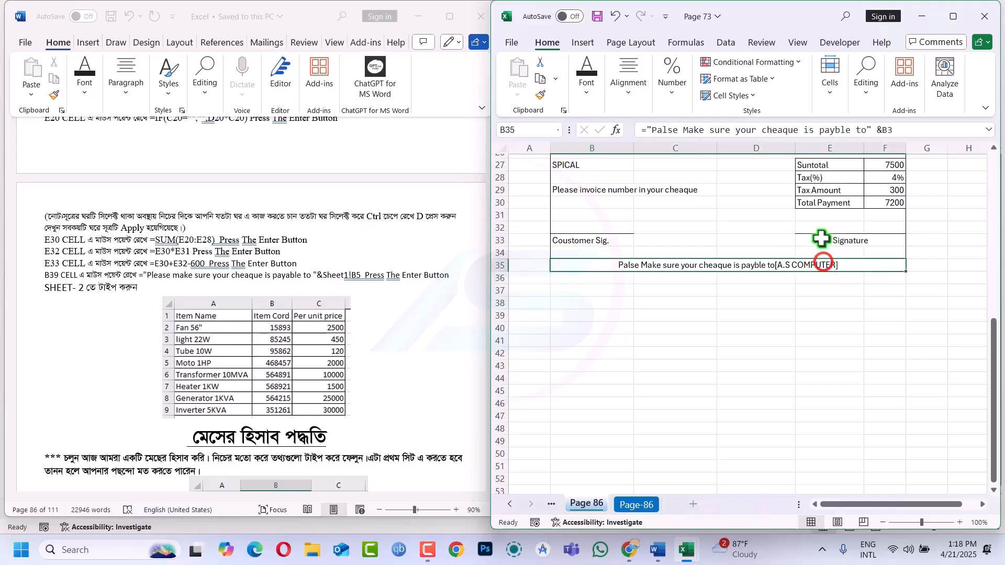
left_click(883, 131)
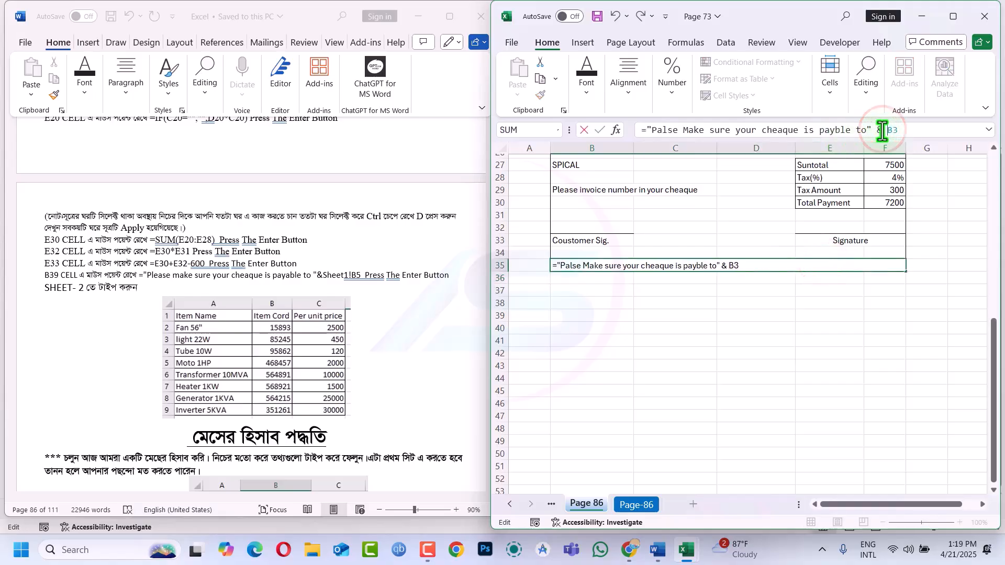
key("Return")
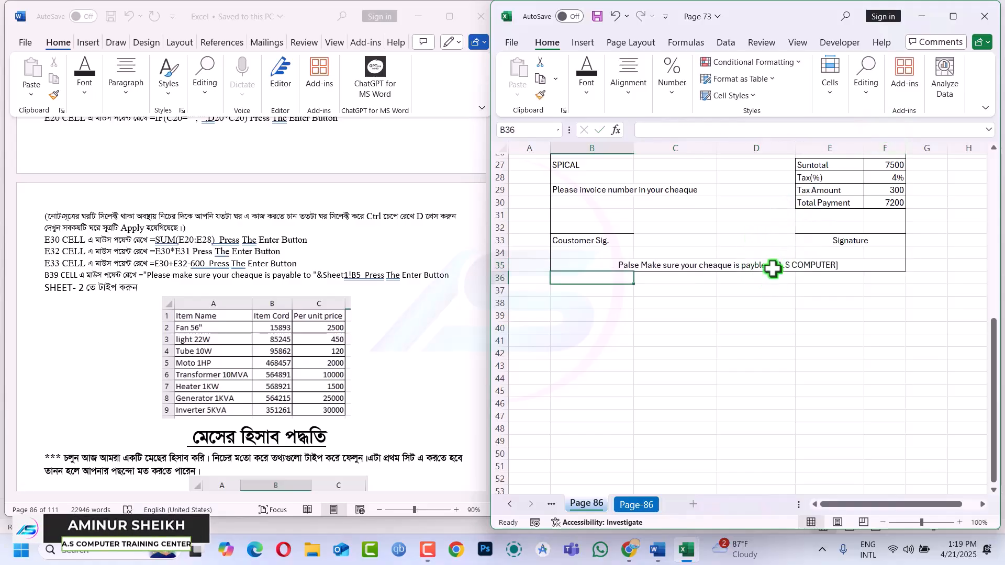
scroll(772, 269, "up", 1)
scroll(772, 268, "up", 8)
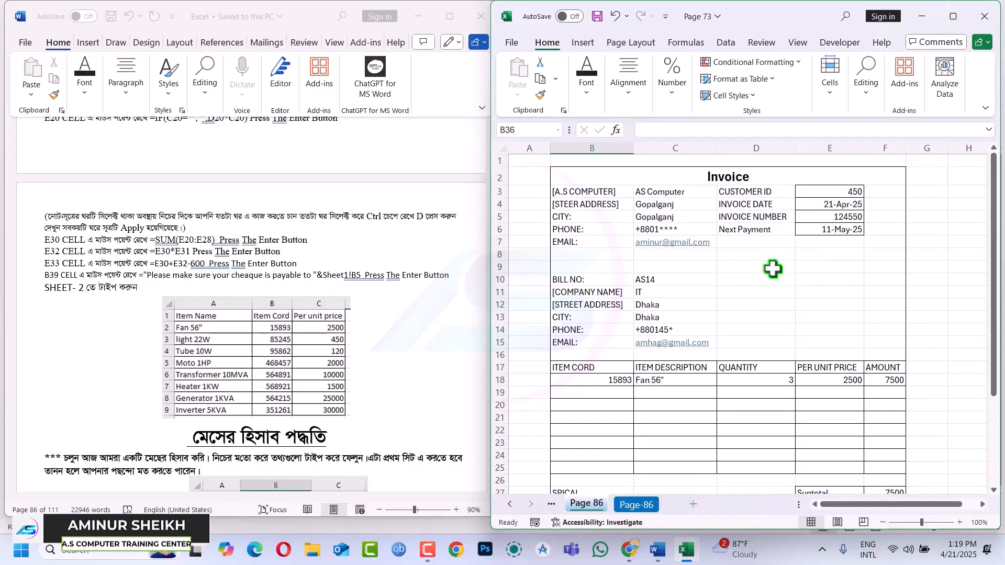
Maximize the Excel window and scroll through the finished invoice
scroll(772, 269, "down", 4)
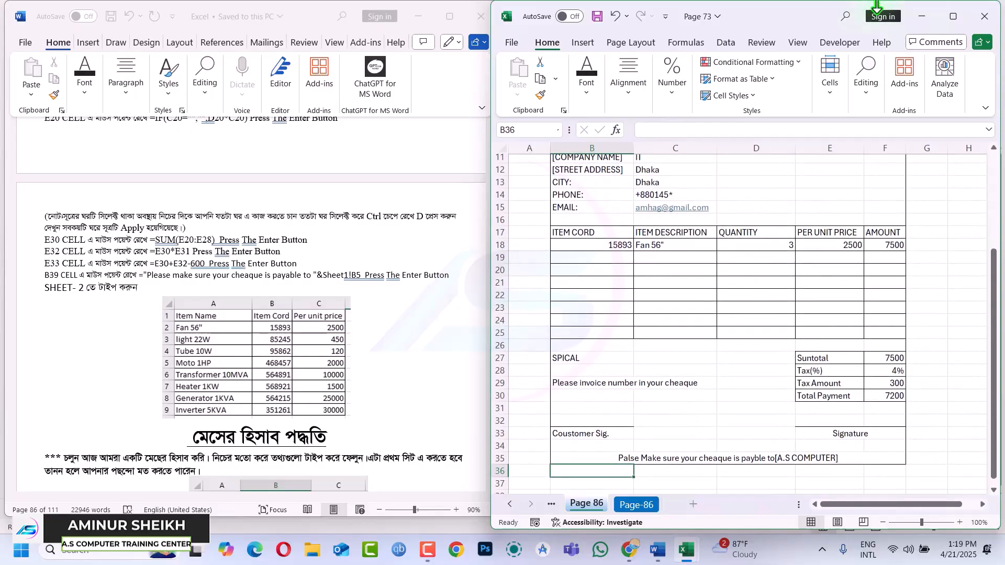
left_click(956, 19)
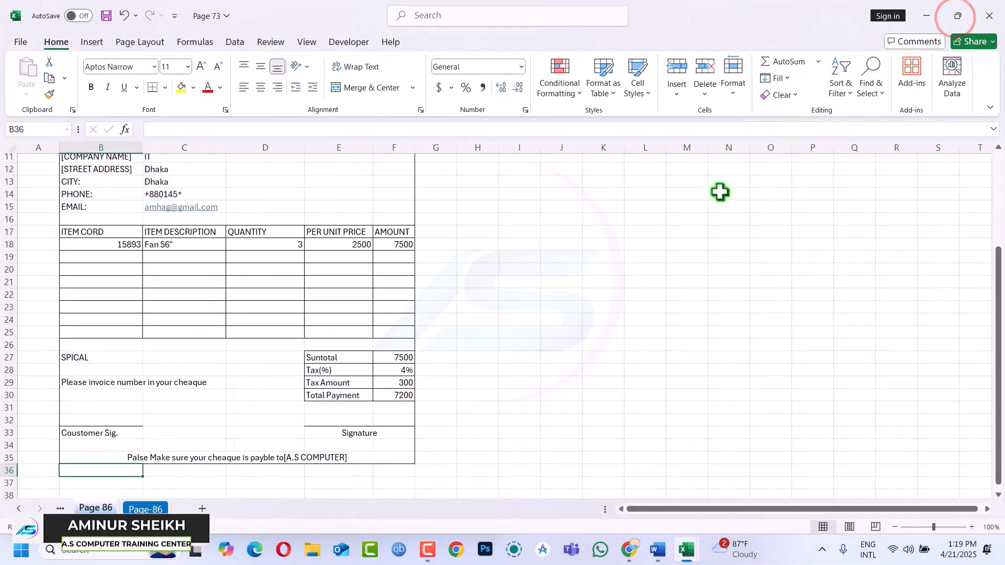
scroll(274, 396, "up", 4)
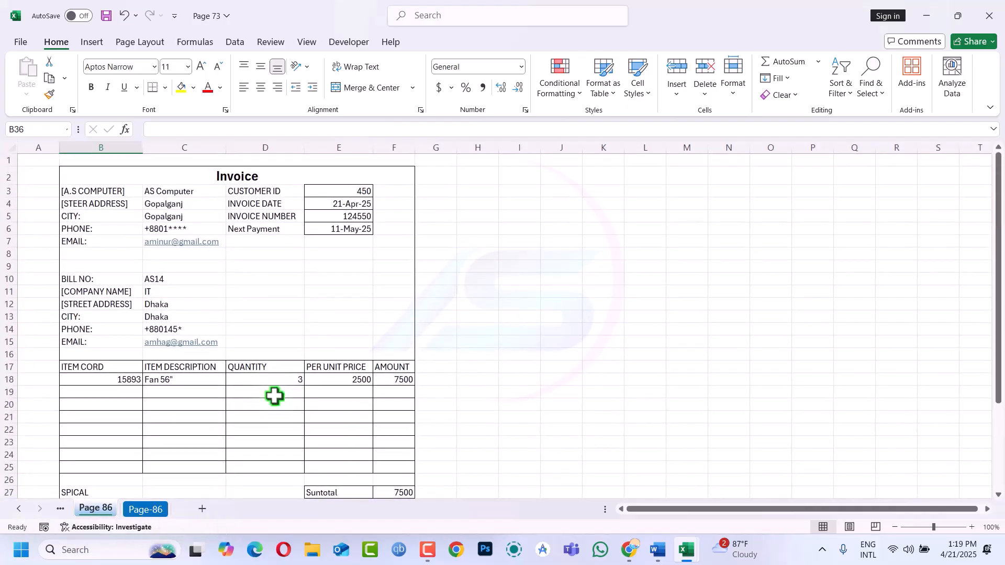
scroll(274, 396, "down", 2)
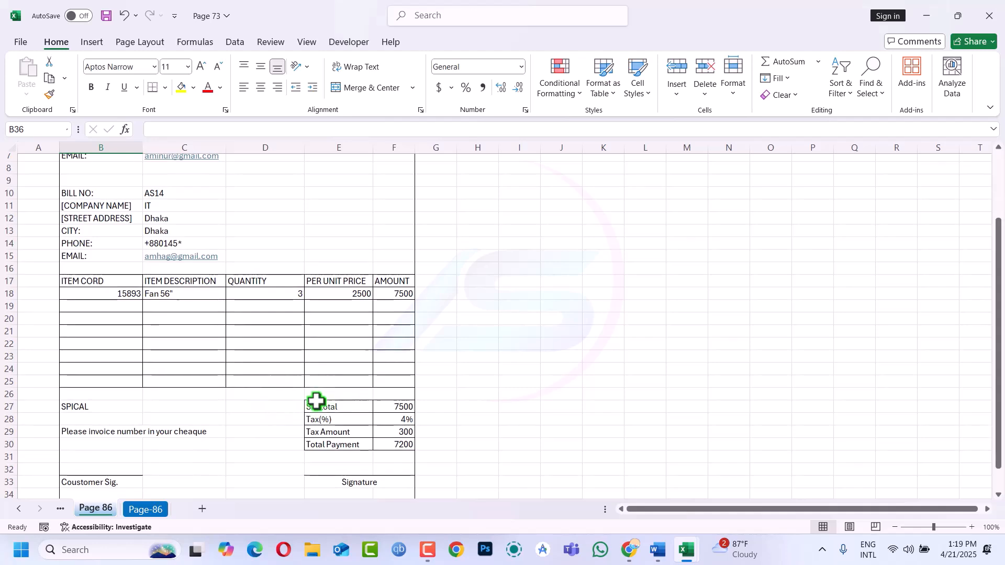